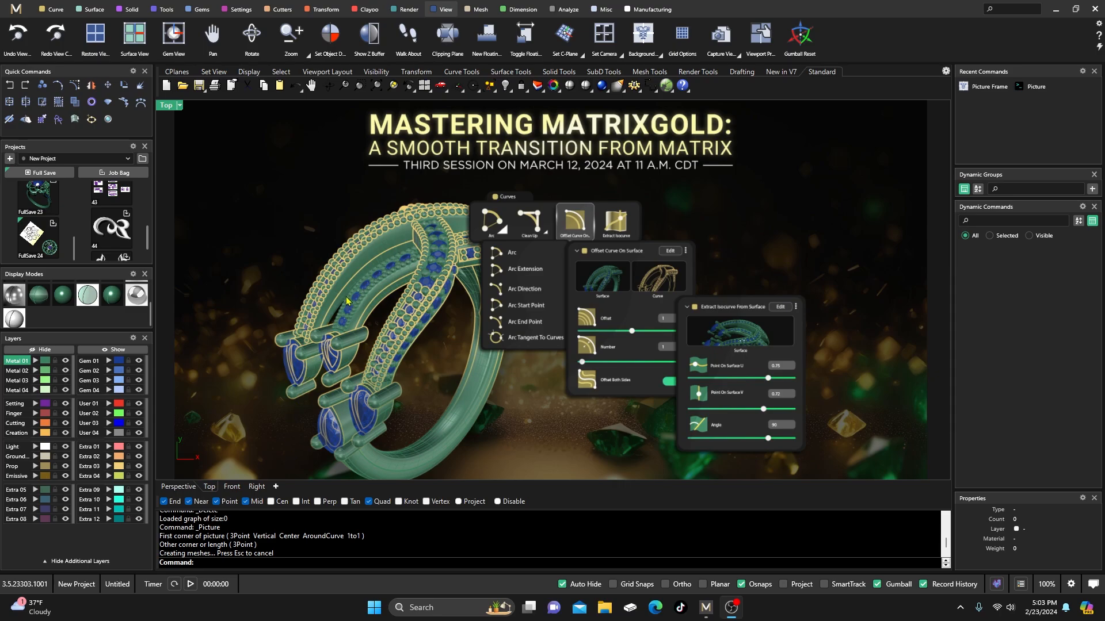
left_click(367, 292)
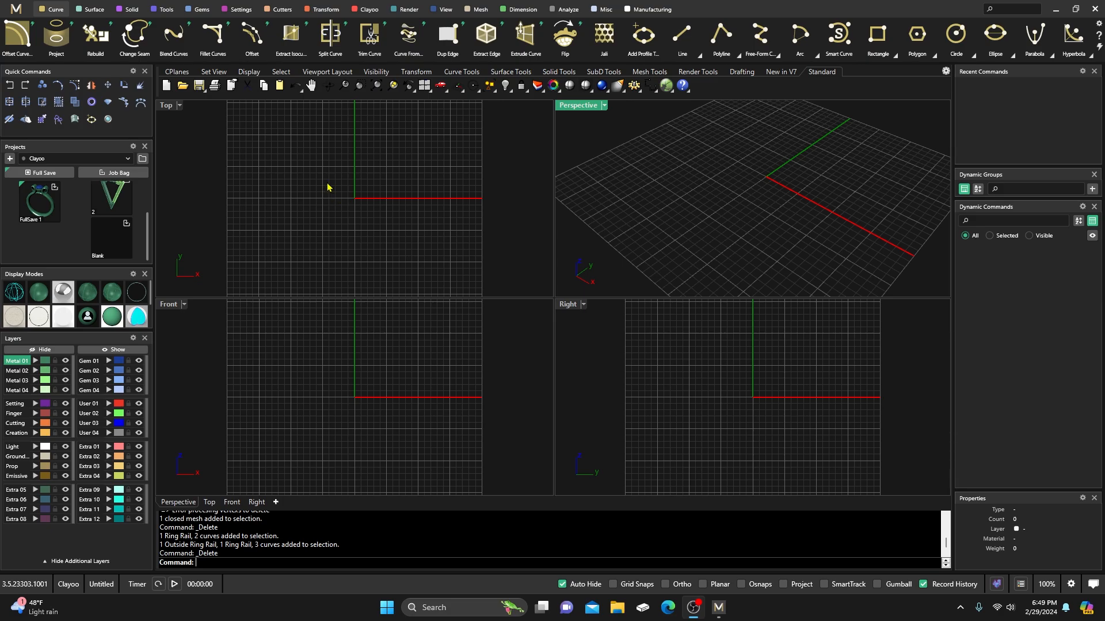
left_click(369, 10)
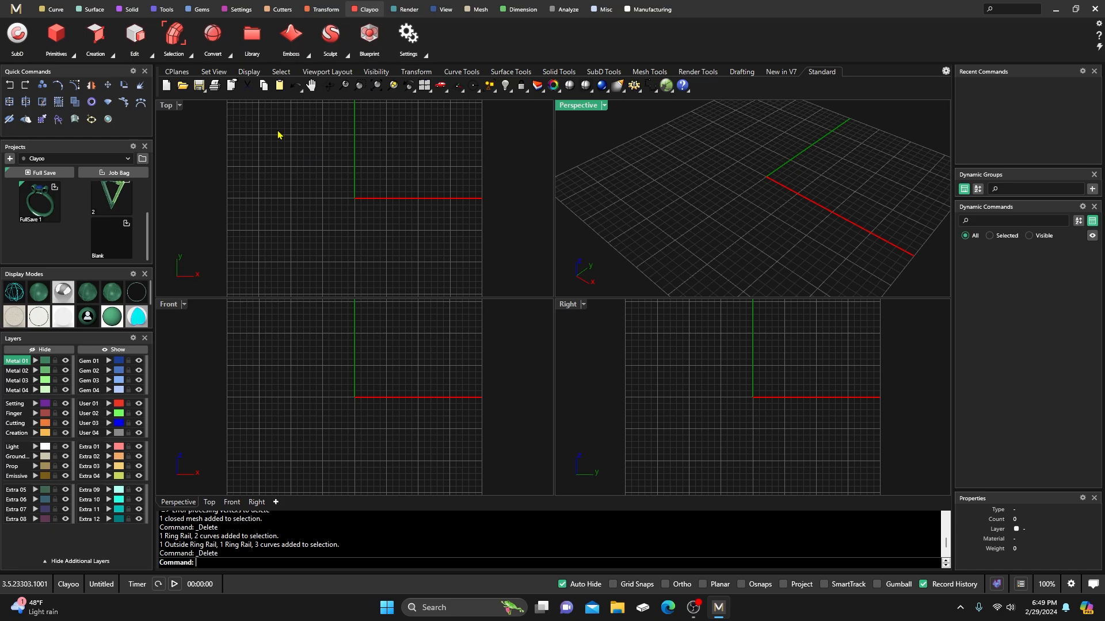
left_click(64, 51)
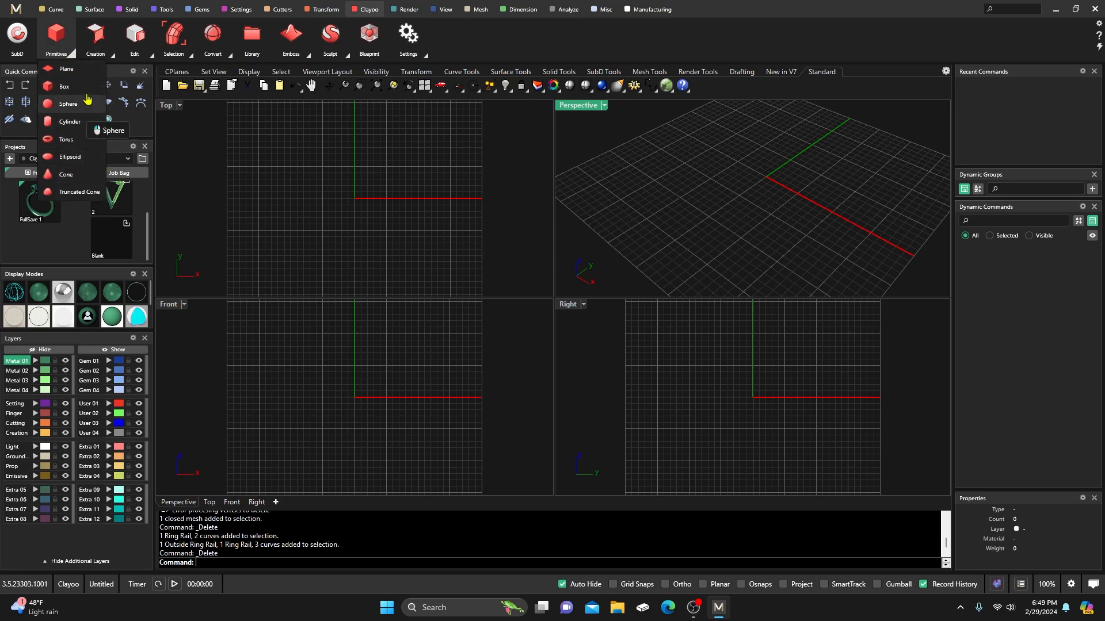
left_click(110, 53)
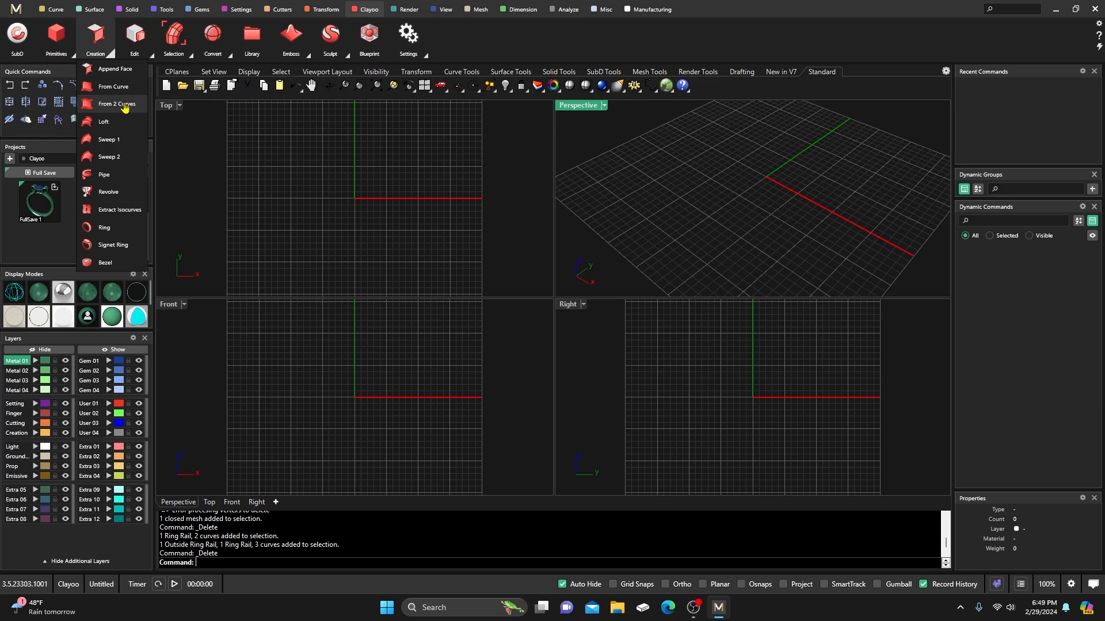
left_click(201, 130)
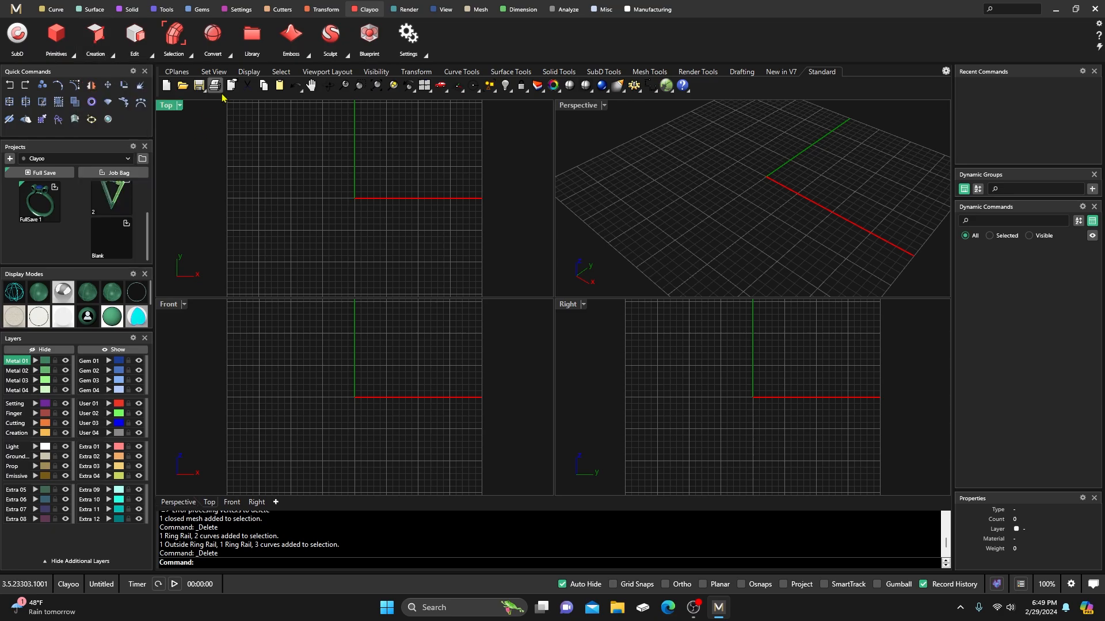
Step: Create a ring rail using the US region and finger size 7
left_click(56, 9)
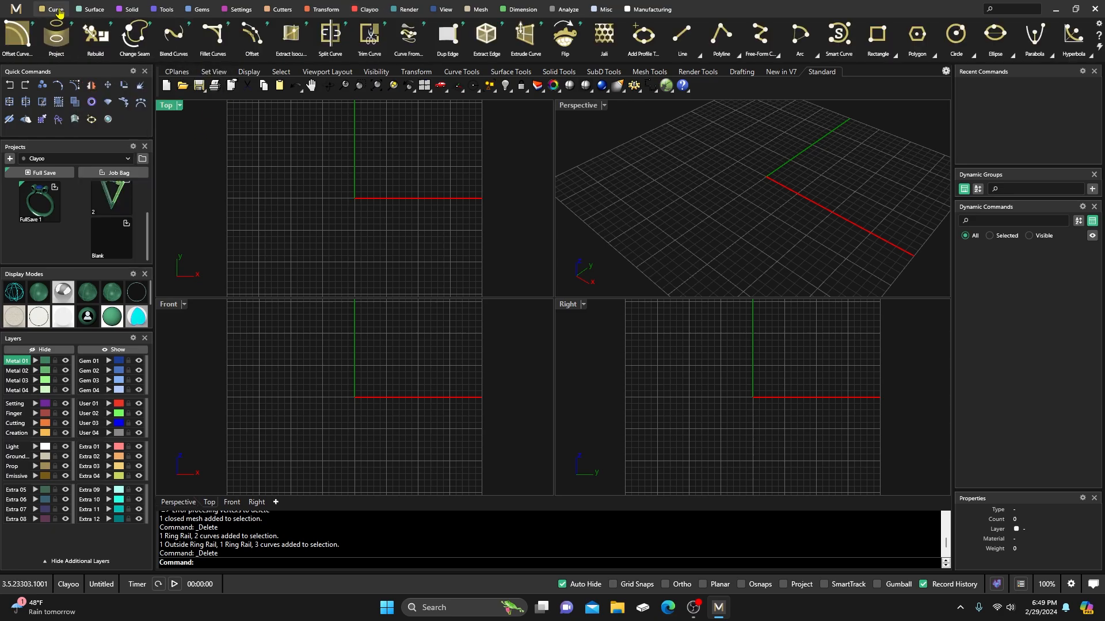
left_click(164, 9)
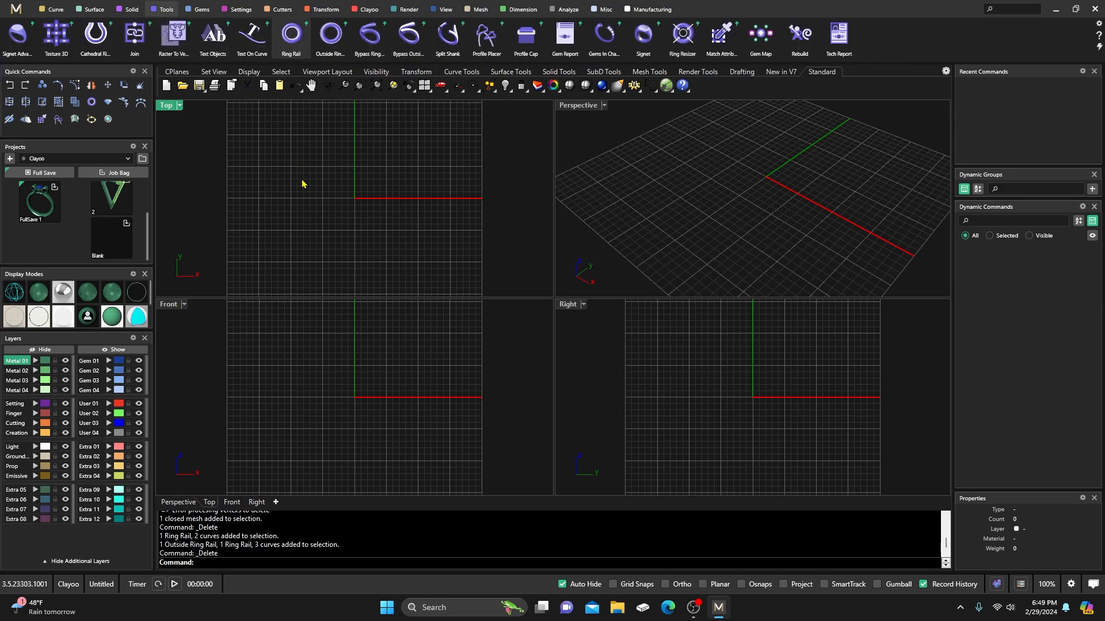
right_click(333, 165)
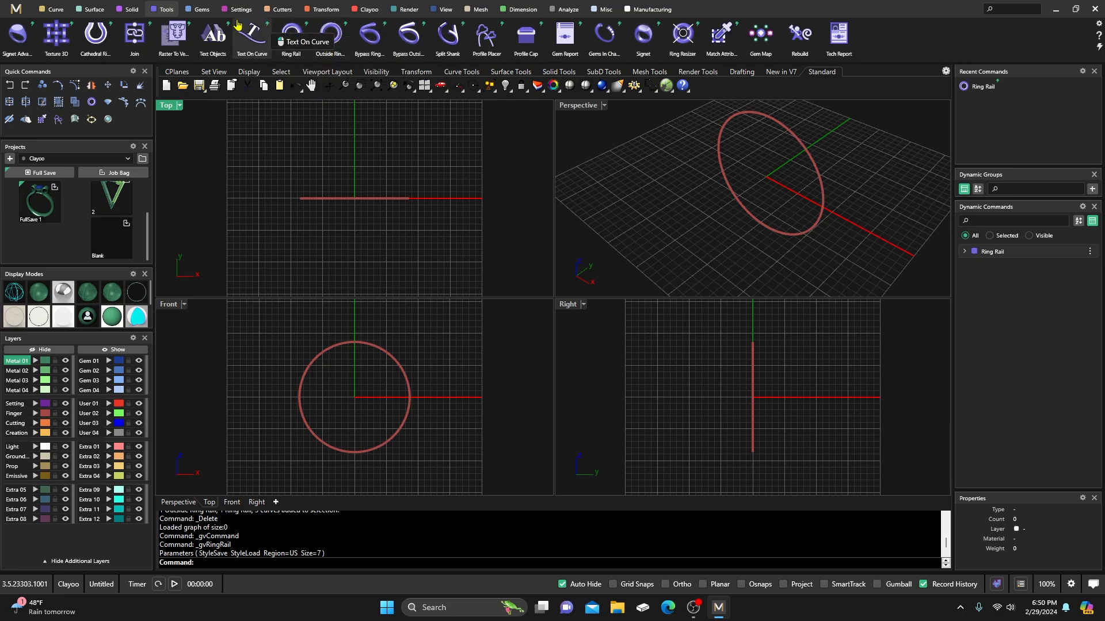
Step: Place one round diamond on top of the ring rail with Gem on Ring Rail, using a Z offset of 4.7 mm
left_click(203, 10)
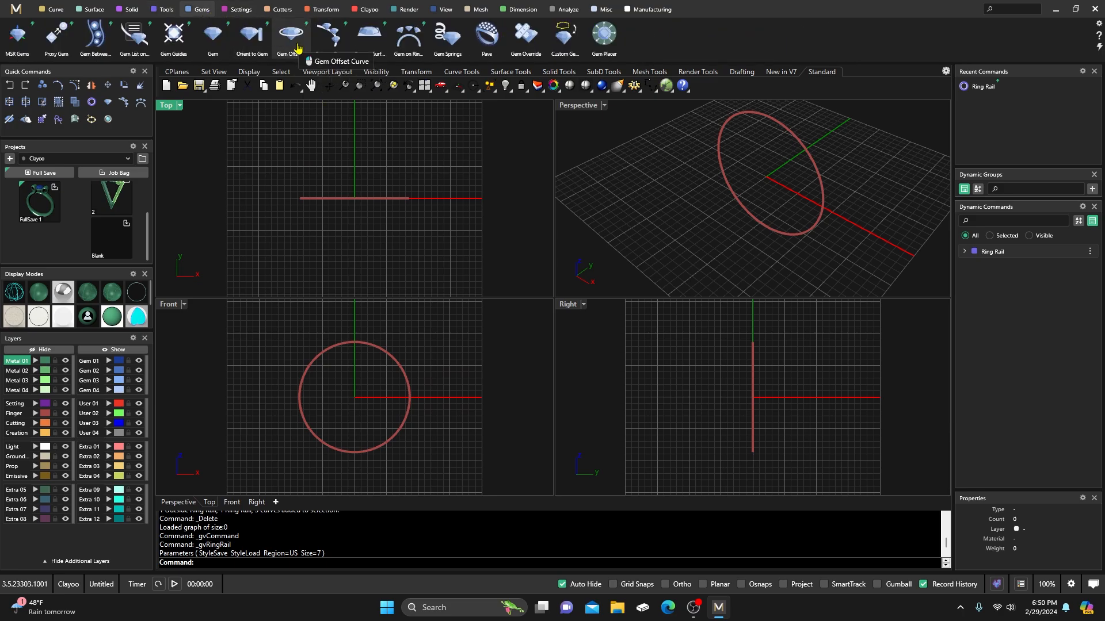
left_click(401, 36)
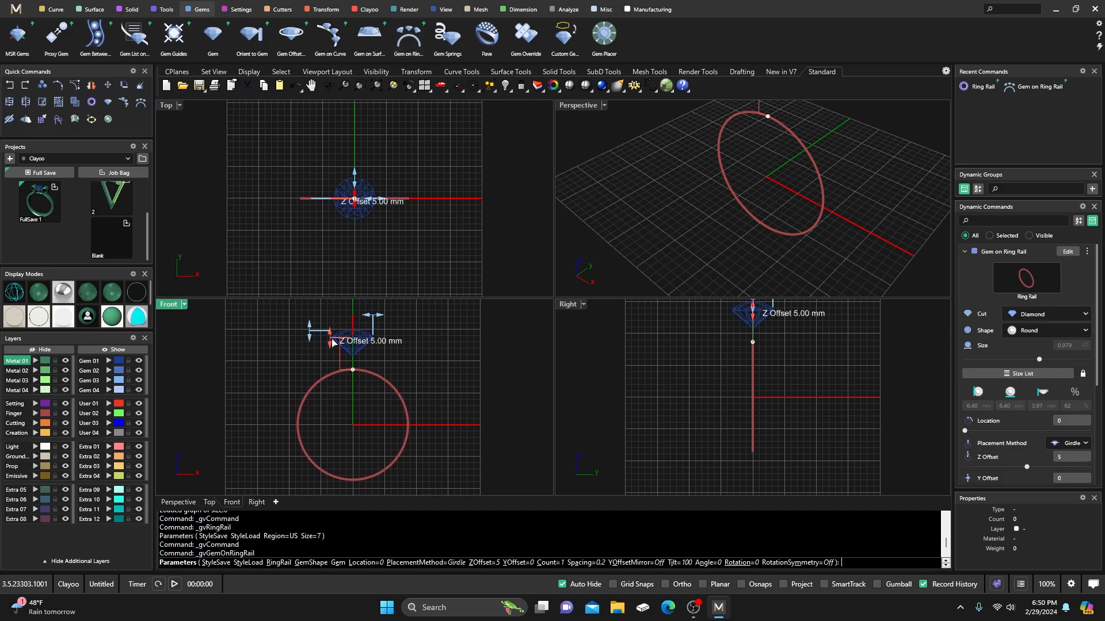
left_click_drag(332, 342, 333, 344)
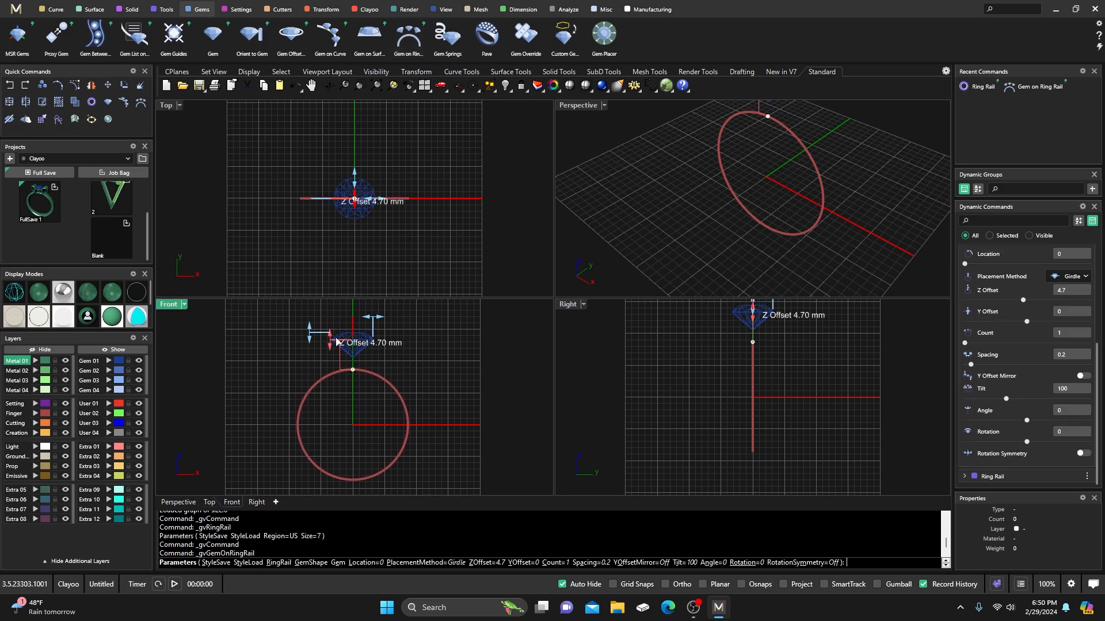
right_click(394, 332)
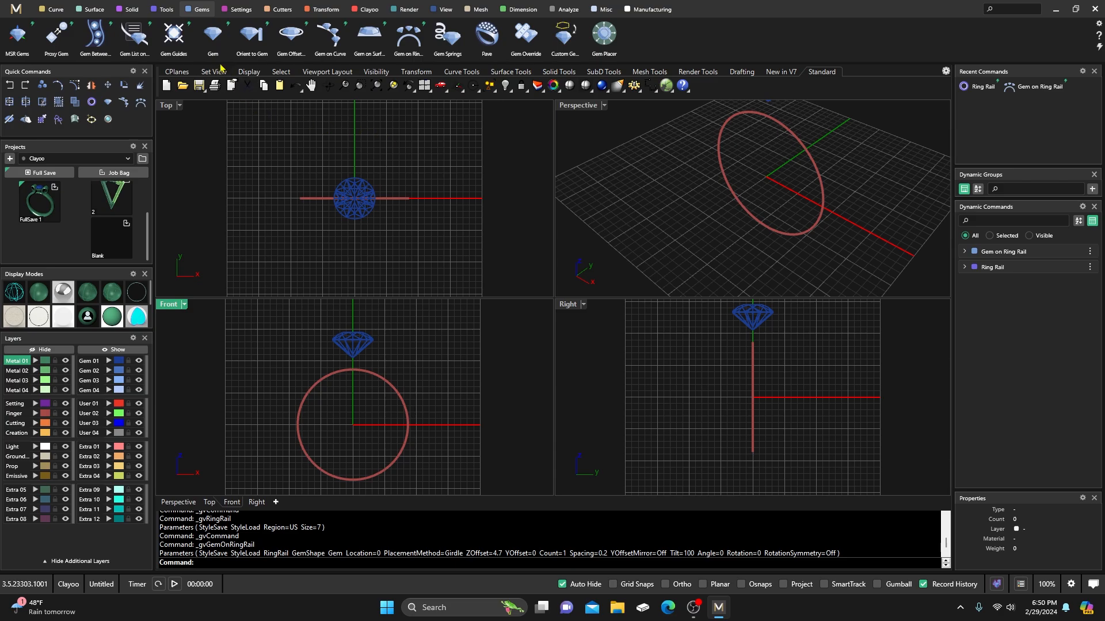
Step: Create an outside ring rail around the ring rail with top thickness 5.6 mm, side thickness 2.5 mm and bottom thickness 2.5 mm
left_click(170, 10)
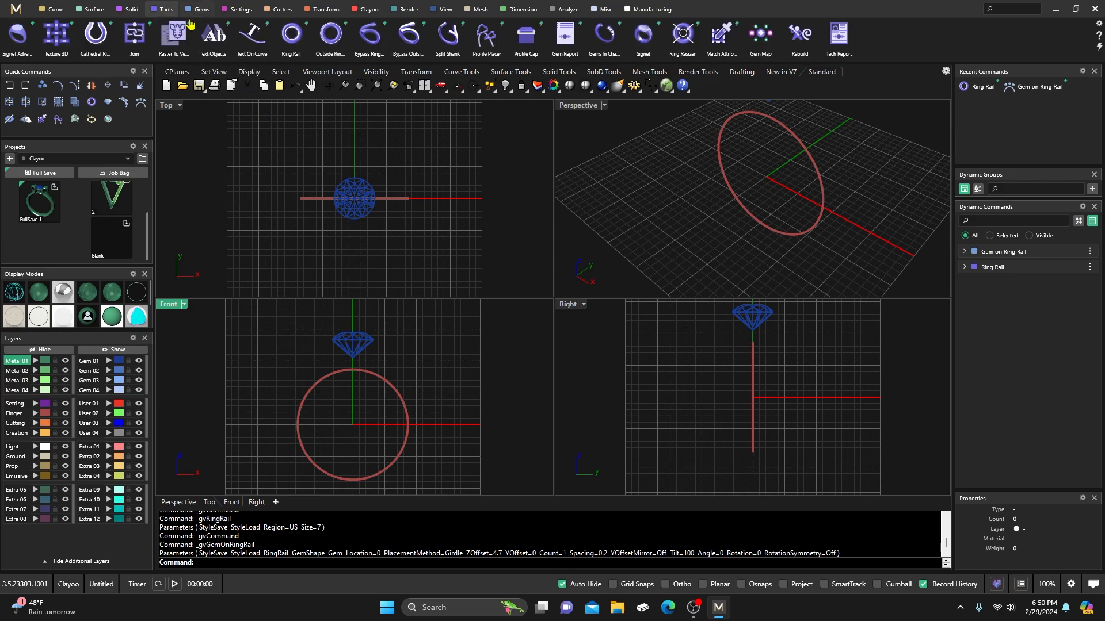
left_click(330, 36)
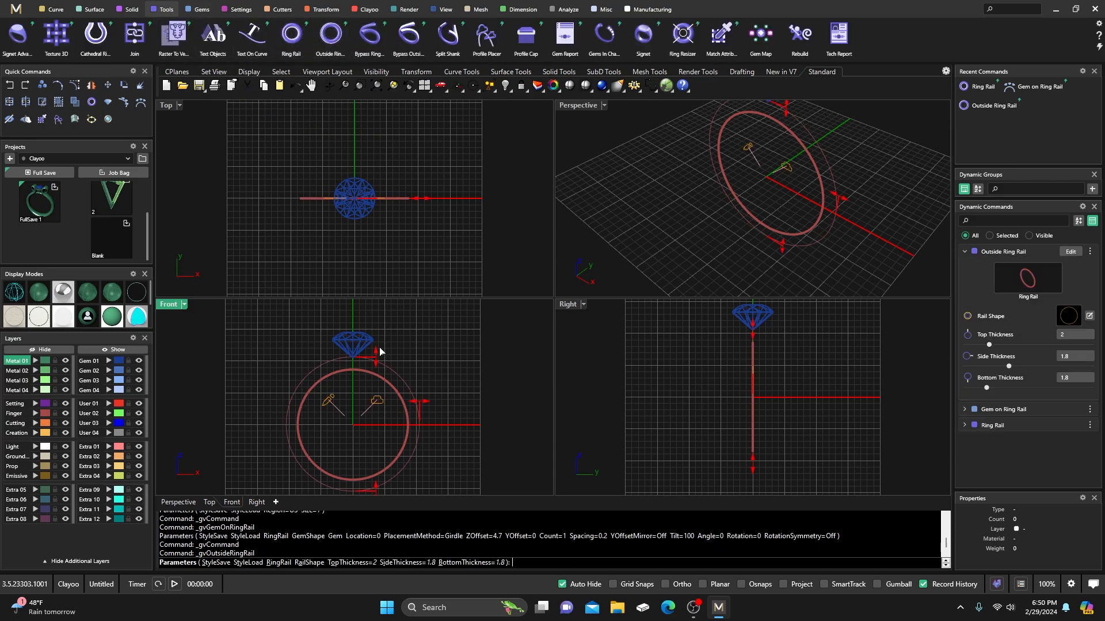
double_click(174, 305)
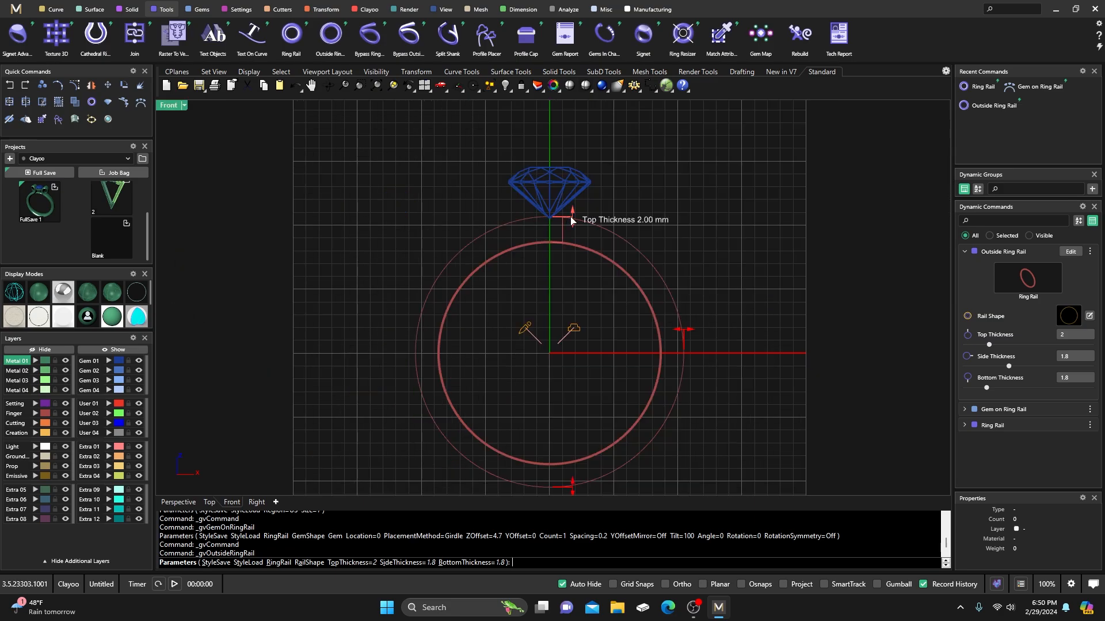
left_click_drag(573, 217, 567, 176)
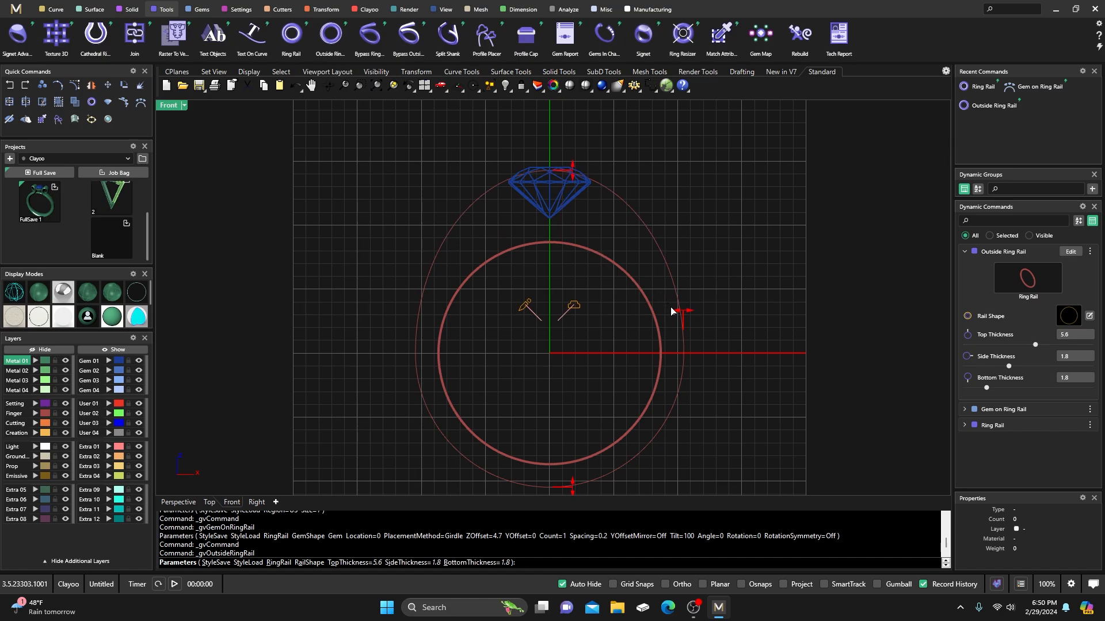
left_click_drag(681, 313, 693, 314)
right_click_drag(605, 295, 582, 256)
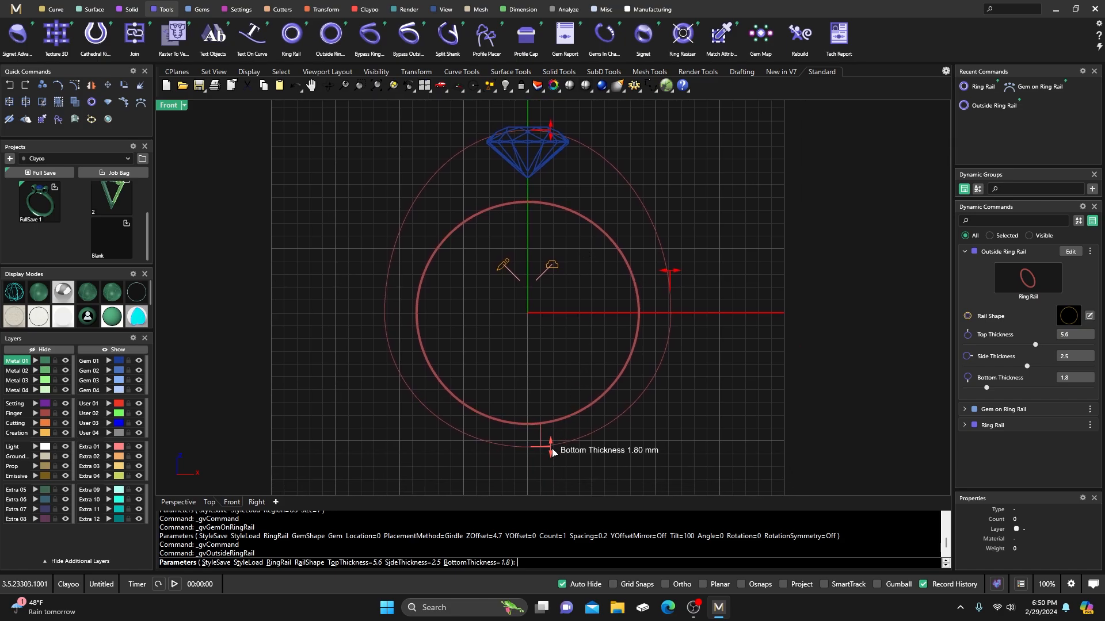
left_click_drag(552, 449, 553, 458)
right_click(578, 353)
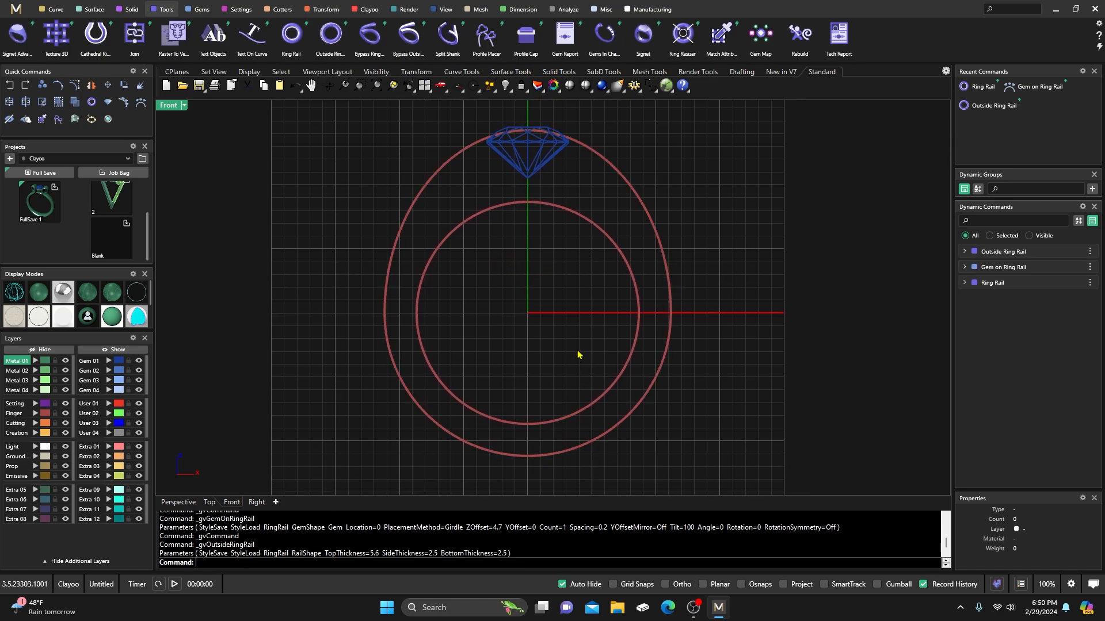
Step: Draw an open S-shaped free-form curve on the Creation layer in the Top view, starting below the rail's left end, crossing it and arching around the gem
right_click_drag(584, 341, 556, 362)
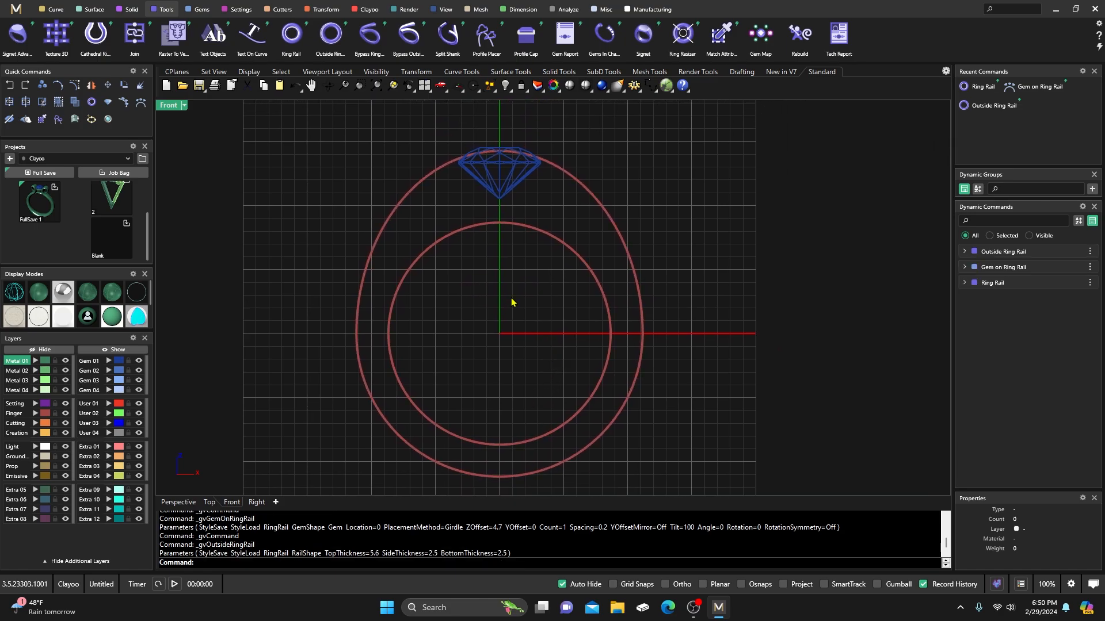
double_click(169, 106)
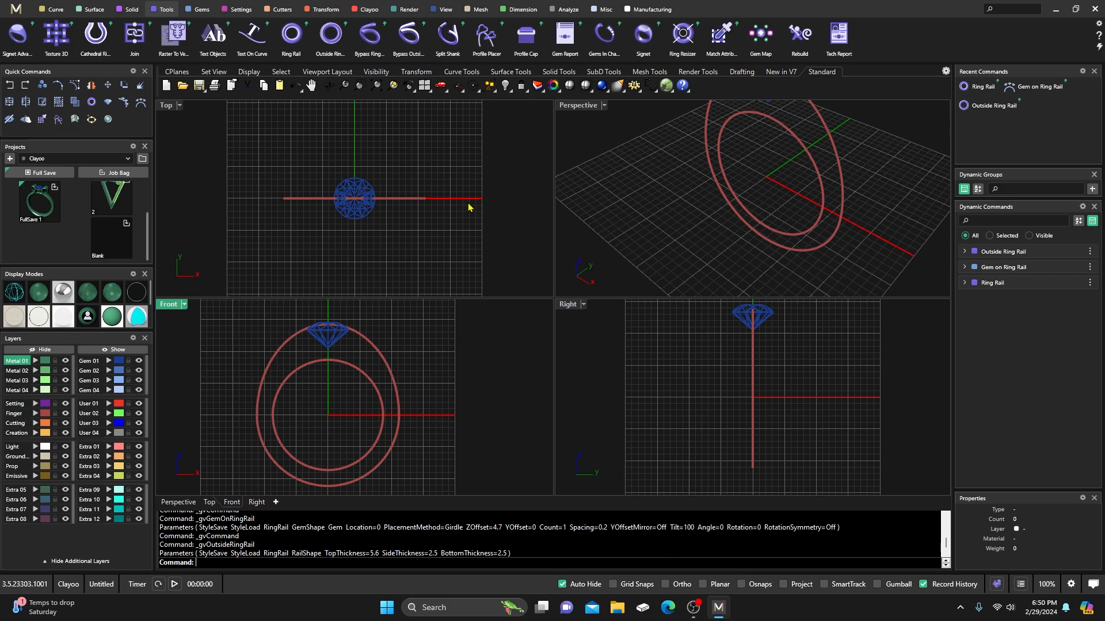
left_click(58, 10)
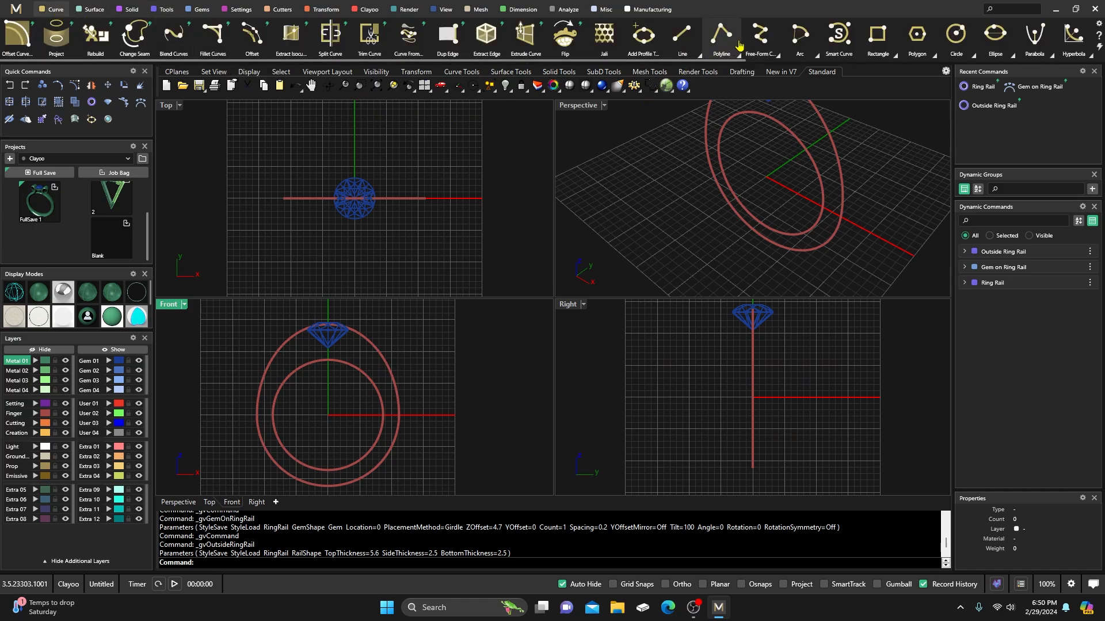
left_click(761, 38)
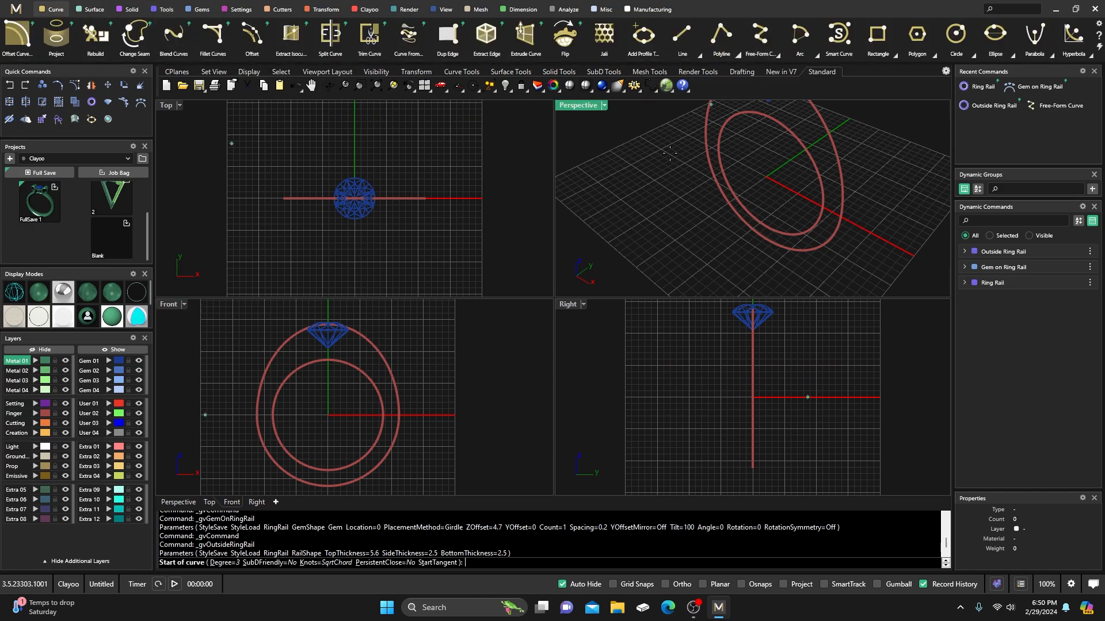
left_click(16, 433)
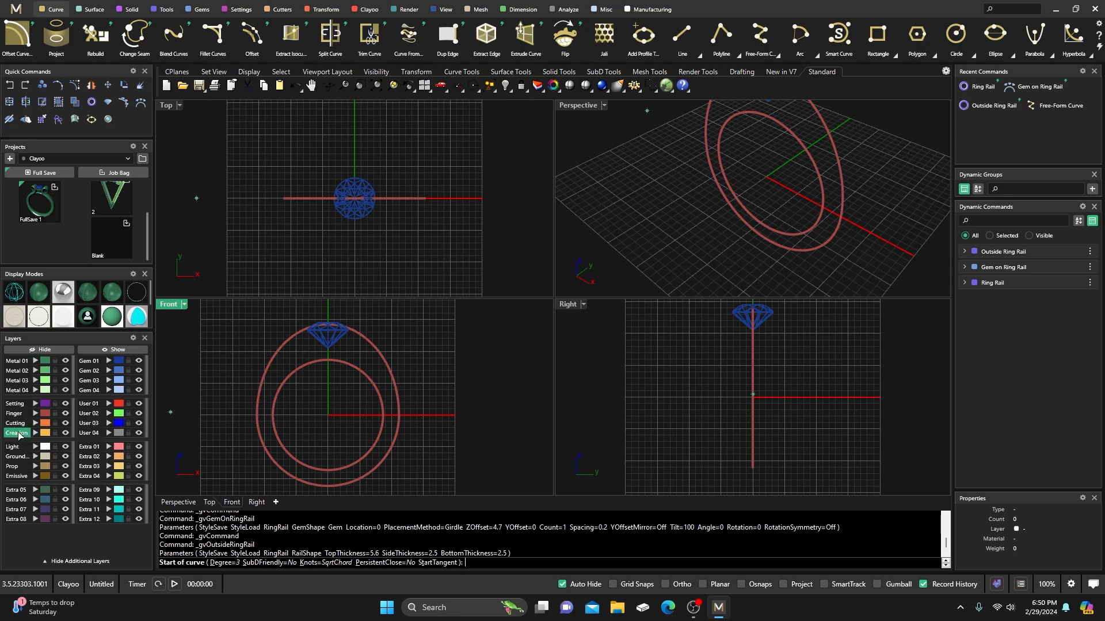
scroll(241, 416, "up", 3)
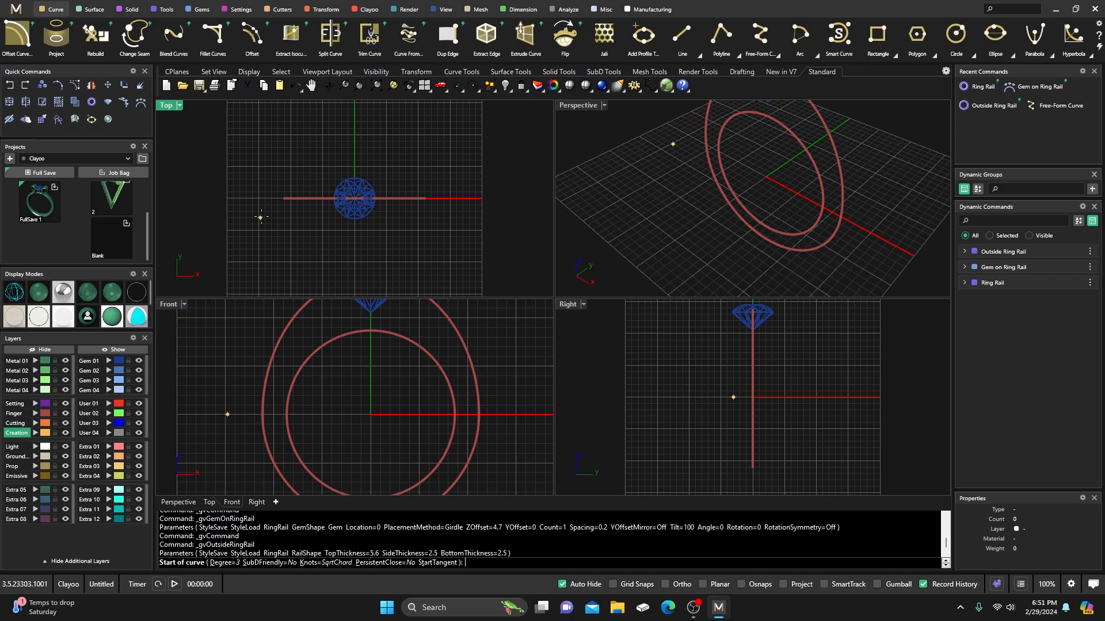
scroll(281, 198, "up", 6)
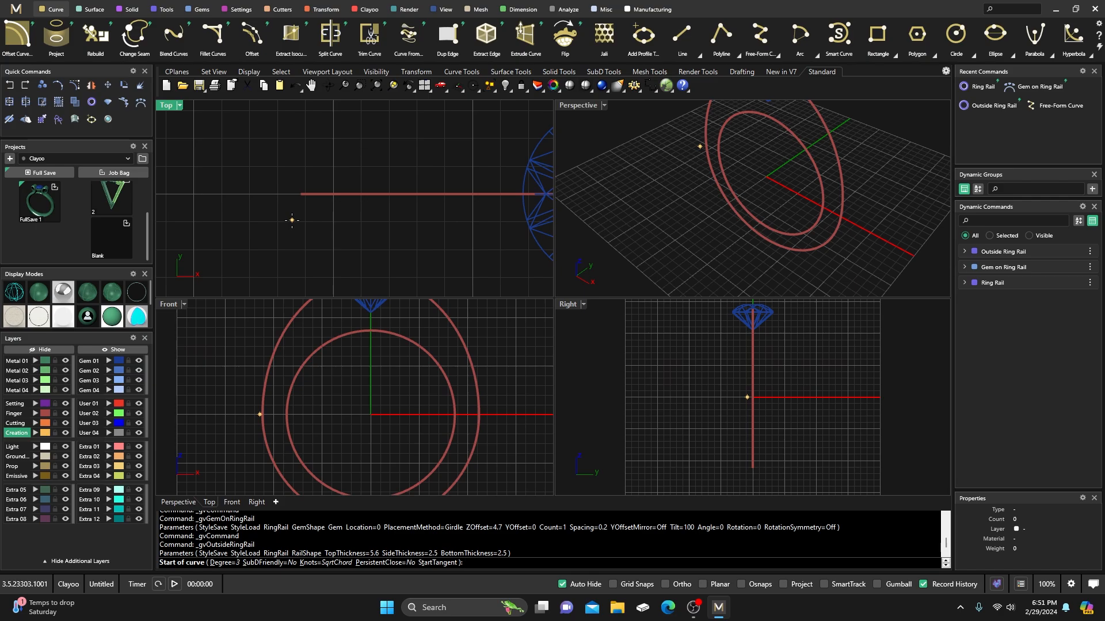
left_click(292, 220)
right_click_drag(301, 241, 240, 240)
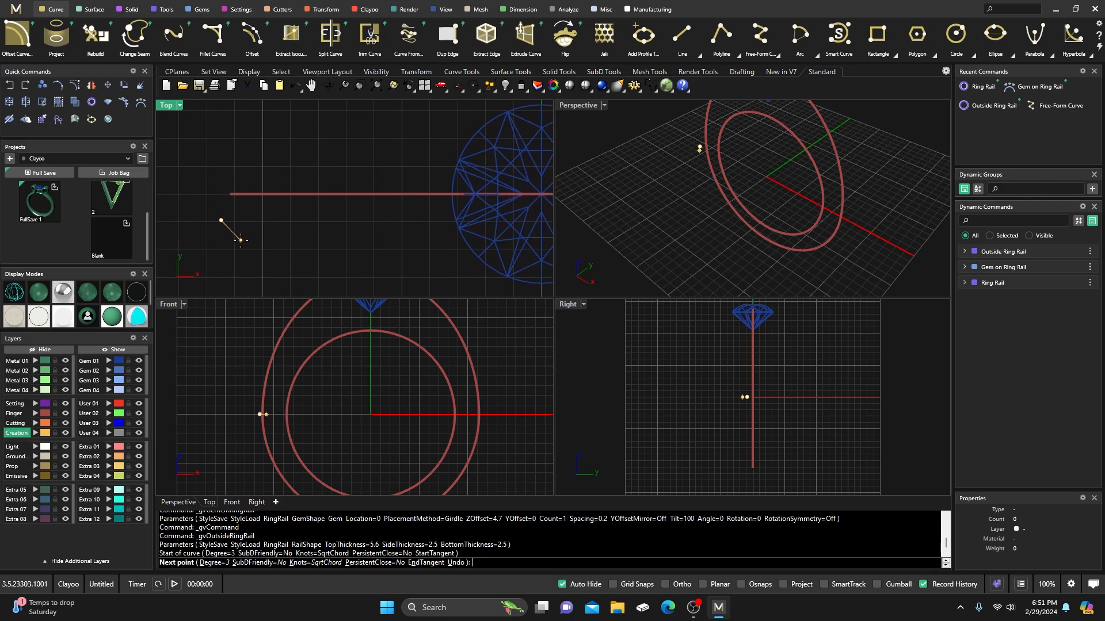
left_click(300, 221)
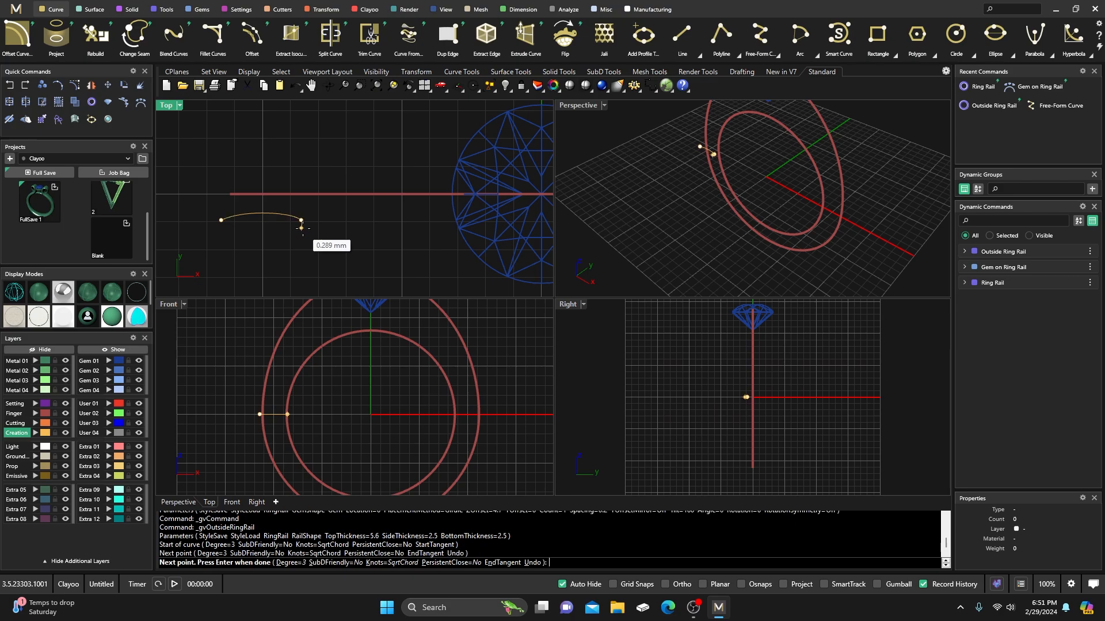
left_click(359, 175)
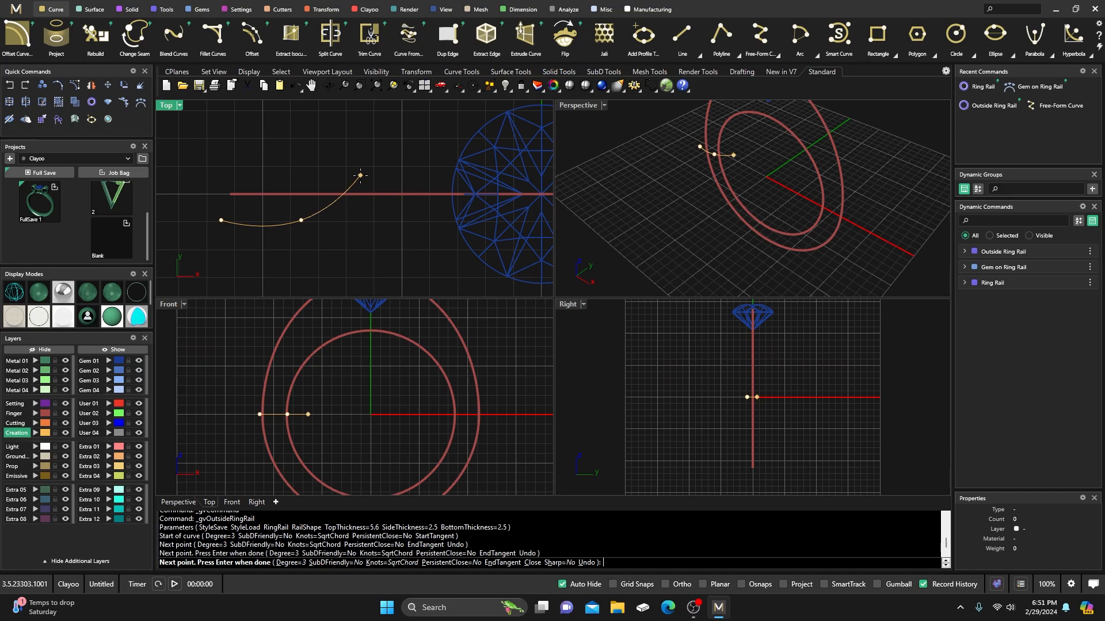
right_click_drag(360, 179, 292, 206)
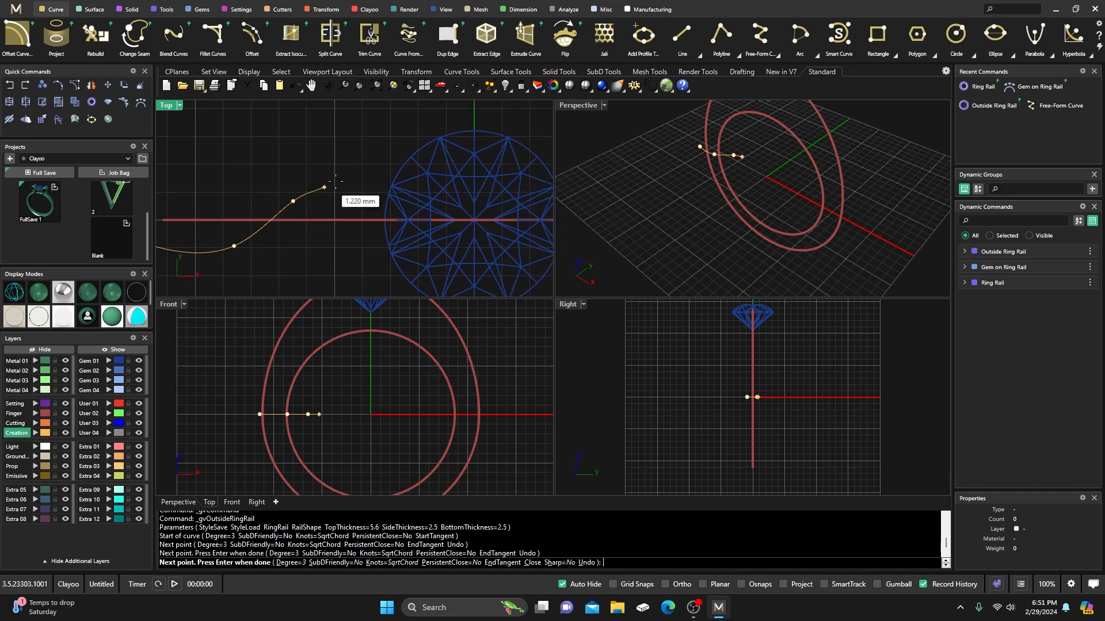
left_click(386, 148)
right_click_drag(385, 149, 303, 168)
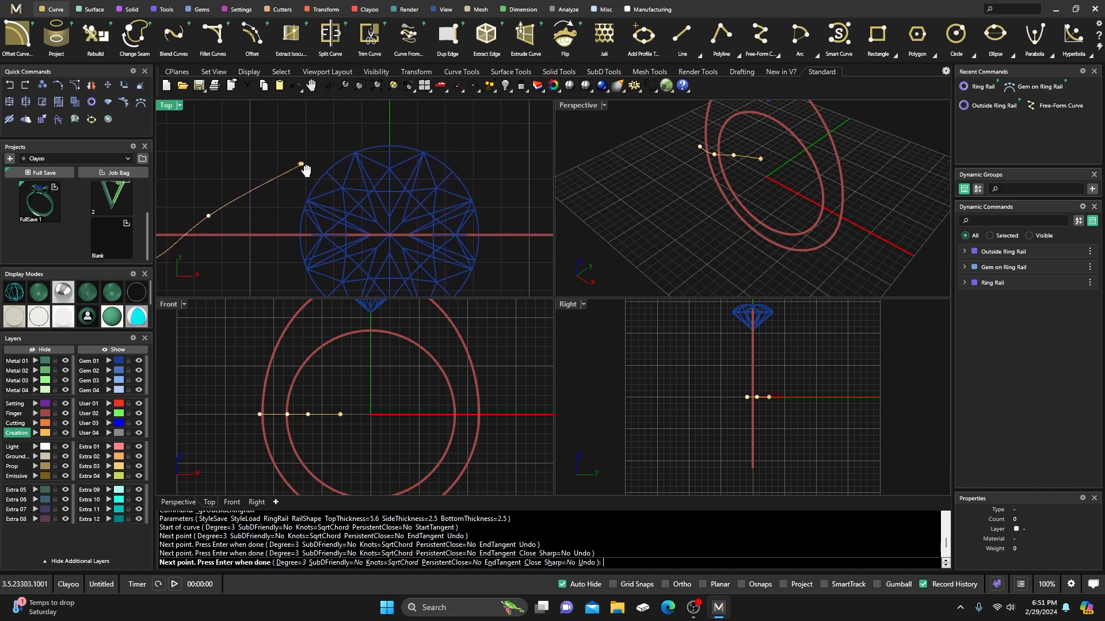
left_click(386, 151)
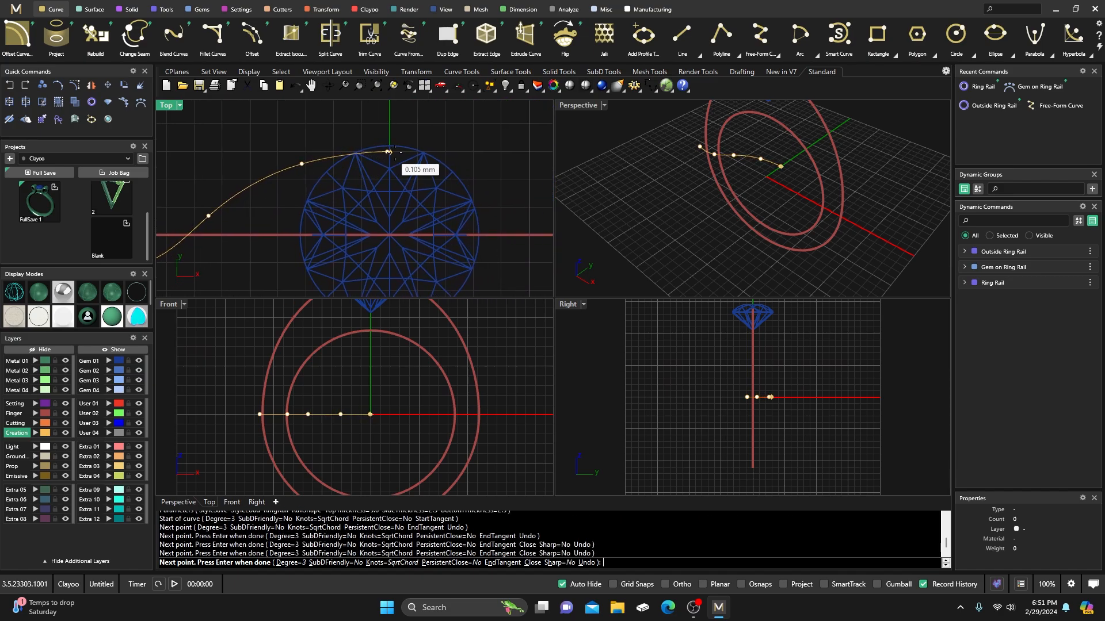
left_click(440, 168)
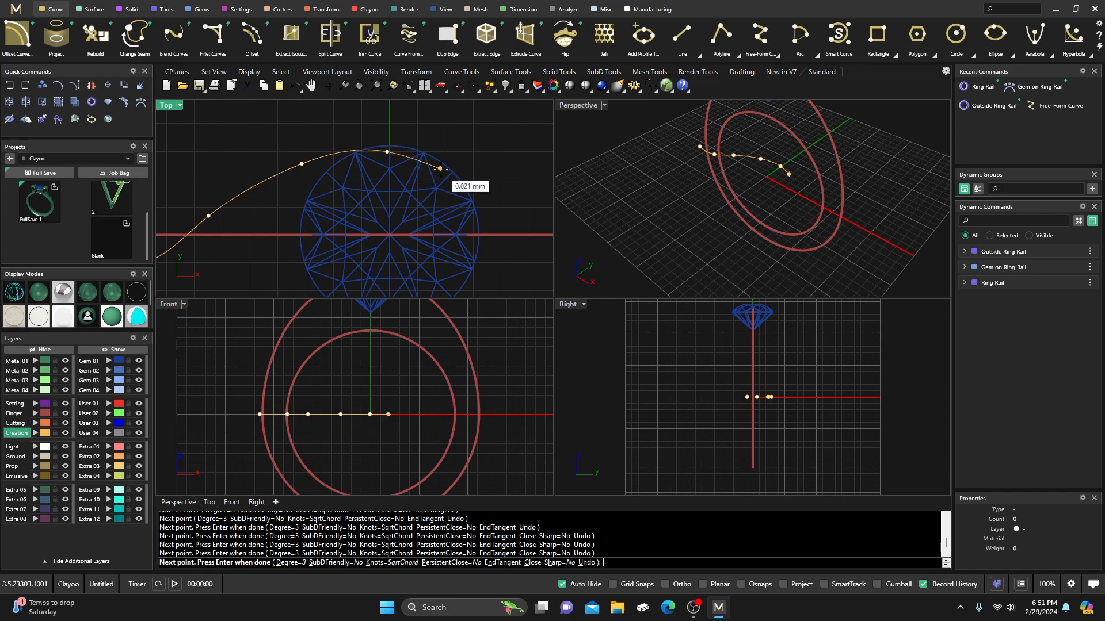
left_click(478, 200)
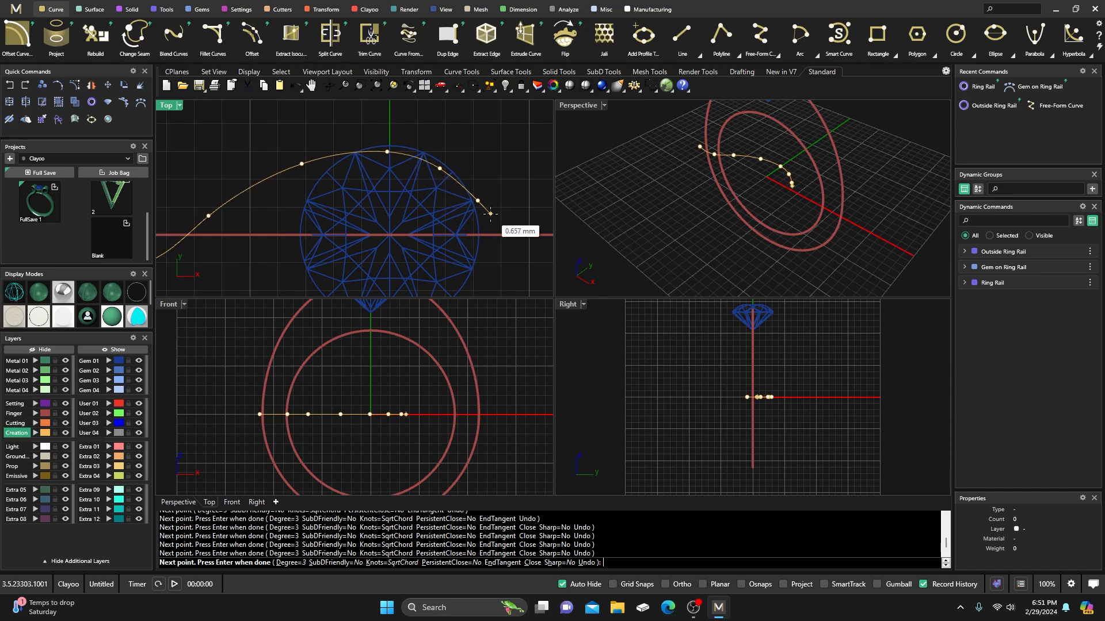
left_click(488, 217)
key("Return")
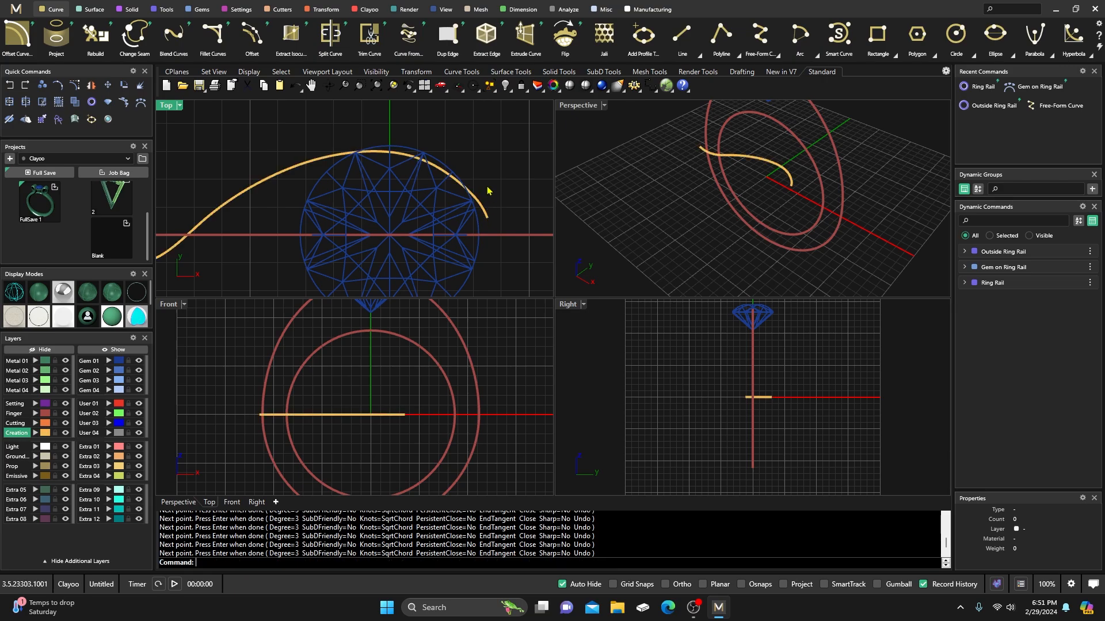
Step: Rebuild the S-shaped free-form curve with 7 points and degree 3, replacing the original on the current layer
scroll(487, 183, "down", 3)
left_click(379, 180)
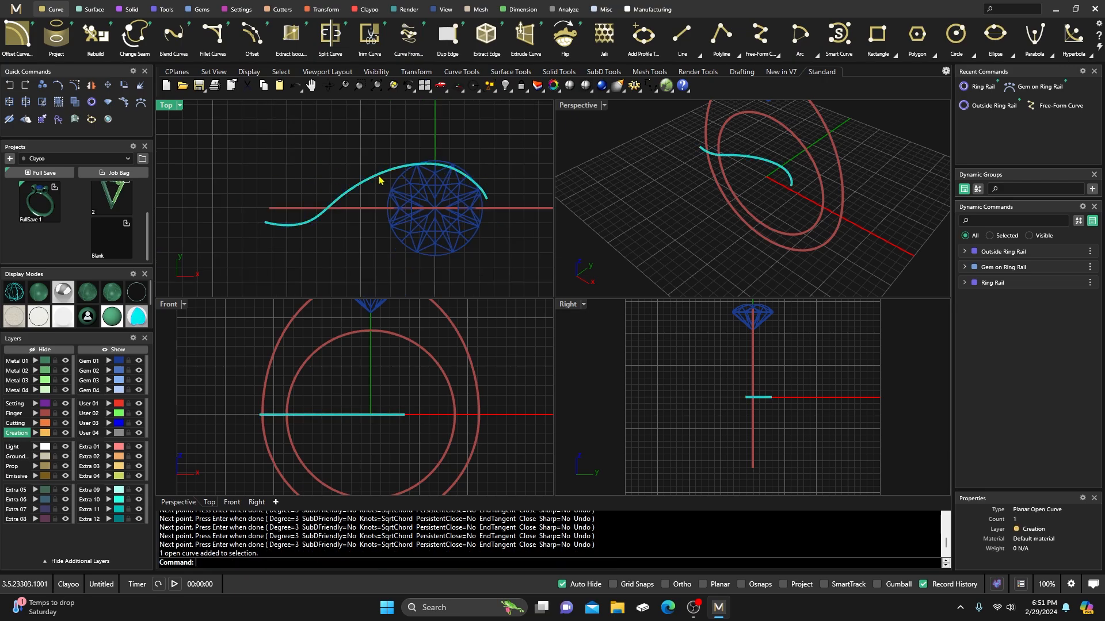
type("rebuild")
key("Return")
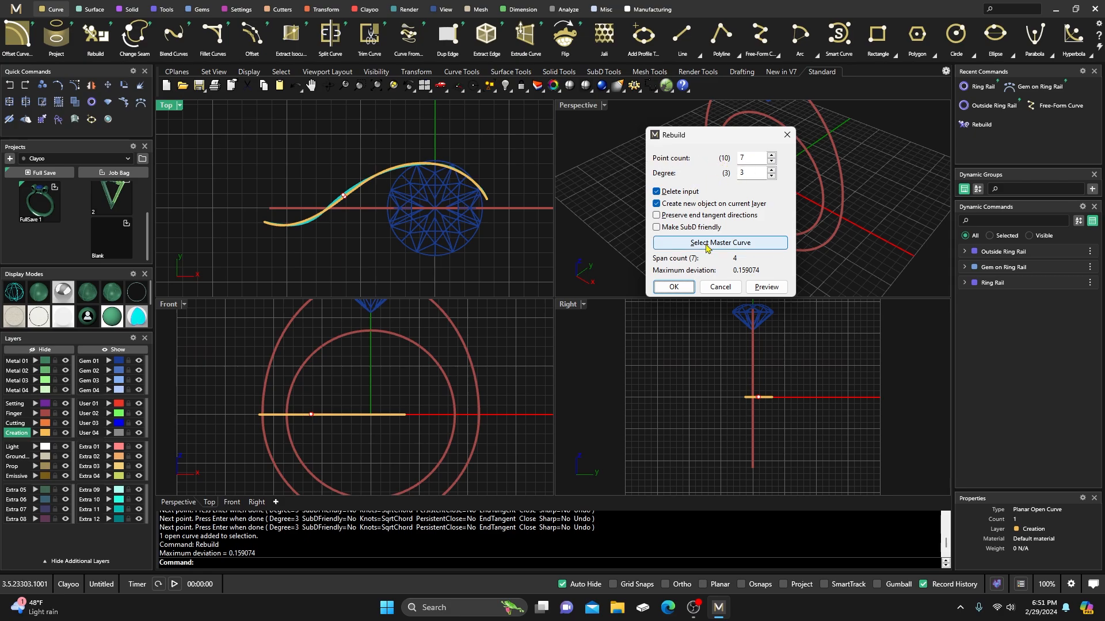
left_click(672, 287)
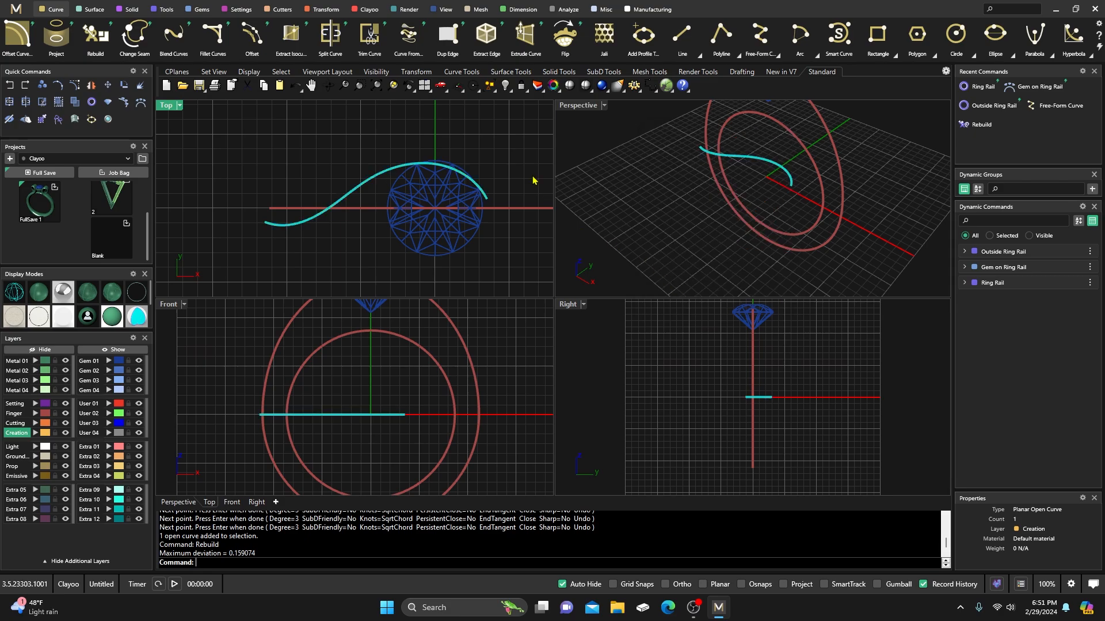
key("Escape")
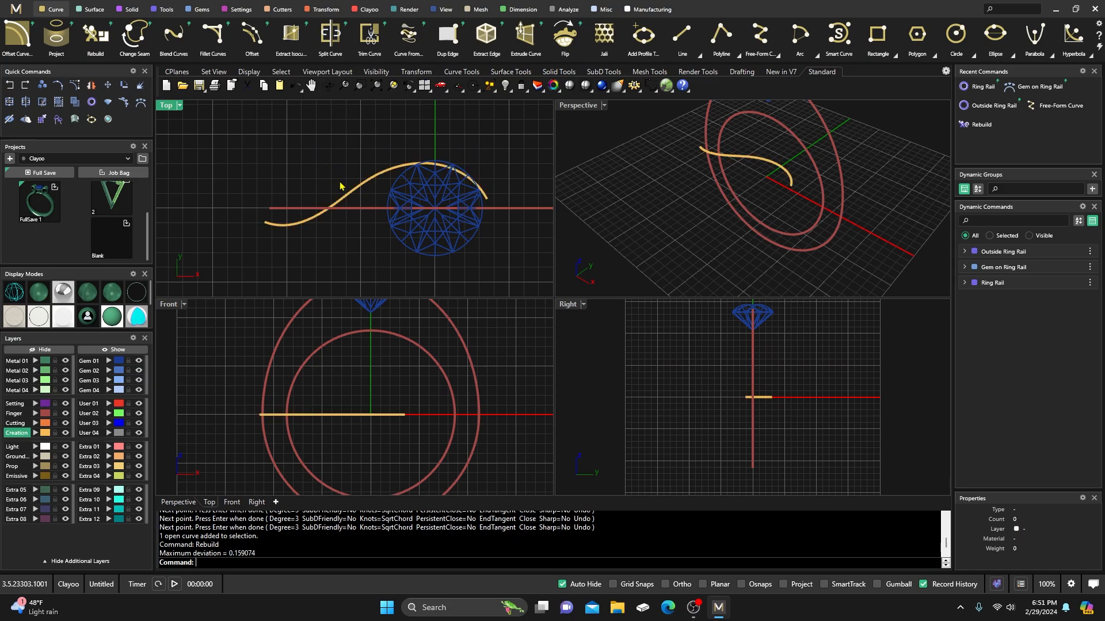
Step: Show the S-curve's control points and raise the second point from its left end slightly in the Top view to flatten the dip
scroll(285, 230, "up", 3)
left_click(290, 232)
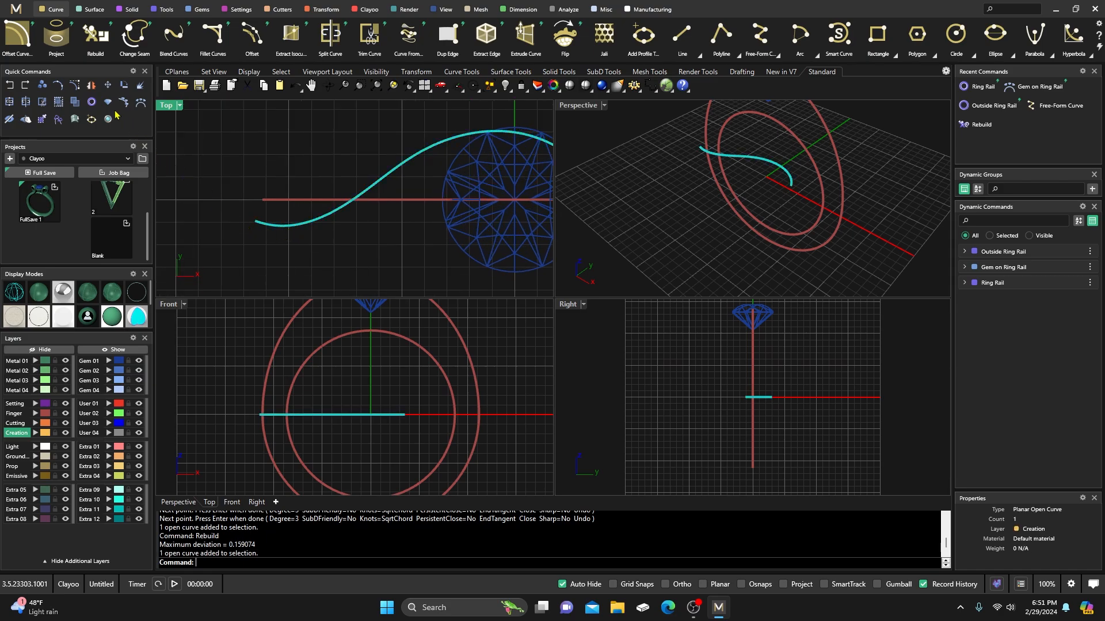
left_click(75, 85)
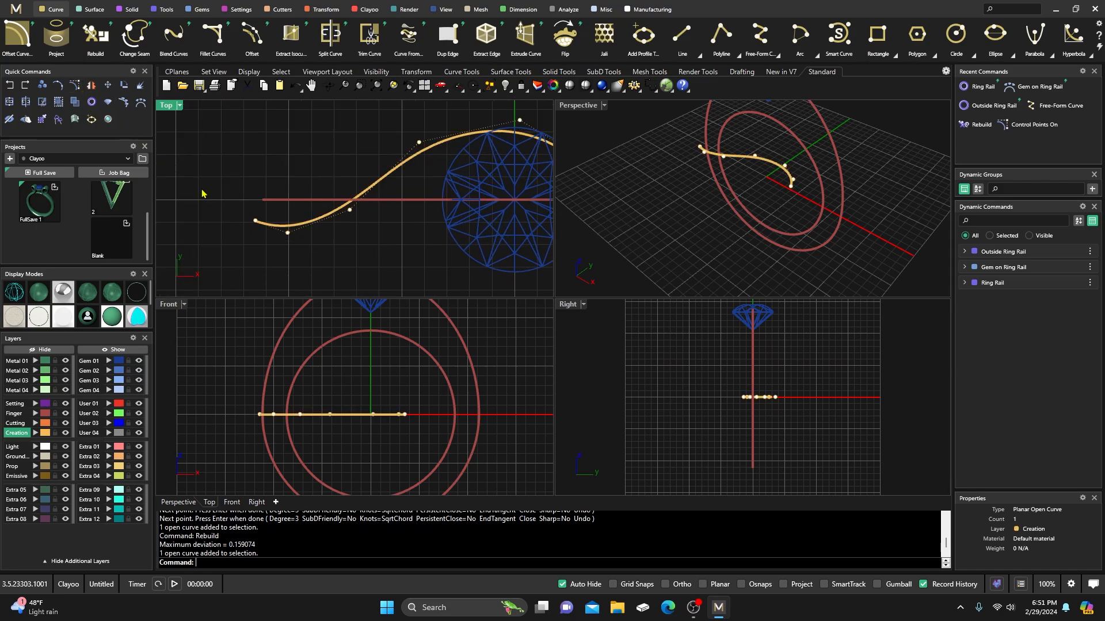
left_click(288, 226)
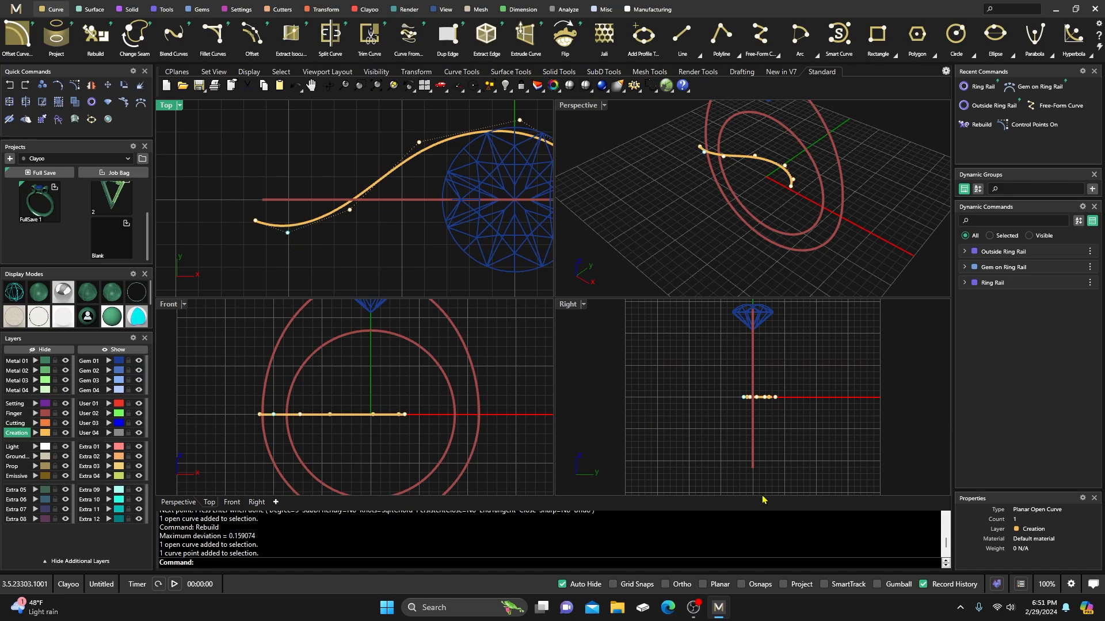
left_click(877, 584)
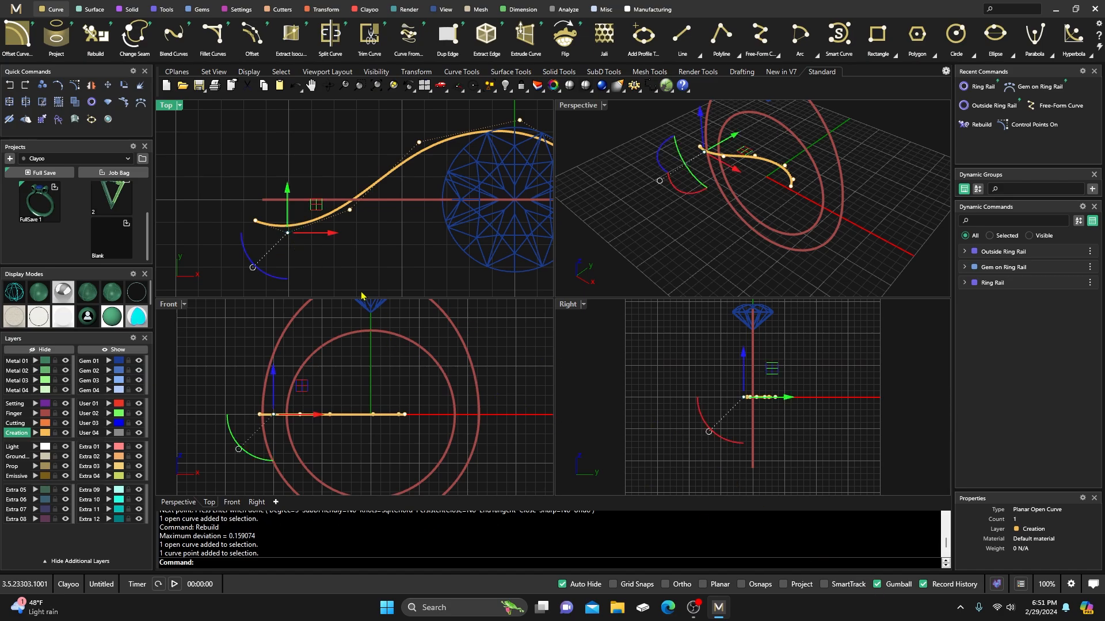
left_click_drag(289, 189, 293, 179)
left_click(316, 165)
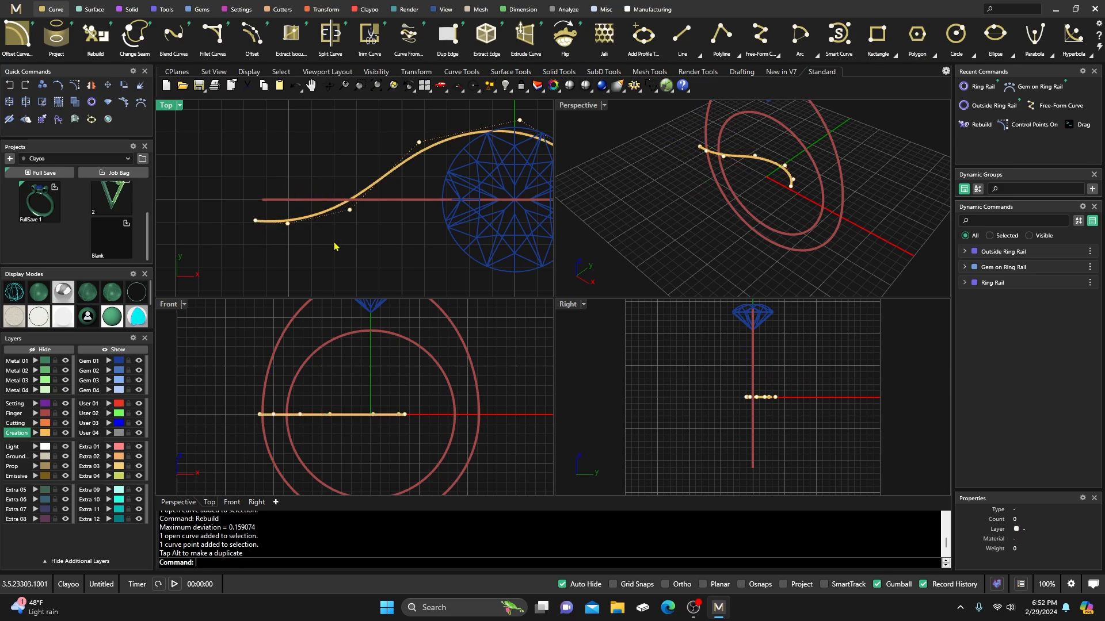
key("Escape")
Step: Offset the S-curve to its upper, outer side by 1.6 mm with Sharp corner style
left_click(317, 223)
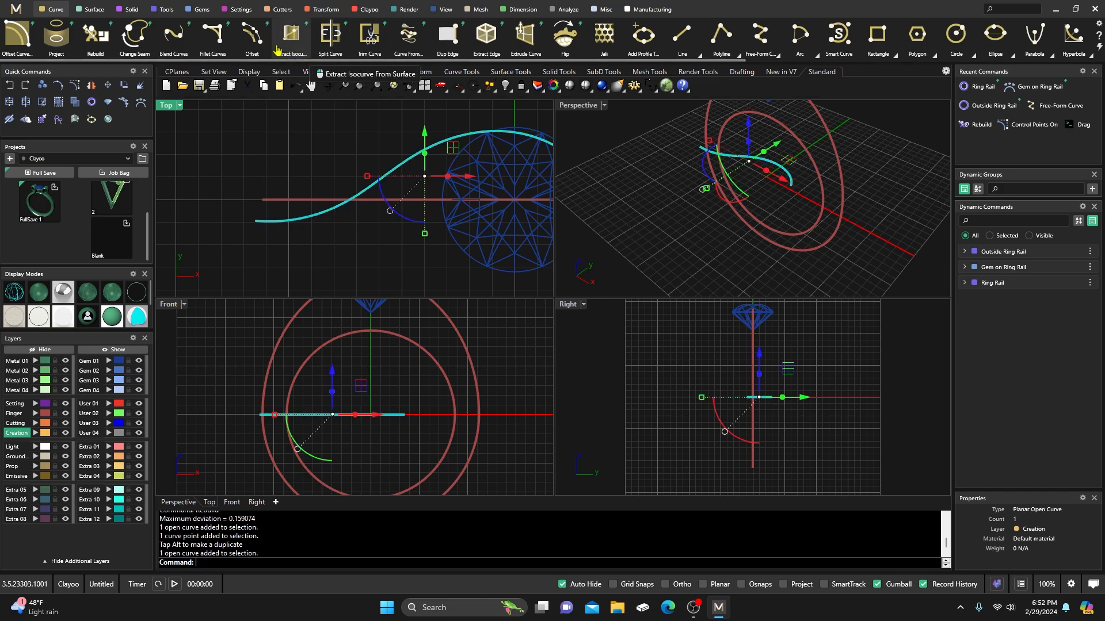
left_click(257, 42)
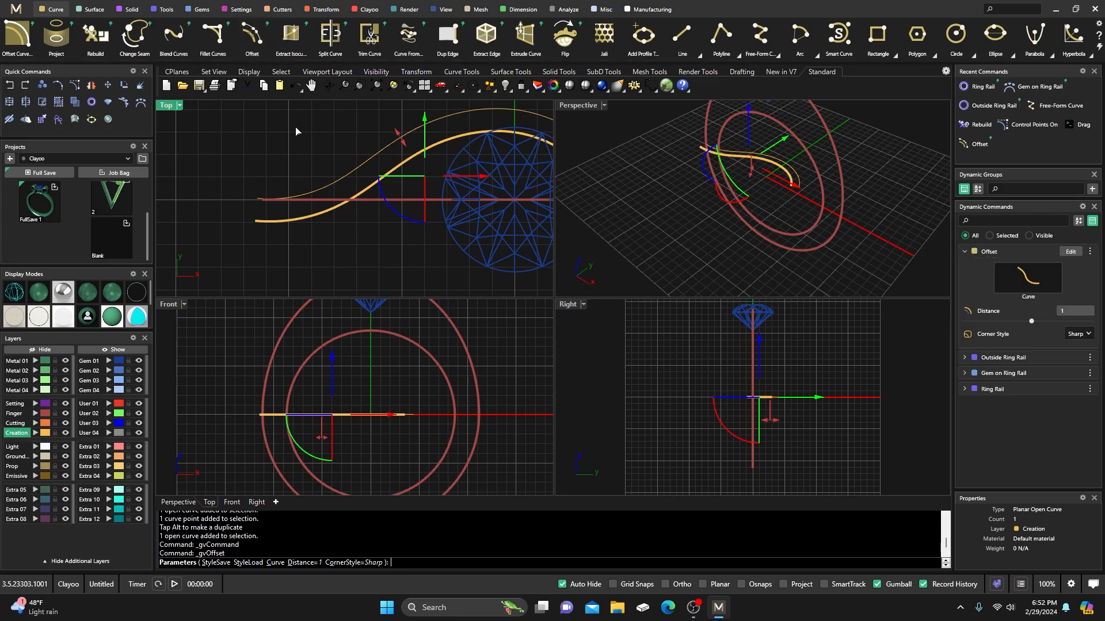
scroll(296, 151, "down", 2)
right_click_drag(296, 154, 290, 169)
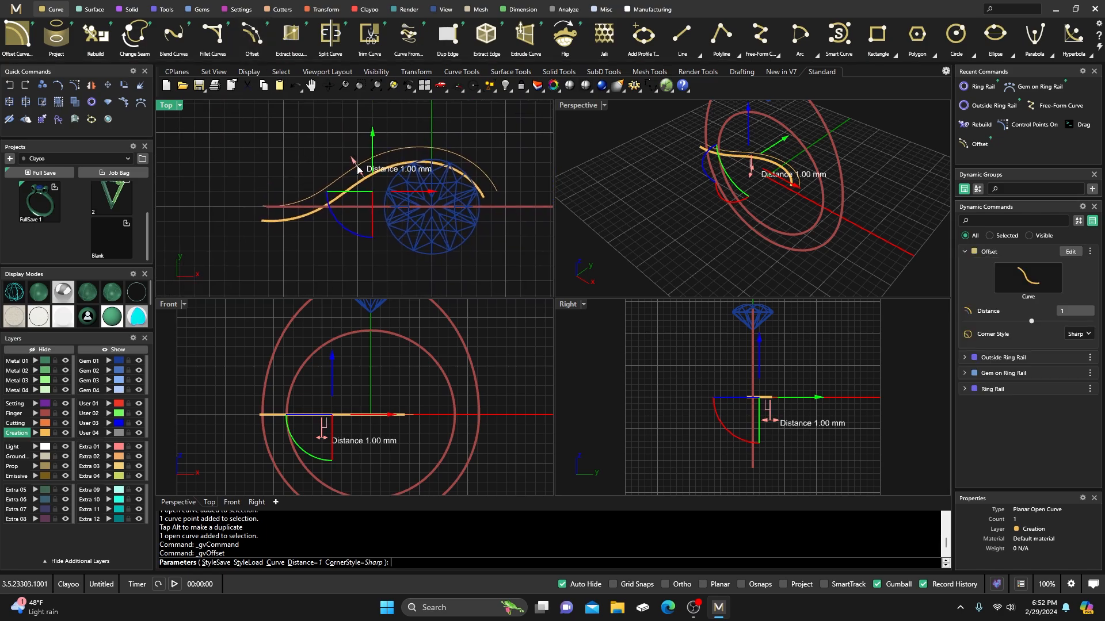
left_click_drag(357, 169, 357, 160)
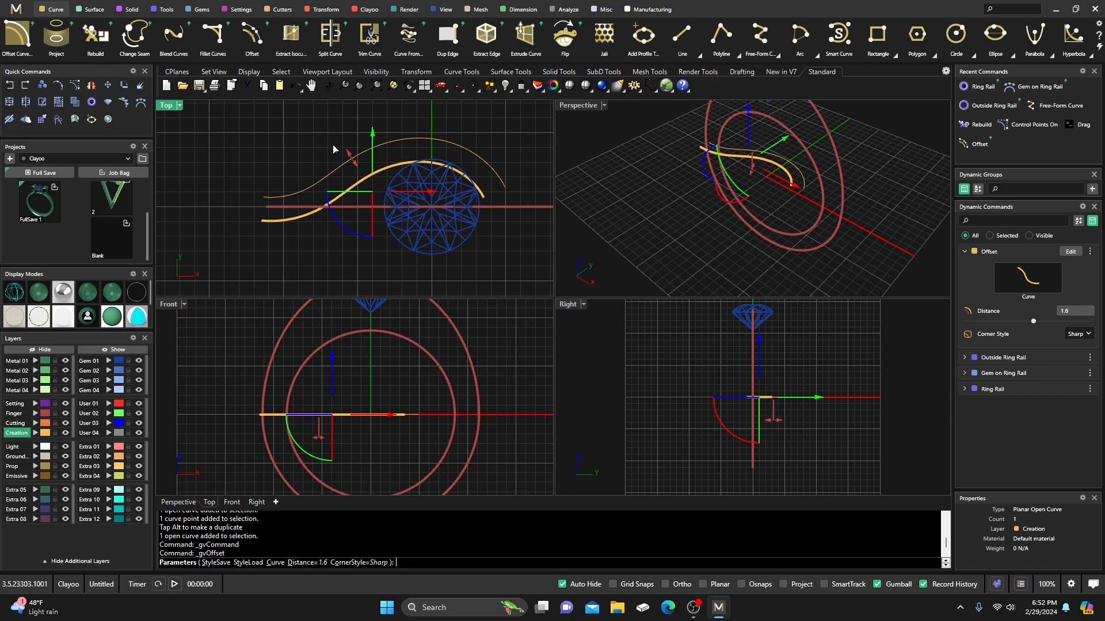
key("Return")
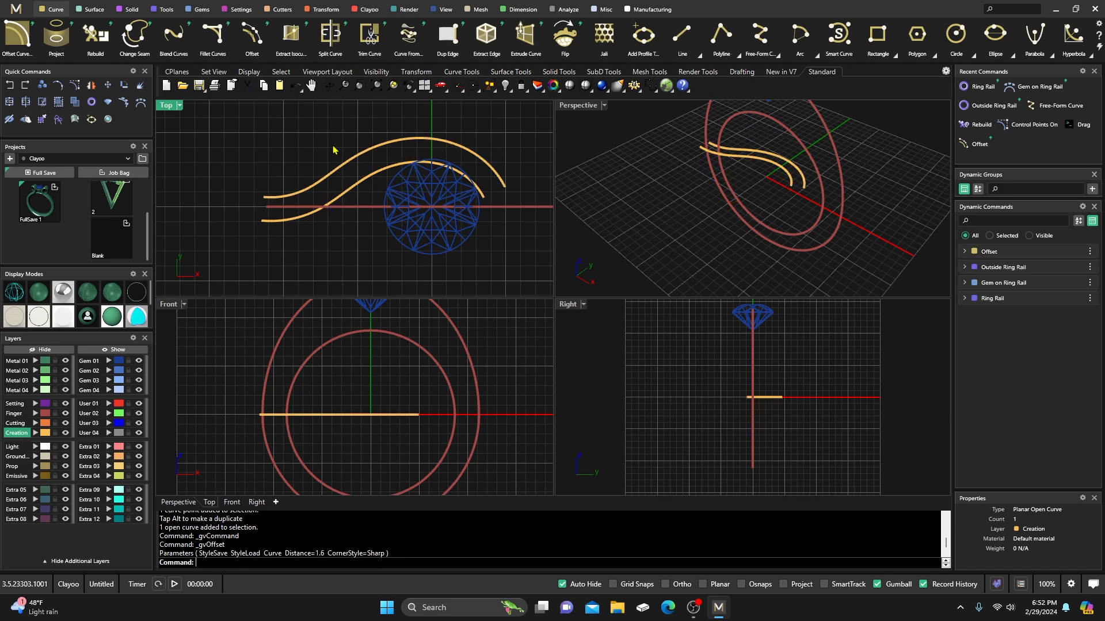
Step: Show the offset curve's control points and rebuild it with 7 points and degree 3
left_click(465, 151)
left_click(89, 87)
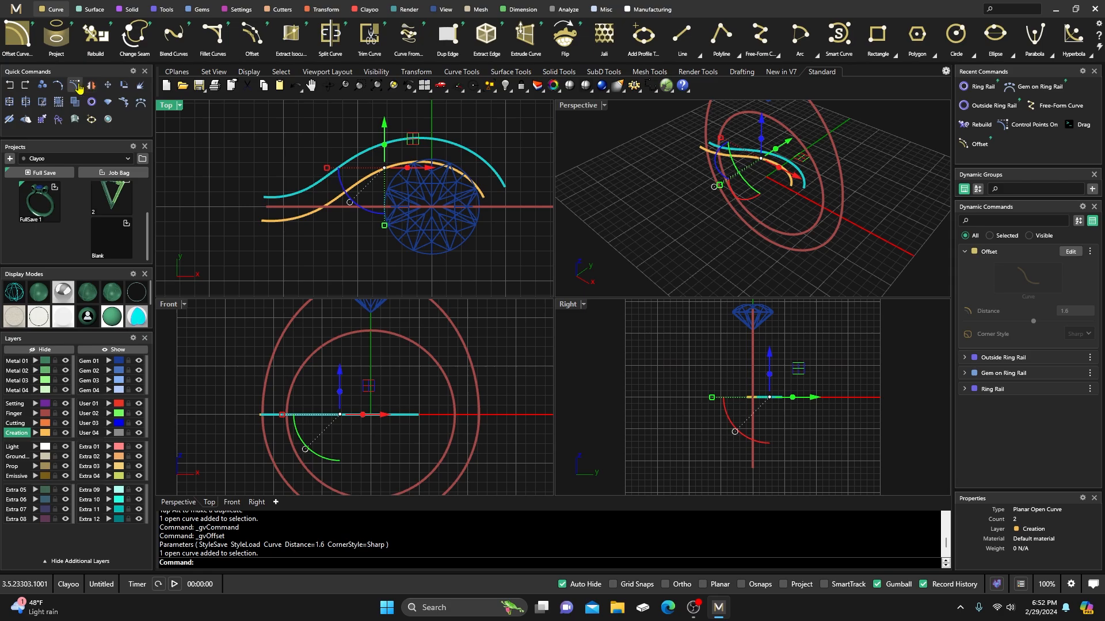
scroll(494, 194, "up", 2)
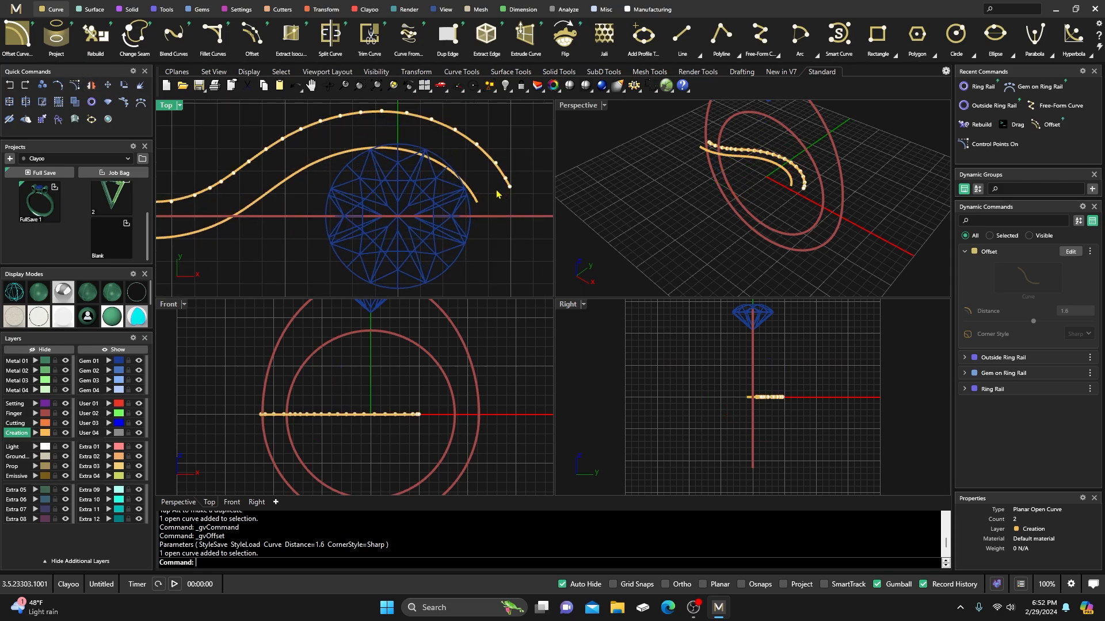
left_click(469, 154)
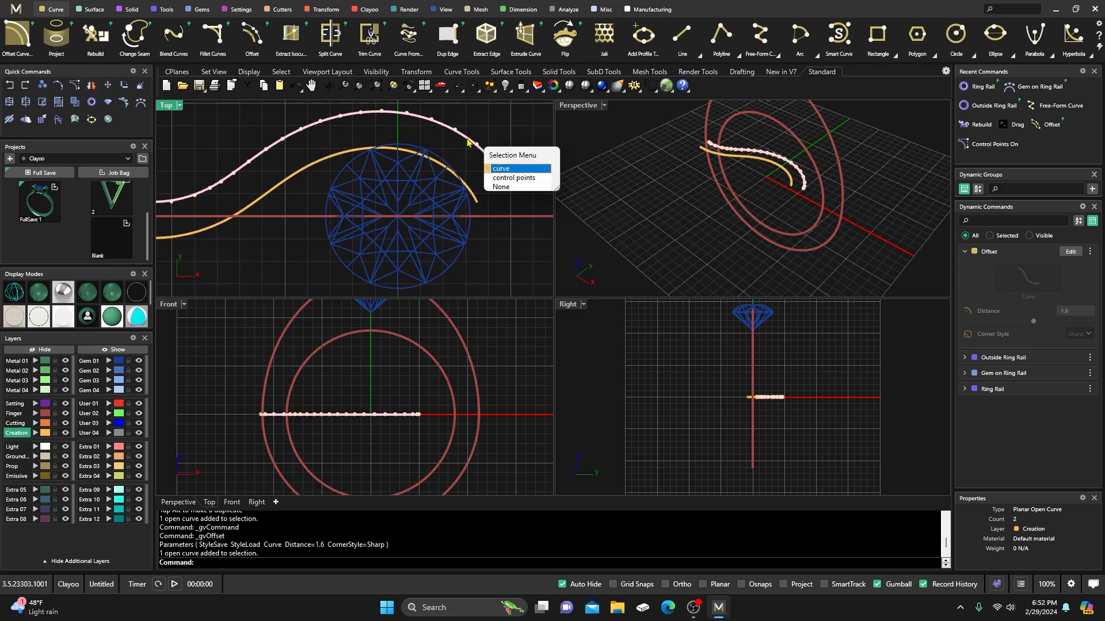
left_click(493, 171)
type("rebuild")
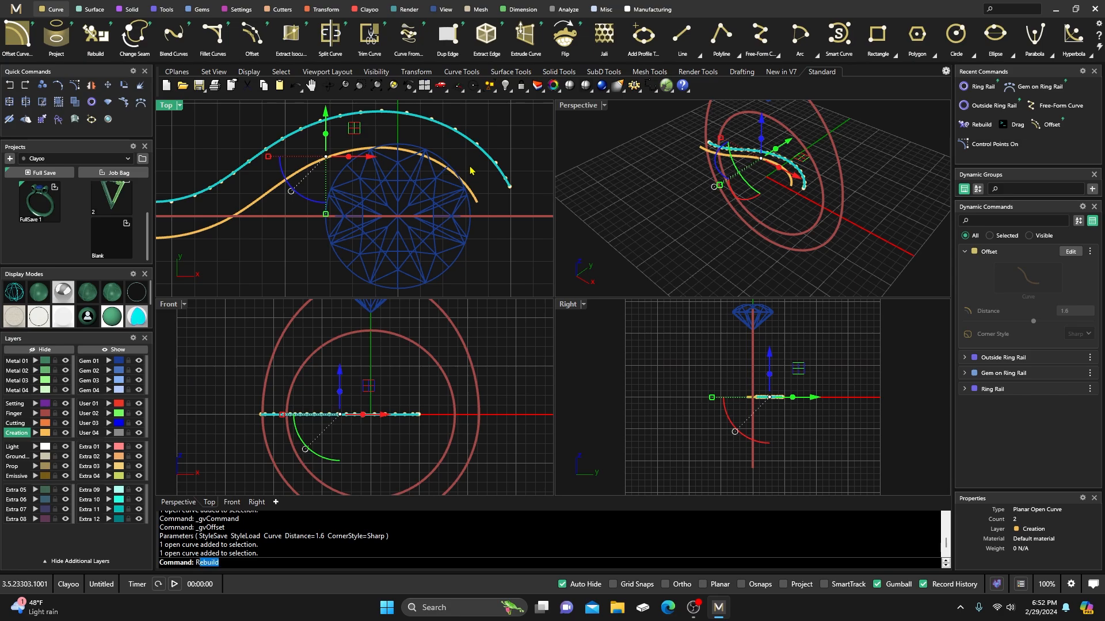
key("Return")
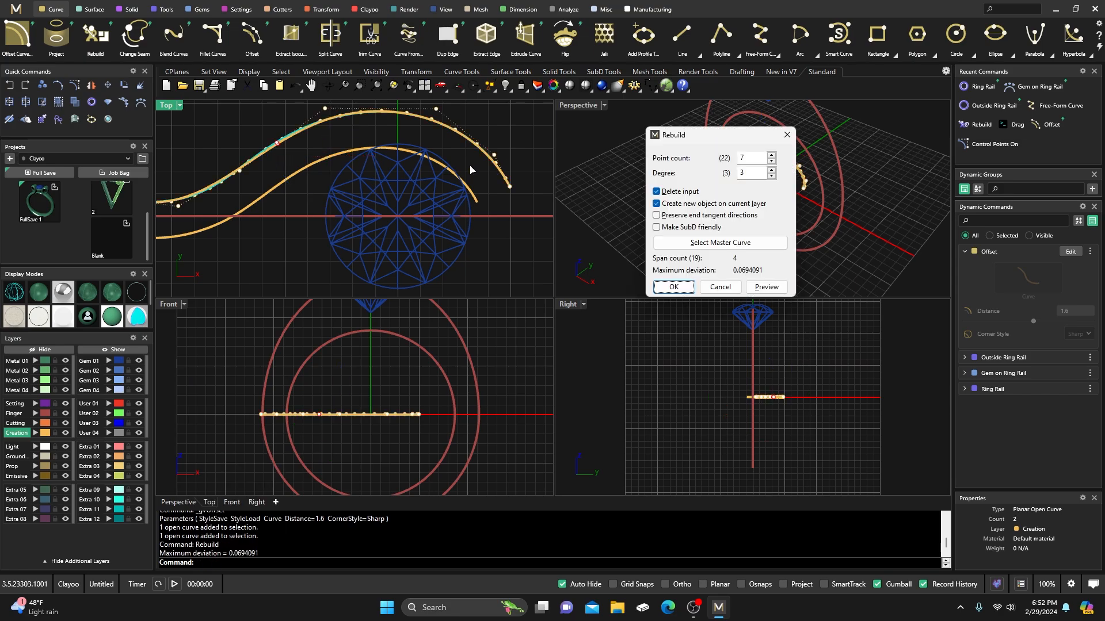
left_click(673, 287)
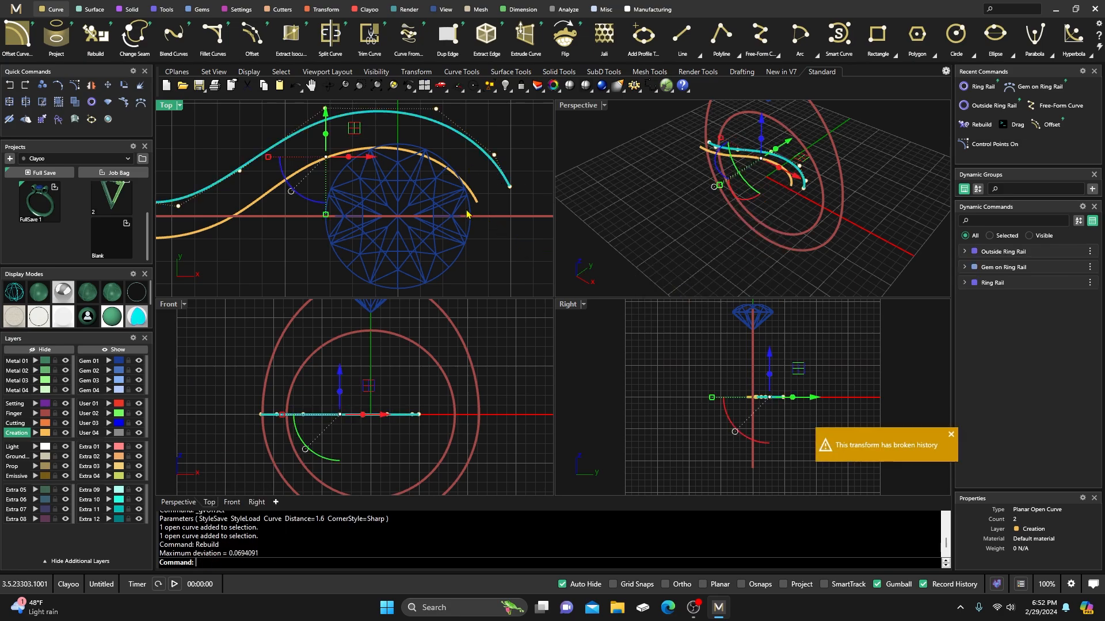
Step: Shift the offset curve's last two control points beside the gem slightly outward, lowering the end point to round off that end
left_click(501, 207)
left_click(510, 186)
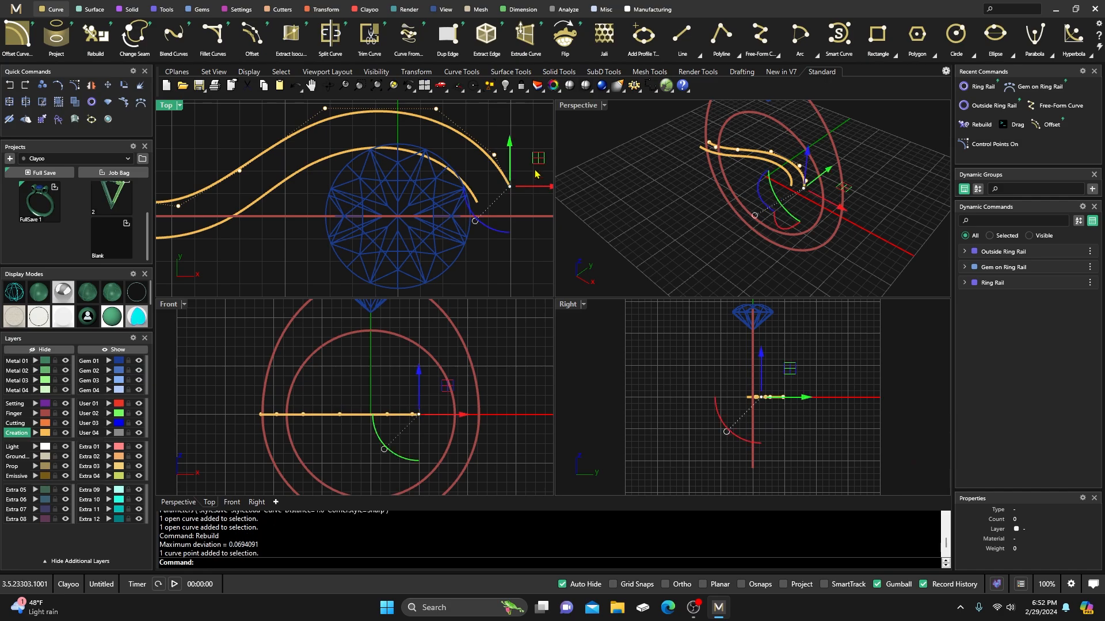
left_click_drag(539, 161, 545, 173)
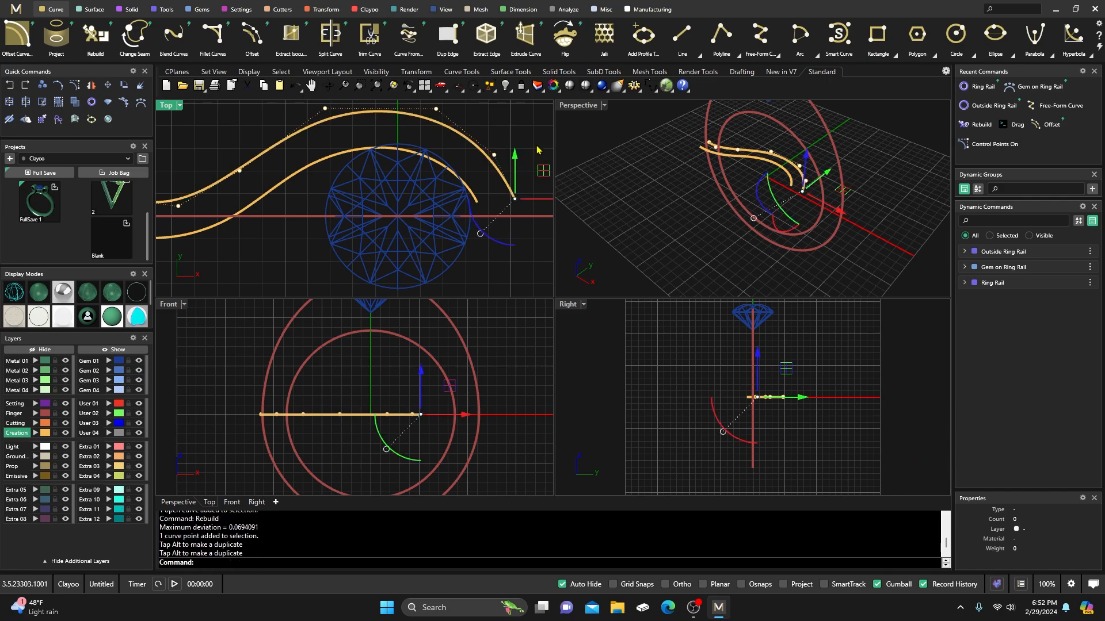
left_click(494, 155)
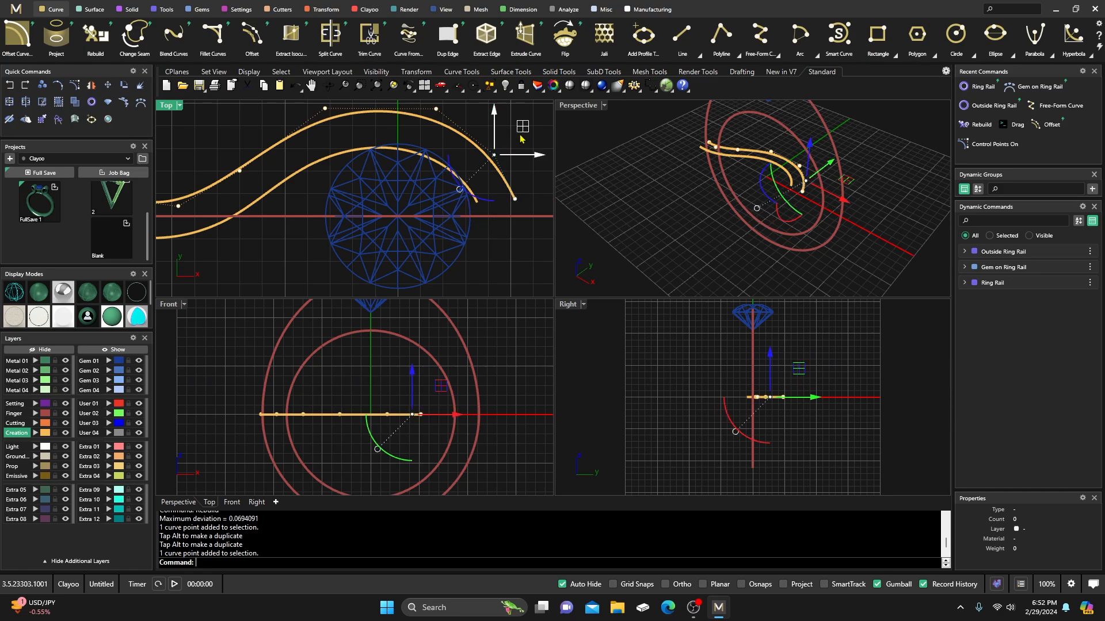
left_click_drag(523, 130, 527, 129)
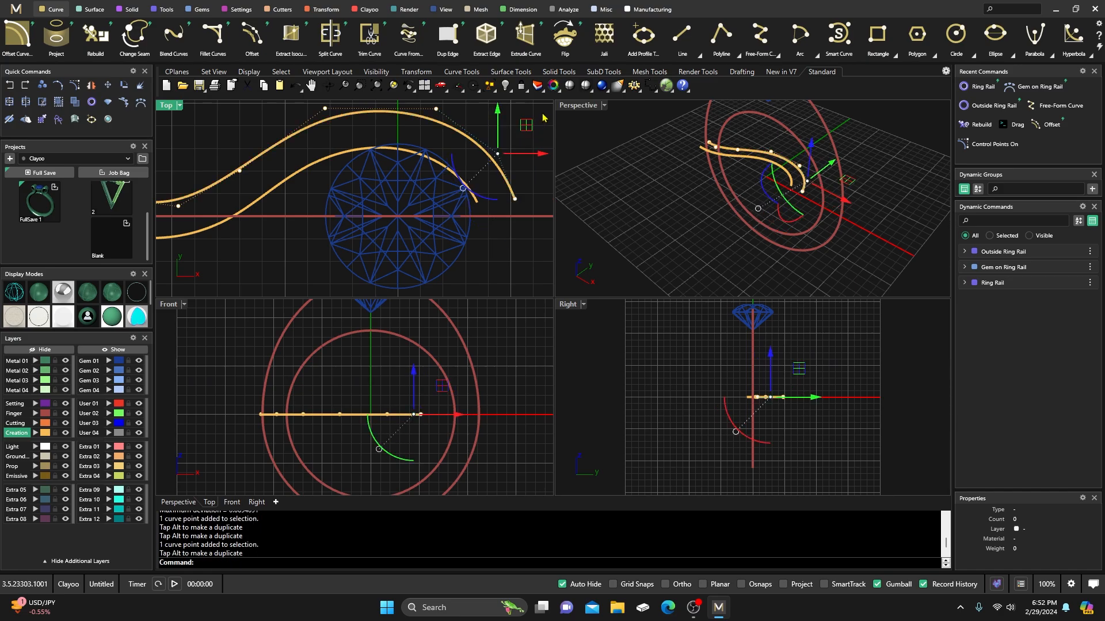
left_click(544, 118)
scroll(506, 144, "down", 4)
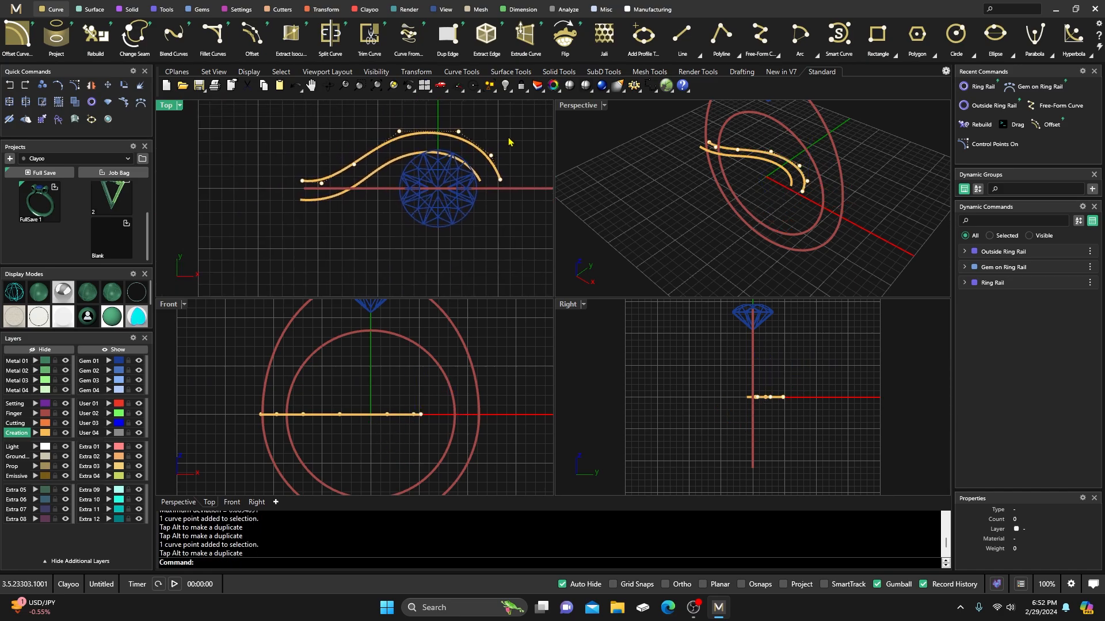
Step: Hide the control points and delete the outer offset curve, keeping only the original S-curve
key("Escape")
left_click(401, 135)
key("Delete")
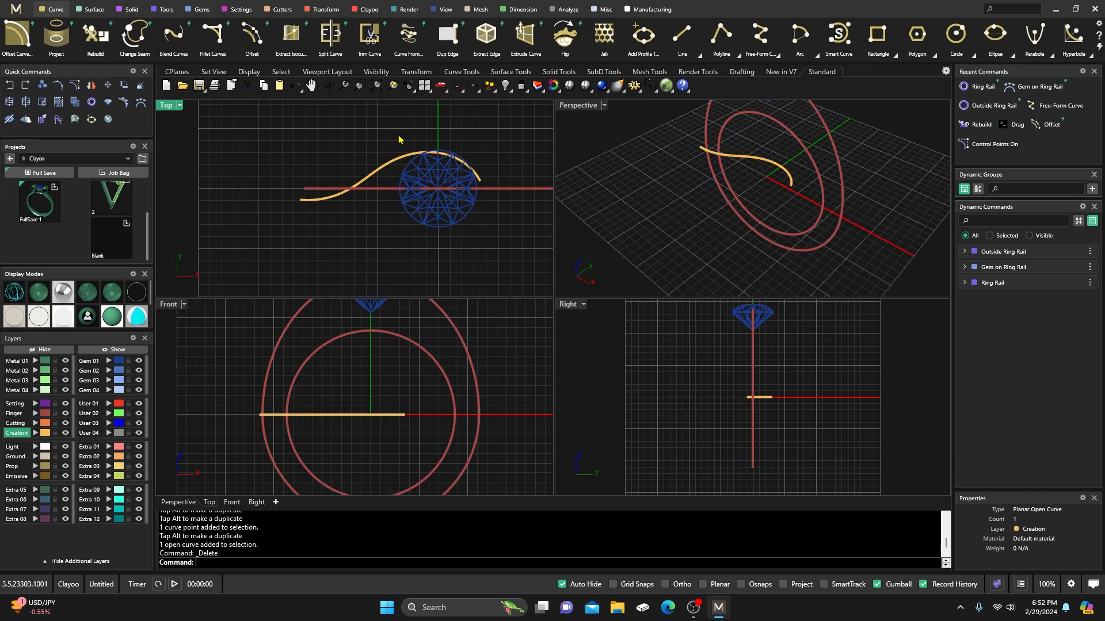
Step: Create a Curve From 2 Views with the S-curve as first curve and the inner ring rail as second curve
double_click(573, 107)
right_click_drag(489, 221, 485, 259)
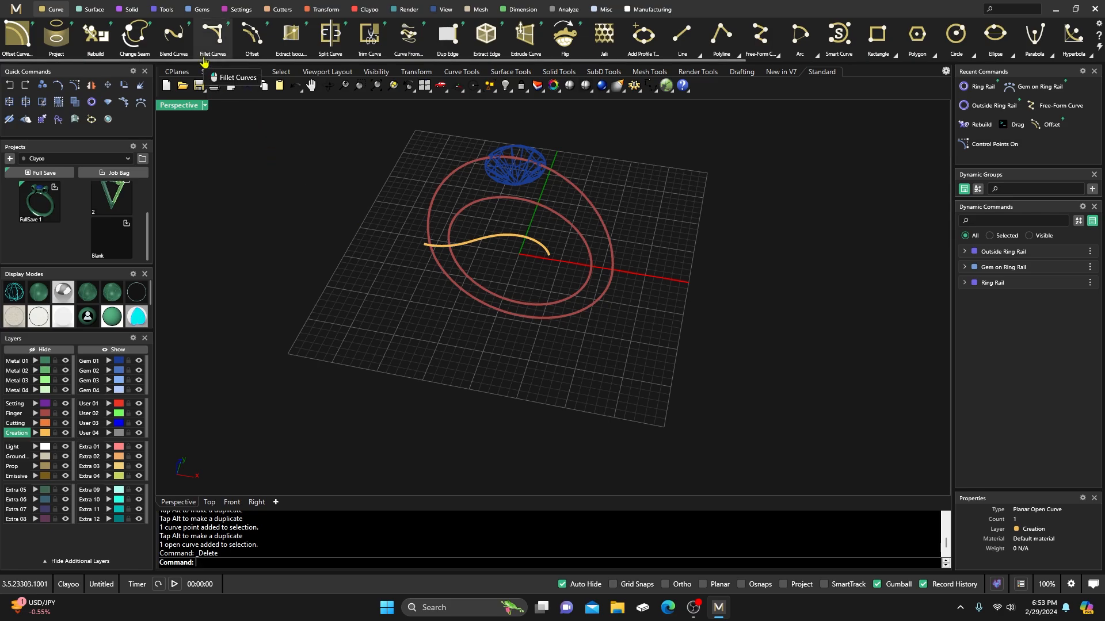
left_click(408, 39)
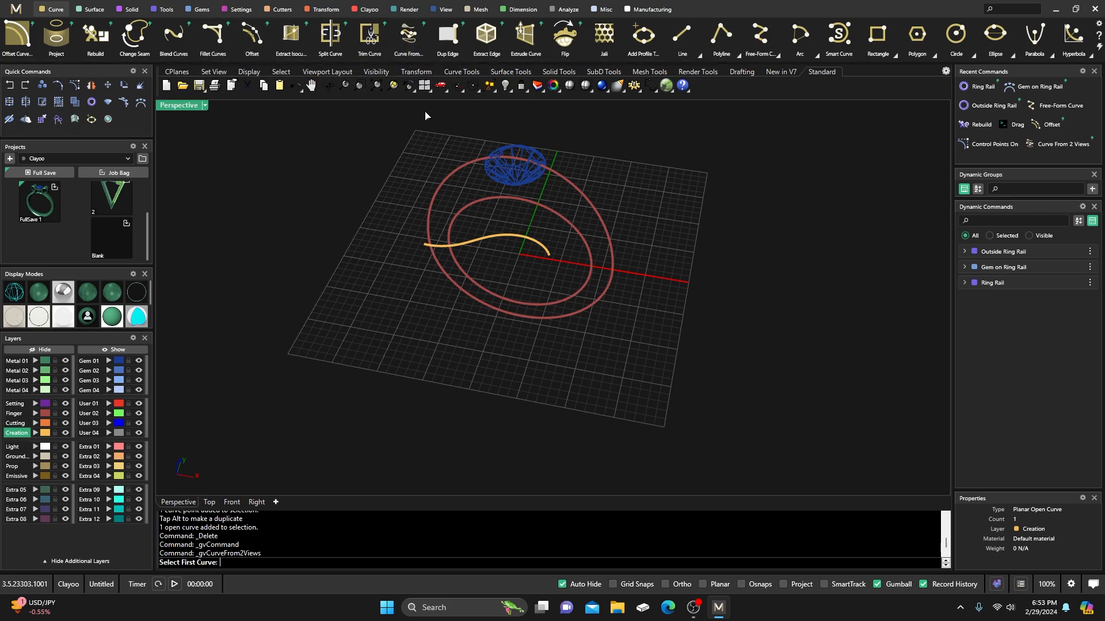
left_click(495, 239)
left_click(510, 199)
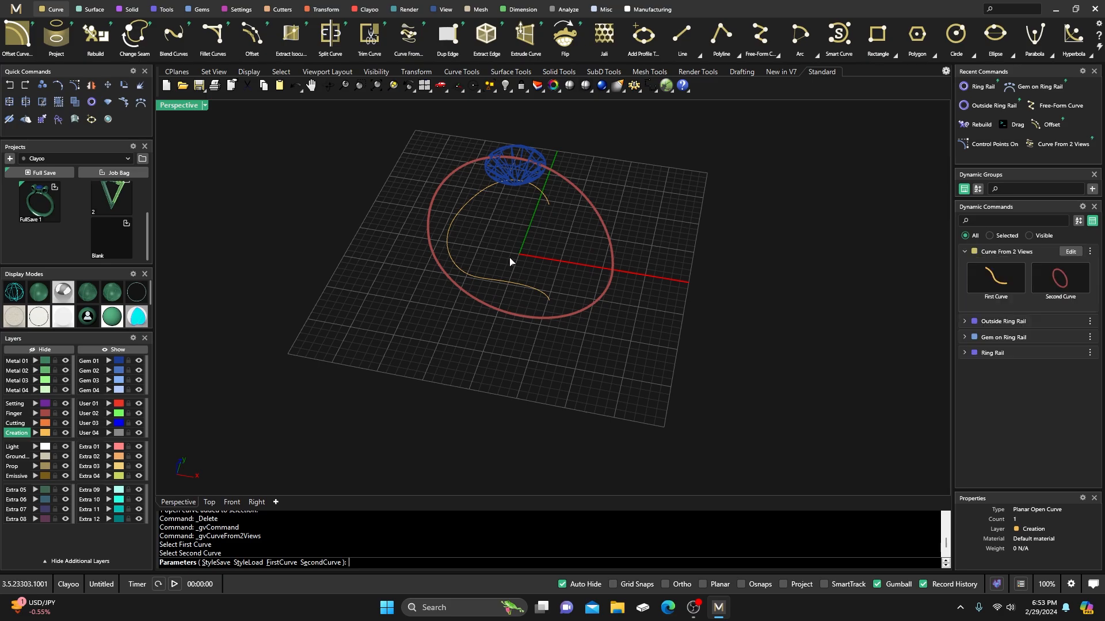
double_click(179, 106)
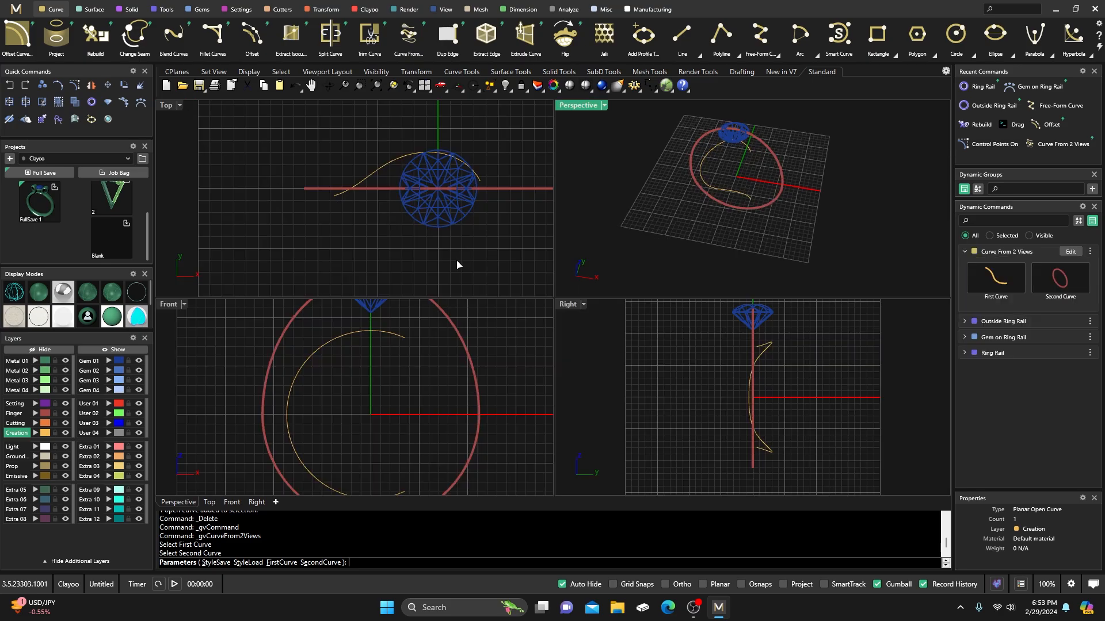
scroll(405, 341, "down", 6)
right_click(403, 365)
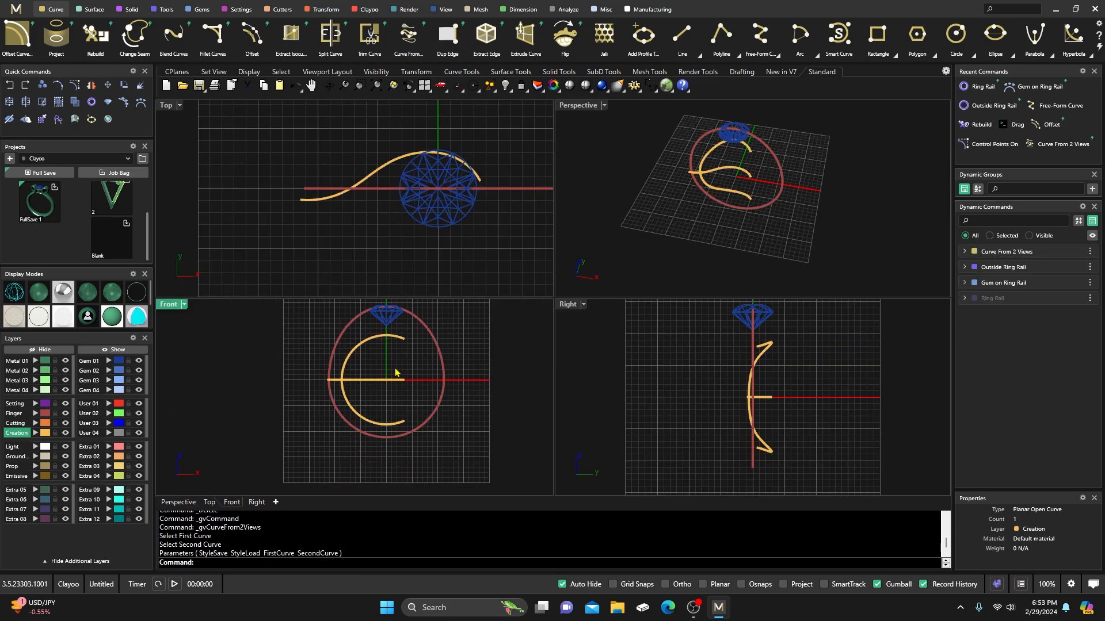
Step: Trim the inner projected curve with Trim Start 0 and Trim End about 0.518, keeping its upper half
left_click(374, 424)
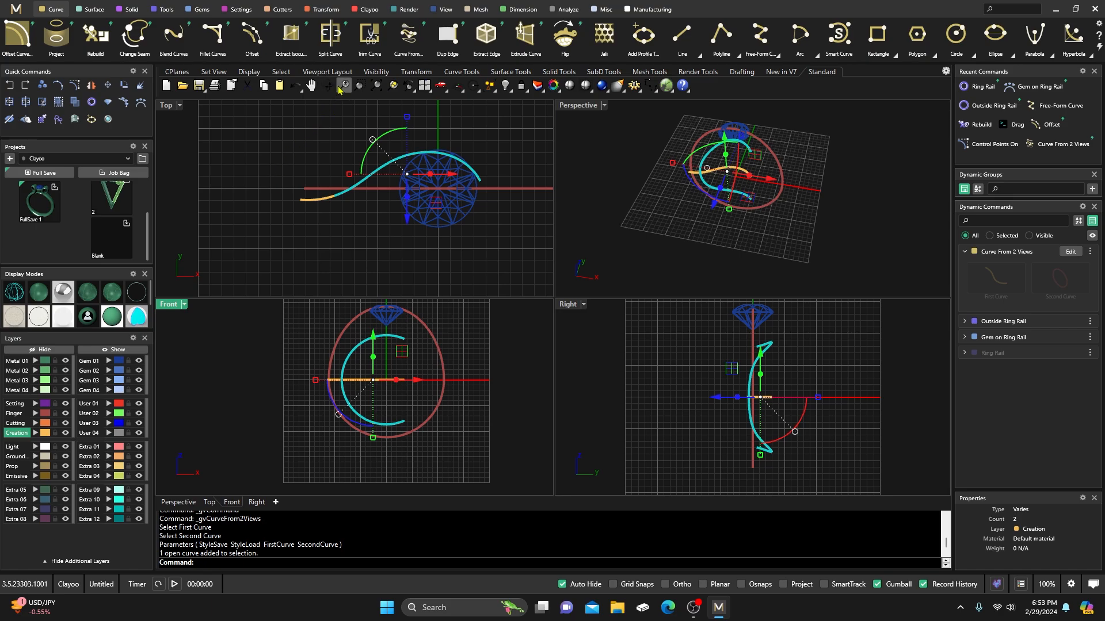
left_click(369, 36)
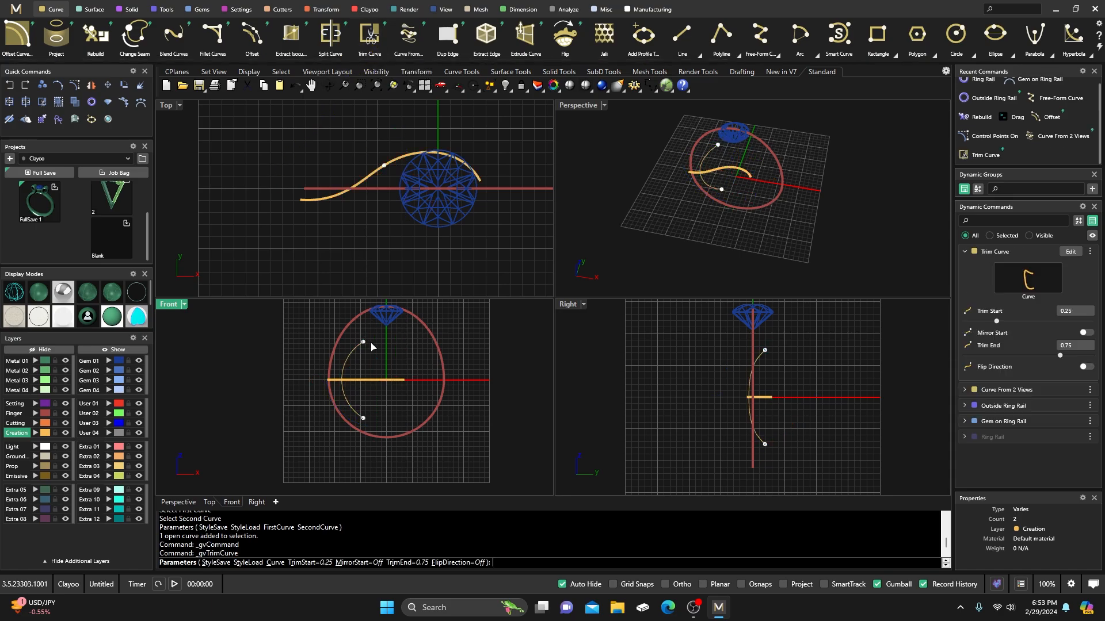
left_click_drag(435, 370, 412, 369)
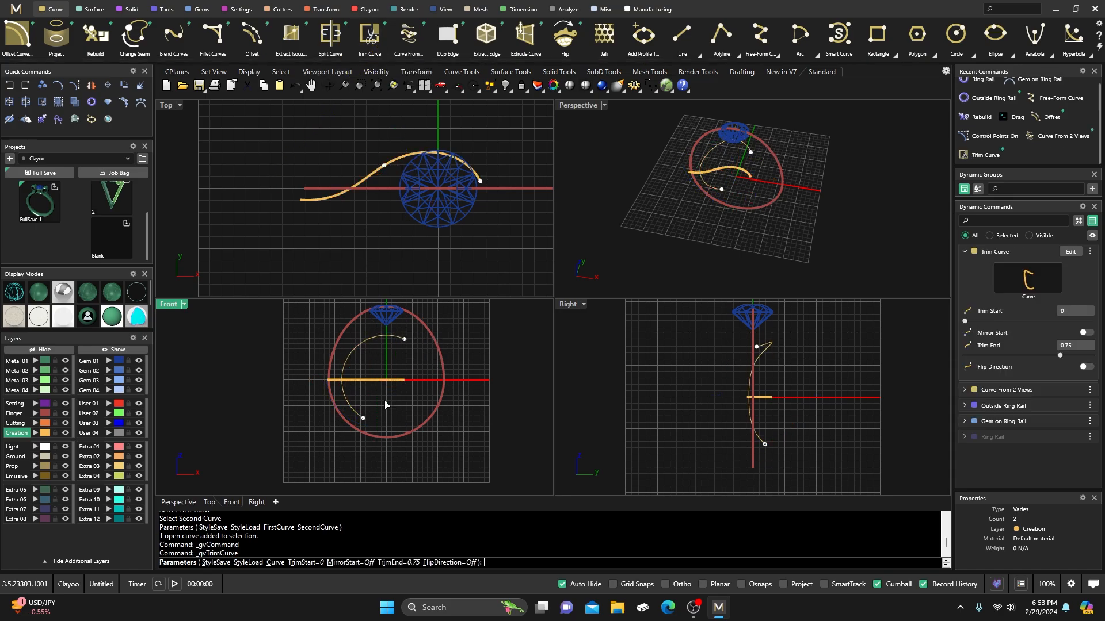
scroll(365, 429, "up", 3)
mouse_move(364, 418)
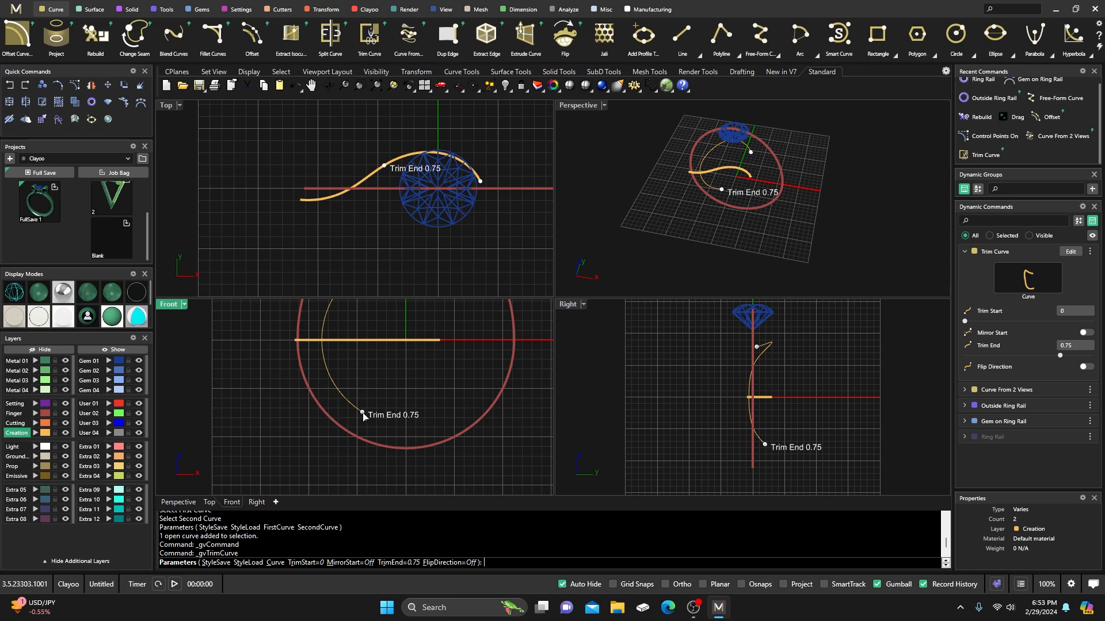
left_click_drag(364, 415, 322, 348)
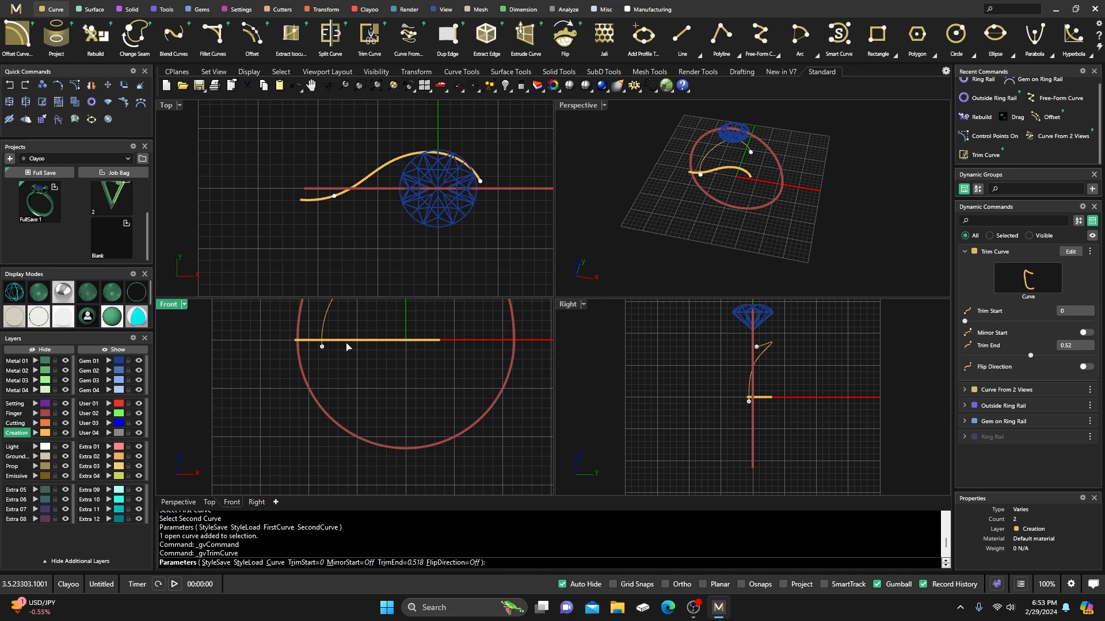
key("Return")
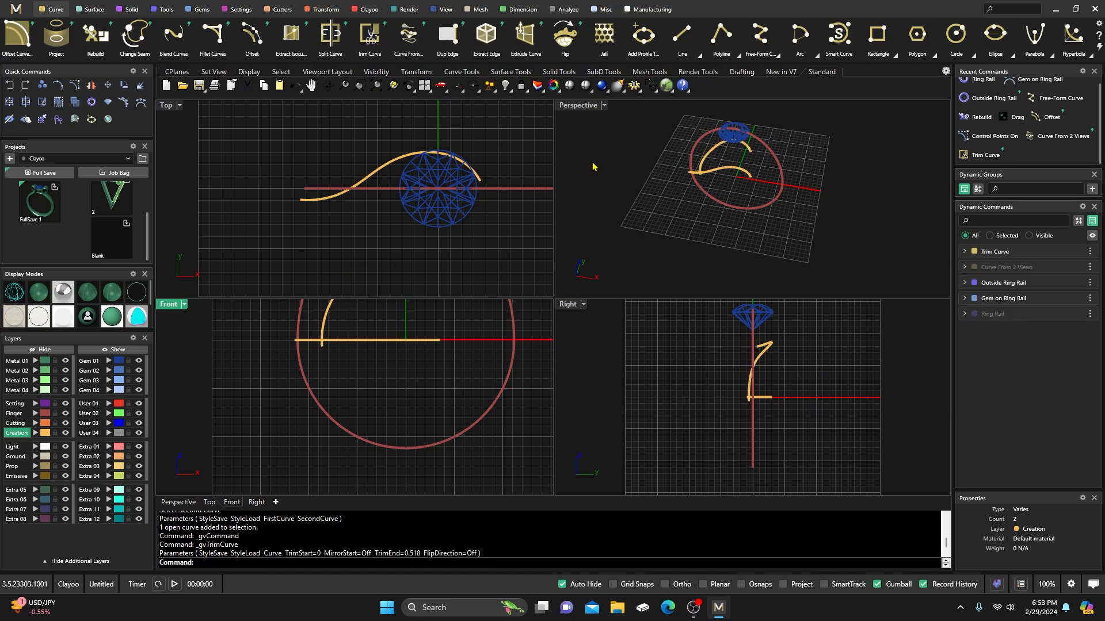
Step: Create a Curve From 2 Views with the S-curve as first curve and the outside ring rail as second curve
left_click(392, 52)
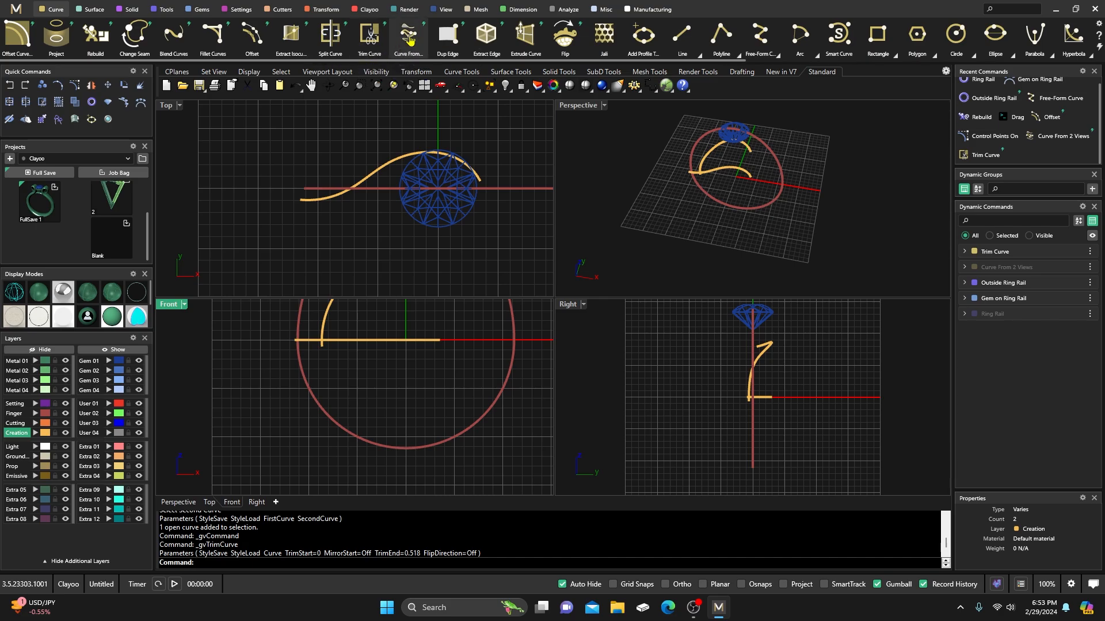
left_click(730, 170)
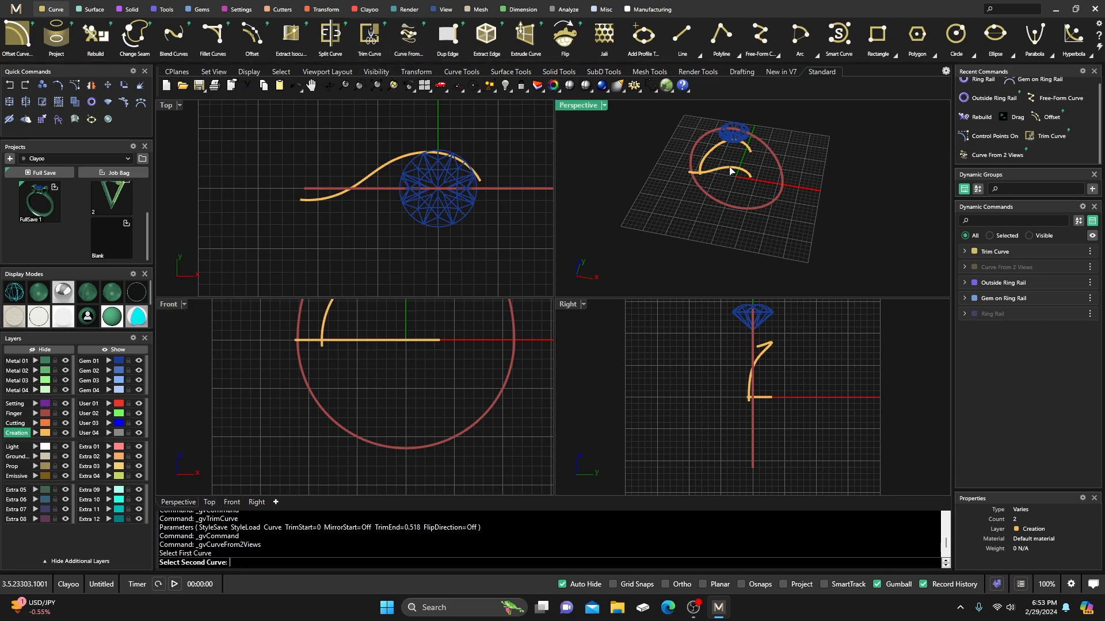
left_click(708, 135)
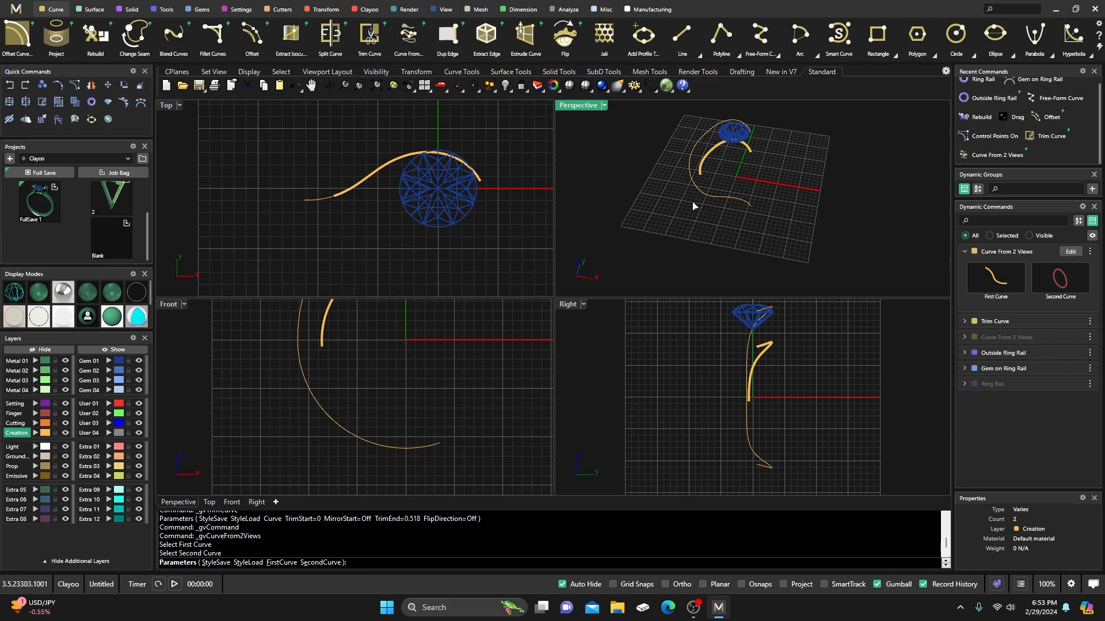
right_click(648, 237)
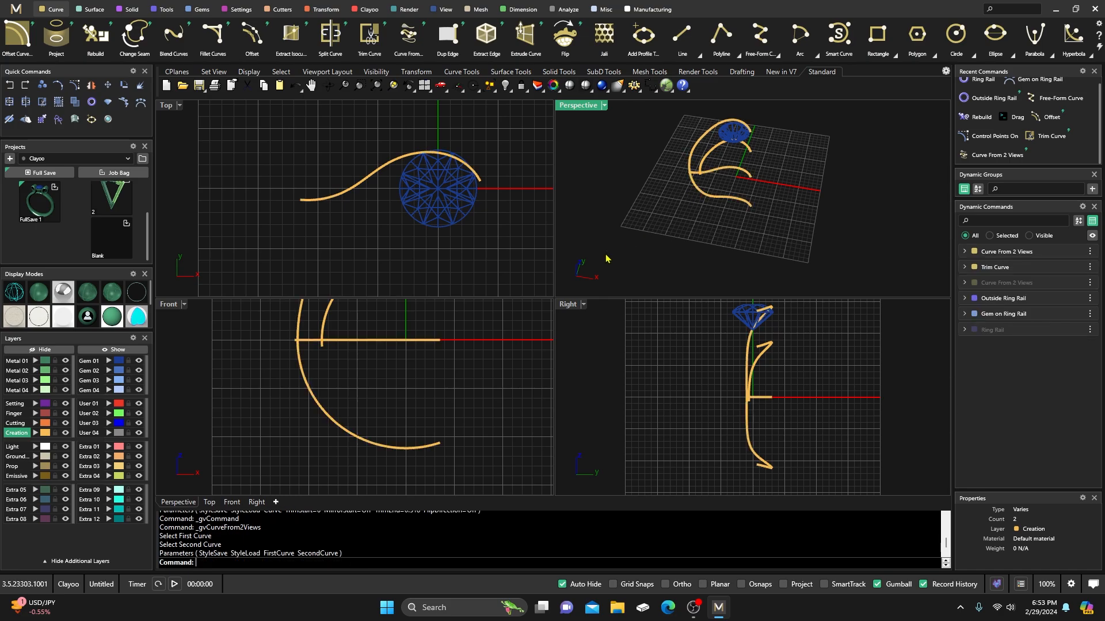
Step: Trim the outer projected curve with Trim Start 0 and Trim End about 0.541, ending just below the S-curve's level
left_click(332, 424)
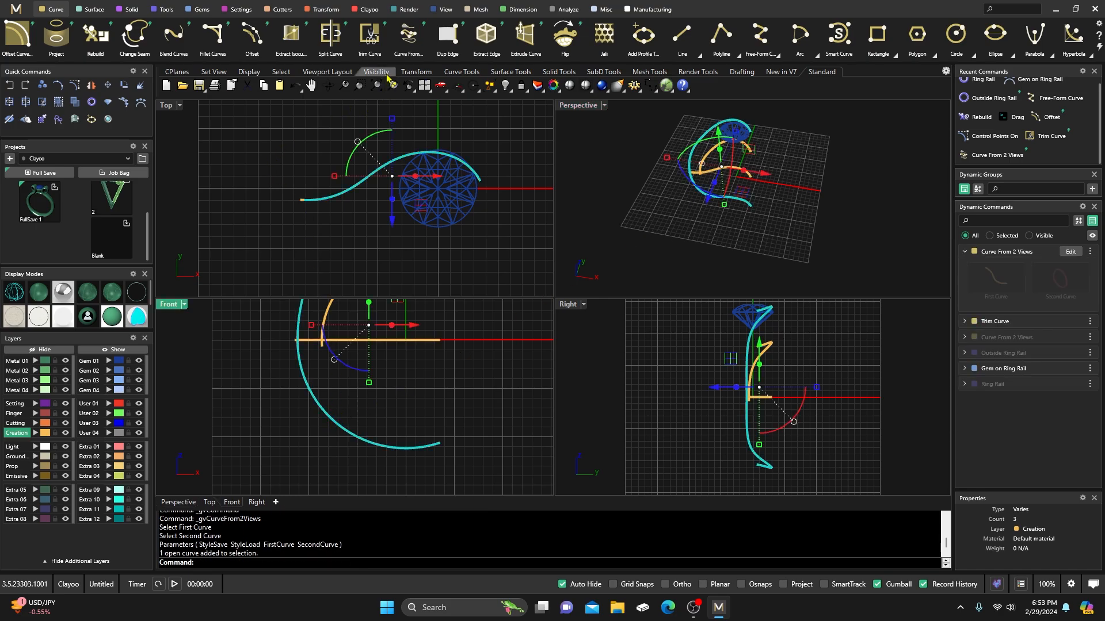
right_click_drag(445, 346, 408, 402)
scroll(407, 390, "down", 6)
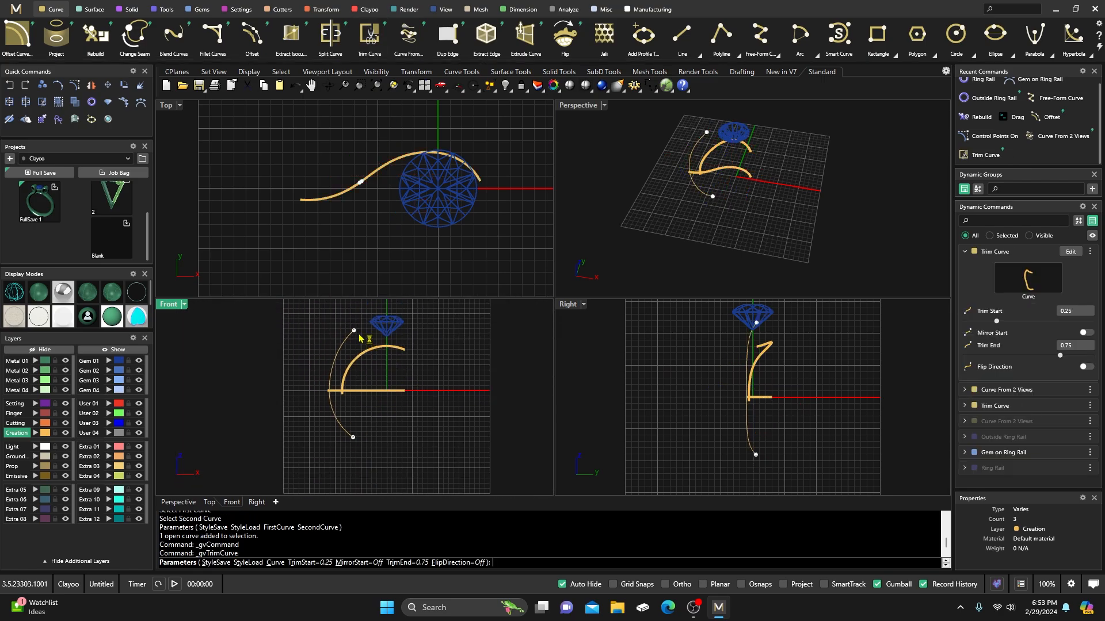
left_click_drag(356, 332, 451, 345)
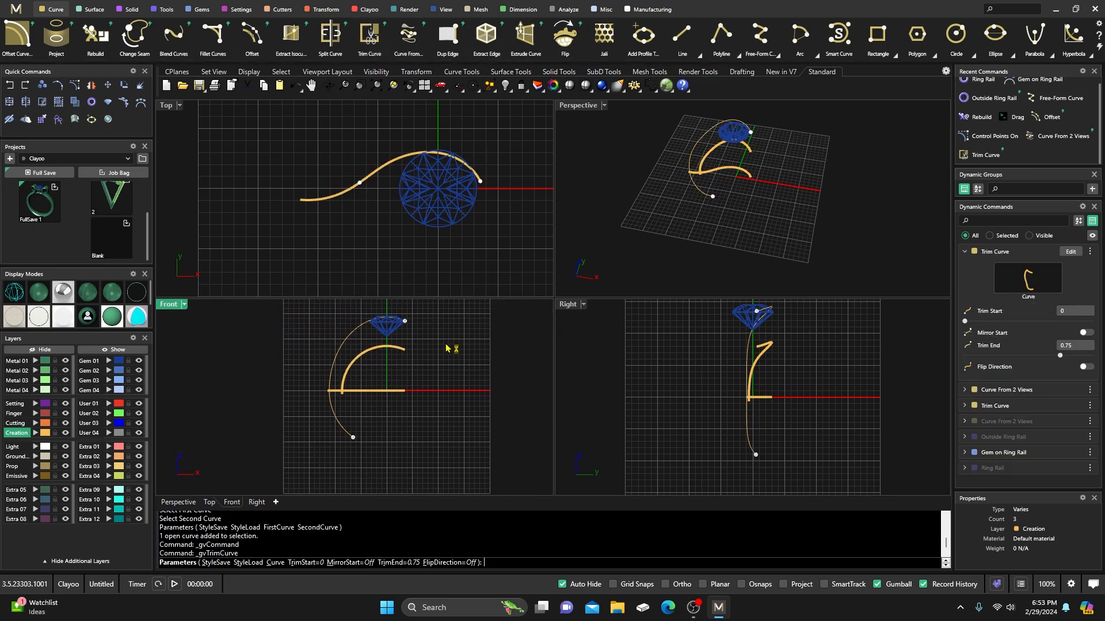
scroll(349, 436, "up", 5)
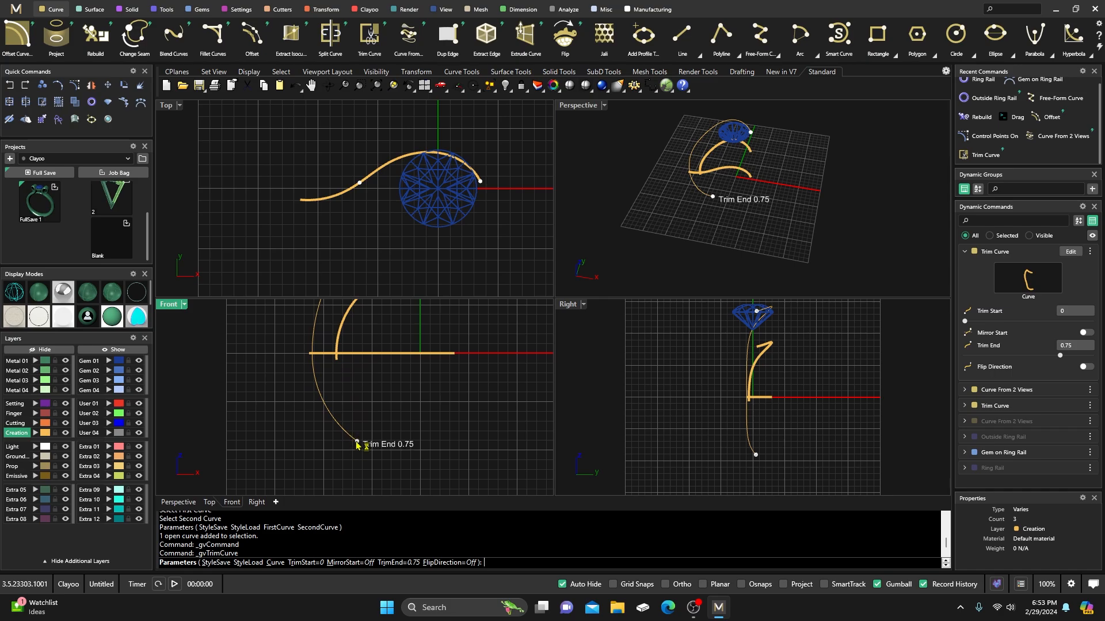
left_click_drag(349, 438, 310, 363)
right_click(336, 388)
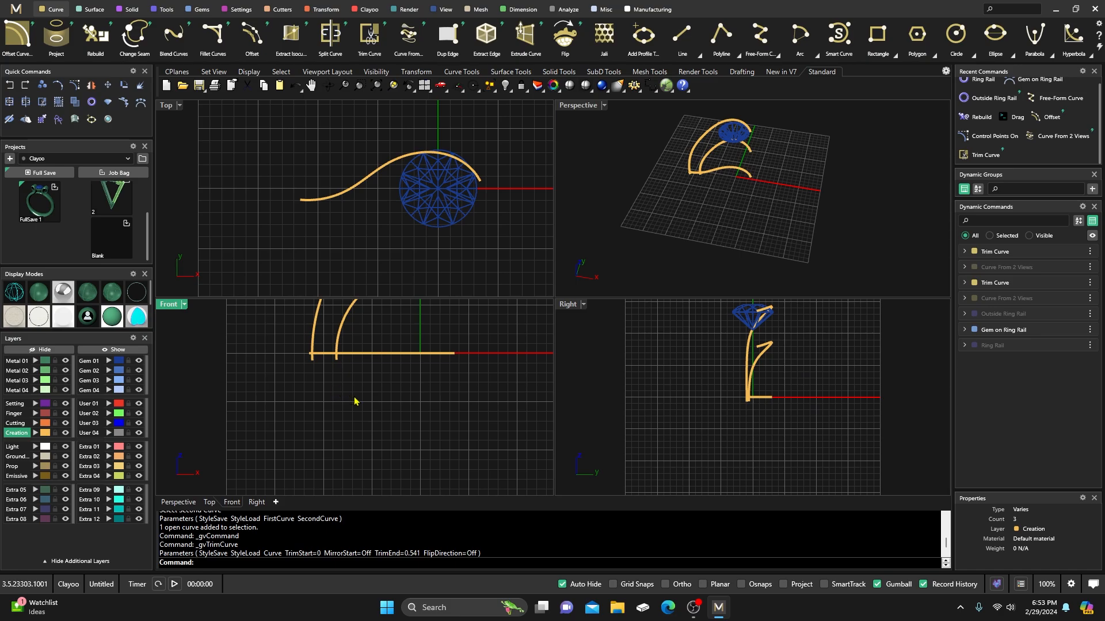
Step: Turn on Clayoo SubD editing and start a From 2 Curves surface between the inner and outer trimmed curves
scroll(355, 403, "down", 6)
right_click_drag(370, 408, 340, 434)
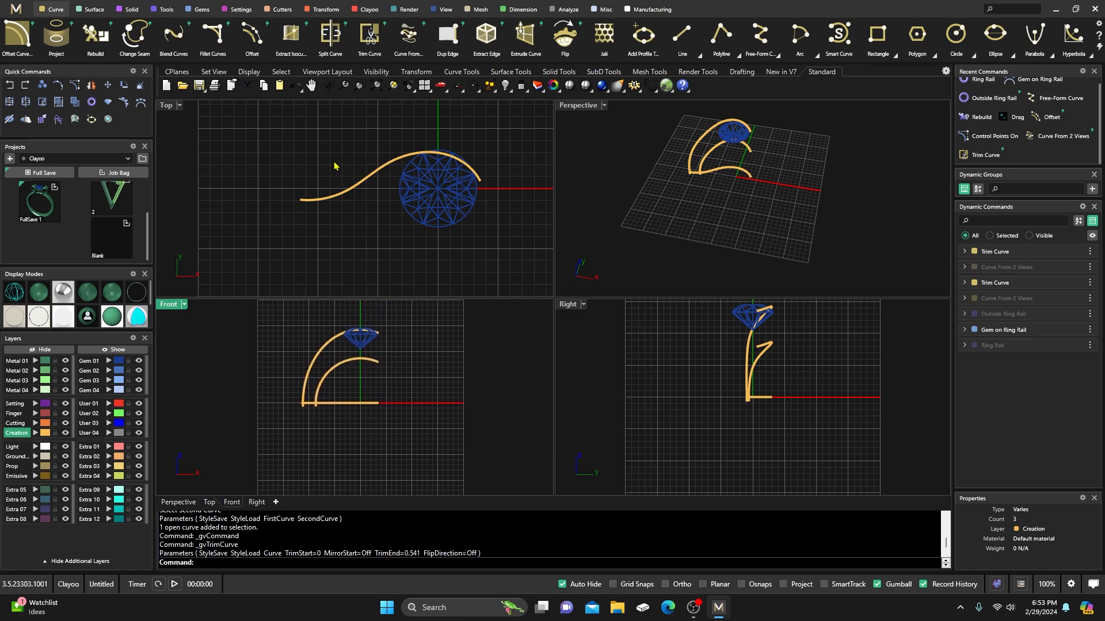
left_click(369, 9)
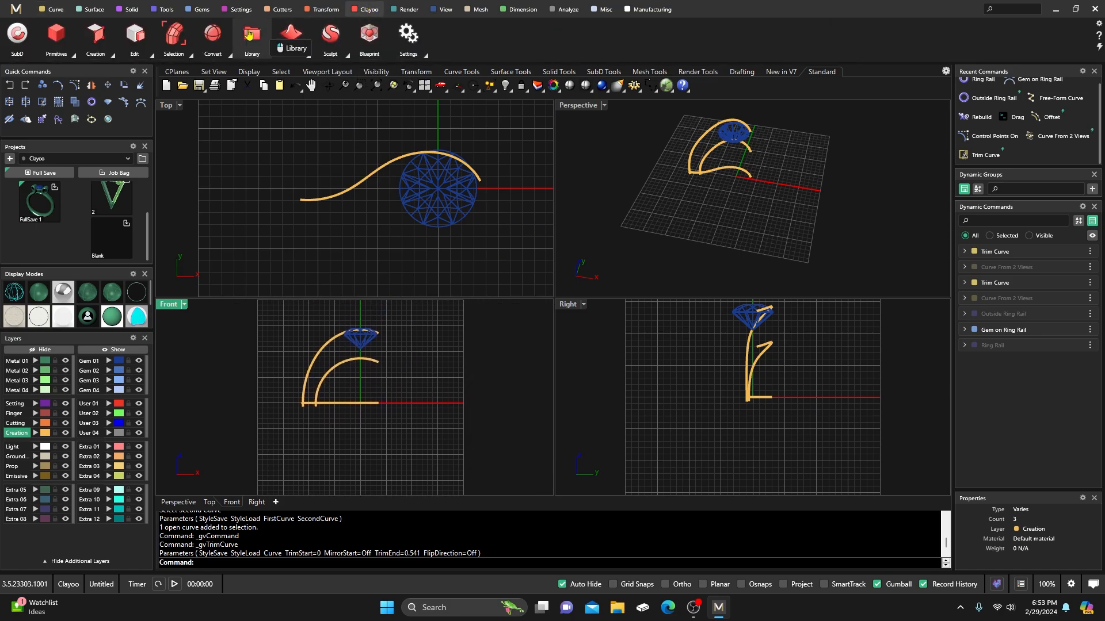
left_click(18, 37)
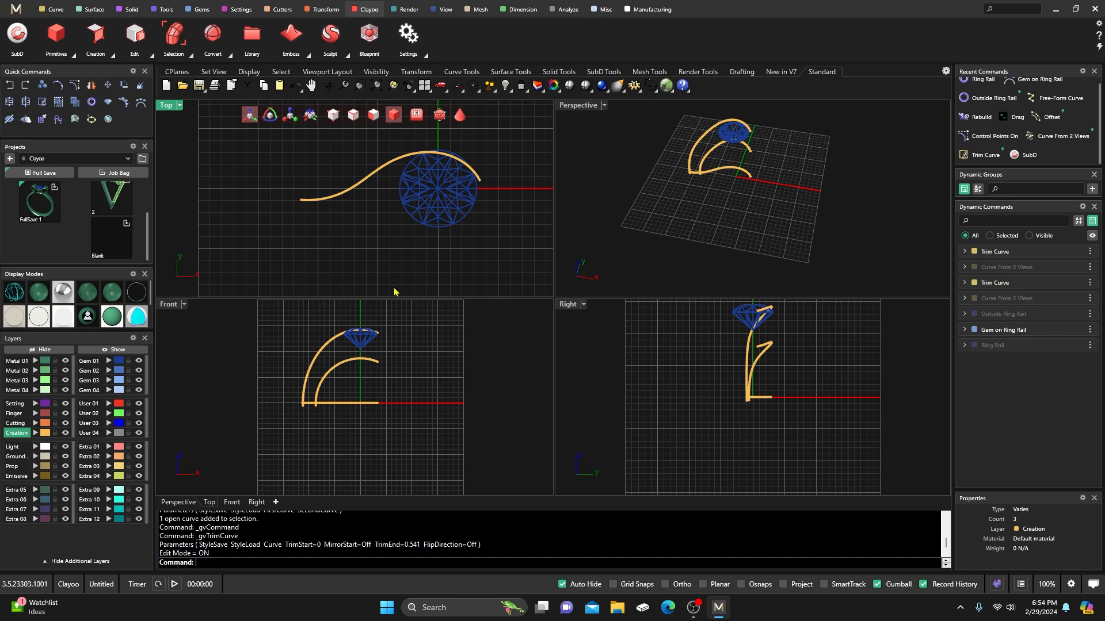
left_click(110, 53)
left_click(118, 104)
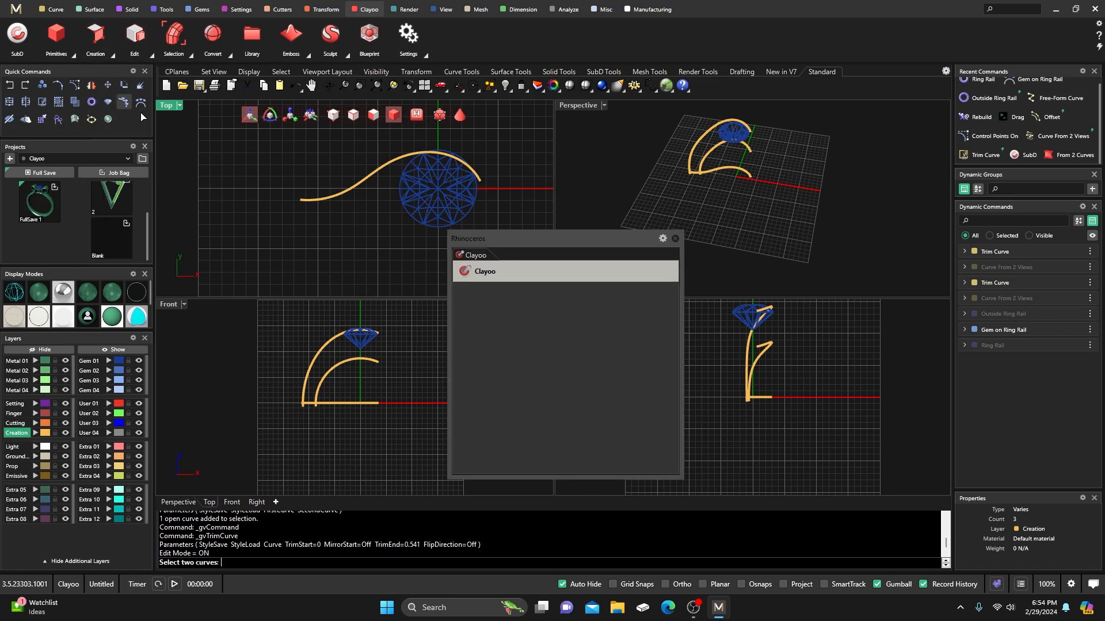
scroll(719, 160, "up", 3)
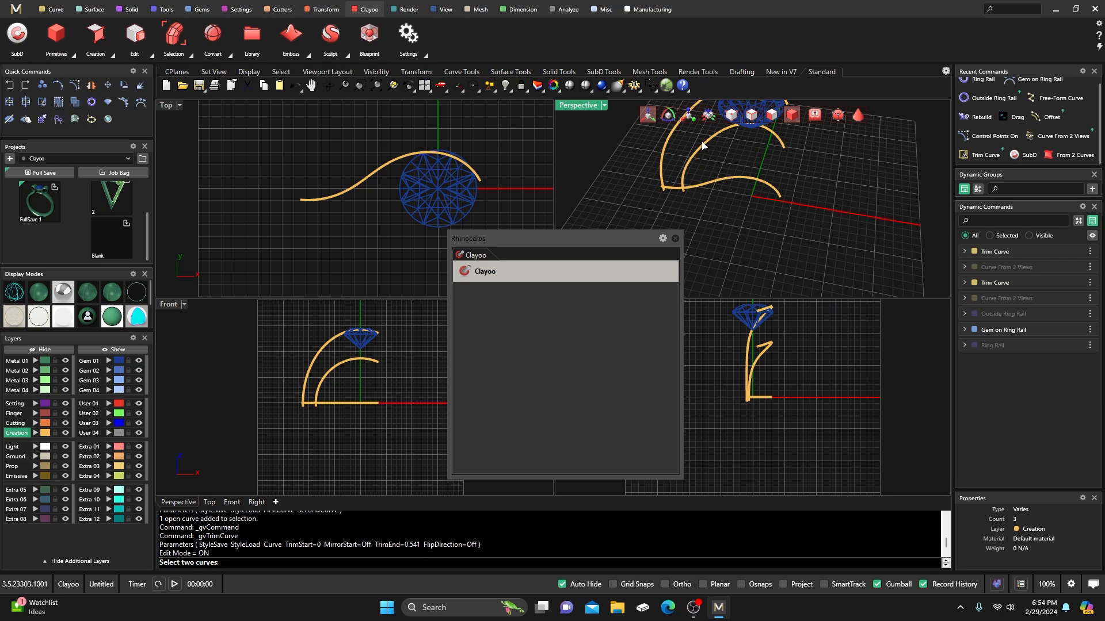
left_click(703, 147)
left_click(669, 133)
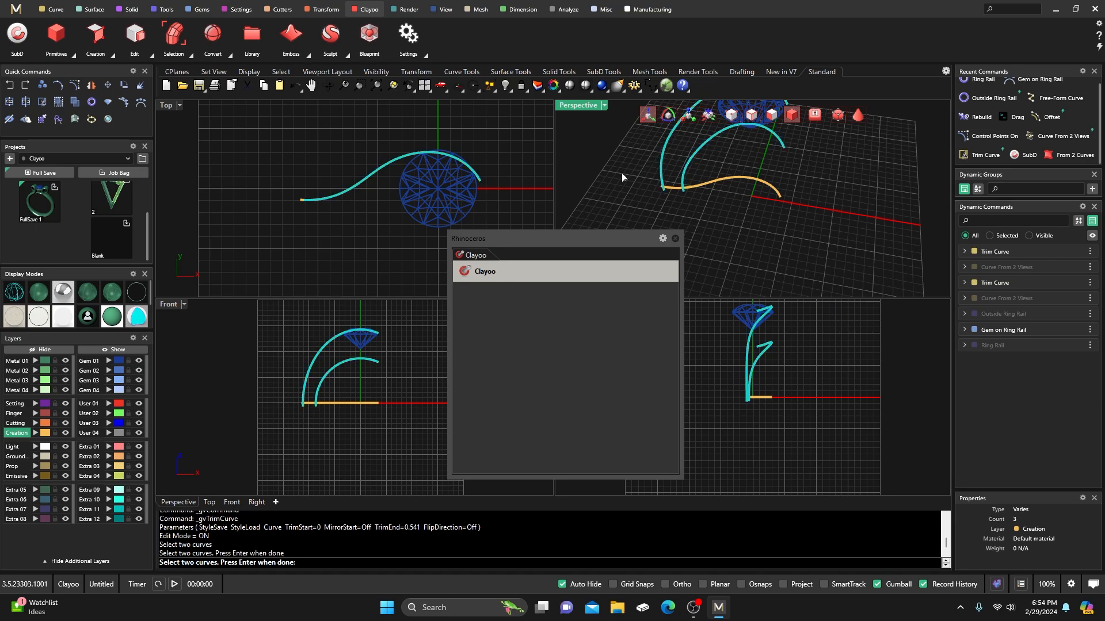
key("Return")
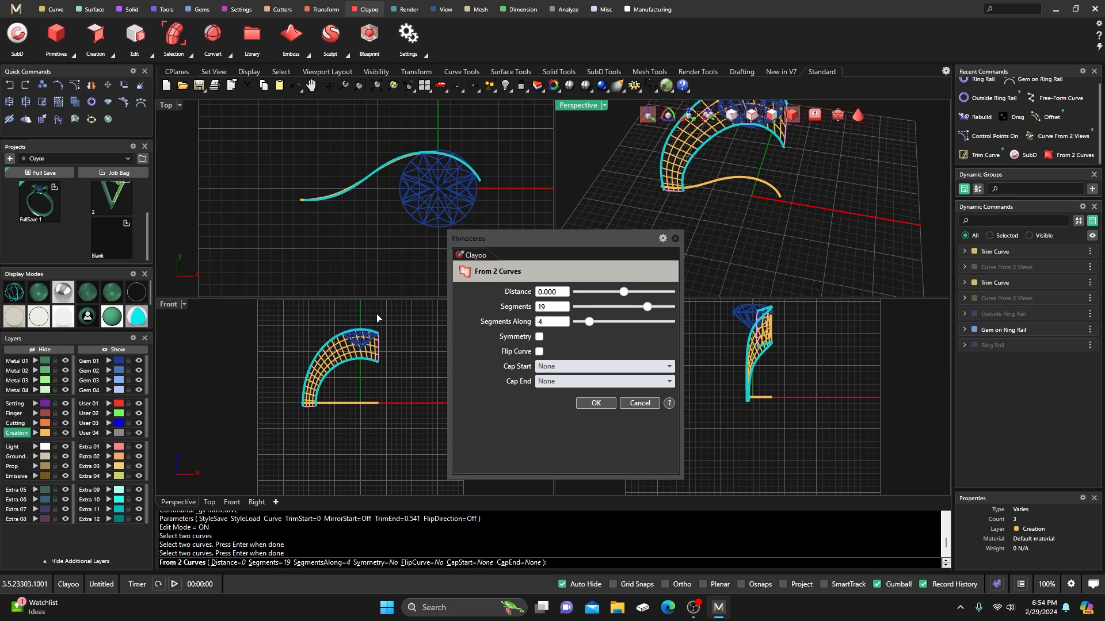
Step: Set the From 2 Curves surface to 18 segments and 2 segments along, and create it
scroll(417, 170, "up", 5)
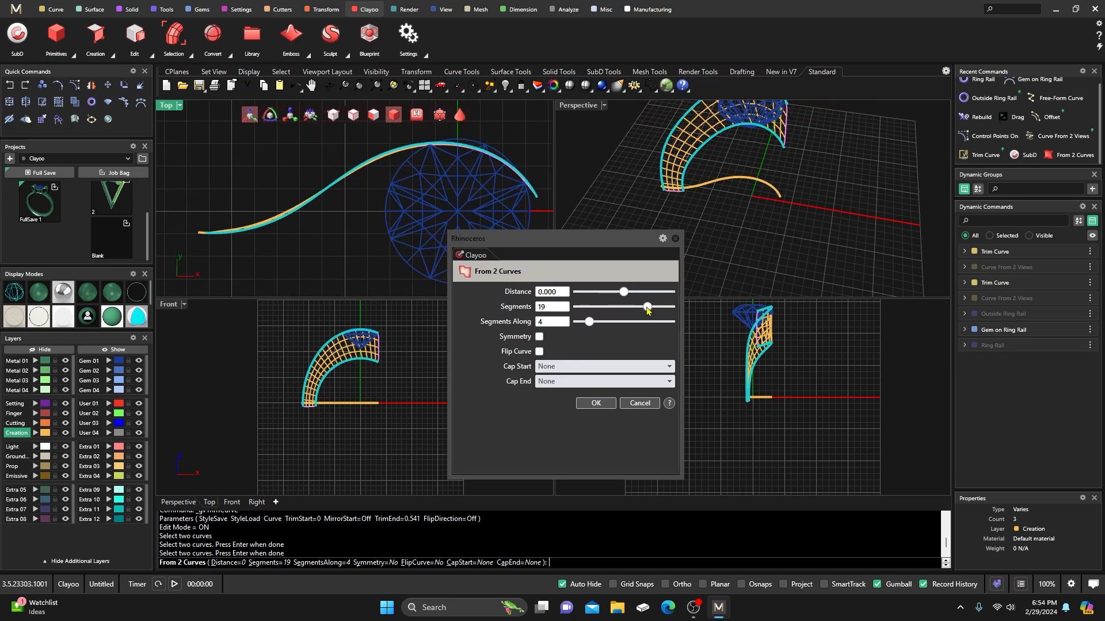
left_click_drag(647, 310, 609, 314)
left_click_drag(614, 316, 642, 307)
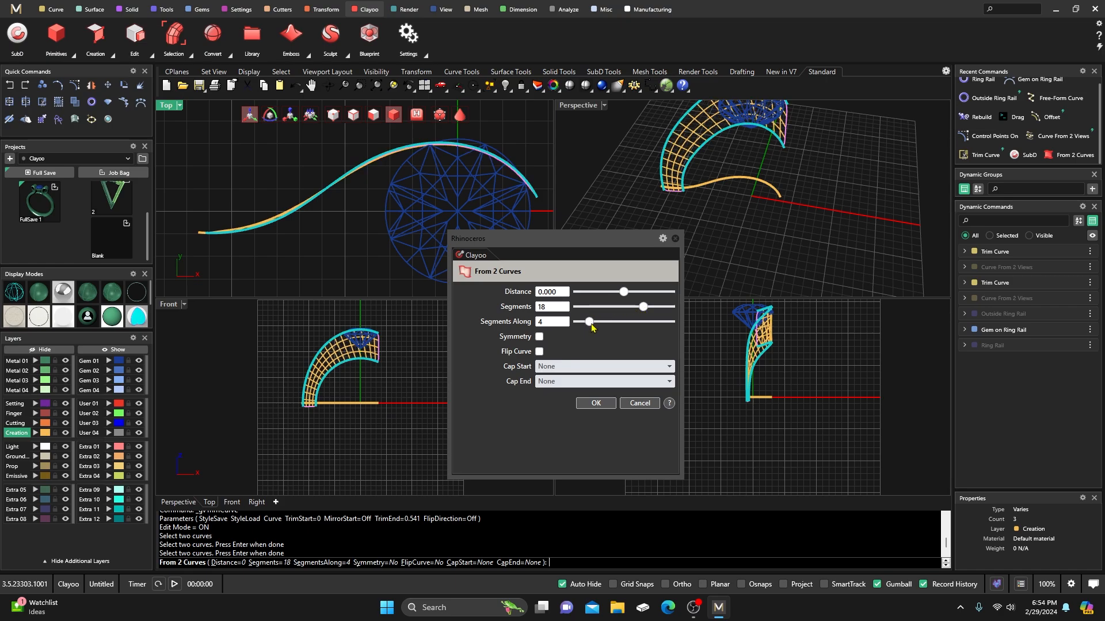
left_click_drag(590, 322, 583, 321)
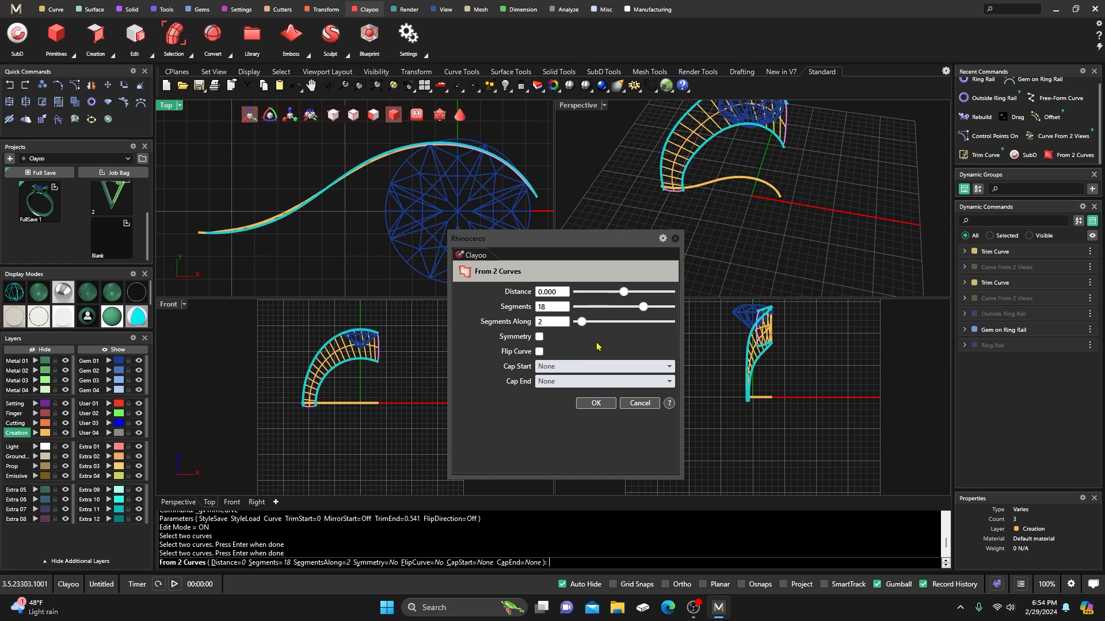
left_click(596, 403)
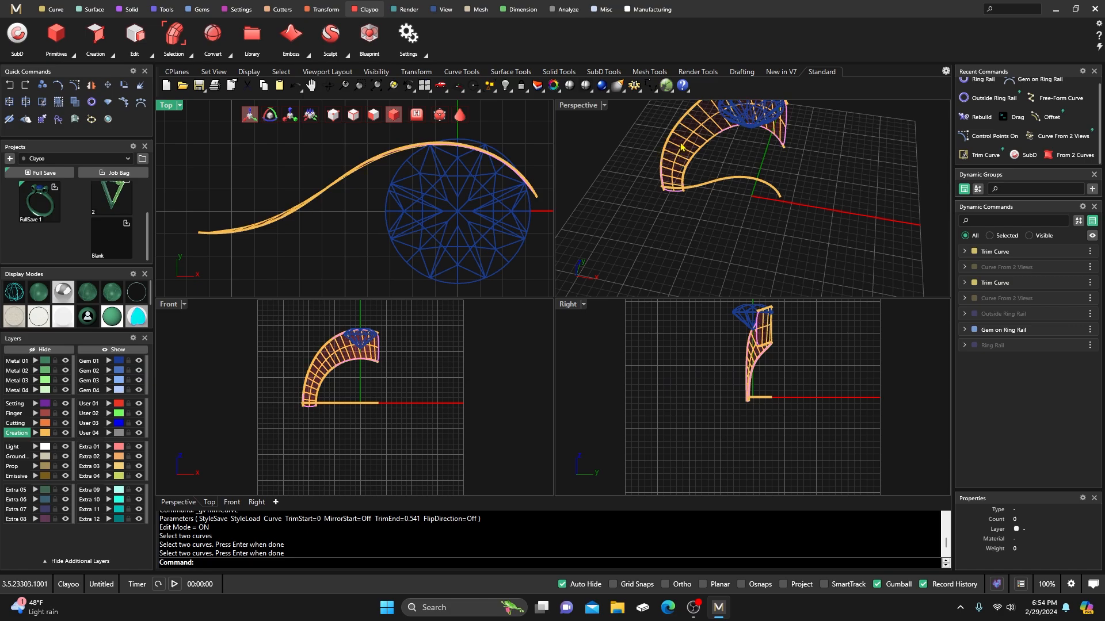
Step: Assign the new SubD surface to layer Metal 01 and hide the three construction curves on layer User 04
left_click(665, 152)
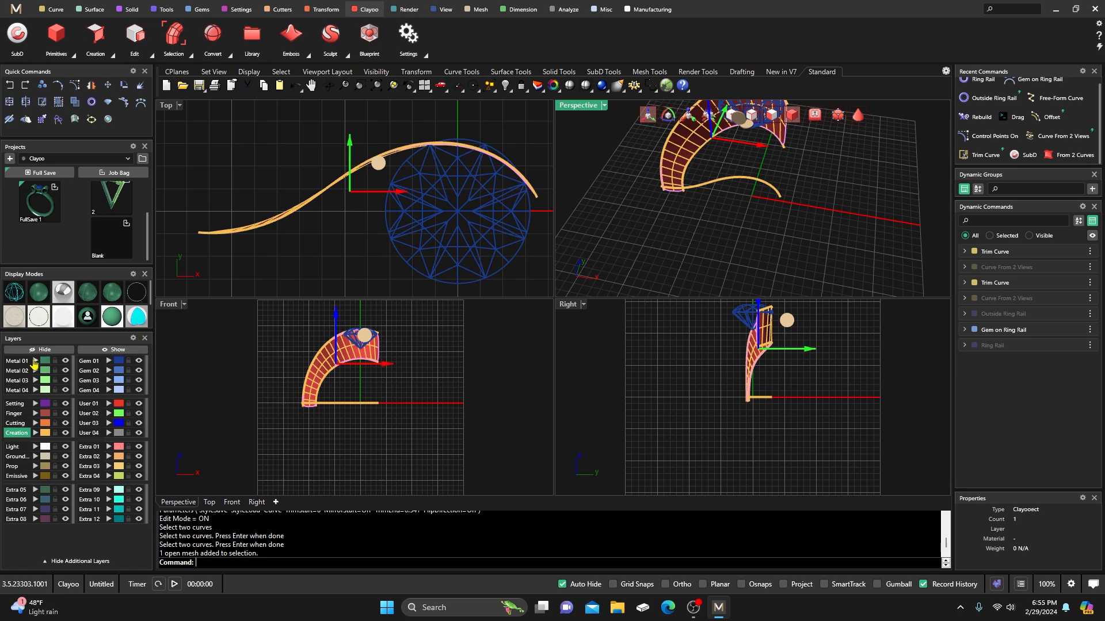
left_click(36, 362)
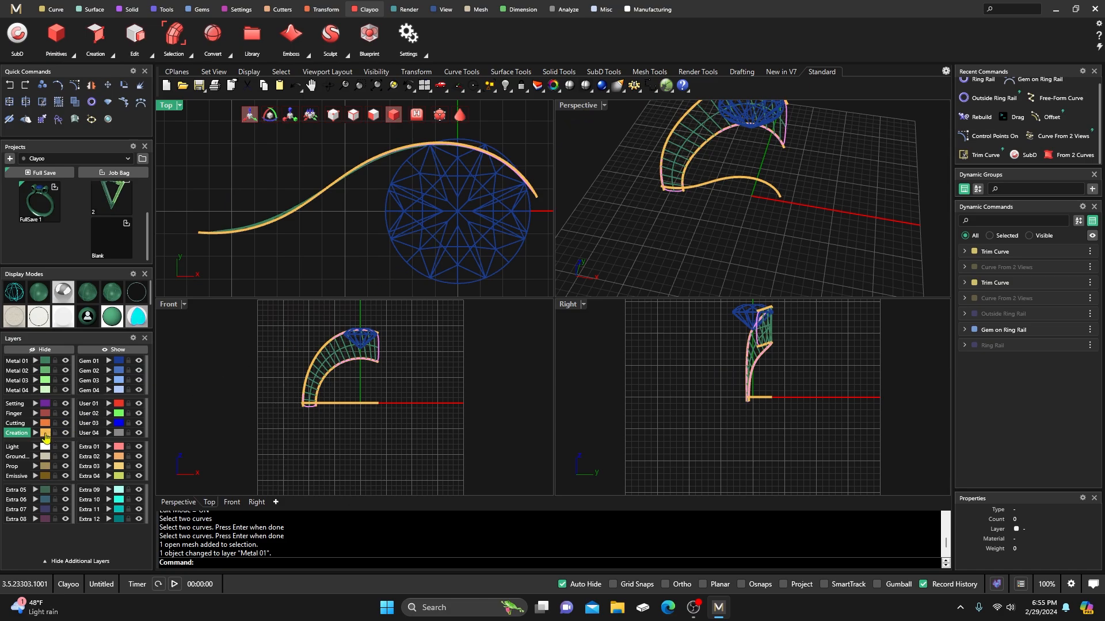
left_click(45, 436)
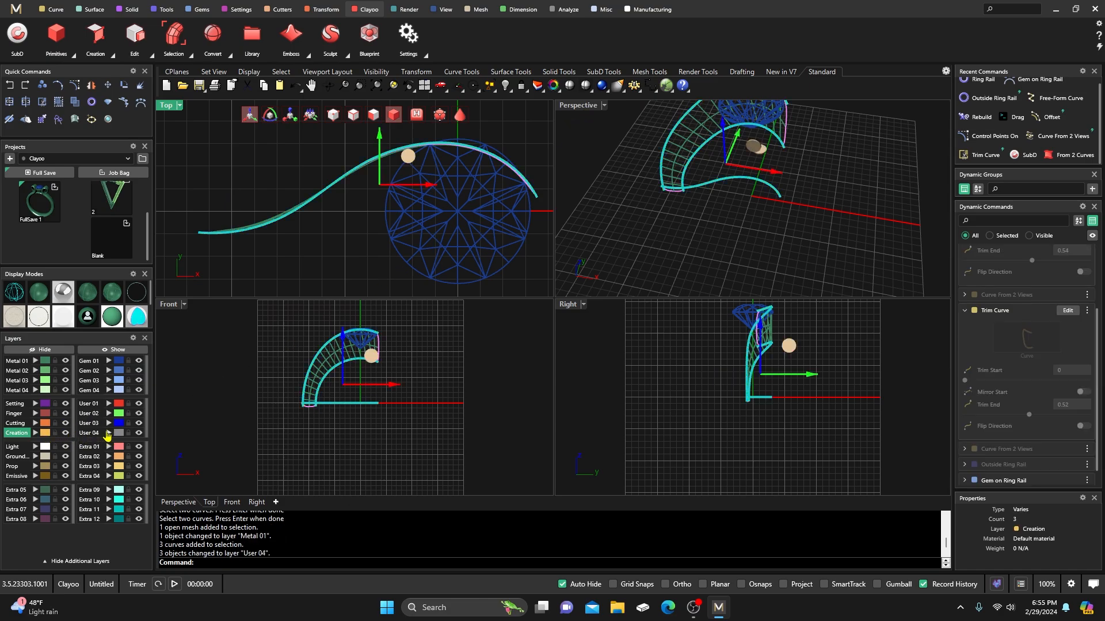
left_click(108, 433)
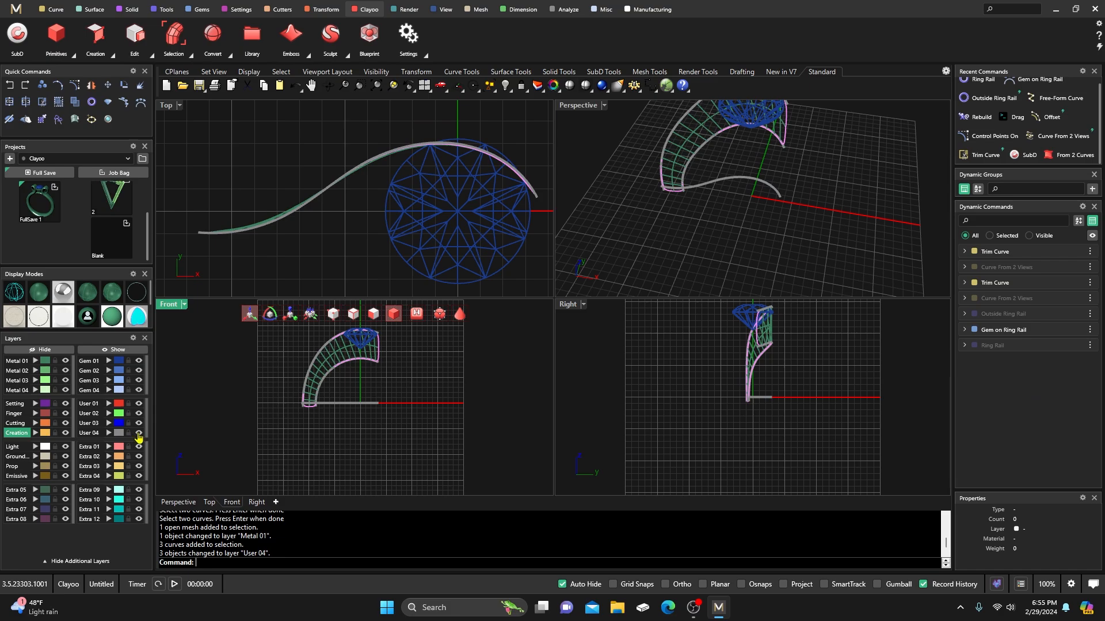
left_click(138, 433)
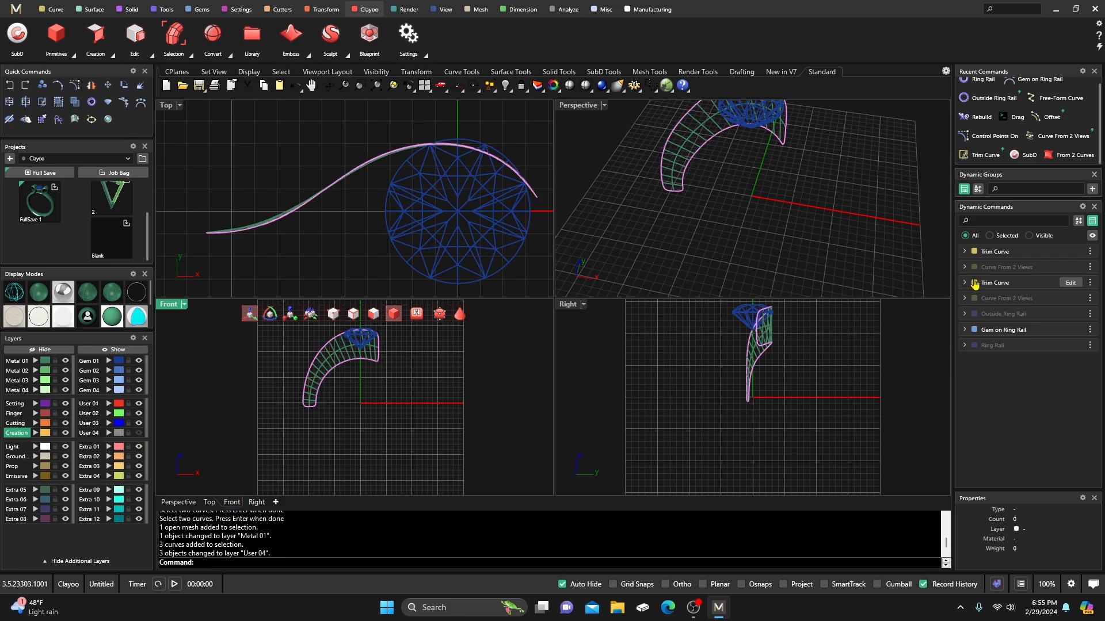
Step: Show the outside ring rail and the inner ring rail again
mouse_move(999, 319)
left_click(1090, 315)
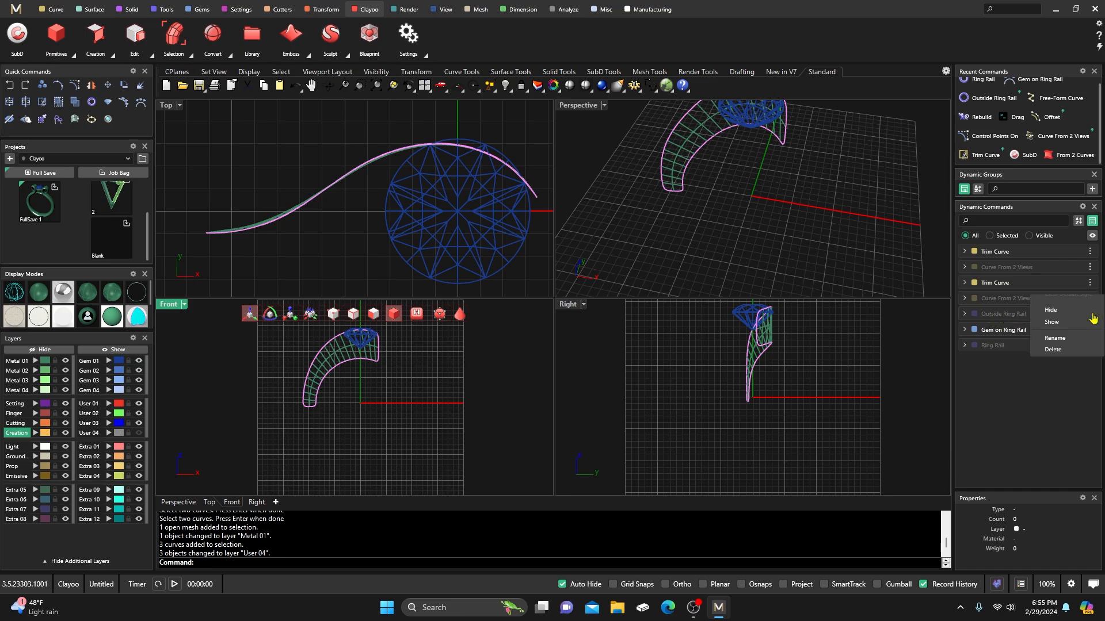
left_click(1060, 371)
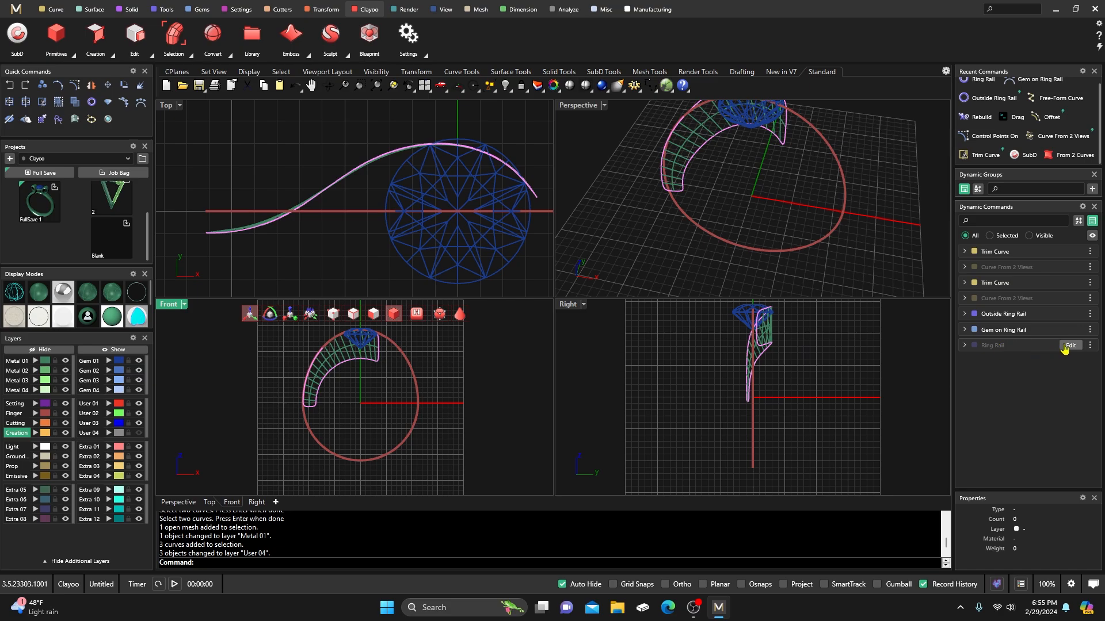
left_click(1089, 347)
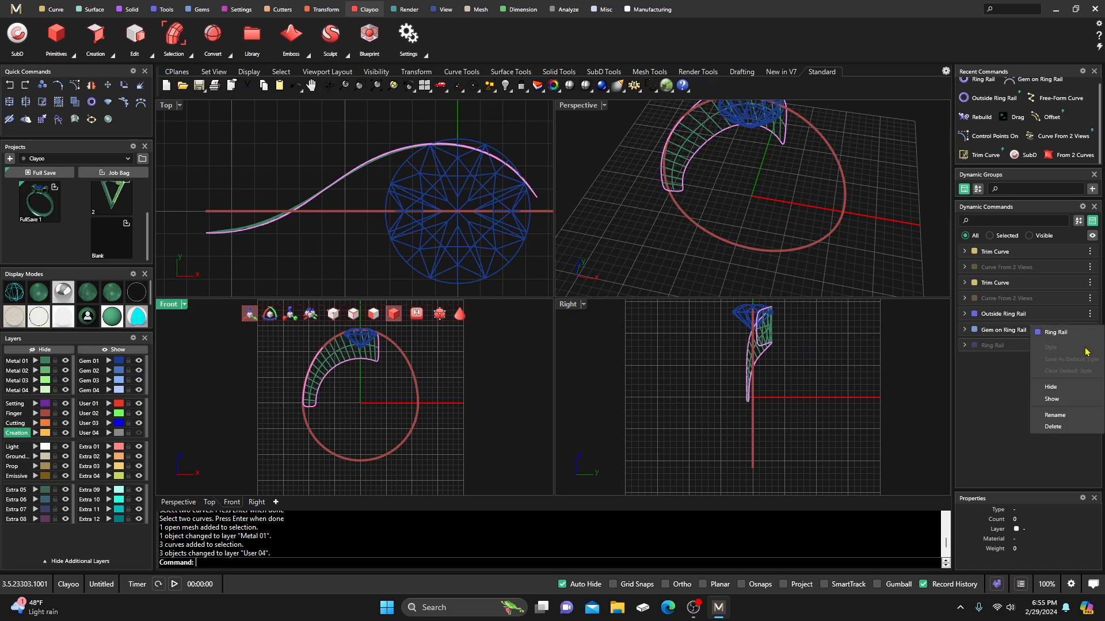
left_click(1052, 400)
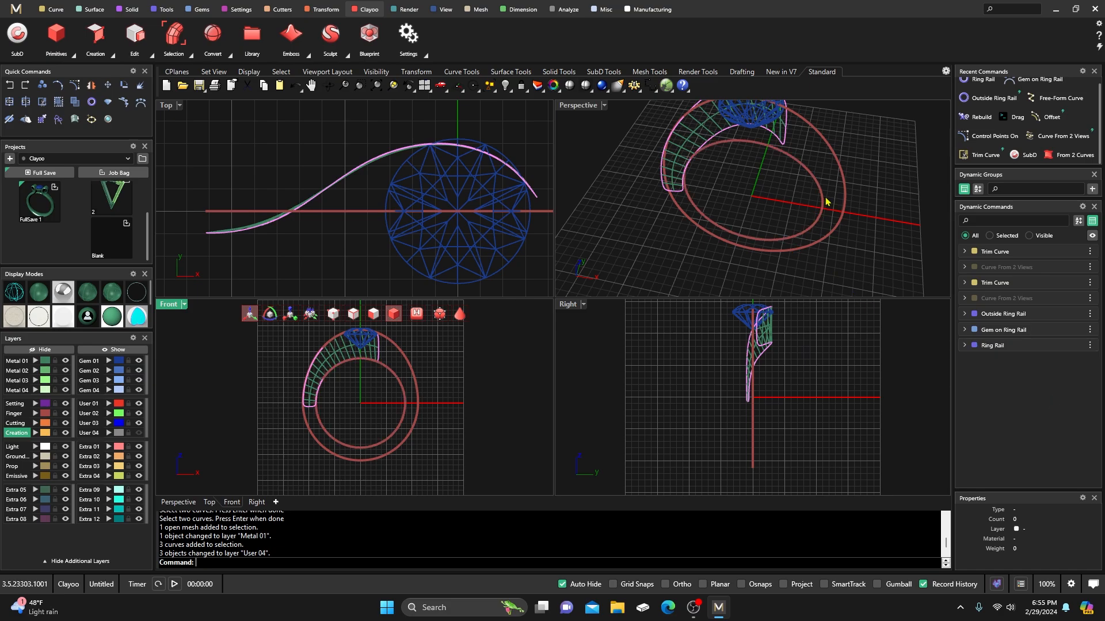
Step: Hide the Finger layer holding the ring rails and show the model shaded in a maximized Perspective view
left_click(65, 414)
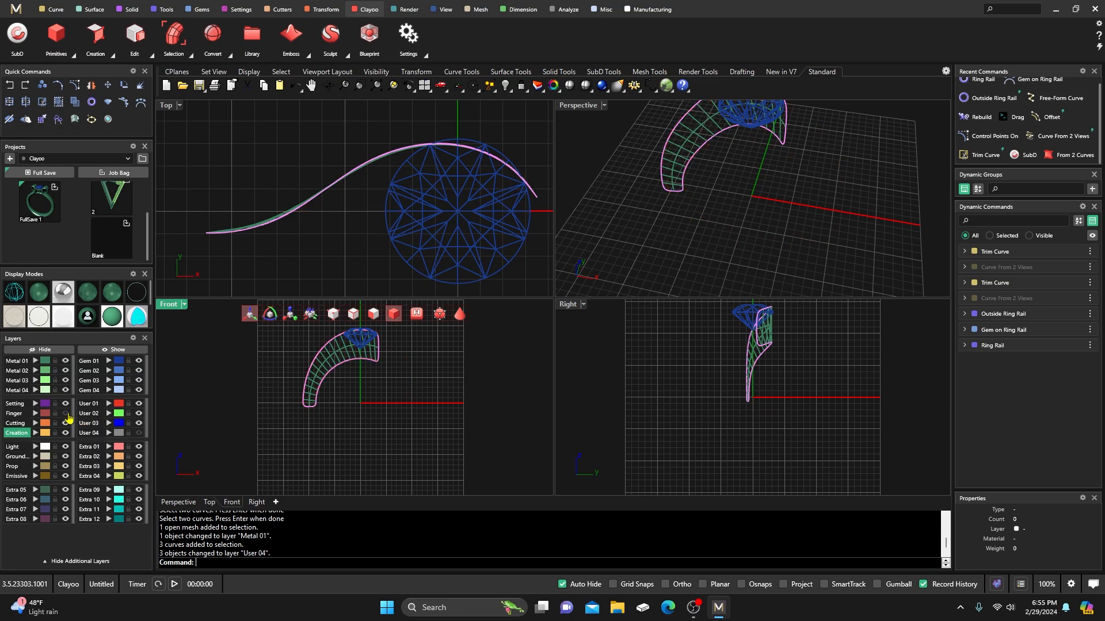
double_click(587, 108)
scroll(525, 286, "down", 4)
right_click_drag(539, 313, 425, 293)
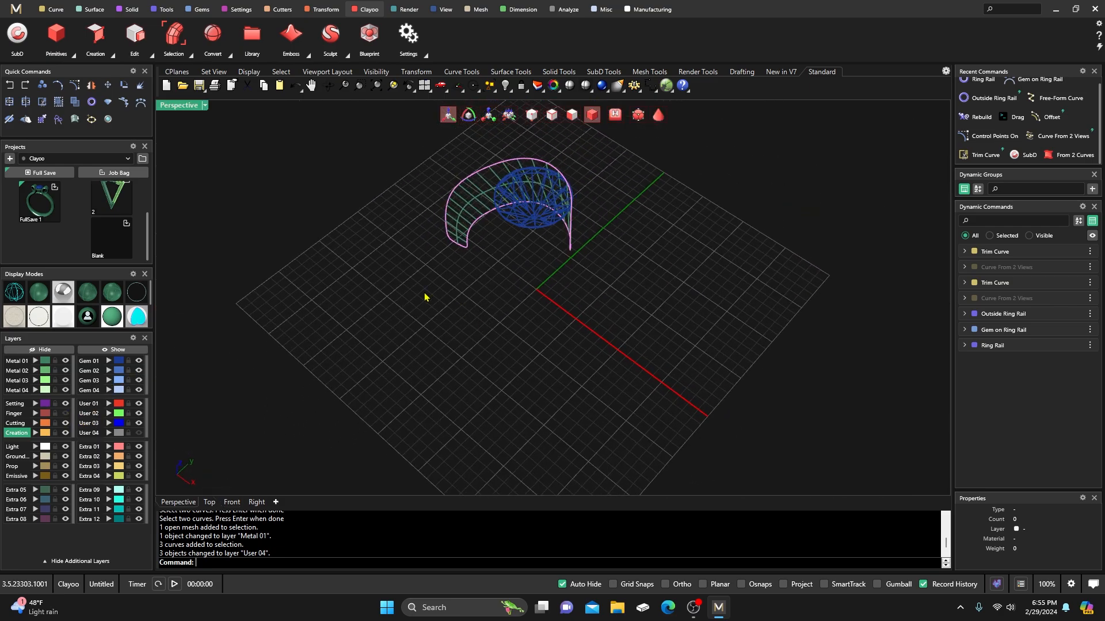
left_click(38, 294)
scroll(408, 365, "down", 3)
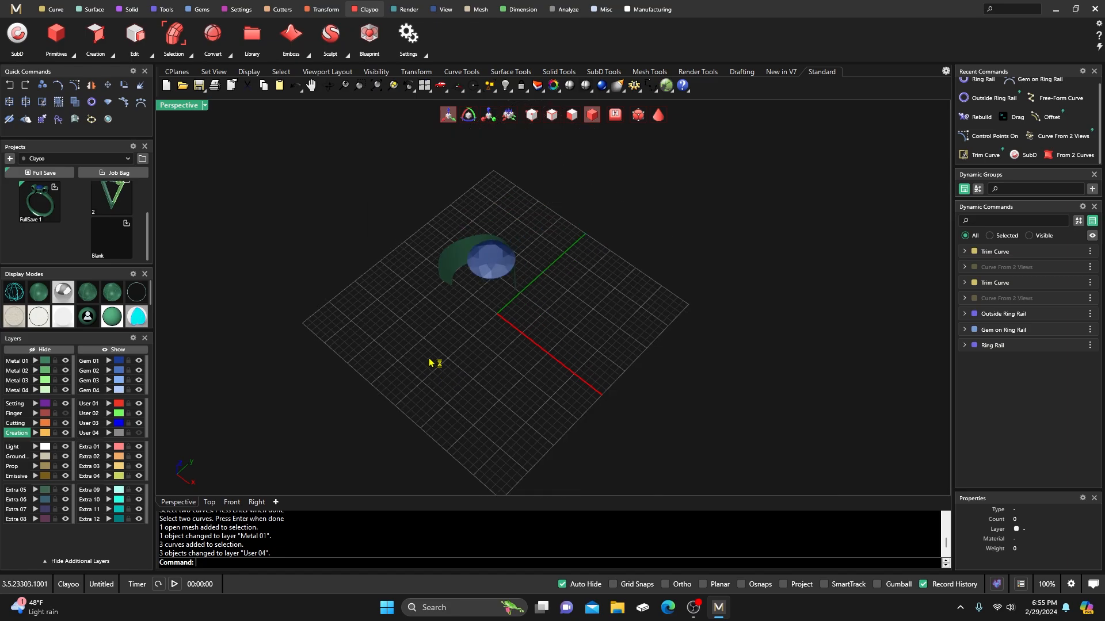
right_click_drag(428, 363, 429, 287)
scroll(484, 229, "up", 14)
right_click_drag(513, 318, 425, 314)
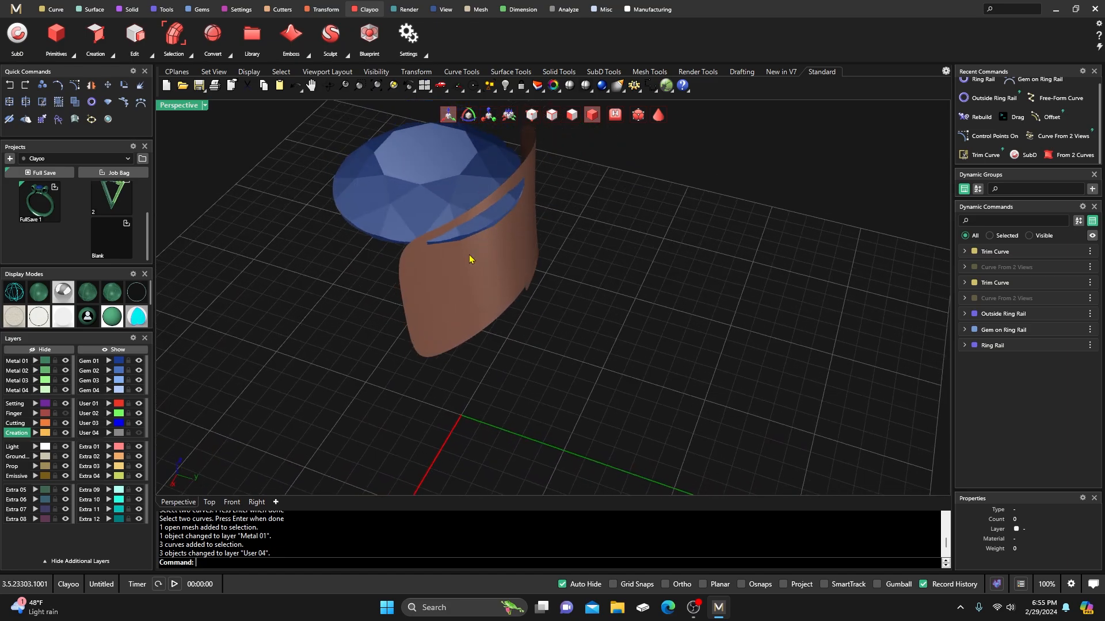
right_click_drag(498, 306, 657, 305)
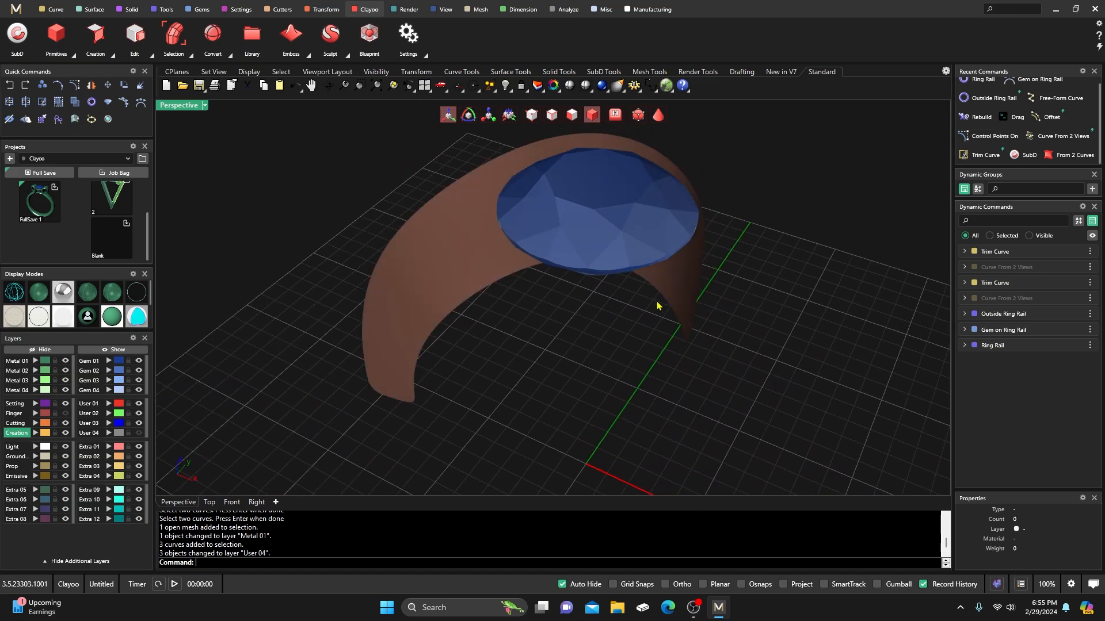
Step: Switch the SubD surface from smooth to faceted box display
left_click(657, 116)
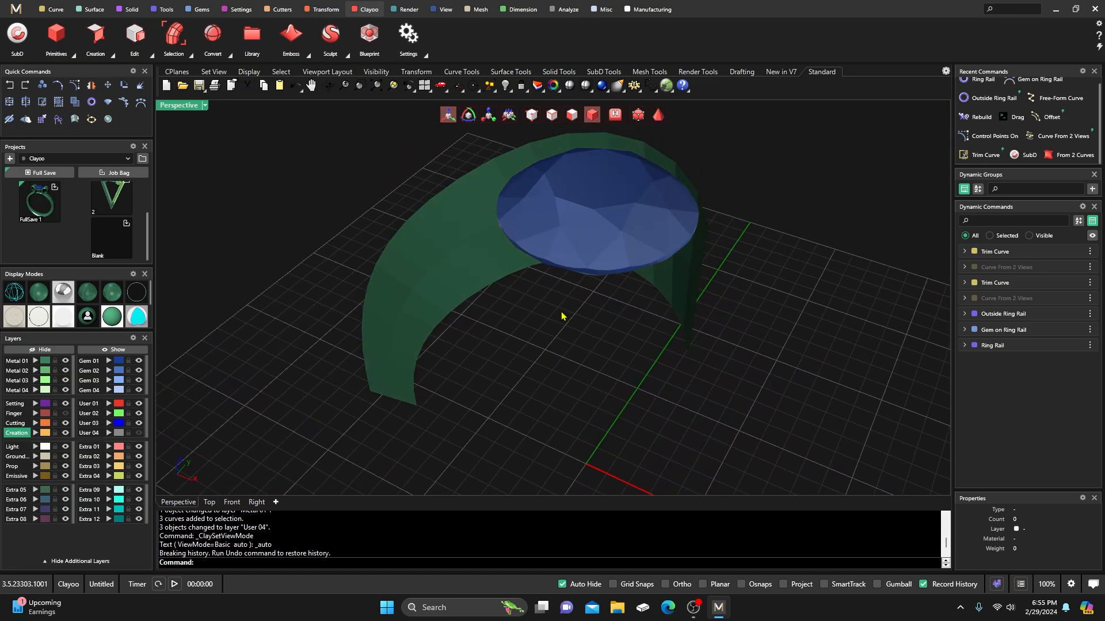
right_click_drag(562, 315, 651, 309)
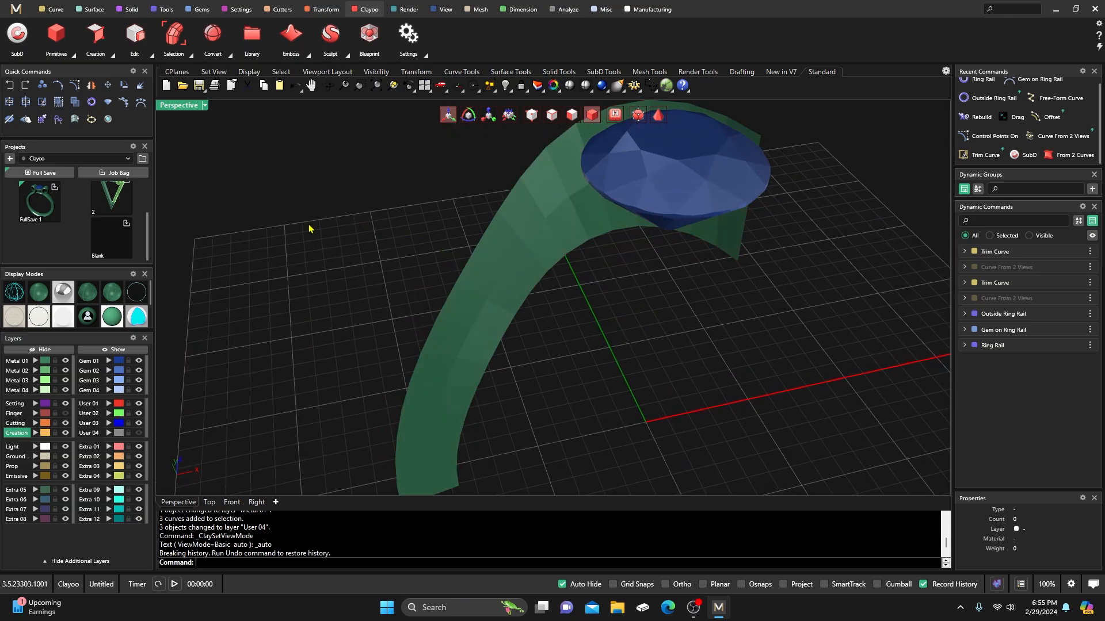
scroll(375, 234, "down", 2)
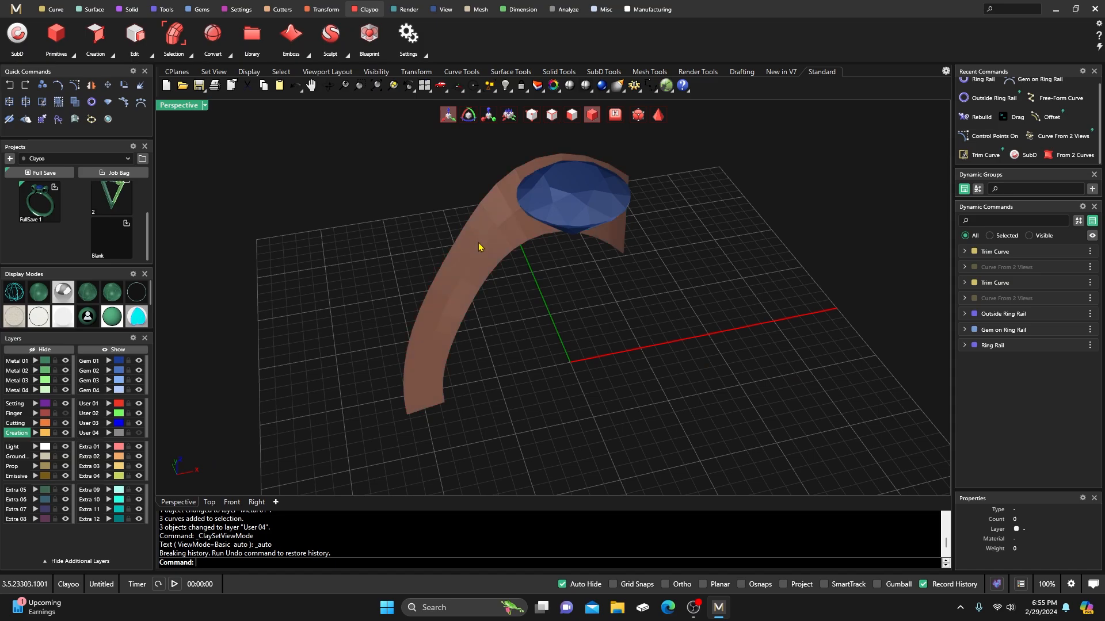
left_click(459, 247)
left_click(305, 241)
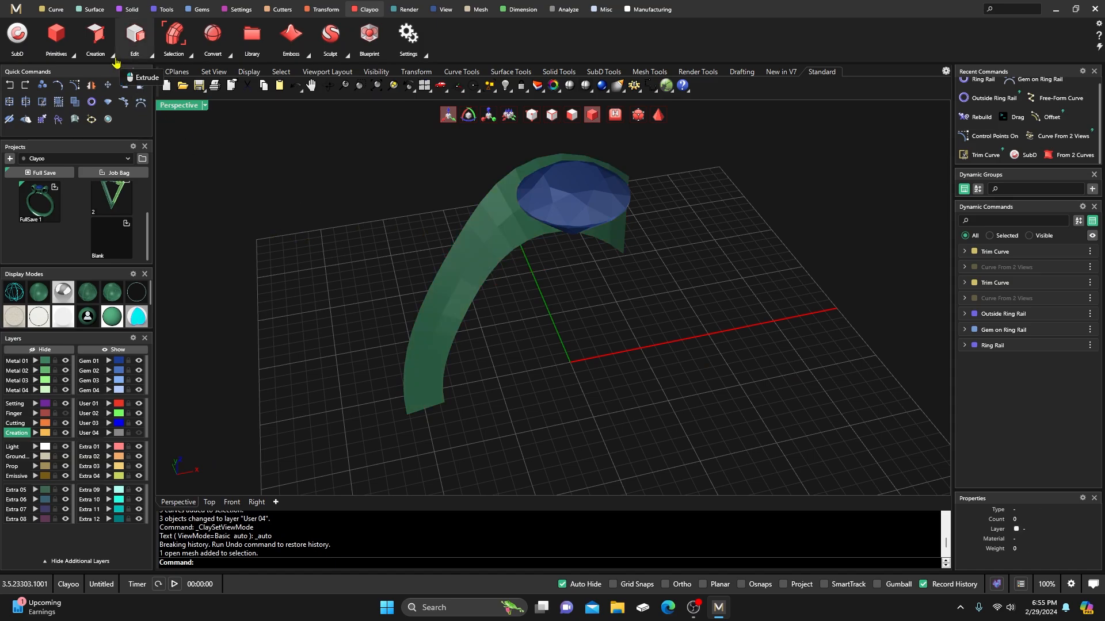
Step: Shell the SubD surface in Regular mode, adjusting the thickness to a distance of about 2.26
left_click(152, 59)
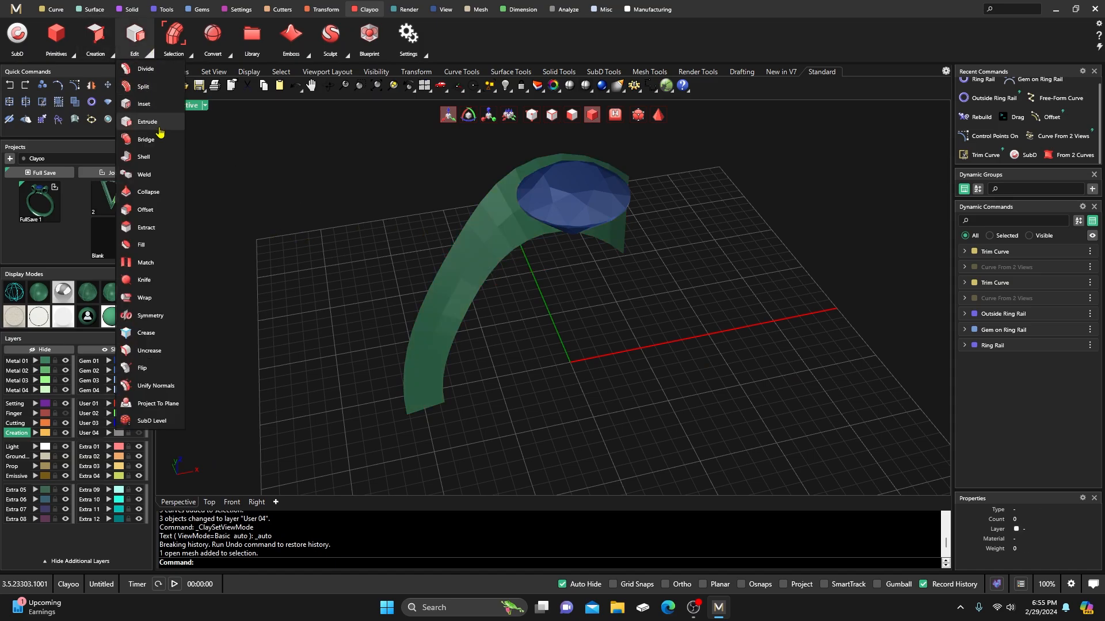
left_click(150, 165)
left_click(453, 261)
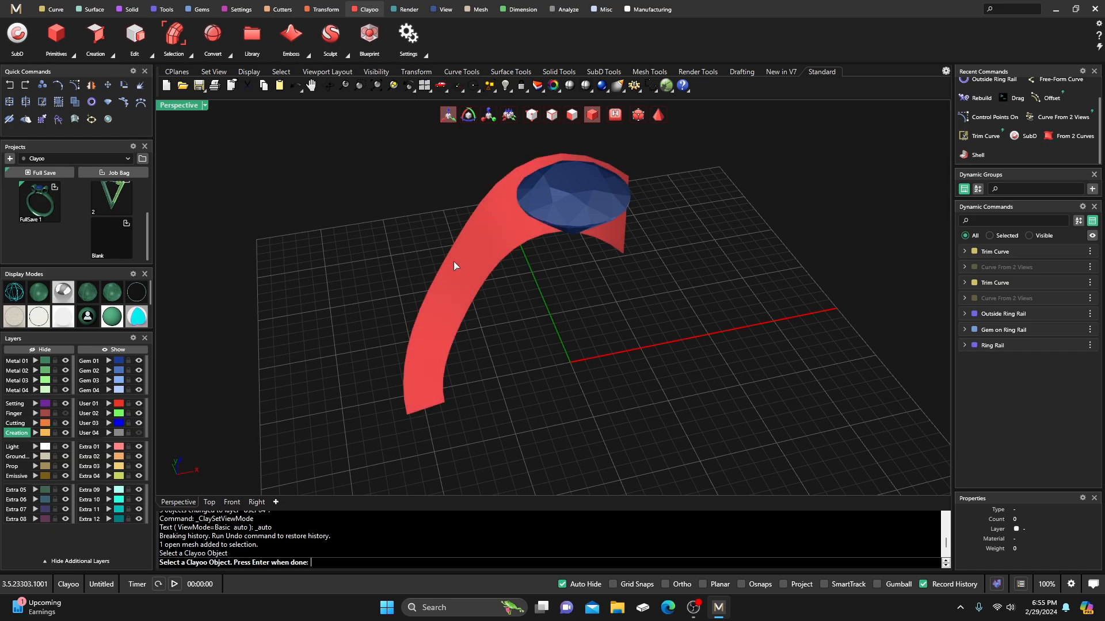
right_click_drag(395, 274, 439, 286)
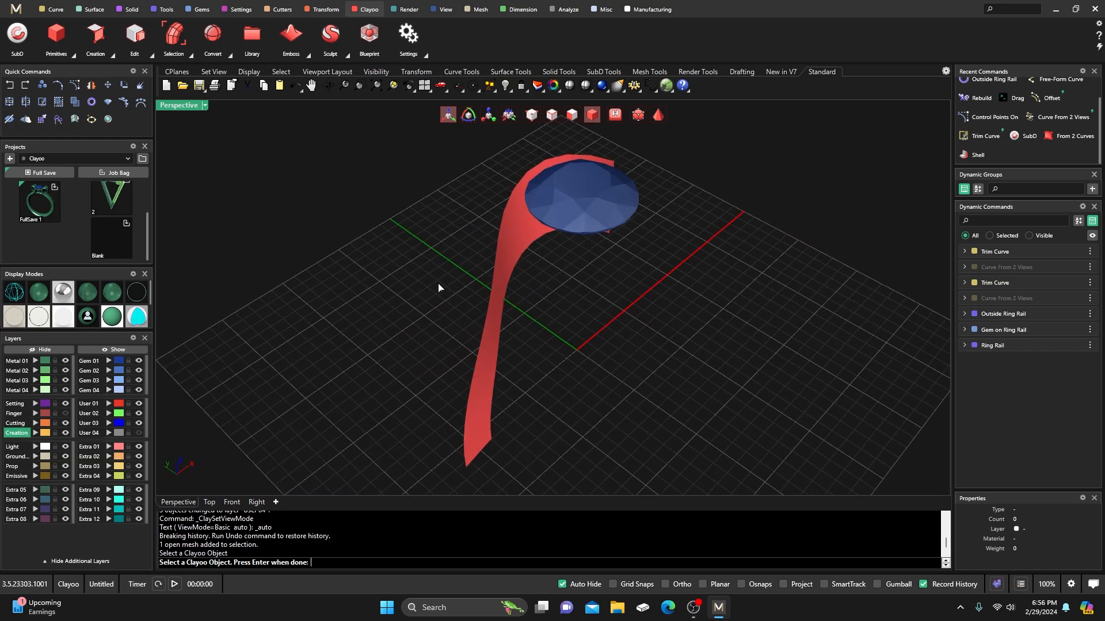
key("Return")
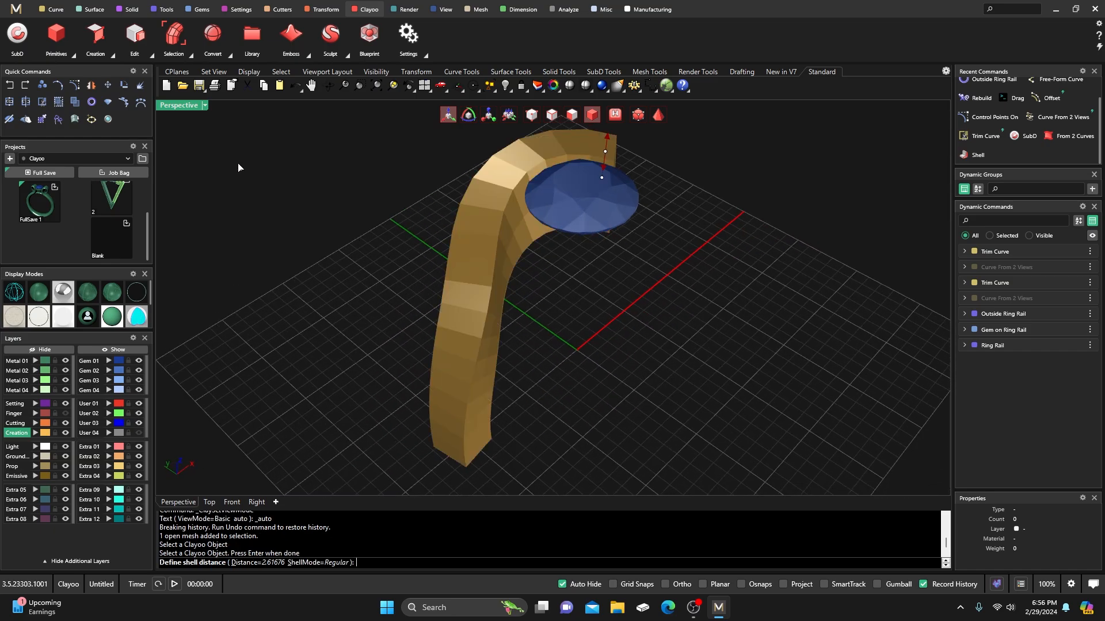
double_click(185, 107)
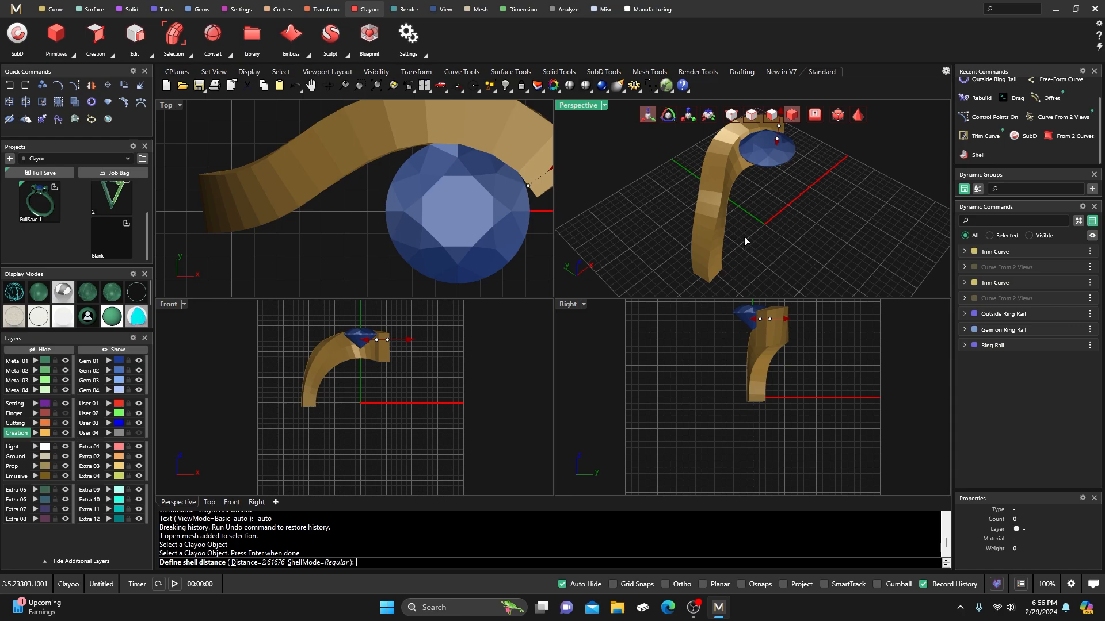
scroll(745, 241, "down", 3)
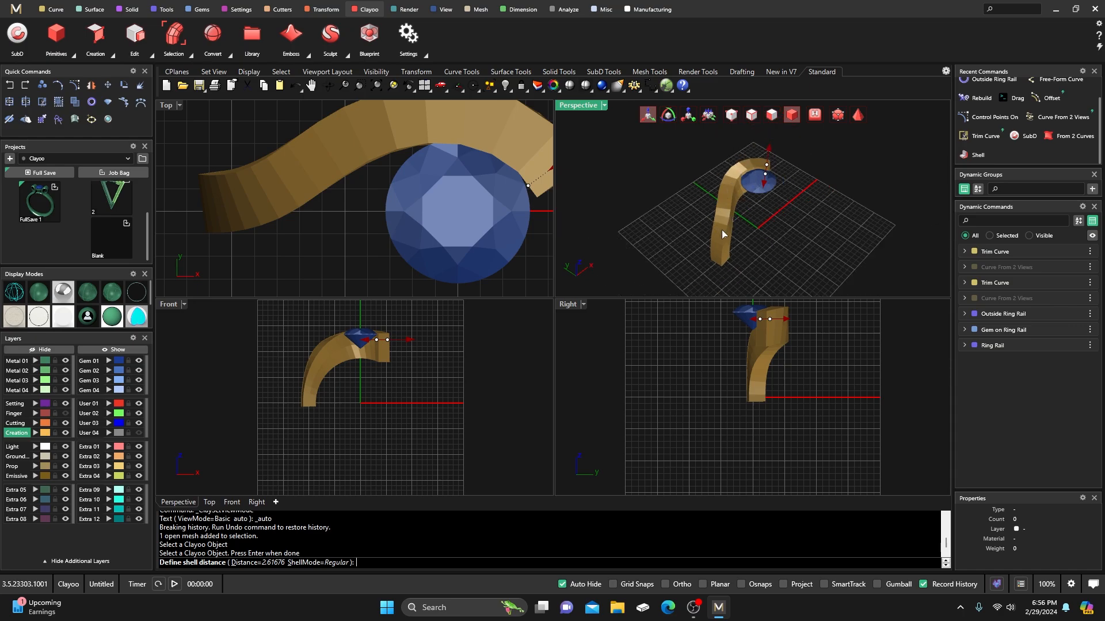
right_click_drag(749, 260, 689, 210)
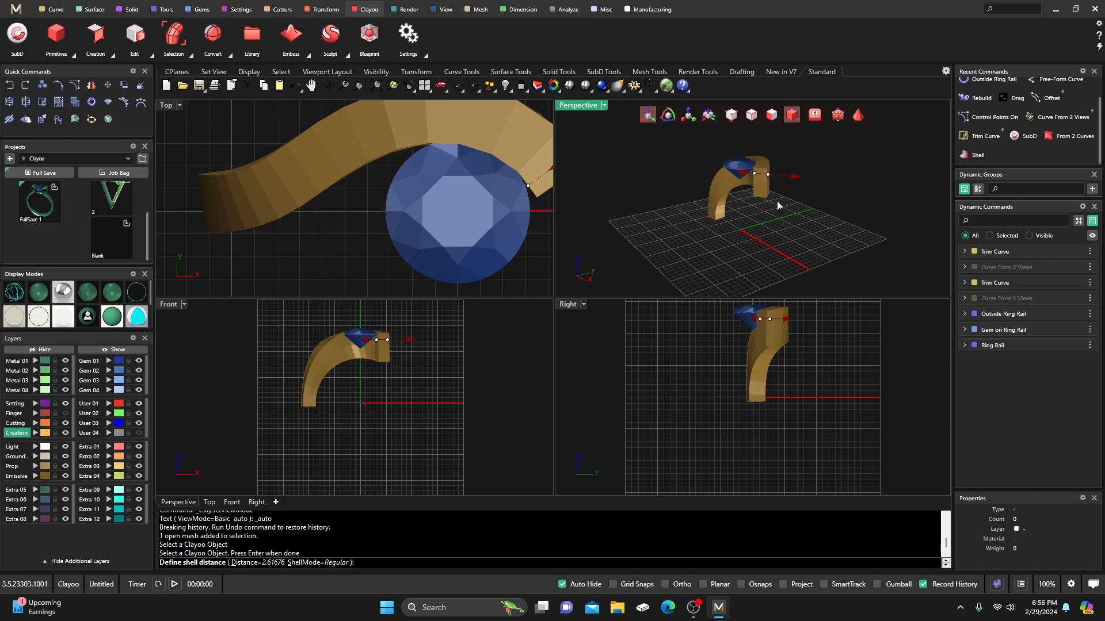
scroll(761, 395, "up", 6)
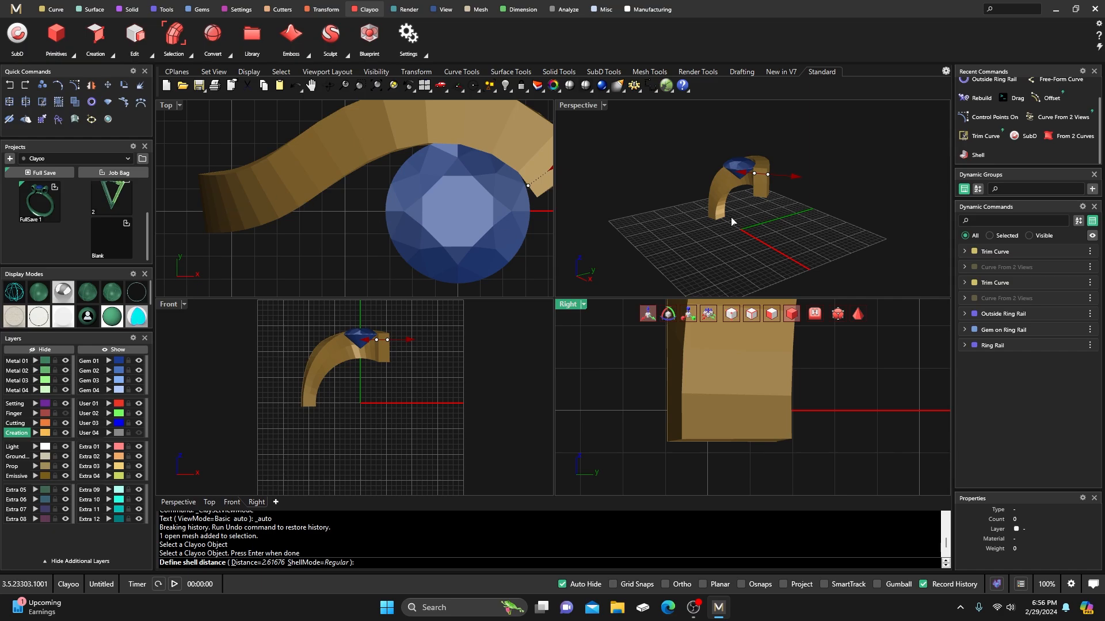
left_click_drag(794, 180, 785, 176)
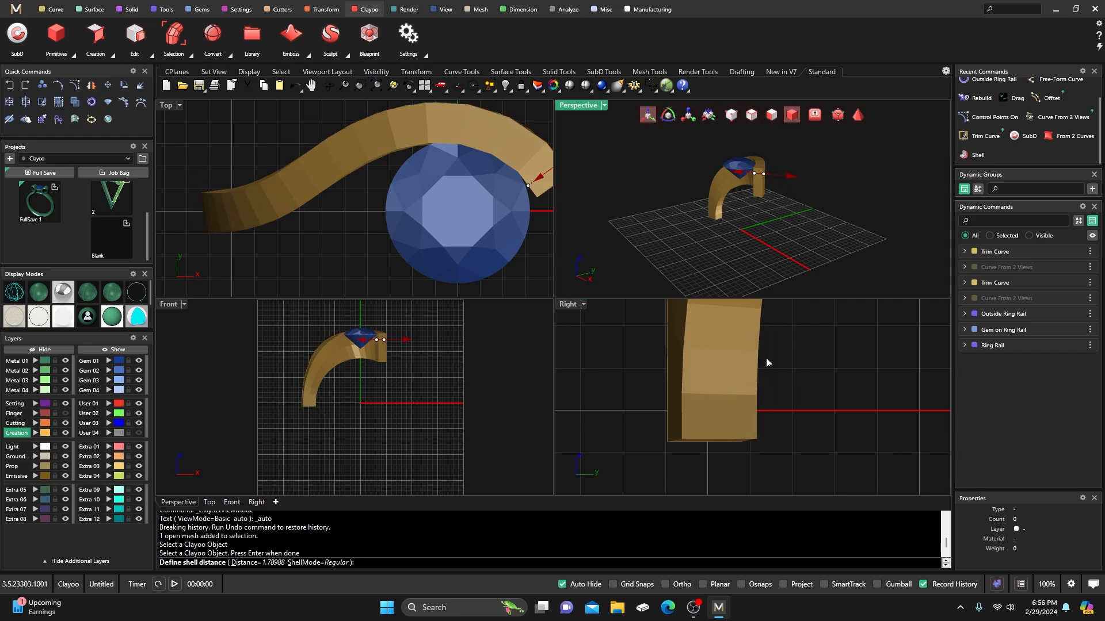
left_click_drag(794, 183, 796, 181)
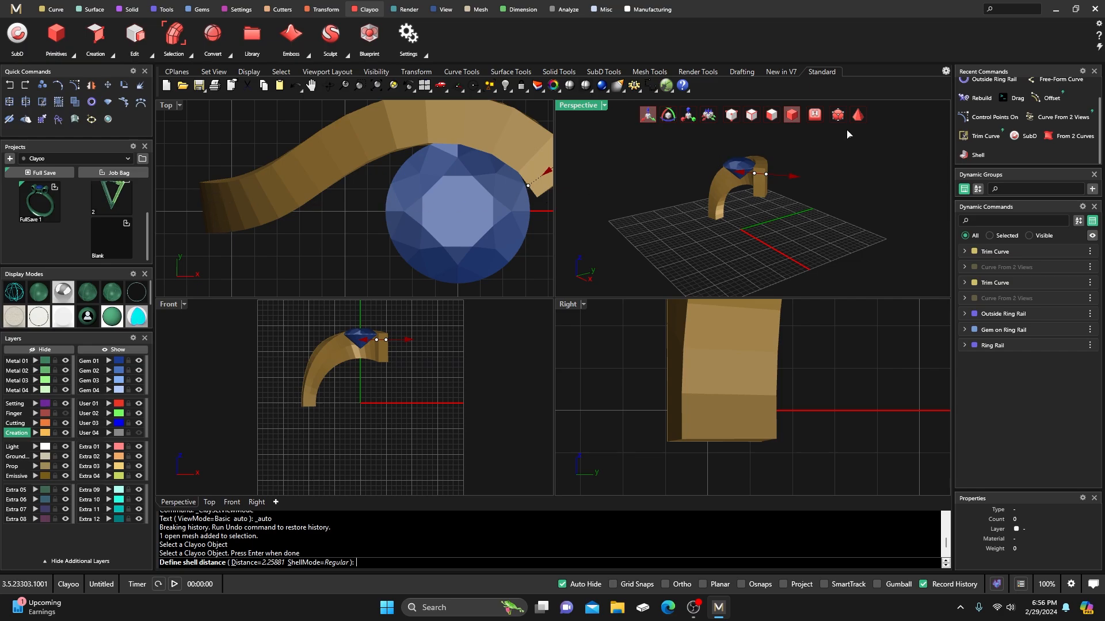
Step: Preview the shell in smooth display, return it to faceted box display and apply the shell
left_click(858, 115)
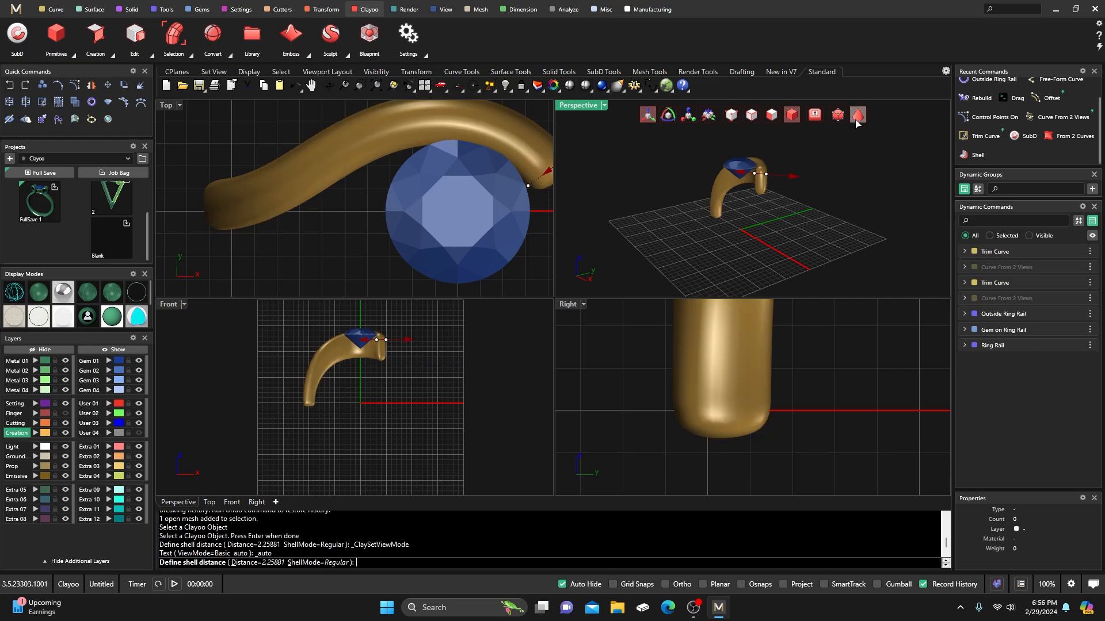
double_click(580, 106)
right_click_drag(588, 185, 614, 212)
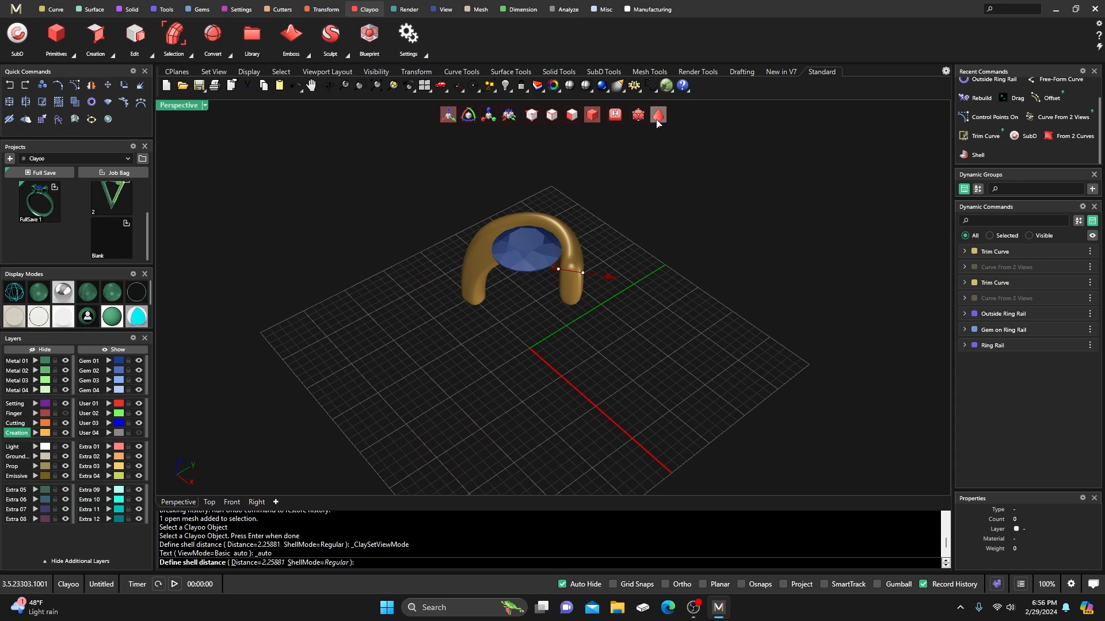
right_click_drag(613, 279, 643, 269)
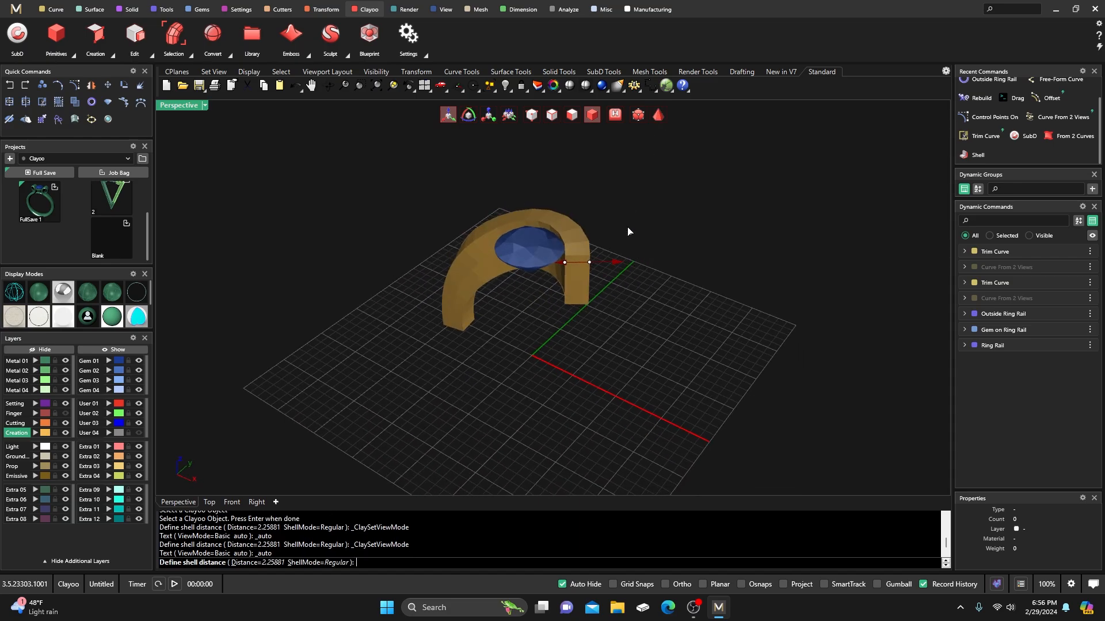
key("Return")
Step: Change the viewport display to a see-through mode that shows the mesh edges of the shelled band
right_click_drag(579, 211, 572, 259)
scroll(572, 271, "up", 3)
mouse_move(506, 360)
right_mouse_down()
mouse_move(431, 326)
mouse_move(414, 364)
right_mouse_up()
scroll(472, 343, "down", 4)
left_click(87, 294)
scroll(512, 311, "up", 5)
right_click_drag(528, 318, 557, 309)
right_click_drag(571, 349, 539, 324)
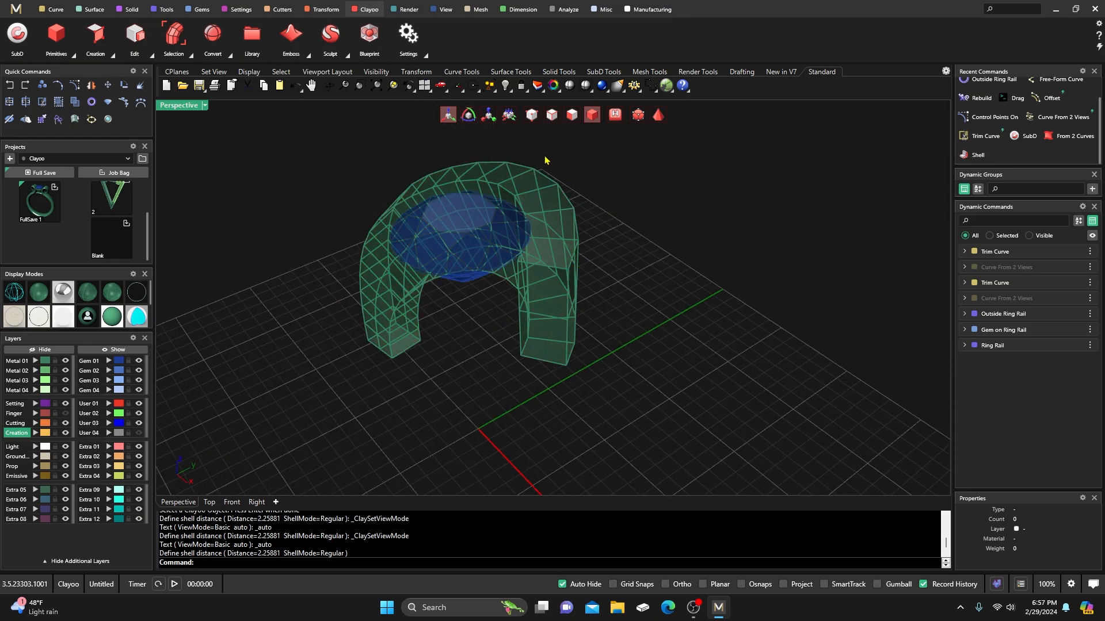
Step: Compare the shelled band in smooth and faceted box display around the gem
left_click(657, 123)
left_click(656, 123)
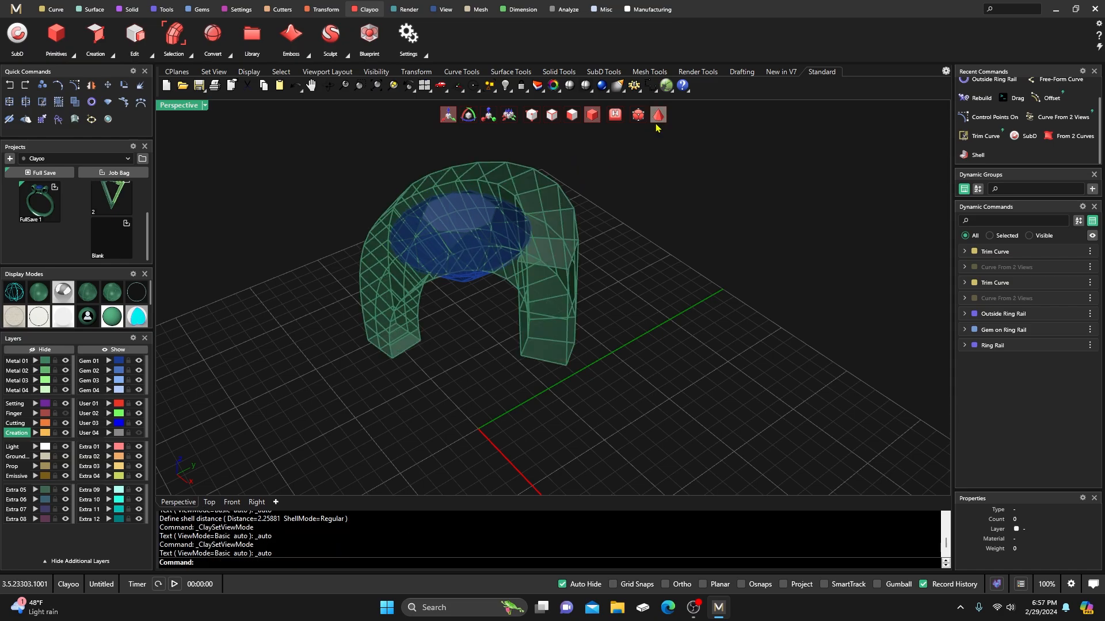
left_click(658, 118)
left_click(658, 119)
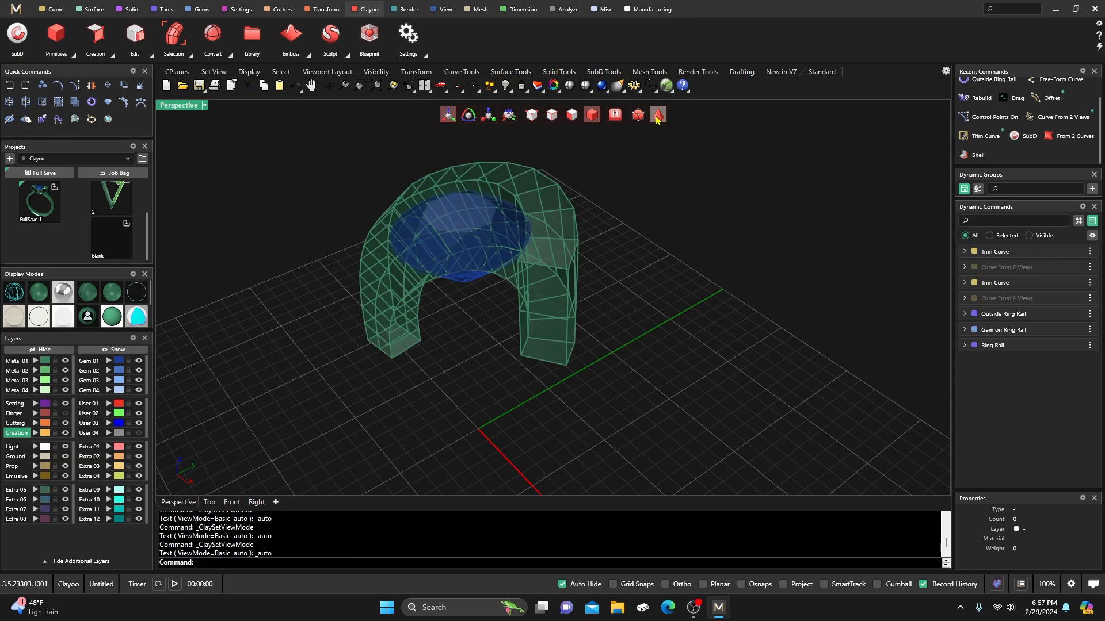
left_click(658, 119)
left_click(656, 120)
right_click_drag(649, 186, 629, 198)
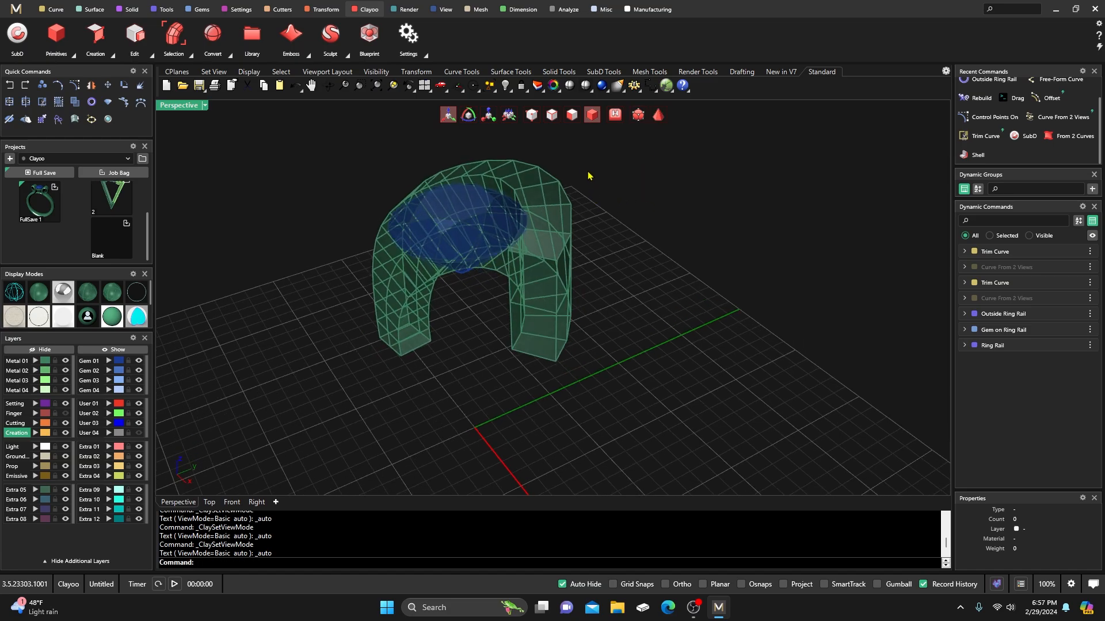
right_click_drag(581, 187, 602, 185)
scroll(539, 194, "up", 2)
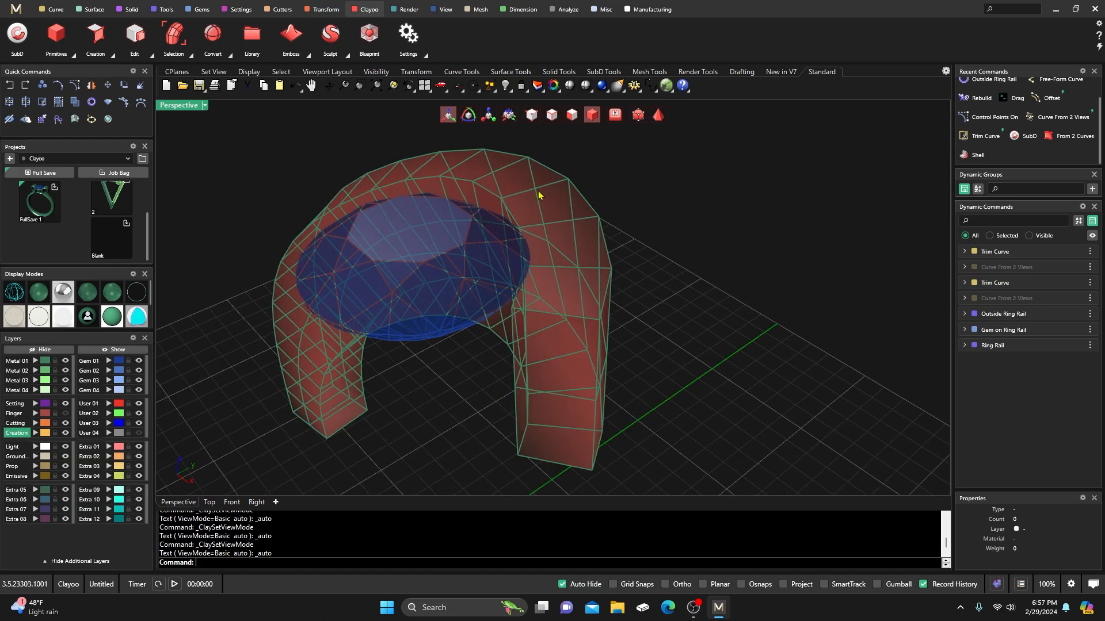
left_click(657, 115)
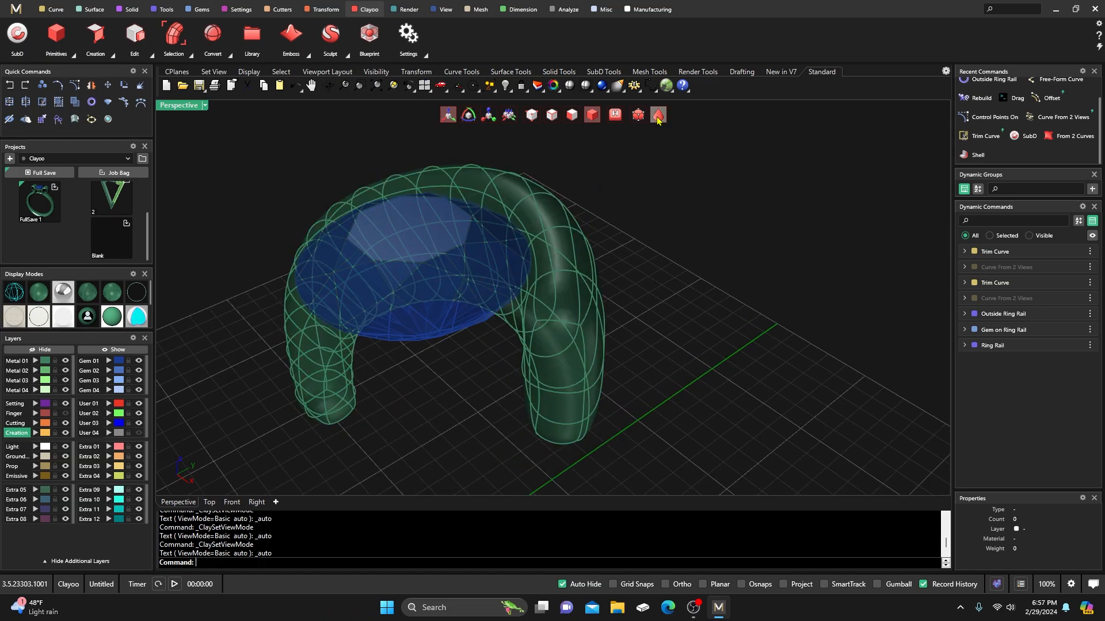
mouse_move(644, 225)
right_mouse_down()
mouse_move(621, 188)
mouse_move(627, 211)
right_mouse_up()
left_click(657, 115)
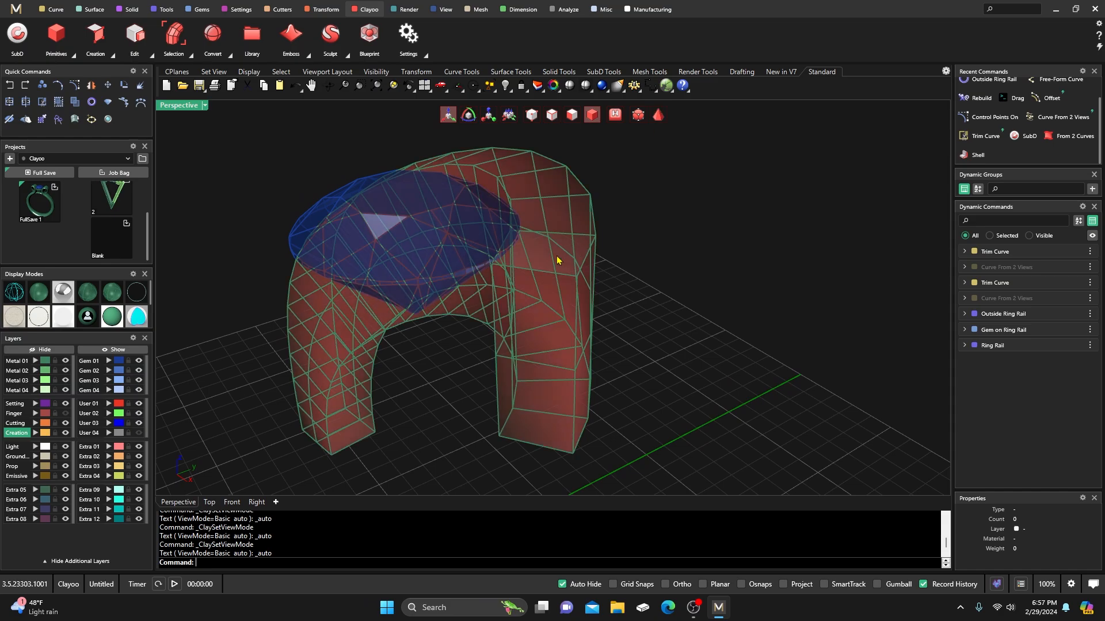
left_click(572, 114)
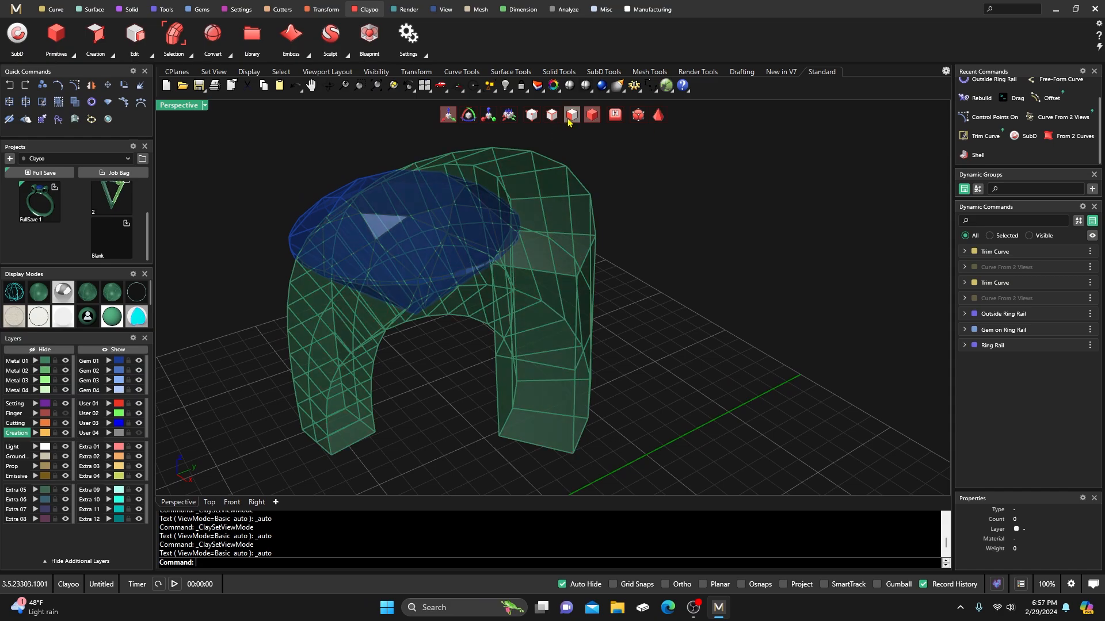
left_click(550, 254)
left_click(554, 220, "shift")
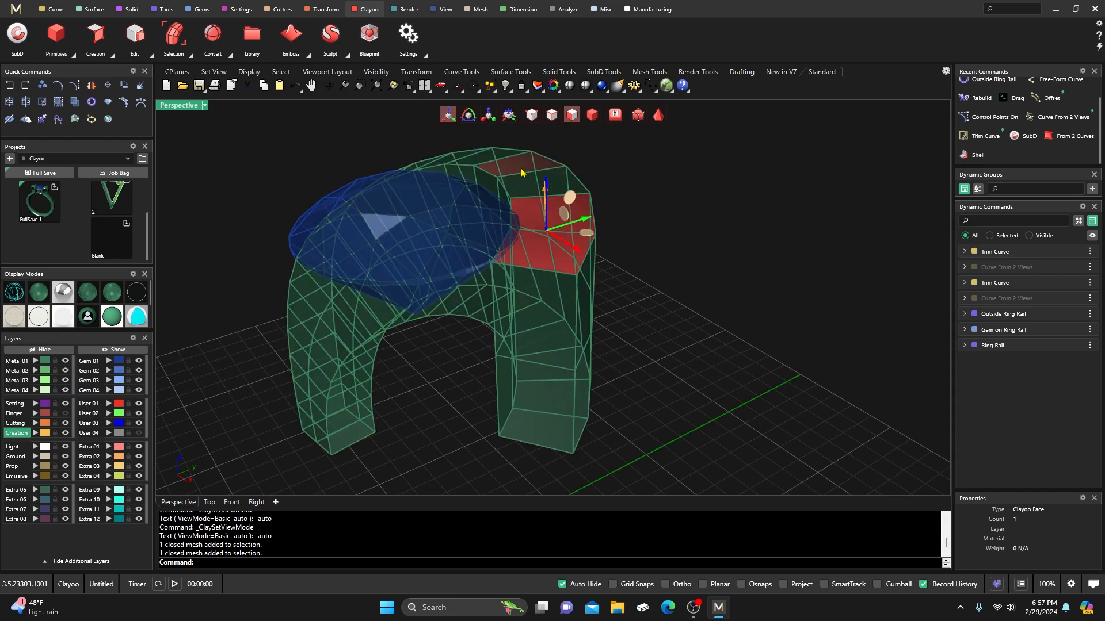
left_click(523, 184, "shift")
left_click(519, 173, "shift")
right_click_drag(512, 185, 496, 189)
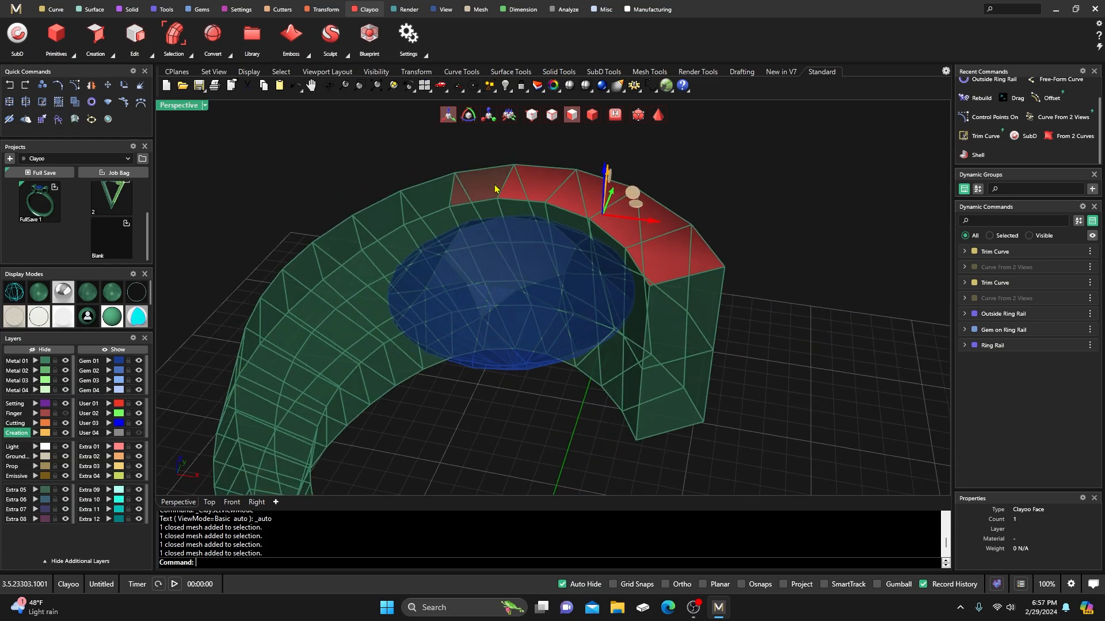
left_click(430, 208, "shift")
left_click(374, 227, "shift")
left_click(328, 249, "shift")
left_click(291, 288, "shift")
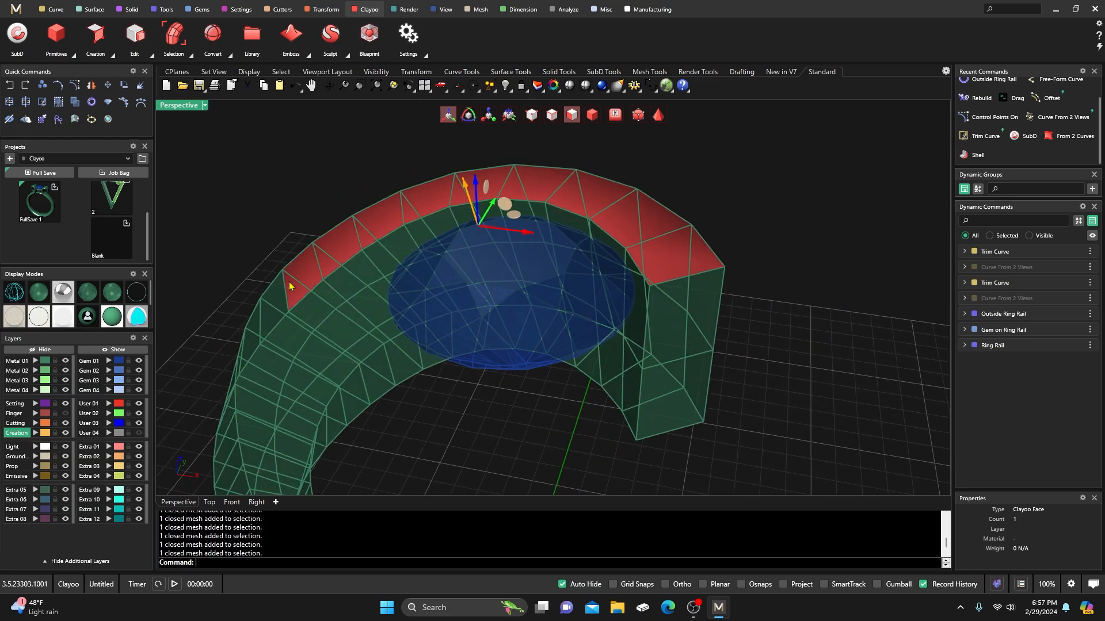
left_click(259, 328, "shift")
left_click(253, 340, "shift")
right_click_drag(308, 339, 316, 294)
scroll(324, 269, "down", 6)
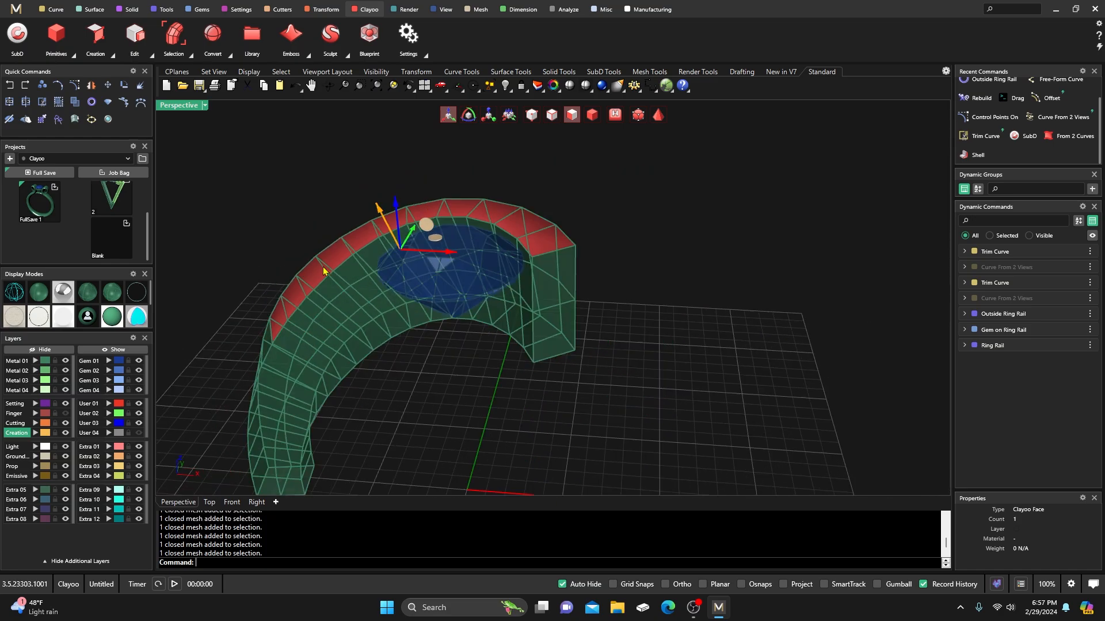
right_click_drag(382, 223, 425, 222)
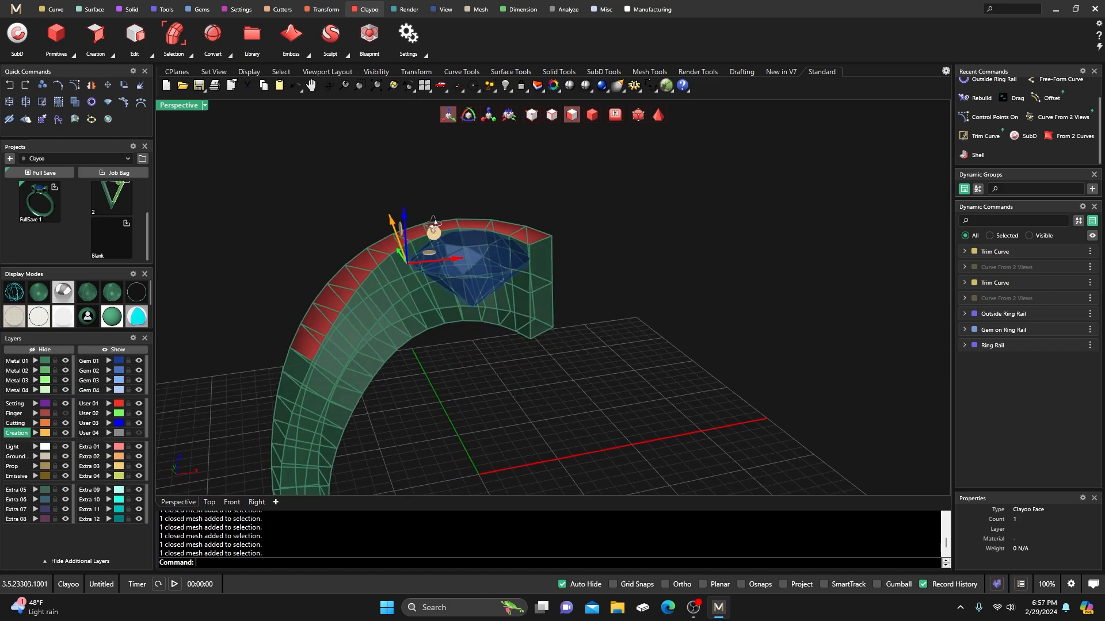
left_click_drag(392, 222, 394, 223)
left_click(434, 181)
right_click_drag(457, 219, 403, 234)
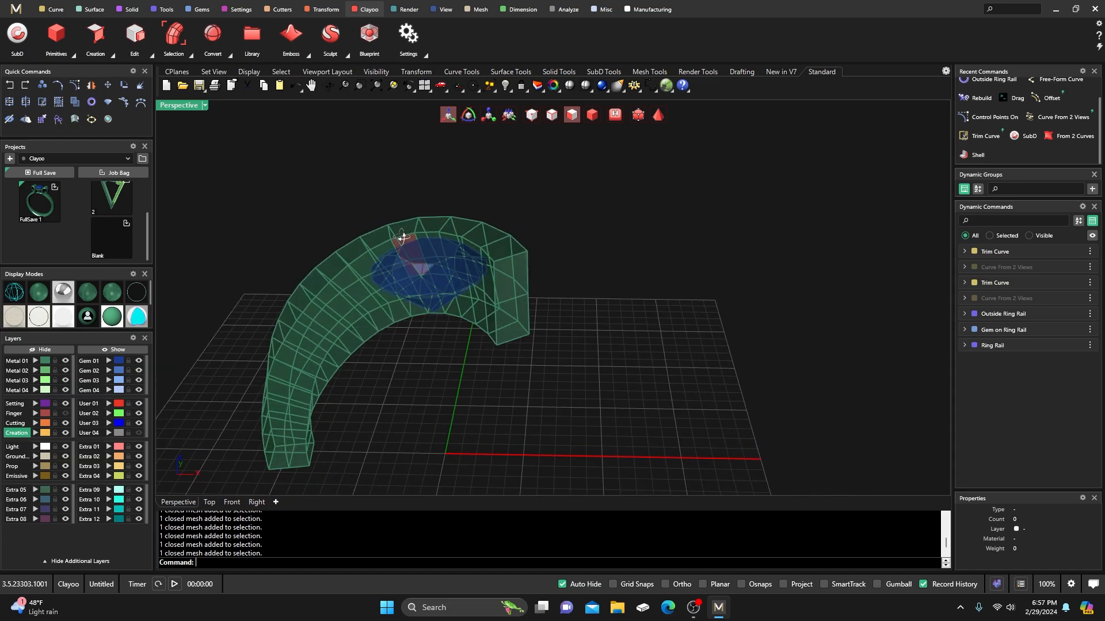
Step: Select the continuous run of edges along the band's top inner rim beside the gem, leaving out the cross edge
scroll(477, 238, "up", 5)
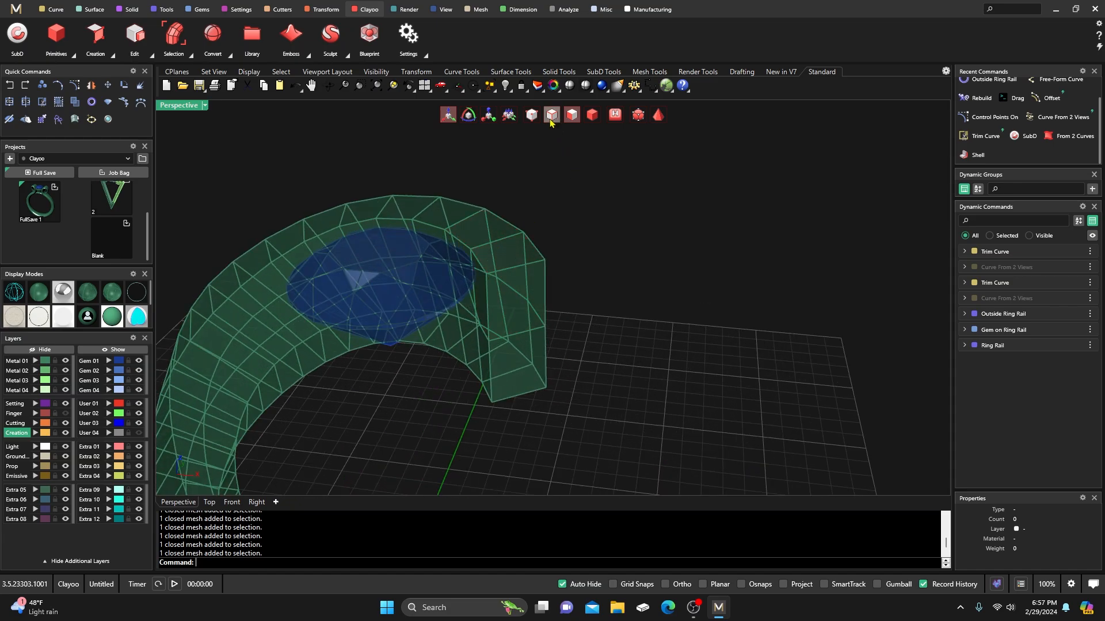
left_click(552, 114)
left_click(480, 266)
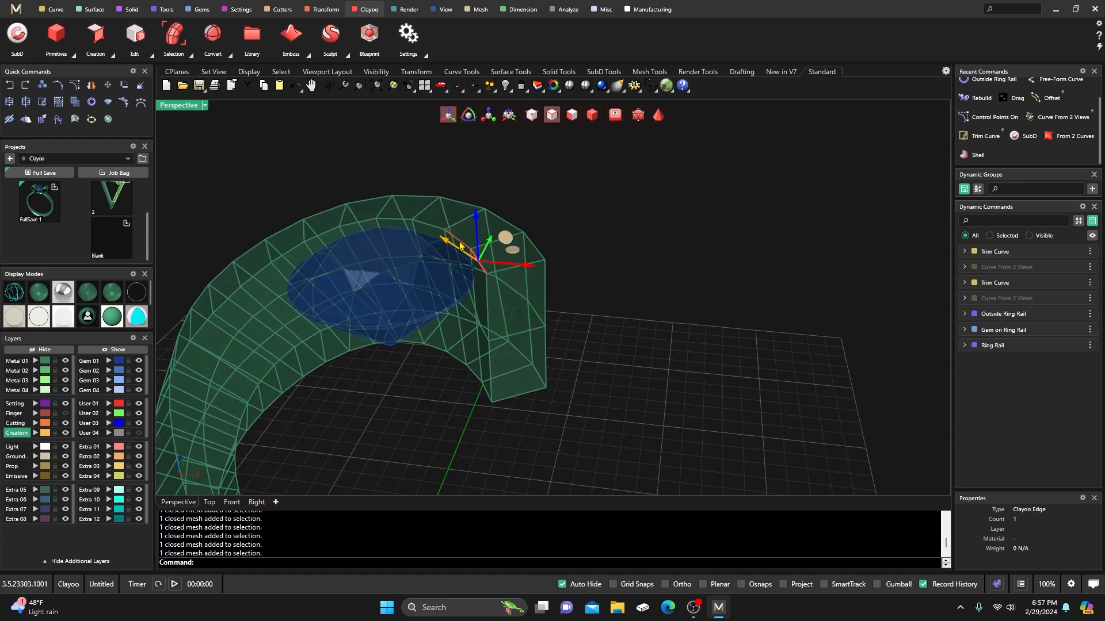
left_click_drag(461, 246, 427, 225)
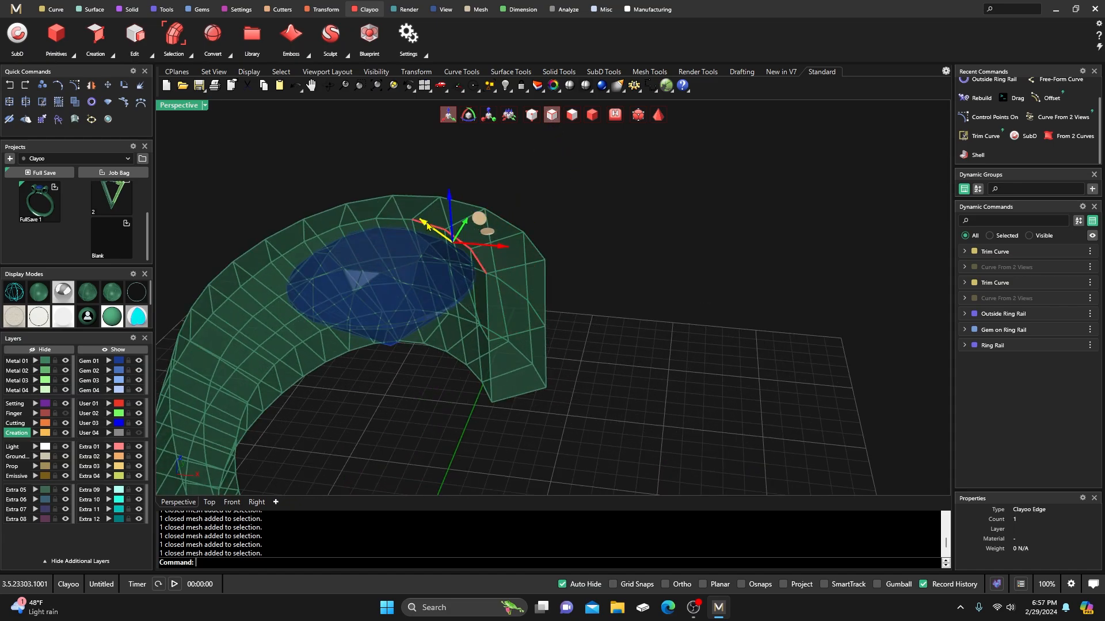
left_click(364, 221, "shift")
left_click(336, 229, "shift")
left_click(294, 248, "shift")
left_click(236, 293, "shift")
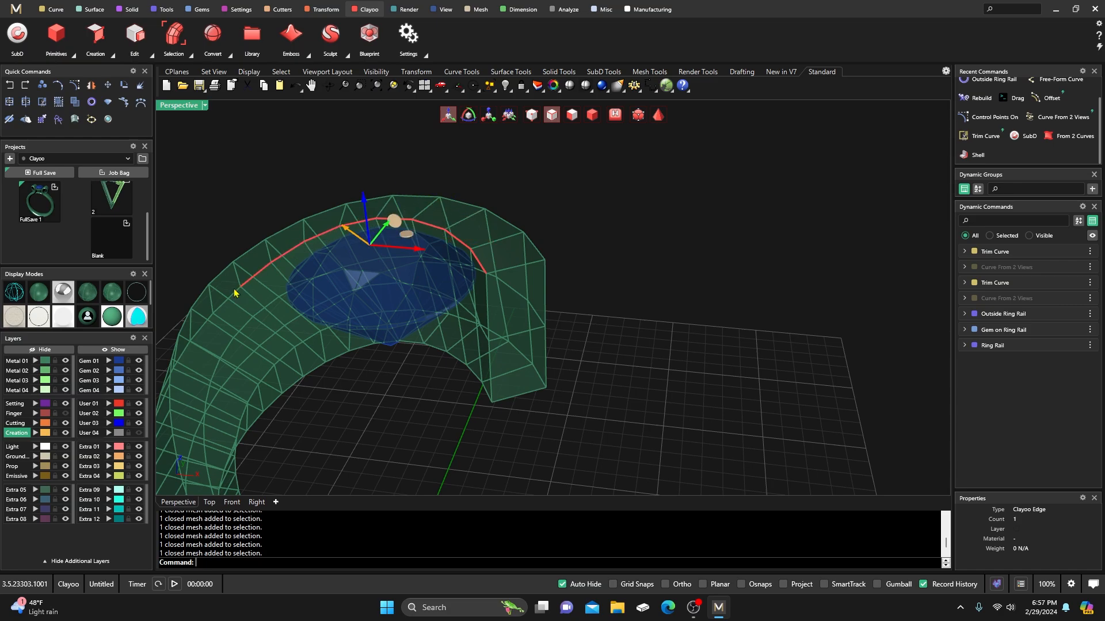
left_click(210, 316, "shift")
left_click(195, 335, "shift")
left_click(187, 346, "shift")
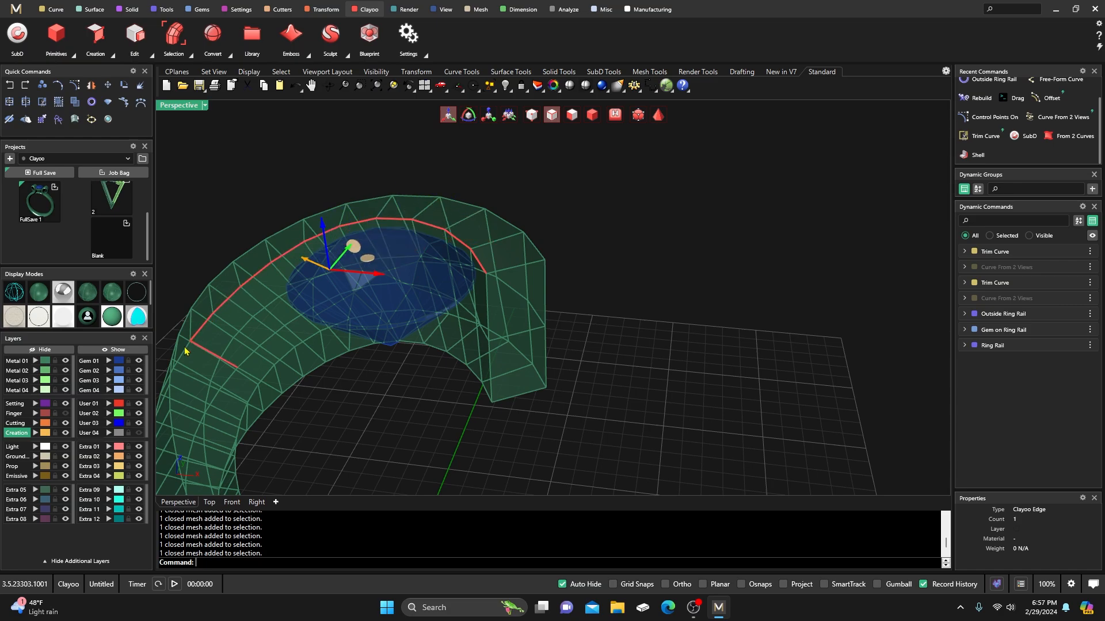
left_click(202, 349, "ctrl")
left_click(184, 353, "shift")
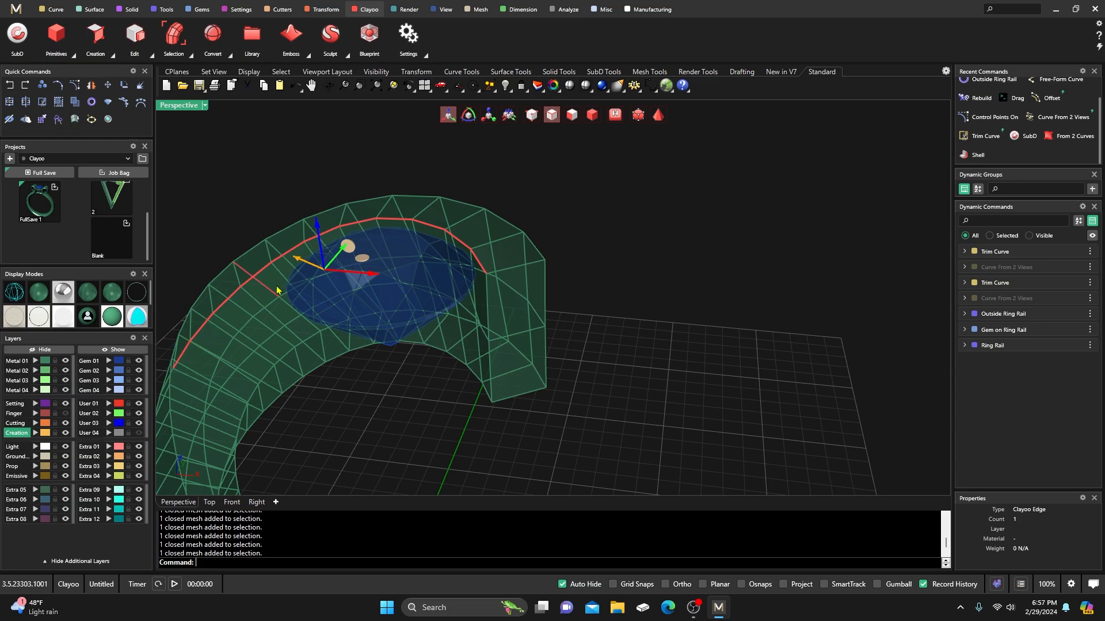
Step: Raise the selected inner rim edges vertically beside the gem, refining the height in smooth display
right_click_drag(297, 273, 449, 259)
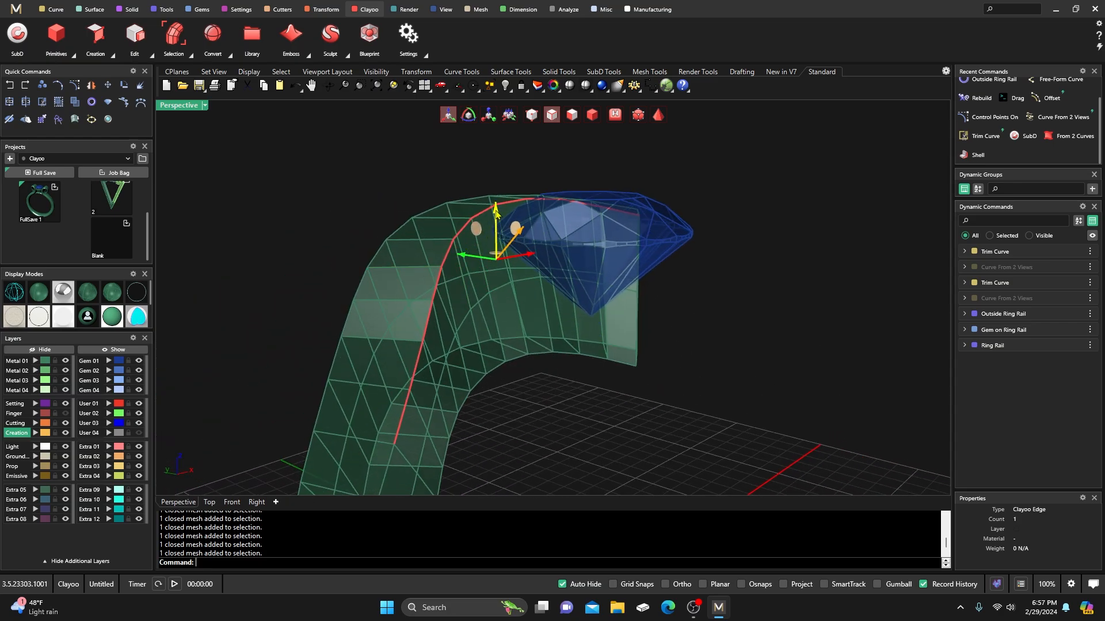
left_click_drag(496, 213, 497, 199)
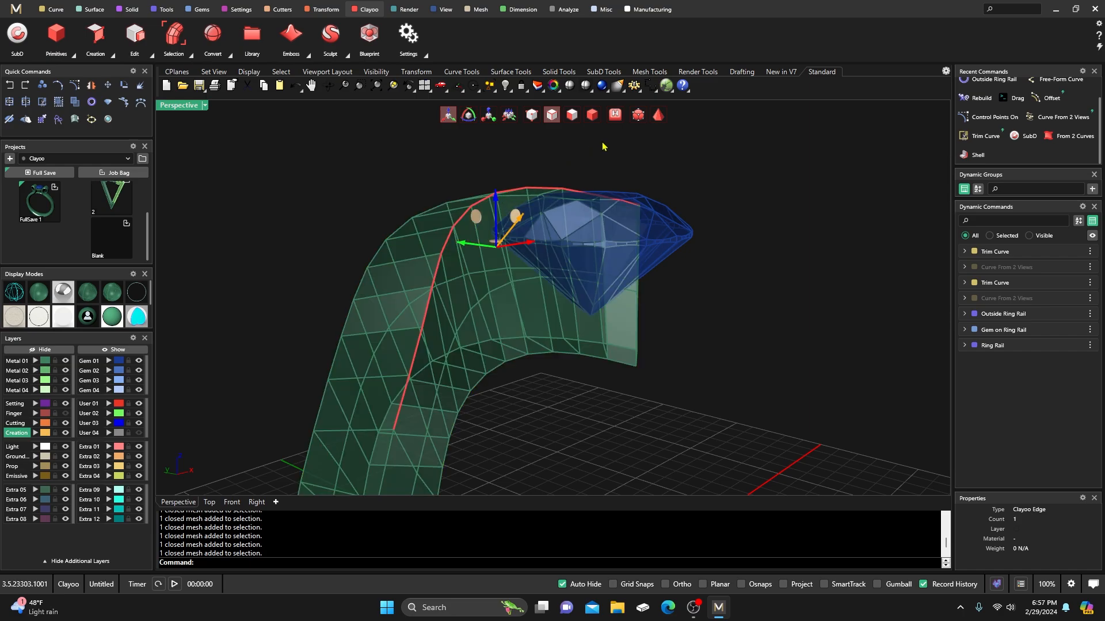
left_click(658, 115)
right_click_drag(649, 167, 444, 239)
scroll(444, 240, "up", 5)
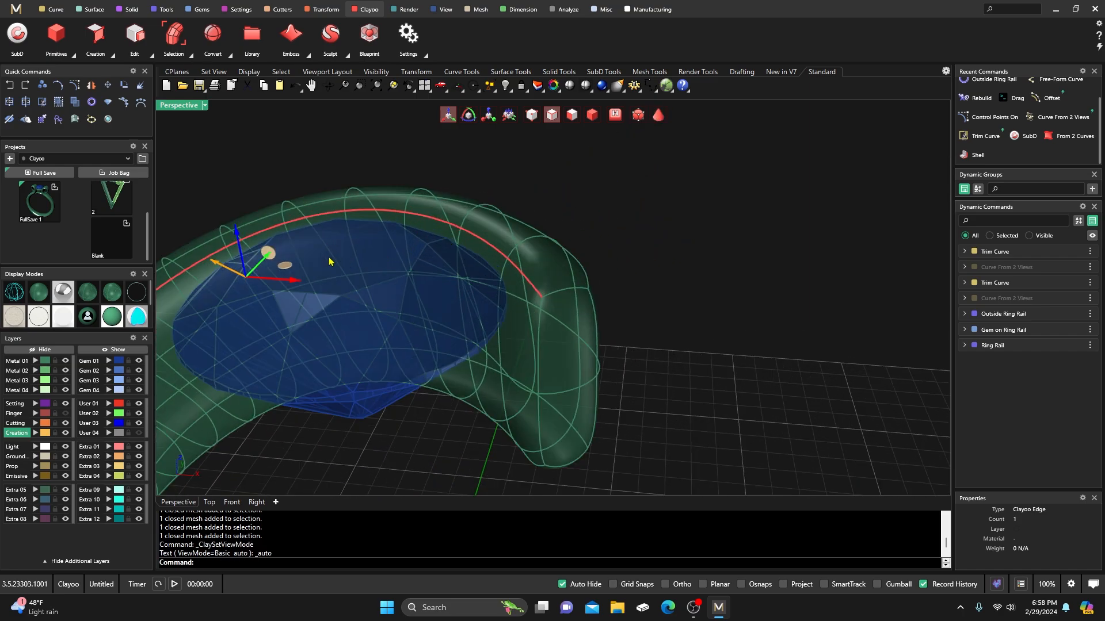
left_click_drag(238, 236, 233, 222)
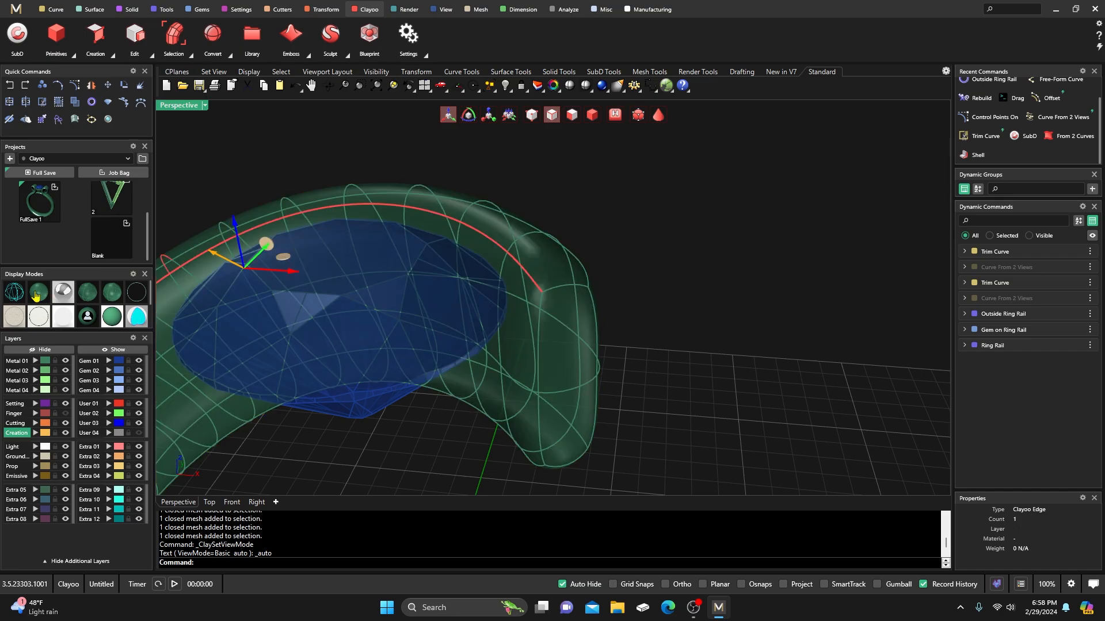
Step: Inspect the raised rim in opaque shaded display, clear the edge selection and return to the see-through display
right_click_drag(584, 259, 510, 244)
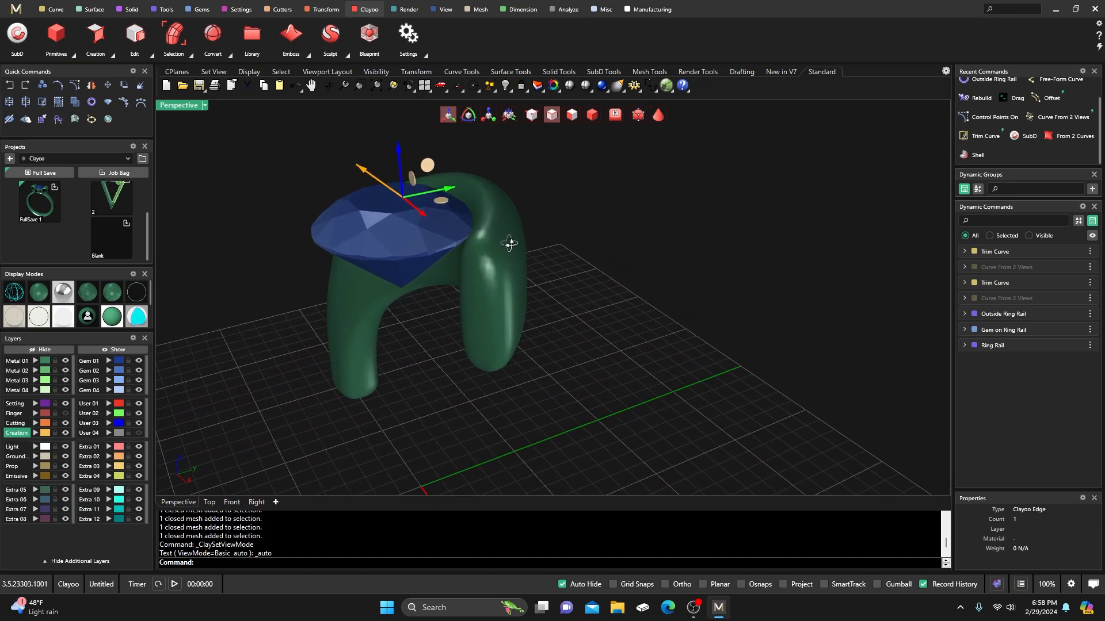
scroll(570, 224, "up", 2)
left_click(572, 223)
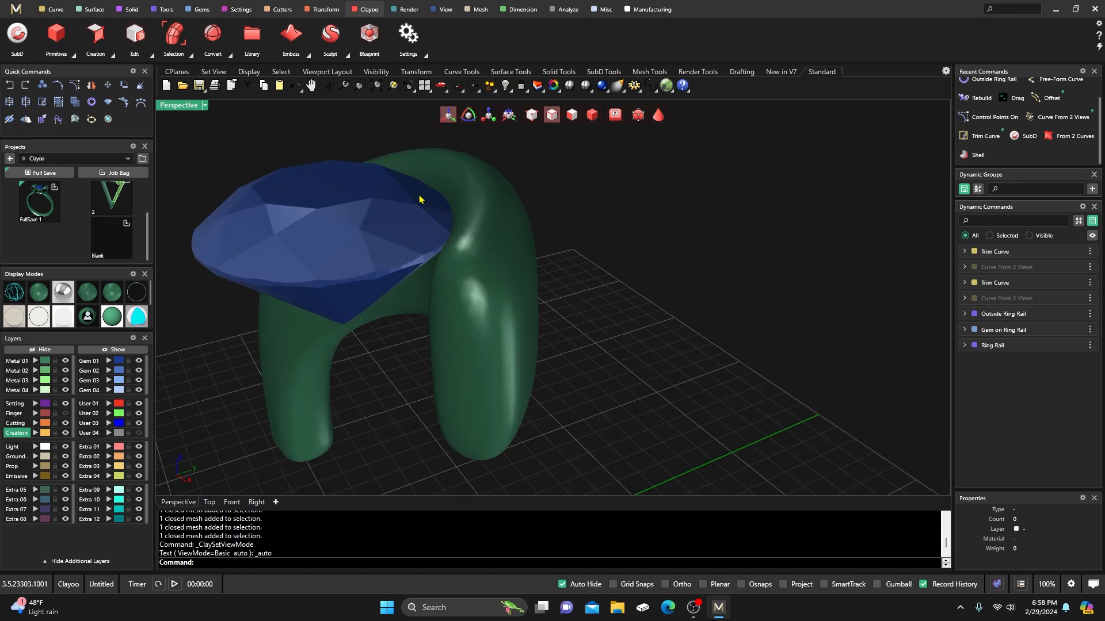
left_click(86, 295)
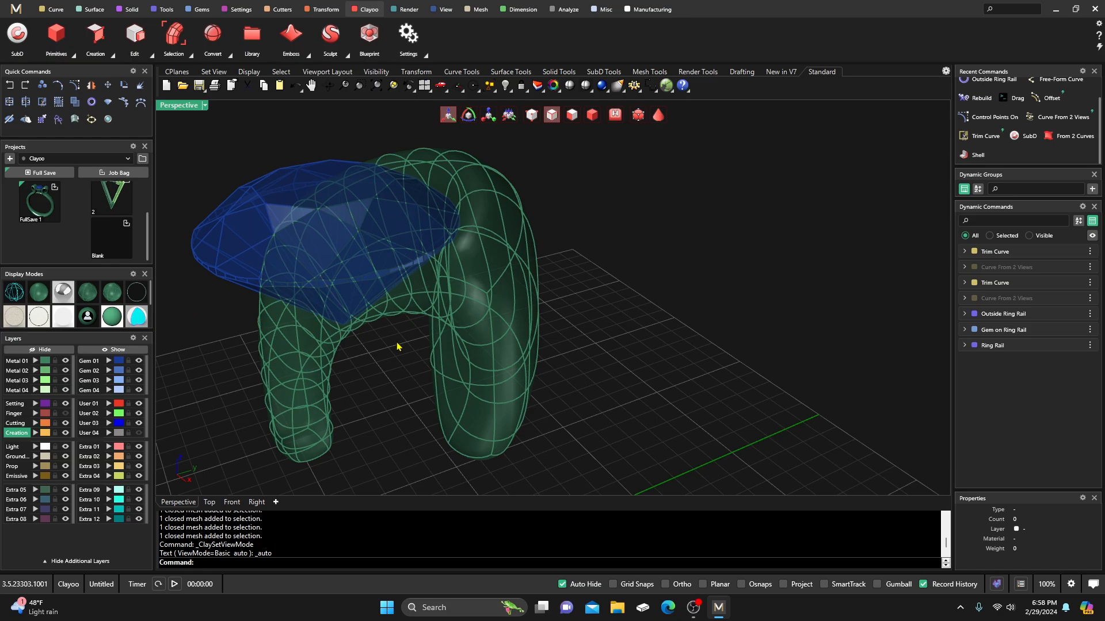
Step: Select the lengthwise run of edges along the middle of the band's outer side, from the gem end towards the shank
right_click_drag(549, 358, 510, 338)
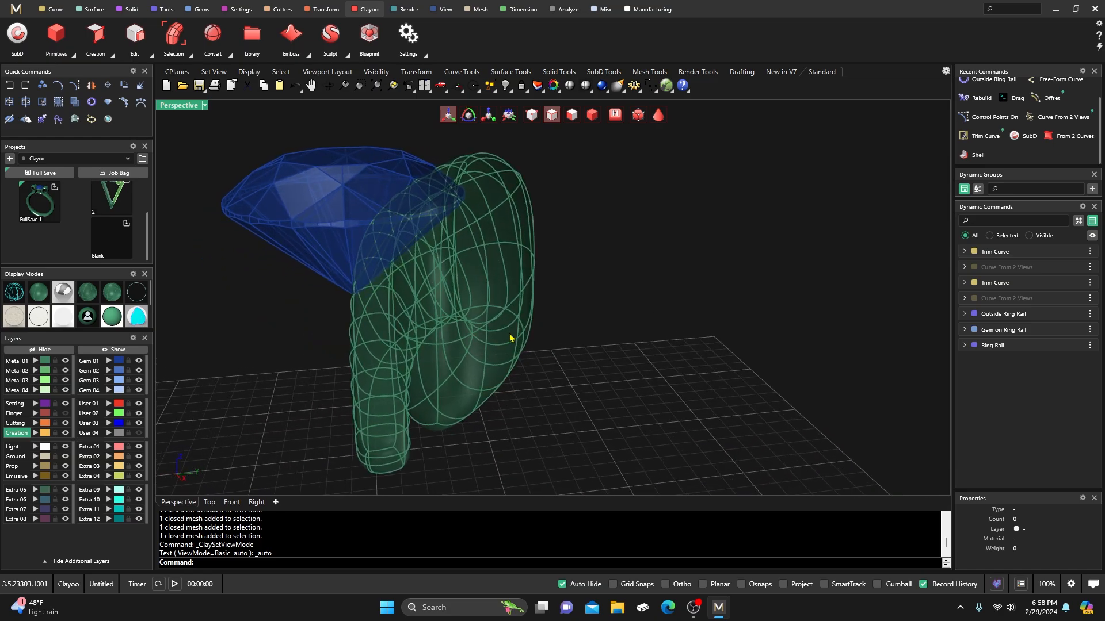
left_click(470, 340)
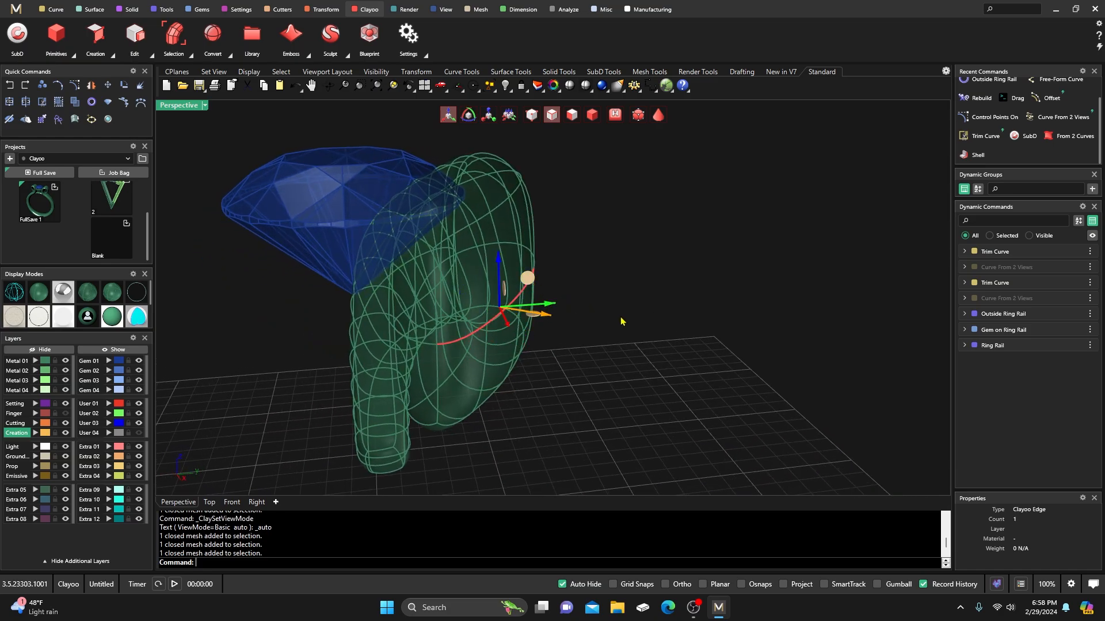
right_click_drag(523, 276, 474, 285)
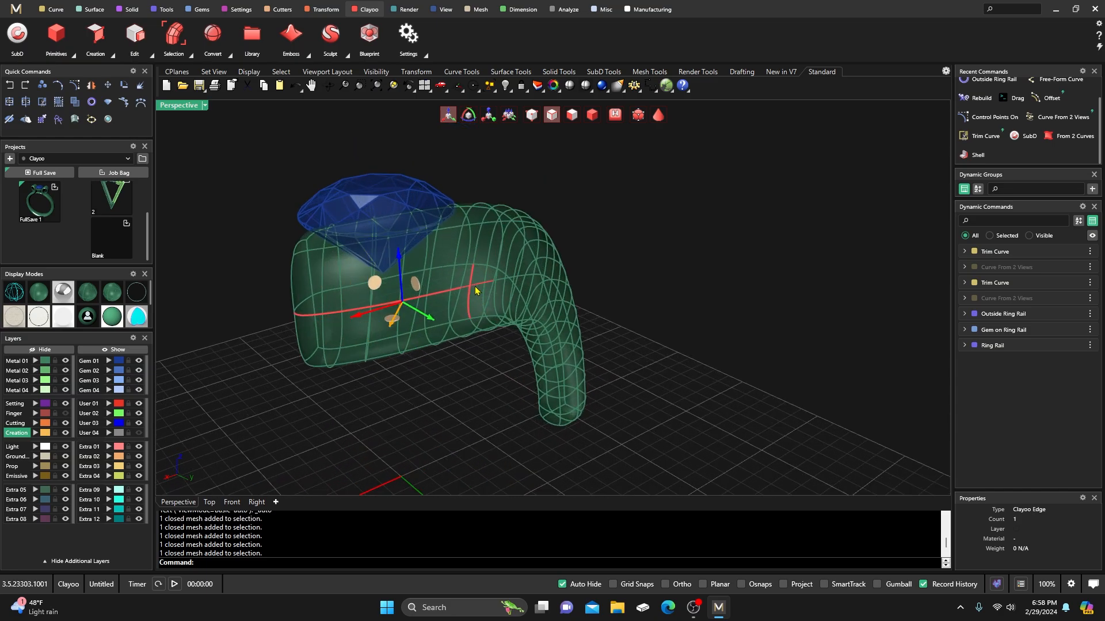
left_click(470, 305, "ctrl")
left_click(481, 284, "shift")
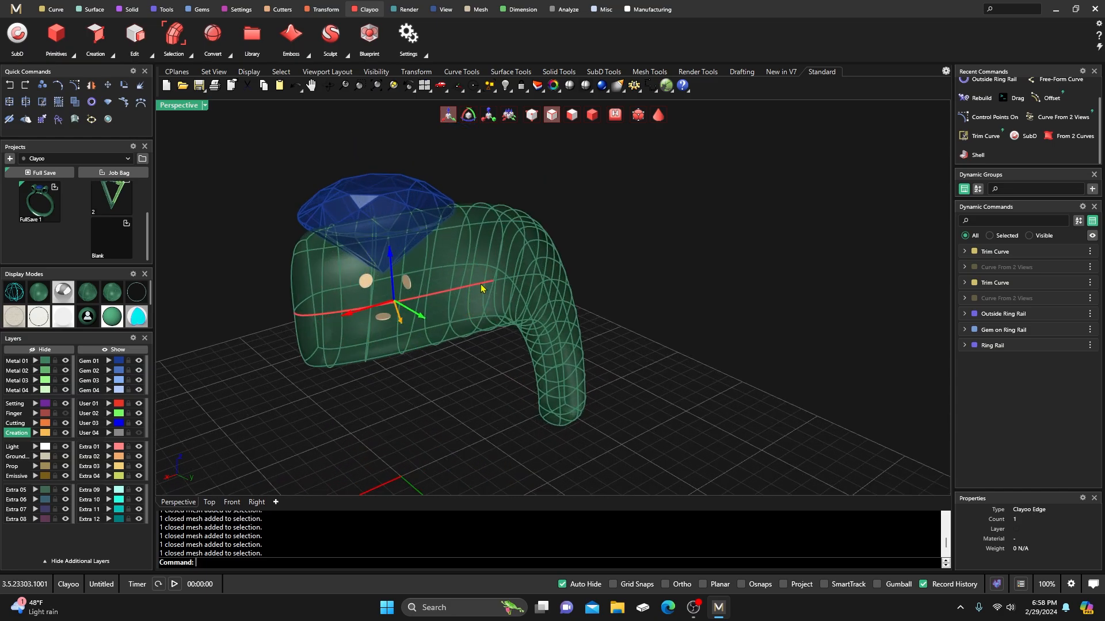
right_click_drag(507, 316, 664, 273)
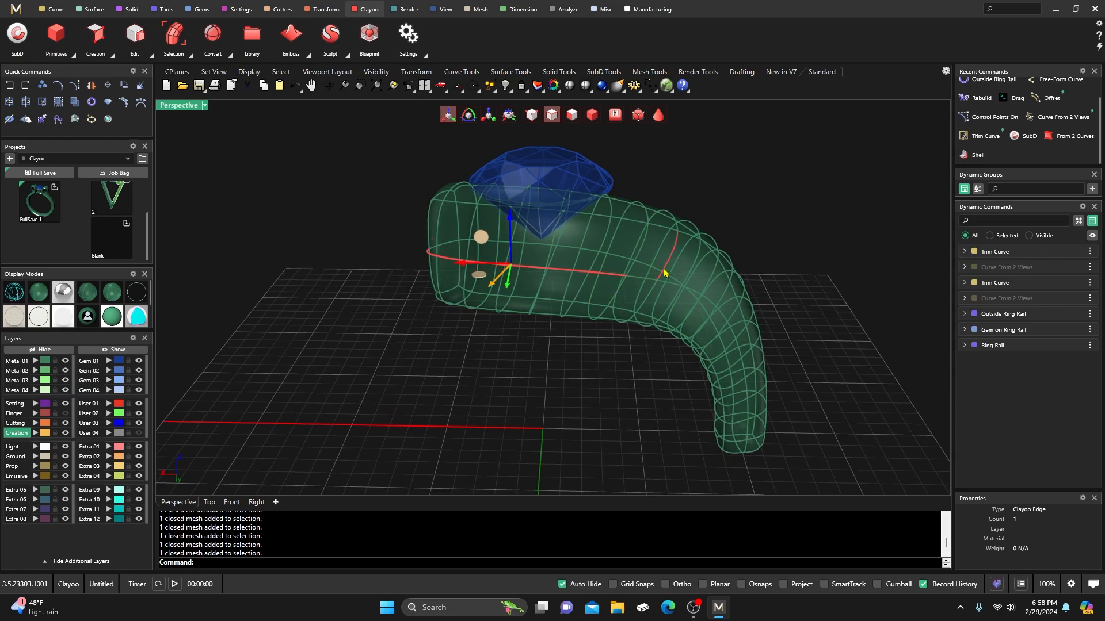
right_click_drag(421, 327, 473, 347)
right_click_drag(697, 300, 600, 291)
scroll(601, 291, "up", 2)
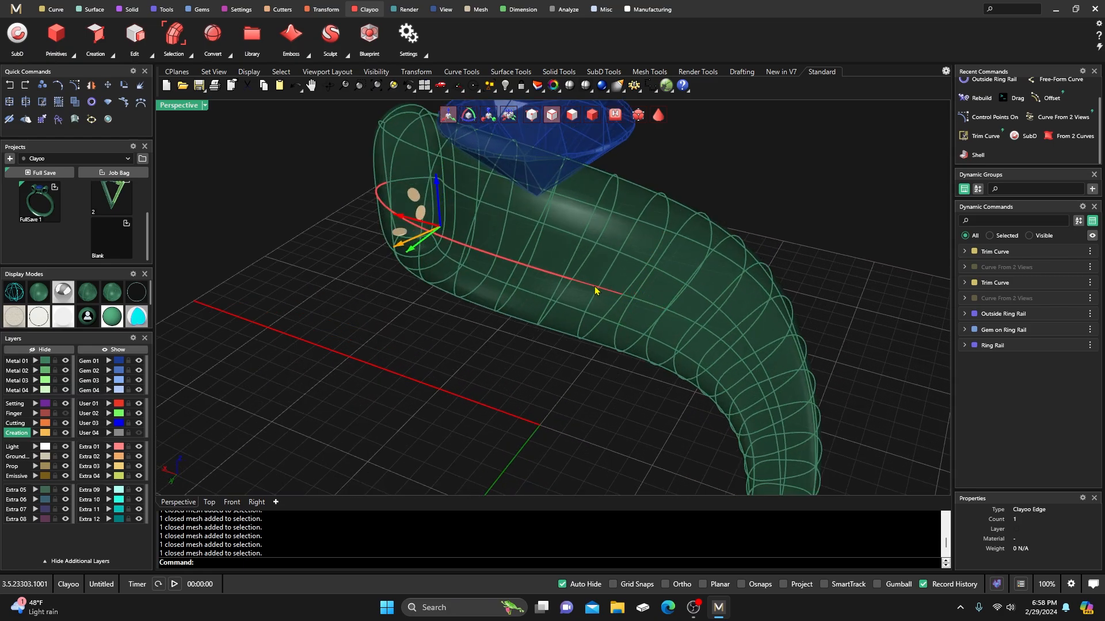
left_click(591, 286, "shift")
left_click(645, 308, "shift")
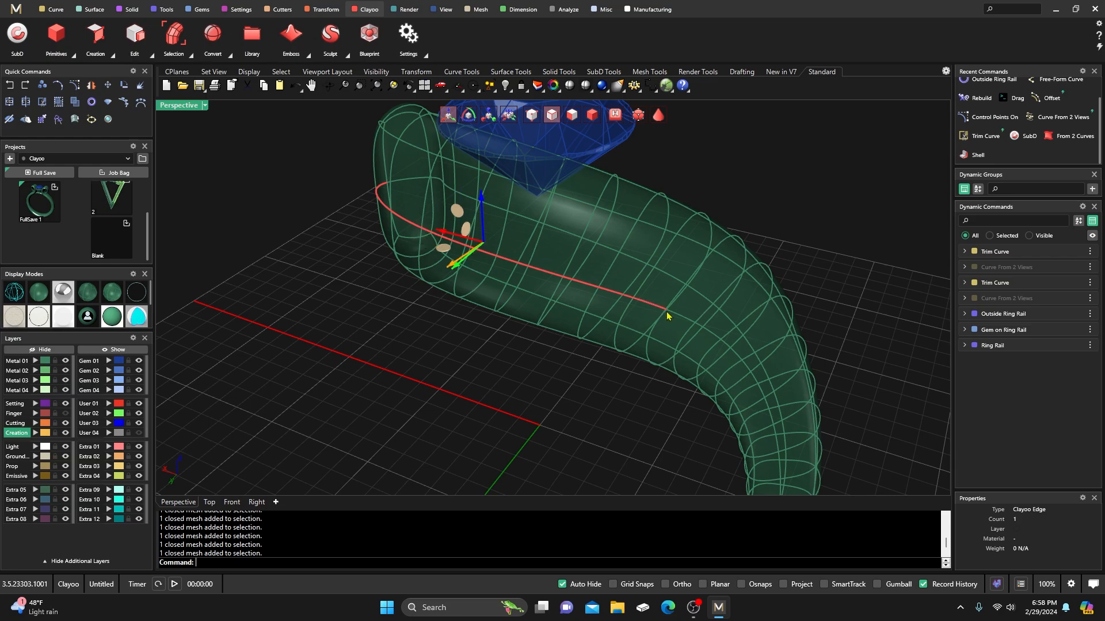
left_click(681, 318, "shift")
Step: Pull the selected outer side edges outward along the Y axis, away from the gem, and clear the selection
right_click_drag(638, 335, 545, 342)
scroll(578, 331, "down", 5)
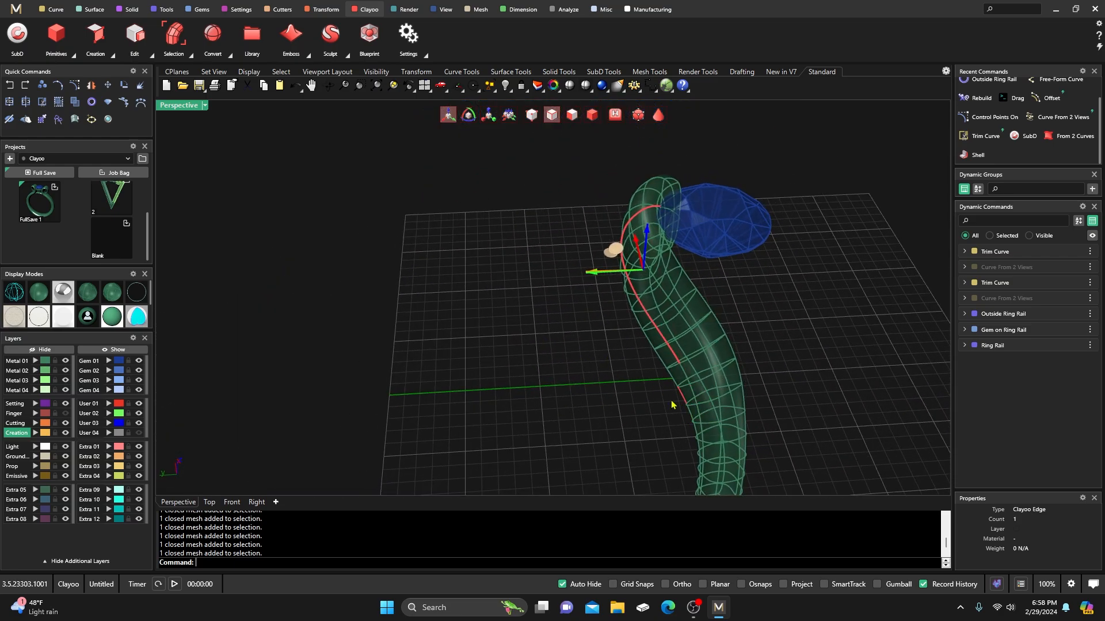
right_click_drag(672, 405, 652, 385)
left_click_drag(619, 288, 599, 284)
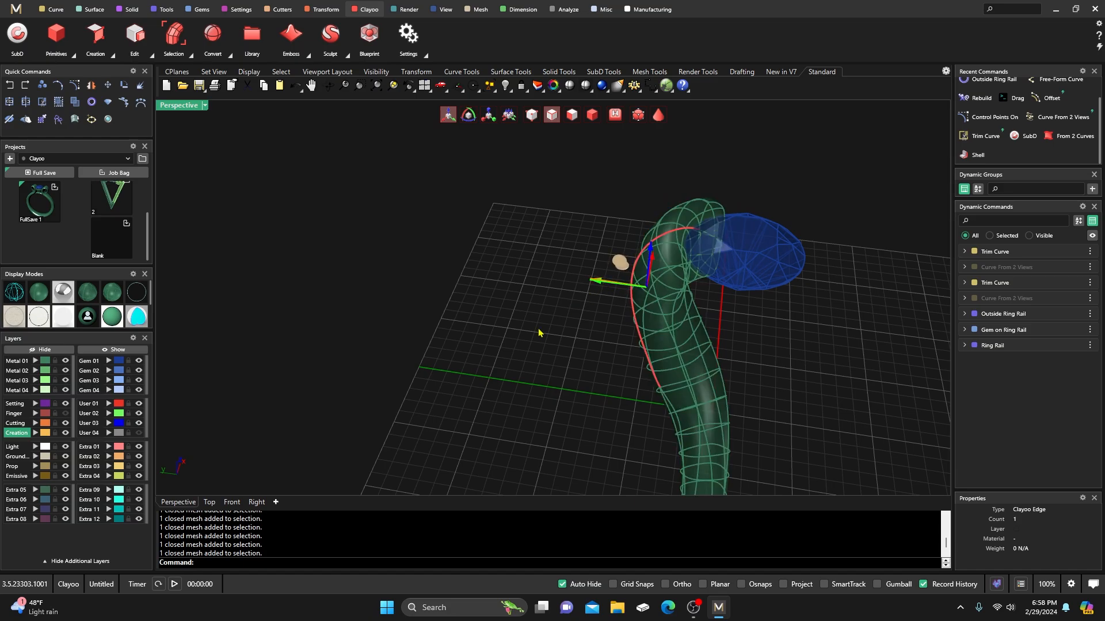
right_click_drag(599, 285, 433, 351)
left_click(433, 351)
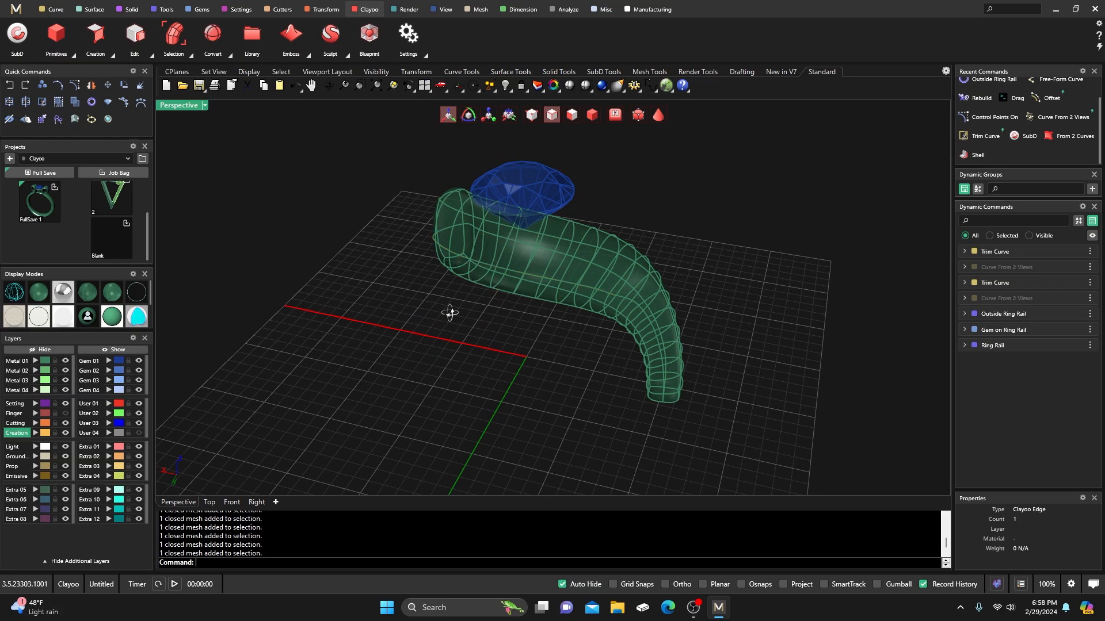
Step: Select a single lengthwise edge low on the outer side near the band's wide end and pull it outward along its normal
scroll(443, 308, "up", 5)
left_click(413, 278)
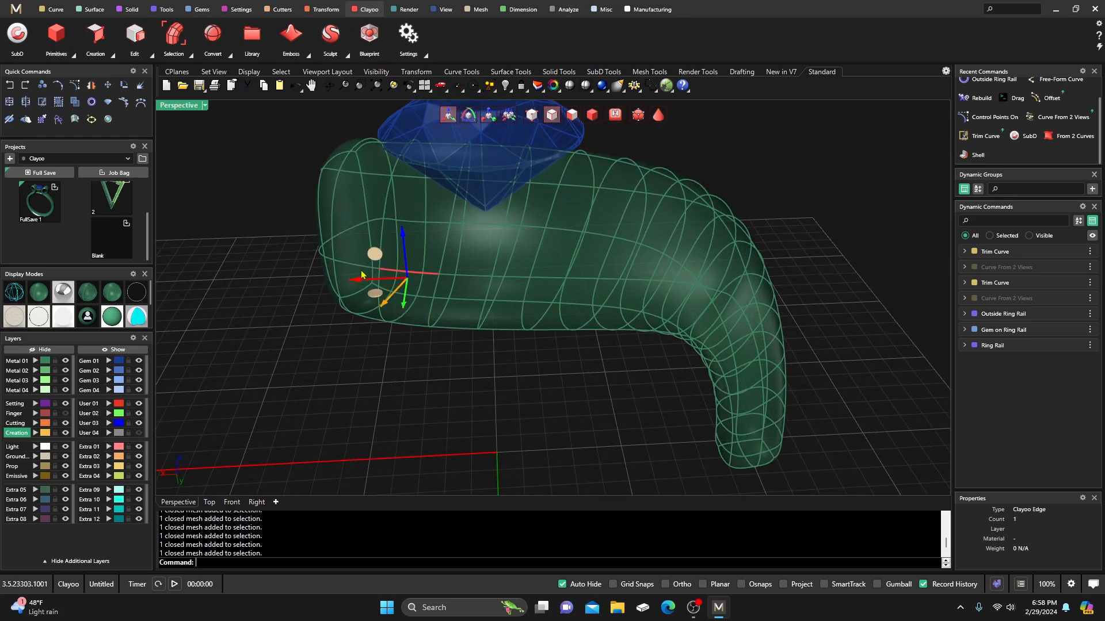
right_click_drag(399, 334, 397, 249)
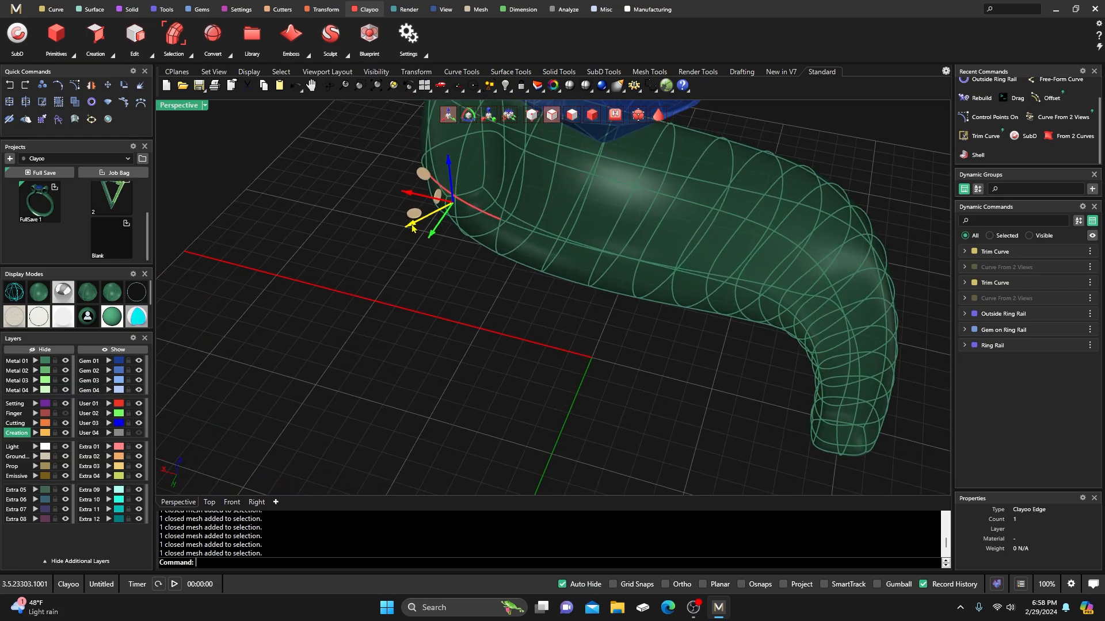
left_click_drag(412, 223, 398, 231)
right_click_drag(436, 292, 541, 312)
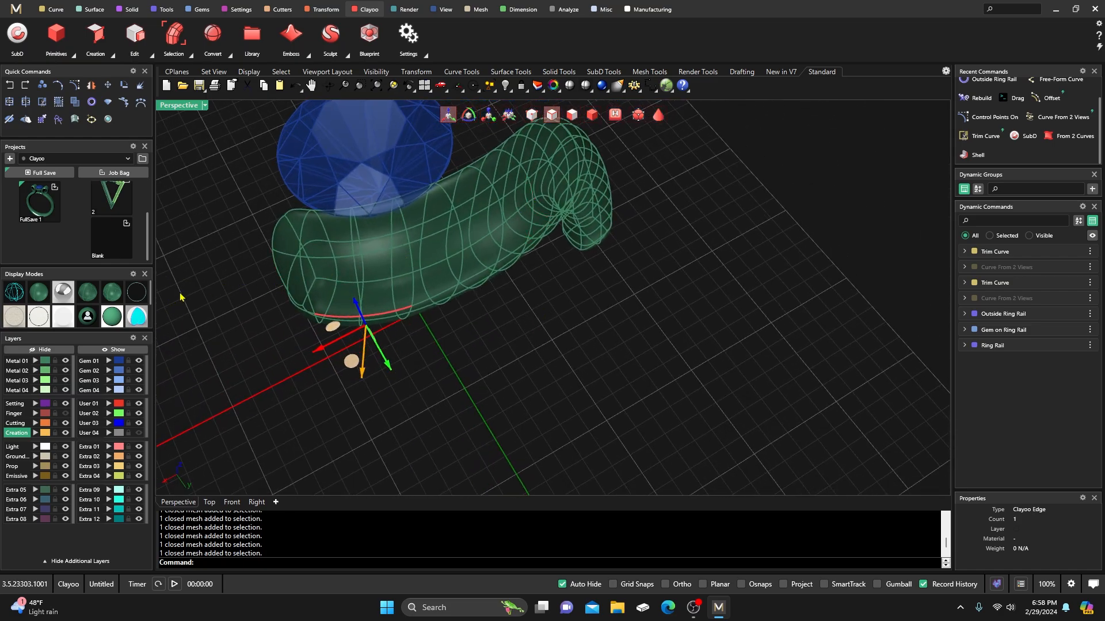
Step: Inspect the reshaped band from the side in opaque shaded display and switch it to faceted box display
left_click(38, 291)
mouse_move(493, 333)
right_mouse_down()
mouse_move(616, 259)
mouse_move(557, 286)
mouse_move(596, 326)
mouse_move(661, 299)
mouse_move(644, 339)
mouse_move(625, 350)
right_mouse_up()
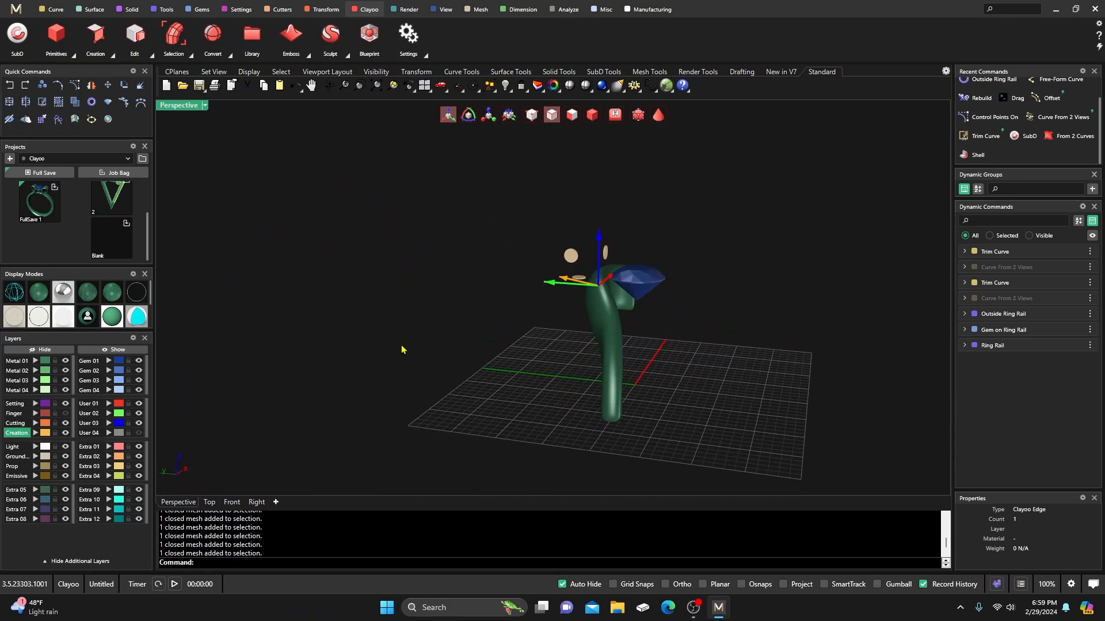
right_click_drag(428, 319, 538, 263)
left_click(658, 117)
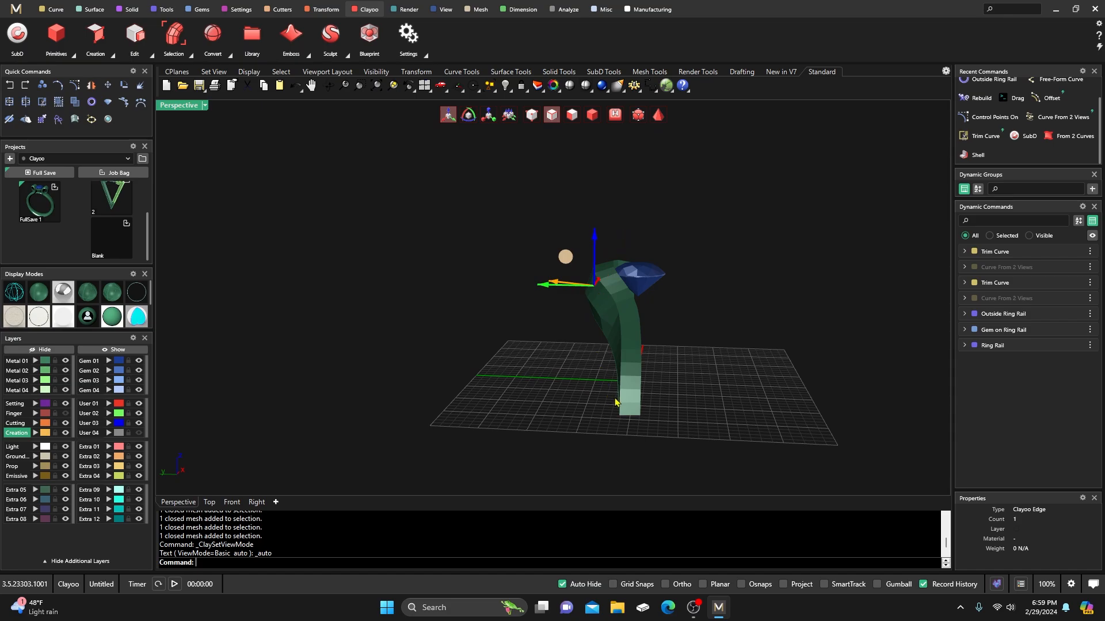
Step: Select the vertices along the outer side of the lower shank in the side view and shift them inward along the Y axis
scroll(615, 401, "up", 2)
left_click(532, 115)
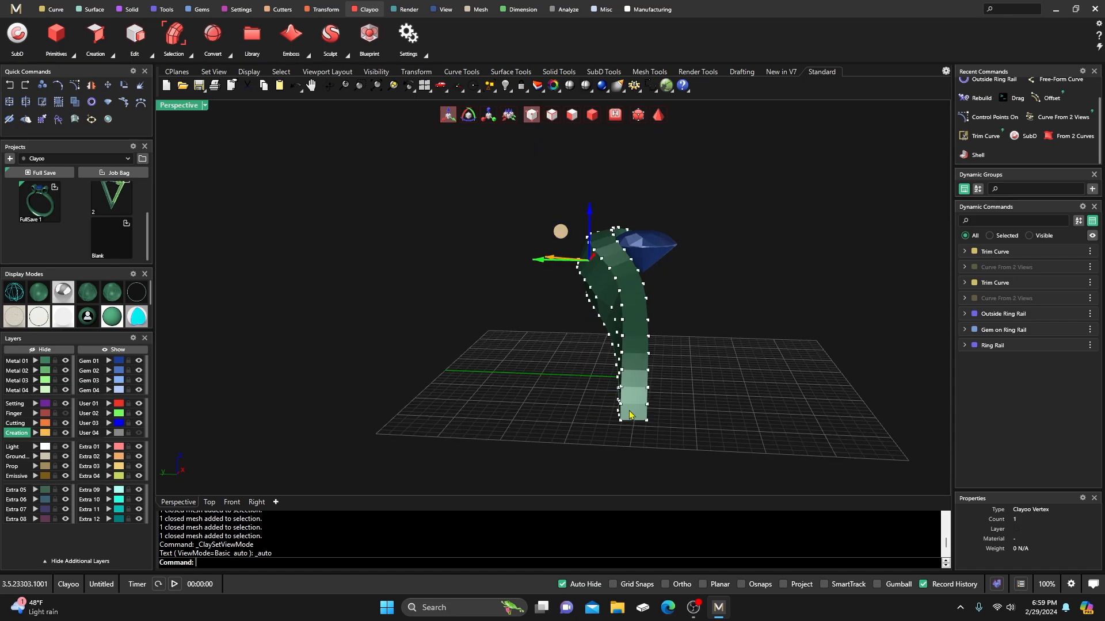
scroll(498, 353, "up", 2)
double_click(176, 106)
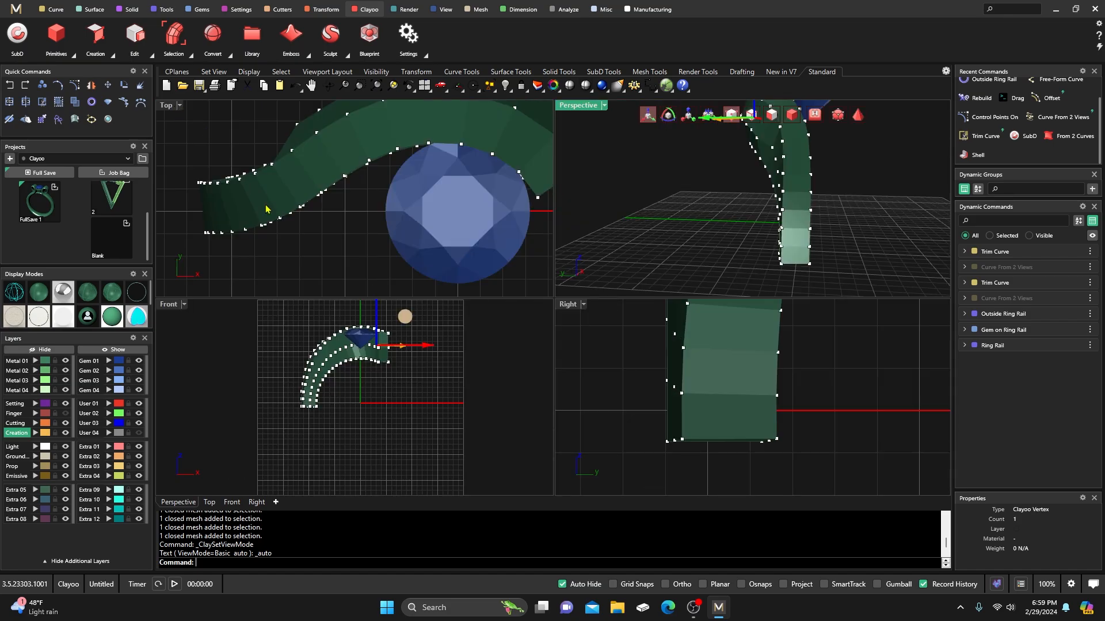
double_click(569, 306)
scroll(414, 348, "down", 3)
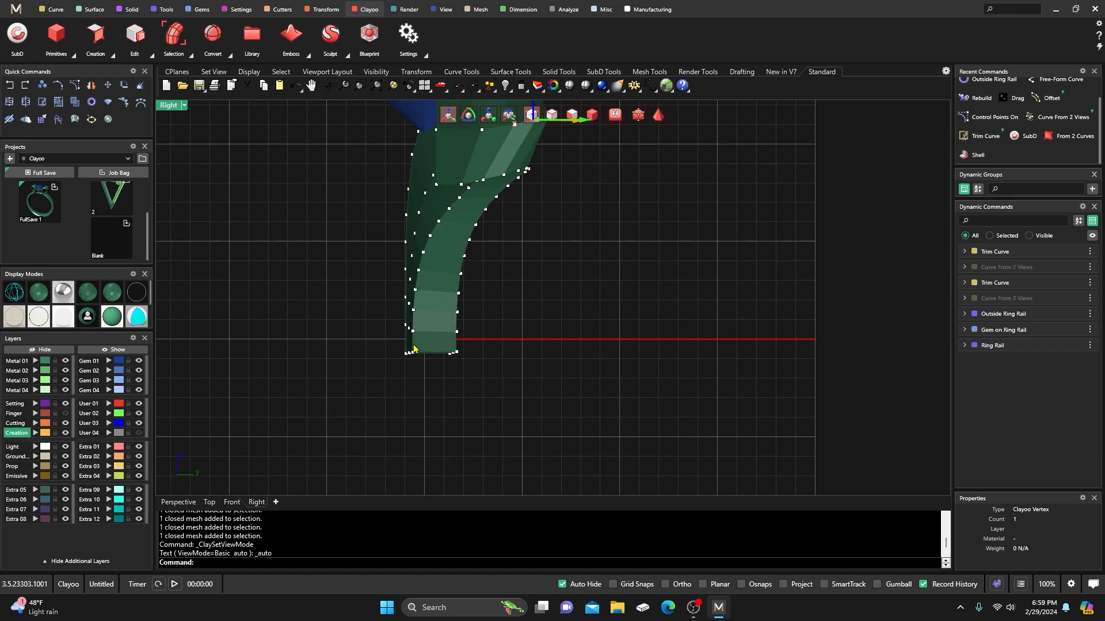
scroll(427, 387, "down", 2)
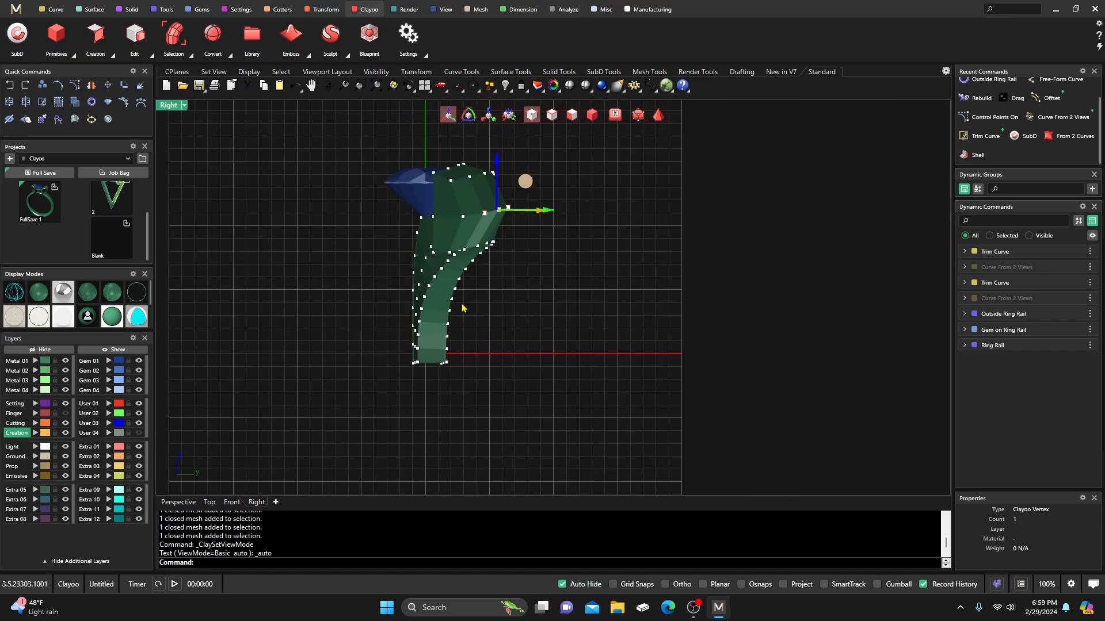
scroll(462, 307, "up", 4)
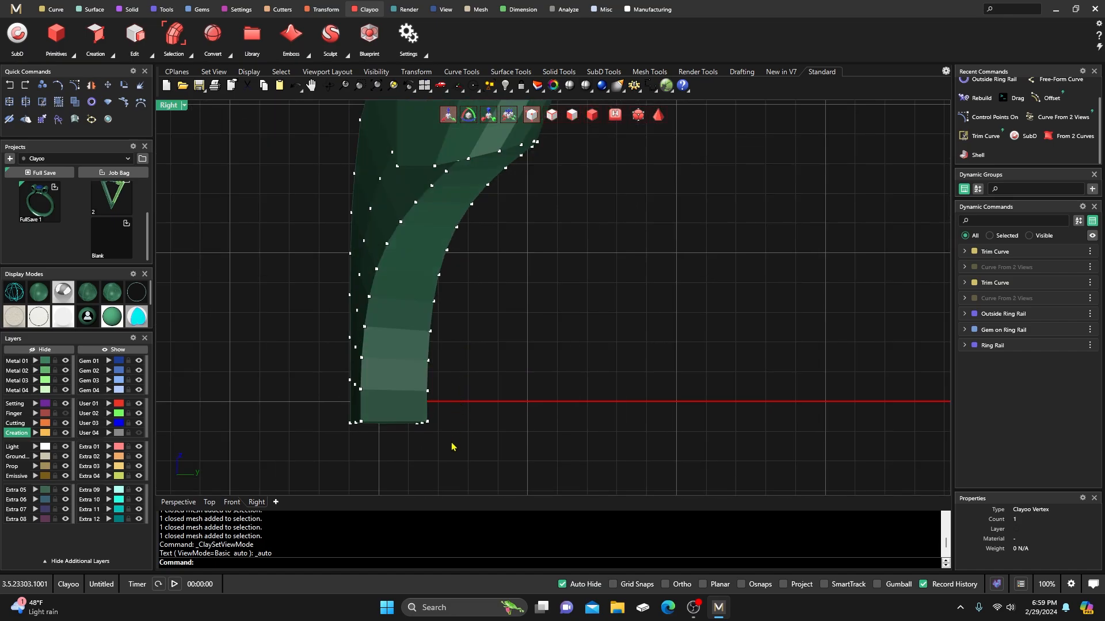
left_click_drag(452, 447, 426, 265)
left_click_drag(480, 360, 471, 359)
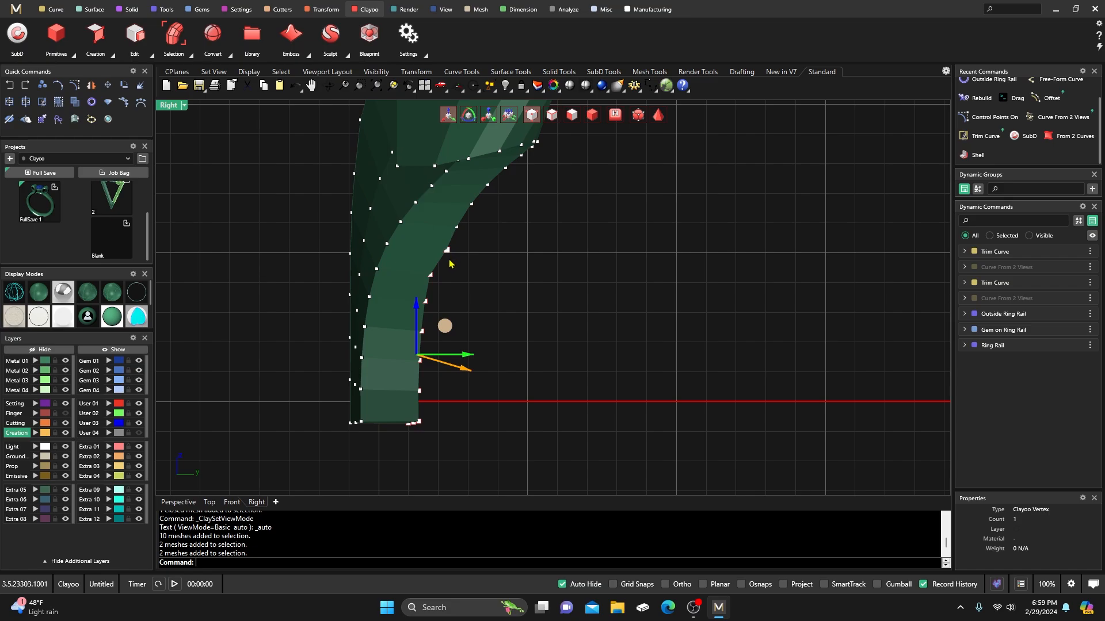
Step: Nudge the individual outer vertices just above the narrowed shank inward along Y to blend the curve, and clear the selection
left_click_drag(471, 275, 500, 228)
left_click(470, 240)
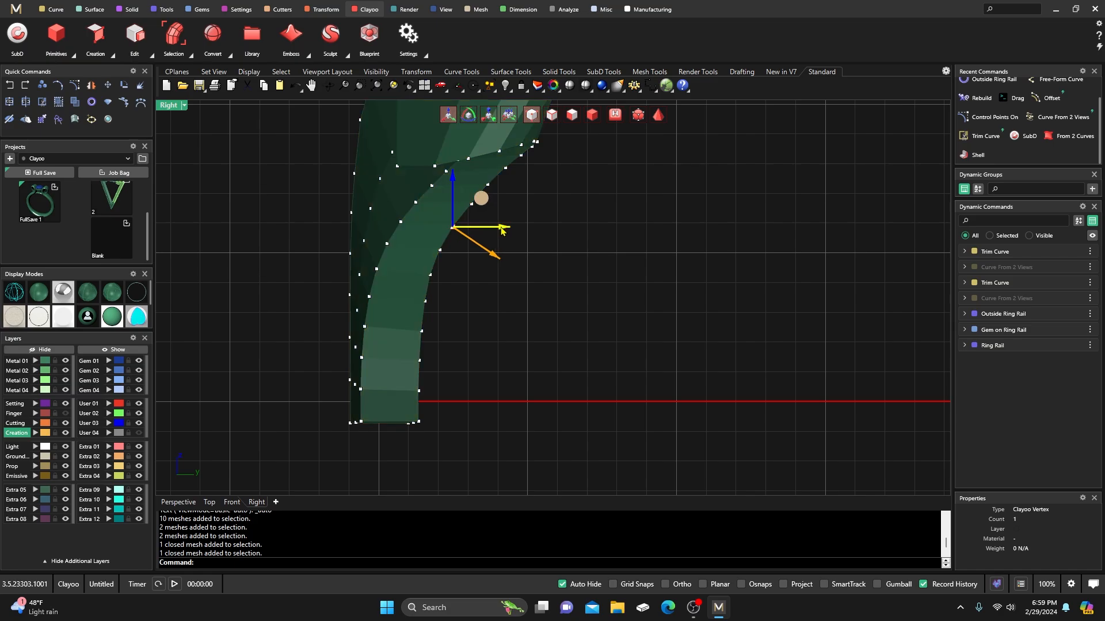
double_click(178, 107)
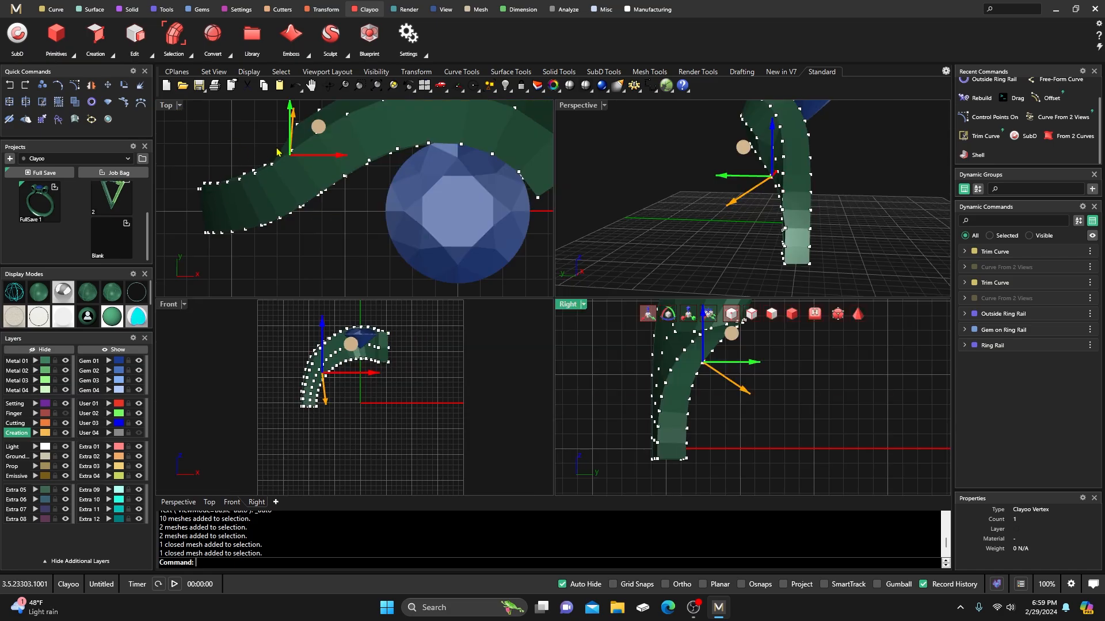
left_click(248, 143)
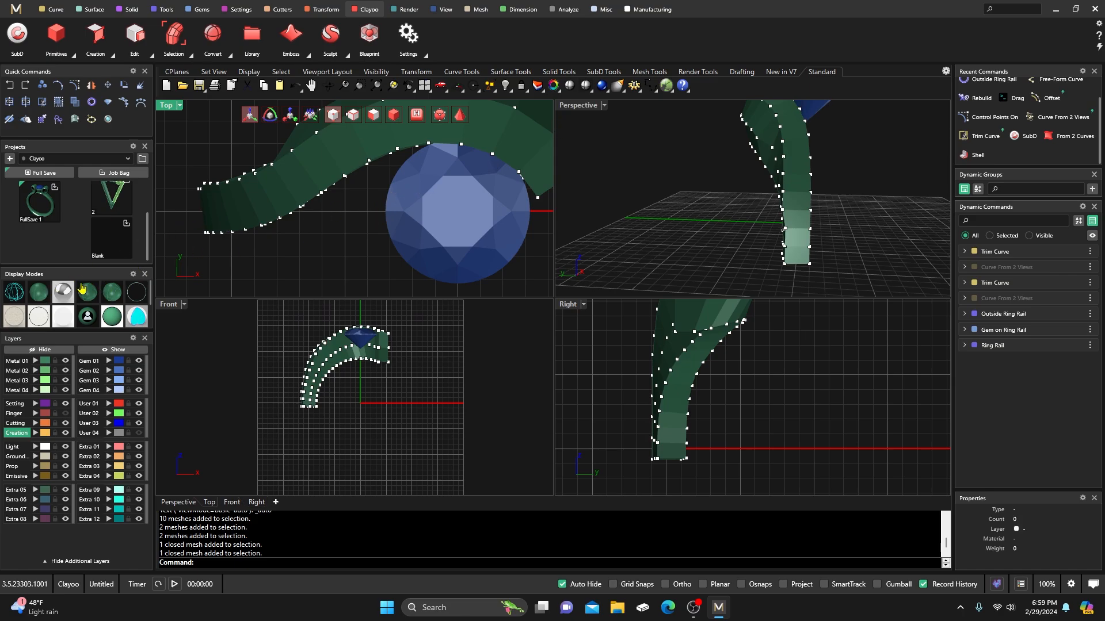
Step: Switch the band to smooth display and inspect the narrowed shank and its outer bend from several angles
left_click(460, 115)
double_click(573, 107)
right_click_drag(506, 242, 573, 280)
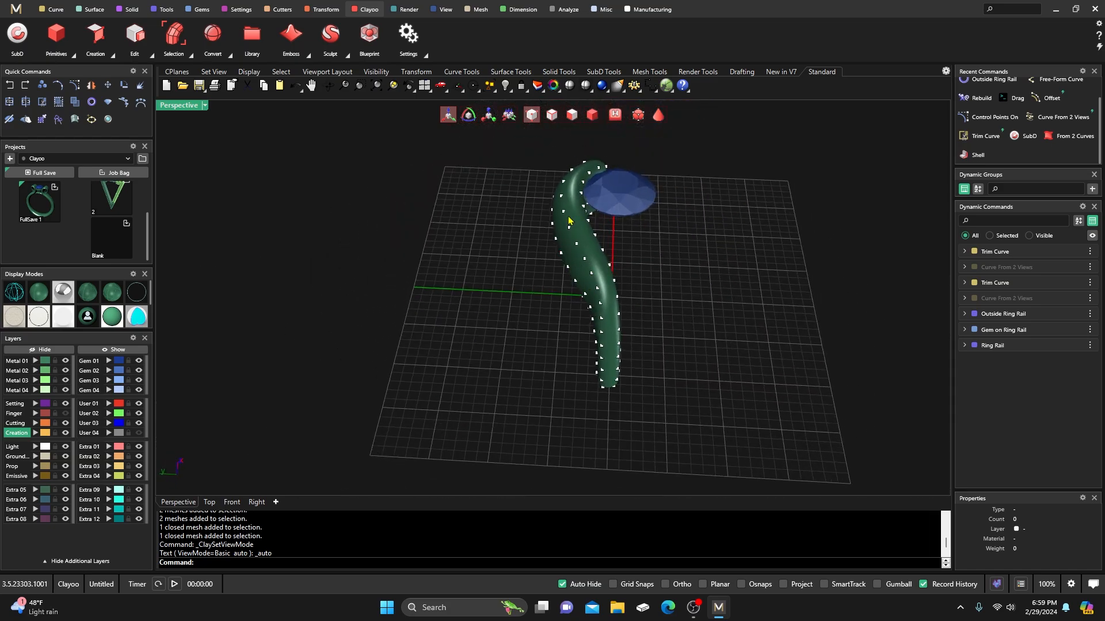
scroll(580, 305, "up", 5)
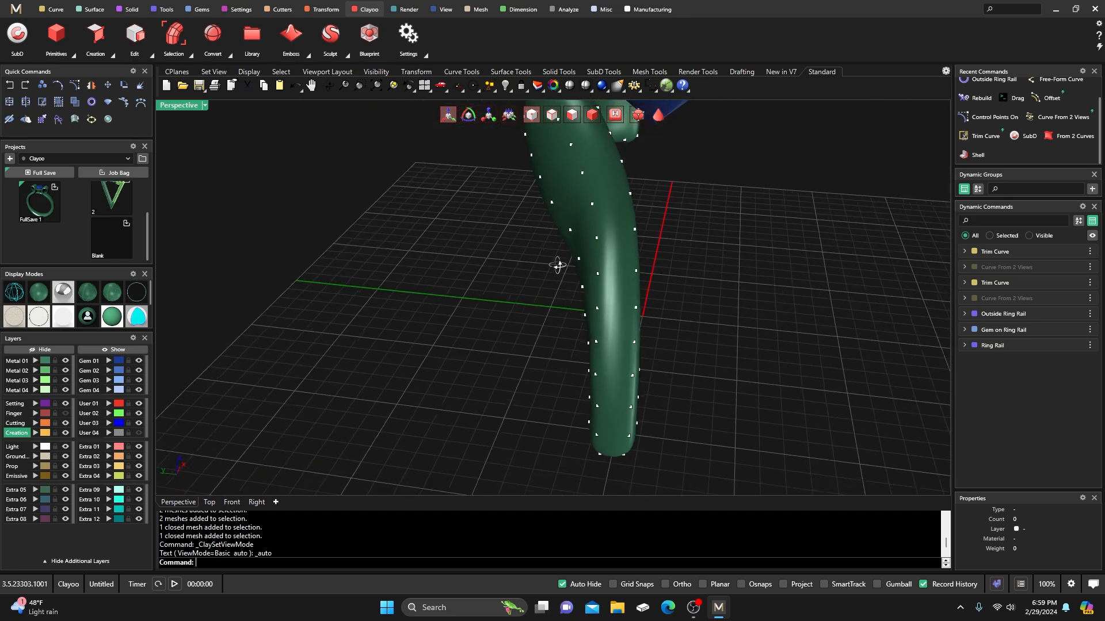
right_click_drag(580, 252, 646, 263)
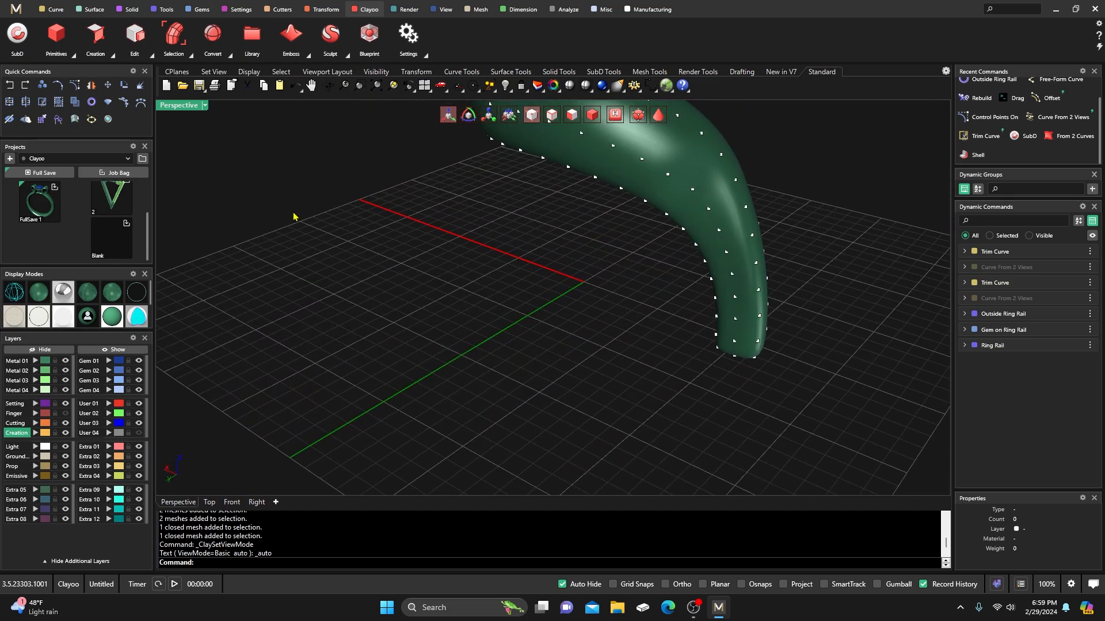
Step: Select the protruding vertex at the band's outer bend in the top view and pull it inward along the Y axis
double_click(181, 107)
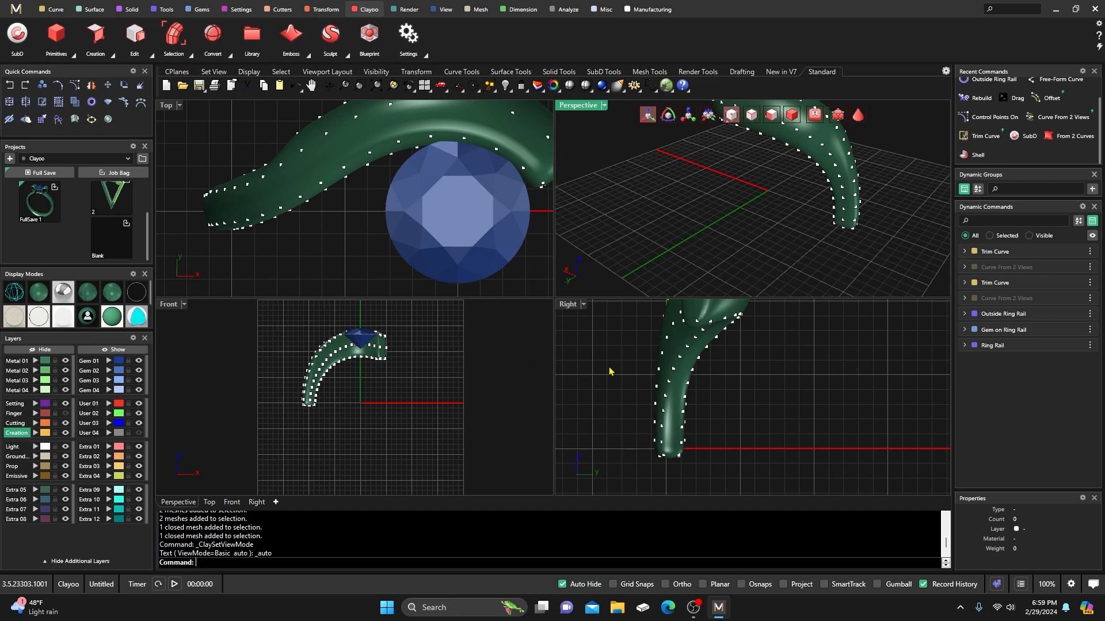
right_click_drag(377, 186, 371, 215)
scroll(612, 363, "down", 4)
right_click_drag(617, 374, 620, 409)
scroll(648, 397, "up", 8)
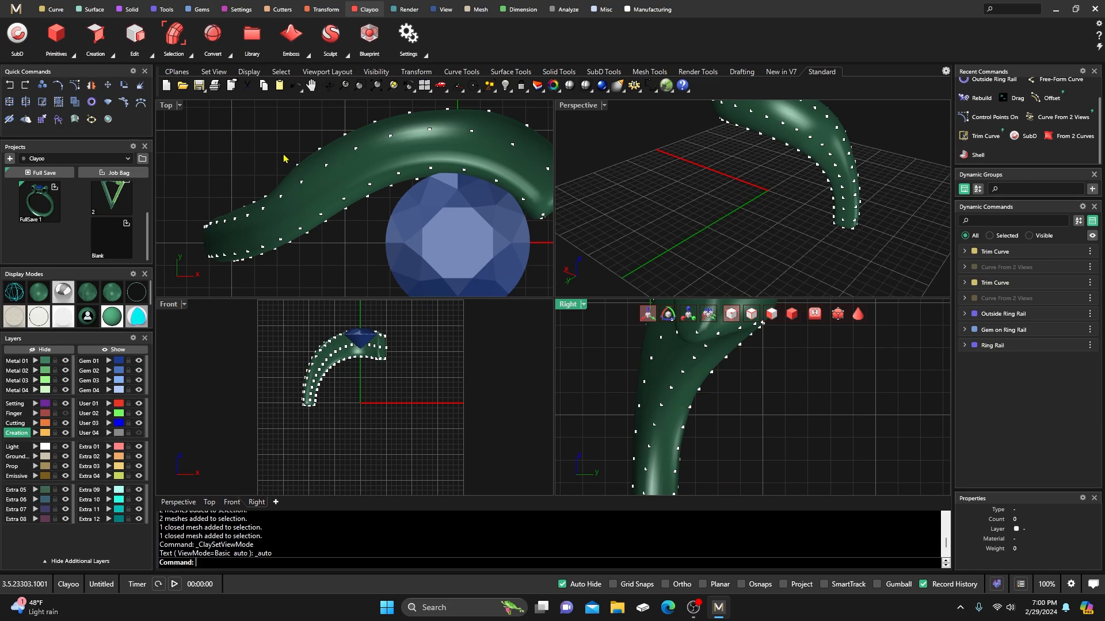
left_click_drag(285, 154, 309, 175)
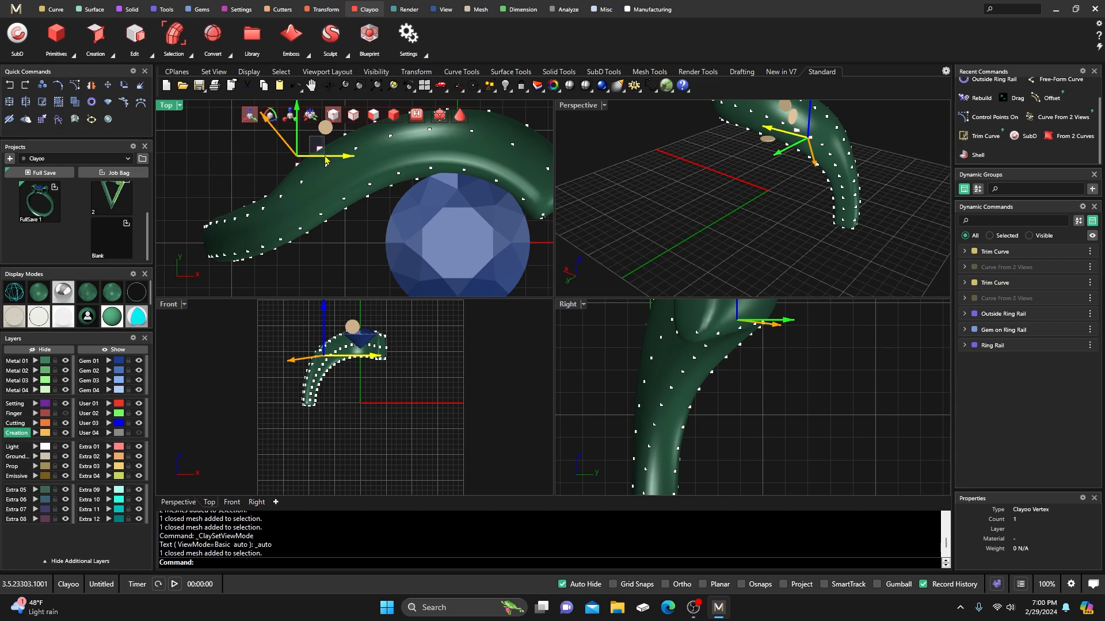
left_click(320, 153)
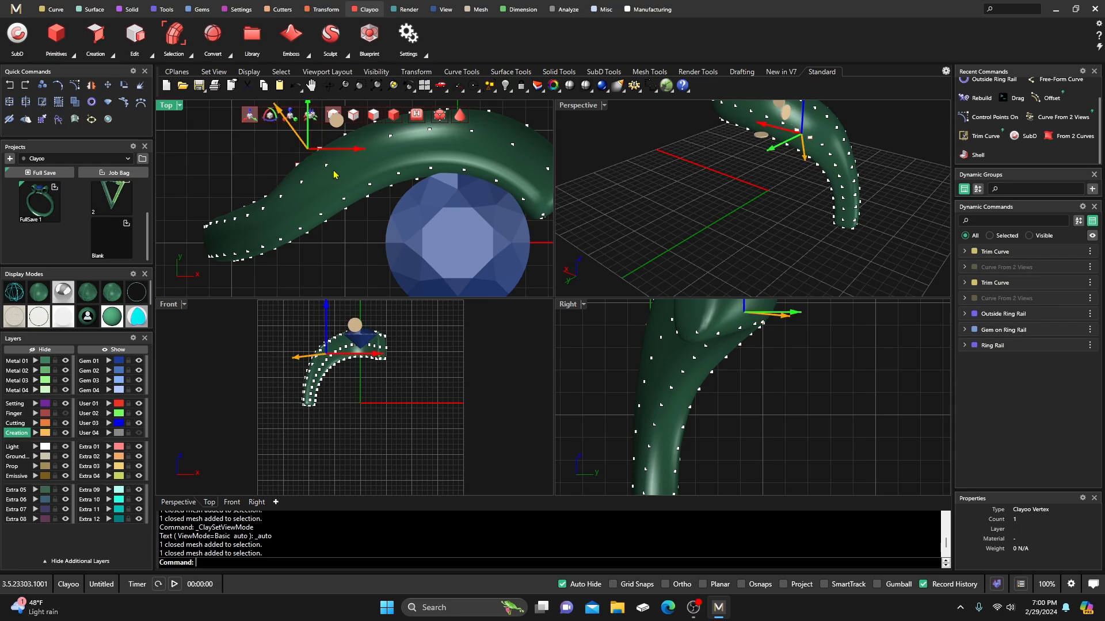
left_click(783, 333)
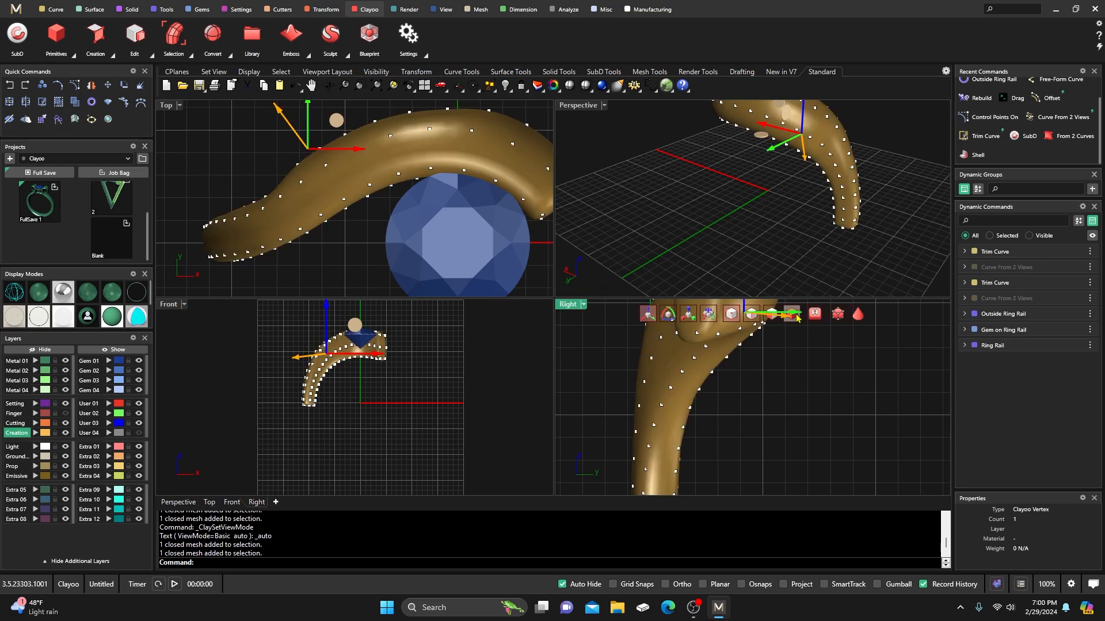
left_click_drag(797, 317, 785, 318)
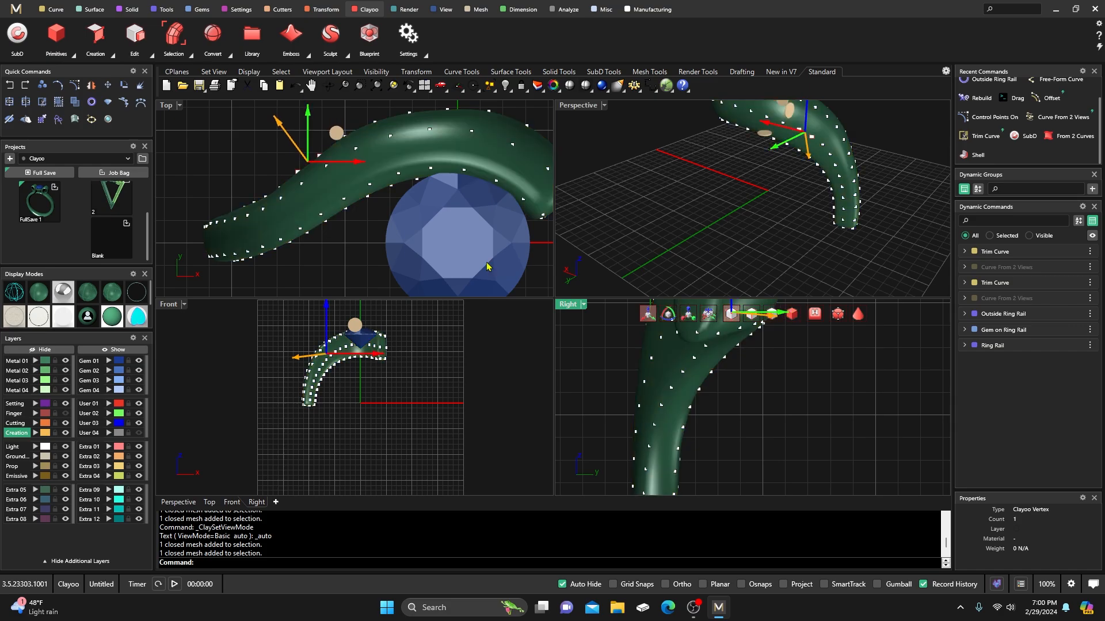
Step: Clear the selection and inspect the smooth band around its wide gem end in perspective
left_click(725, 207)
scroll(723, 230, "down", 3)
right_click_drag(730, 236, 645, 177)
left_click(691, 206)
double_click(569, 105)
right_click_drag(657, 253, 573, 256)
scroll(548, 315, "up", 3)
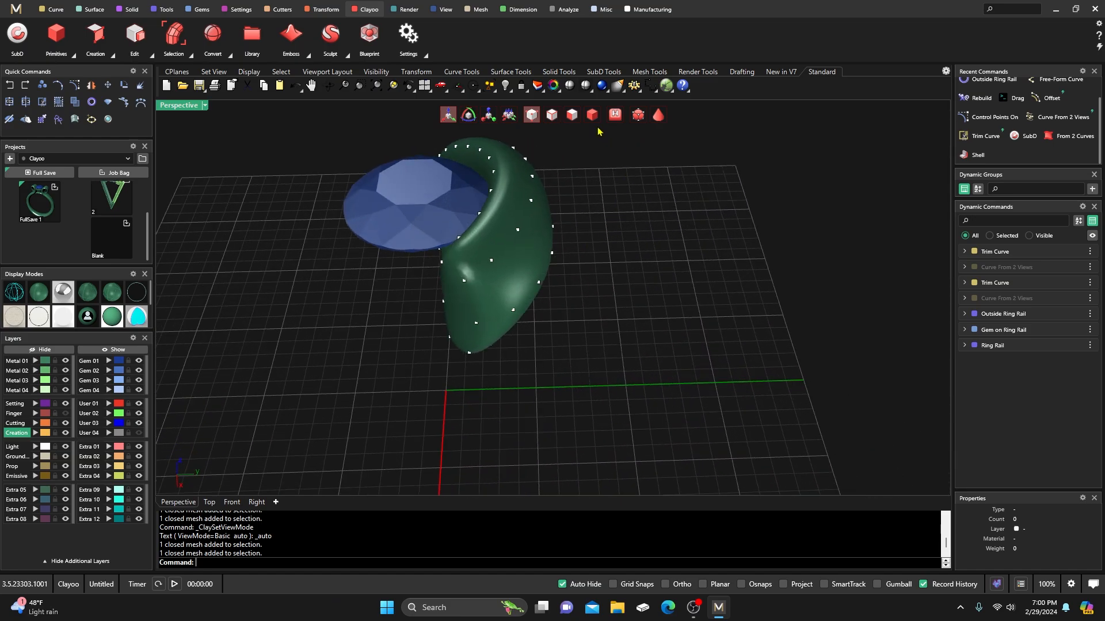
Step: Select the face at the band's wide tip in box display, return to smooth display and pull the face outward along its normal
left_click(659, 115)
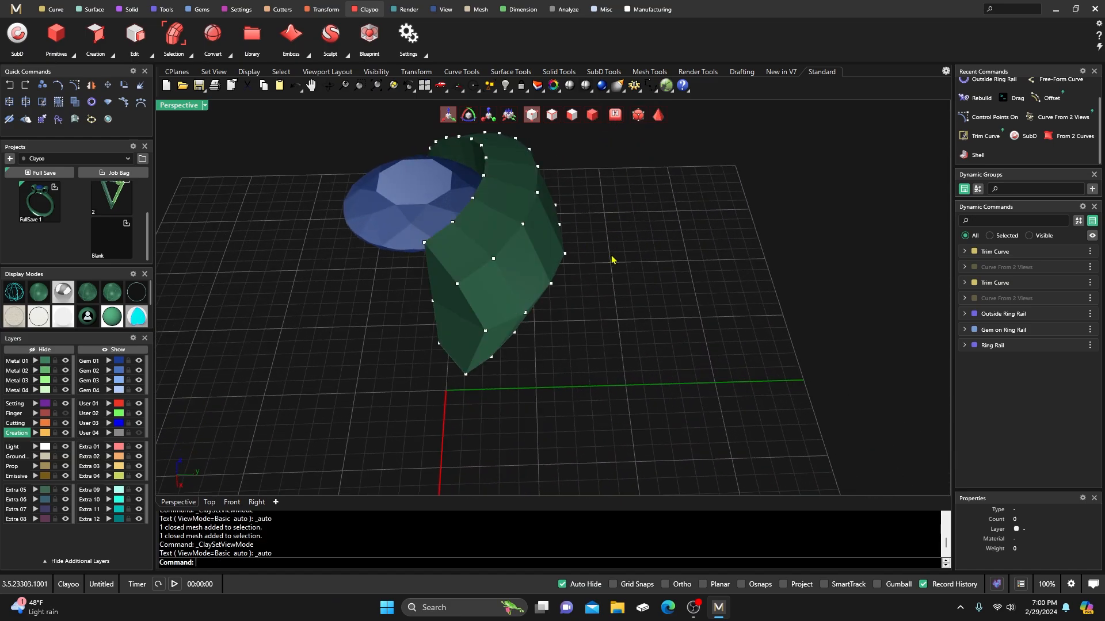
mouse_move(611, 259)
right_mouse_down()
mouse_move(641, 226)
mouse_move(613, 251)
right_mouse_up()
left_click(592, 115)
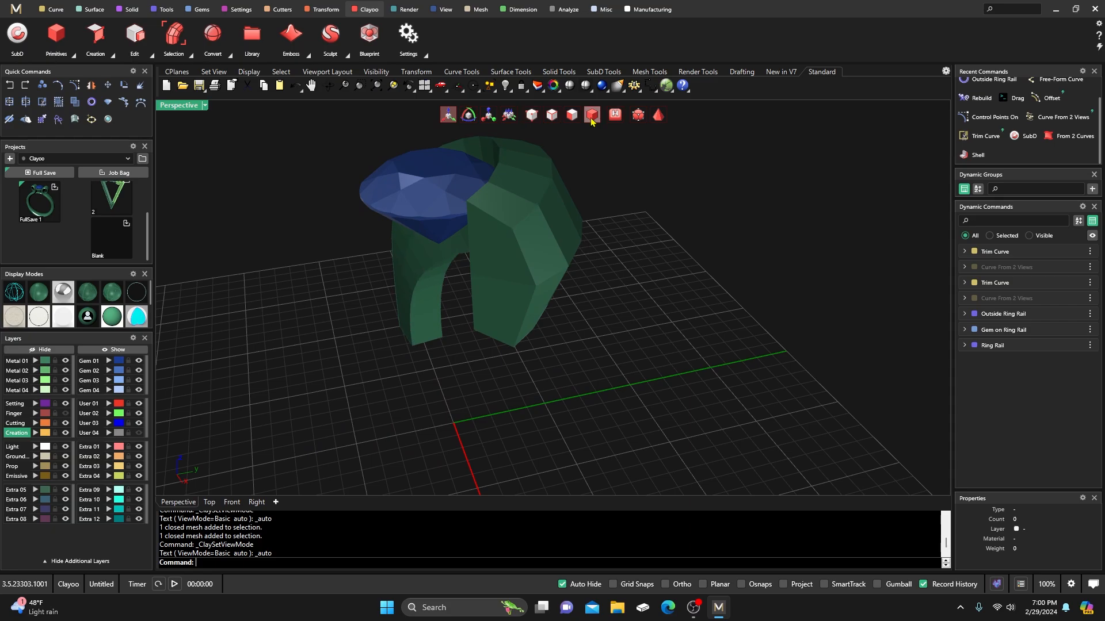
left_click(571, 115)
left_click(506, 252)
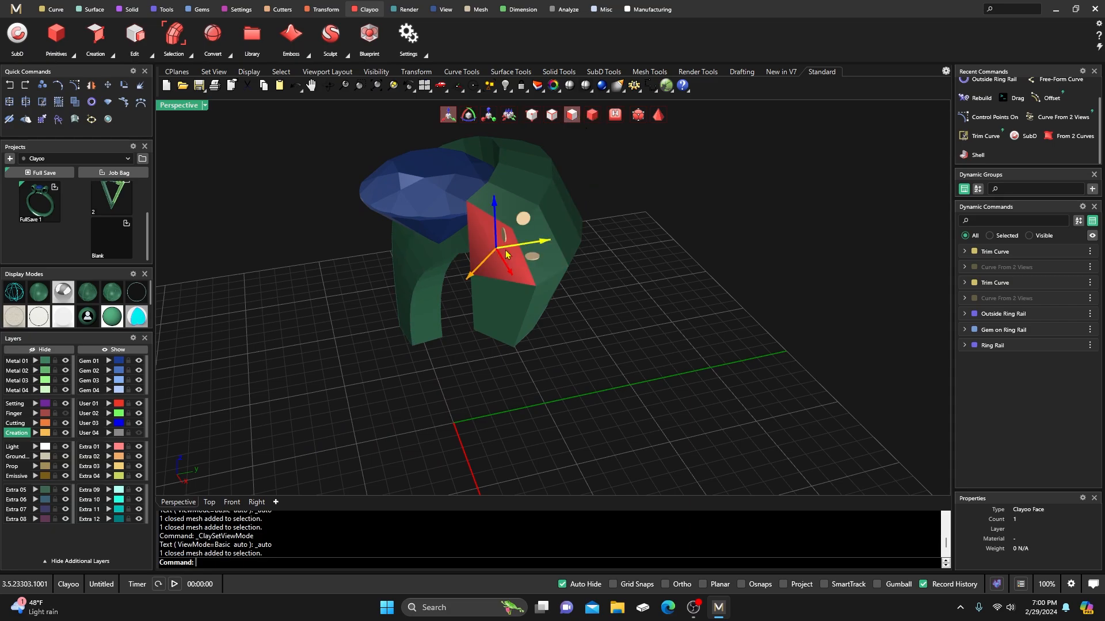
right_click_drag(584, 311, 371, 325)
left_click(657, 118)
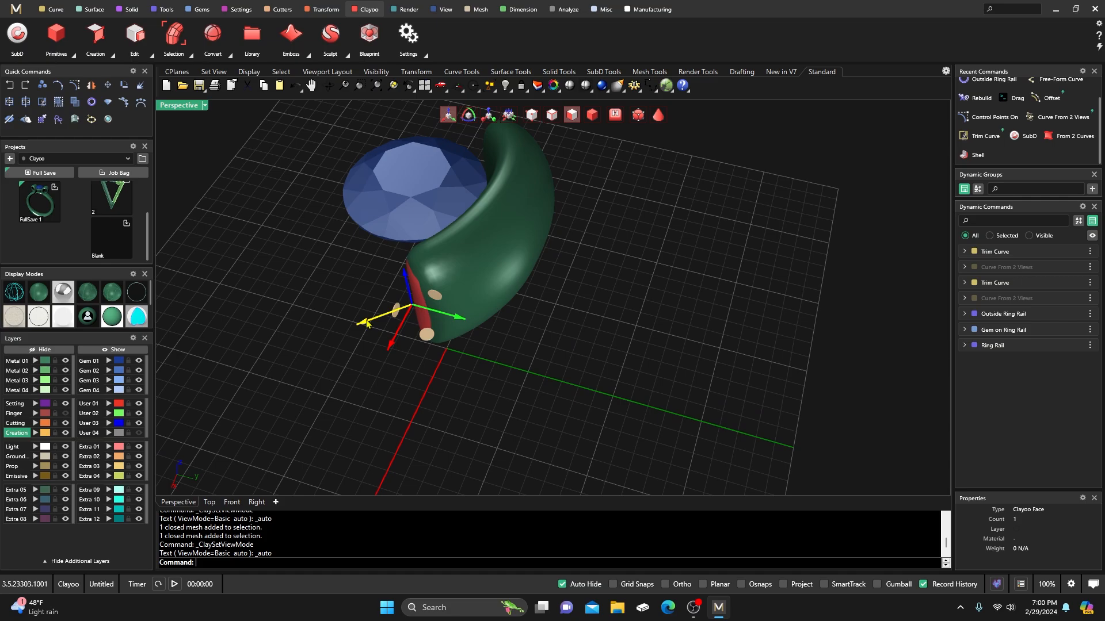
left_click_drag(366, 323, 352, 331)
Step: Shift the selected tip face slightly down and inward in the top view so the tip wraps closer to the gem
right_click_drag(352, 331, 663, 371)
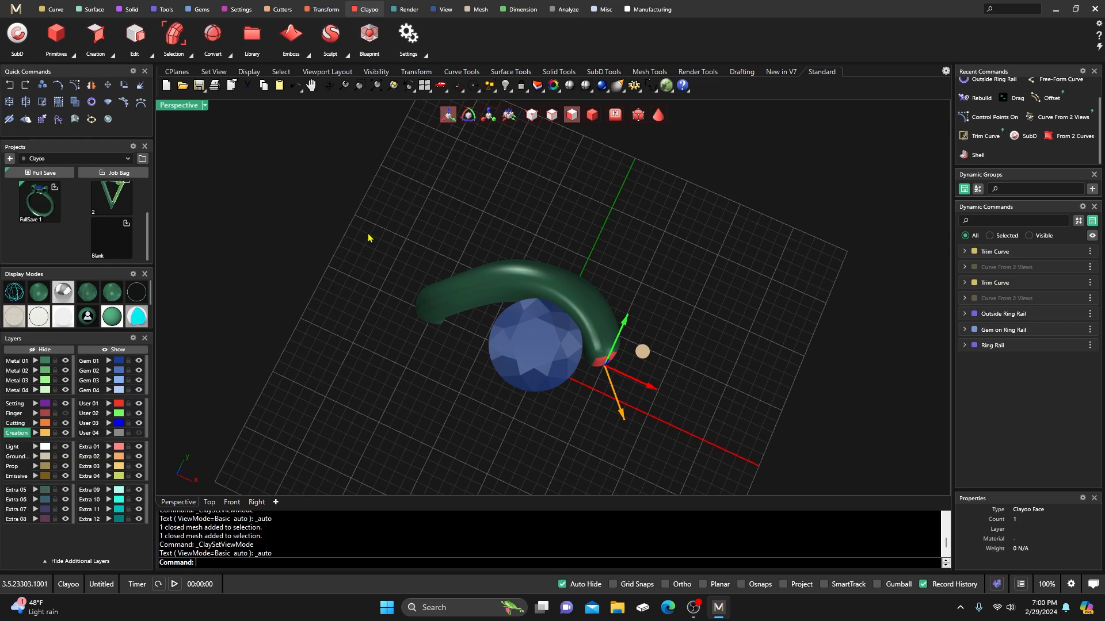
double_click(180, 106)
right_click_drag(316, 183, 224, 181)
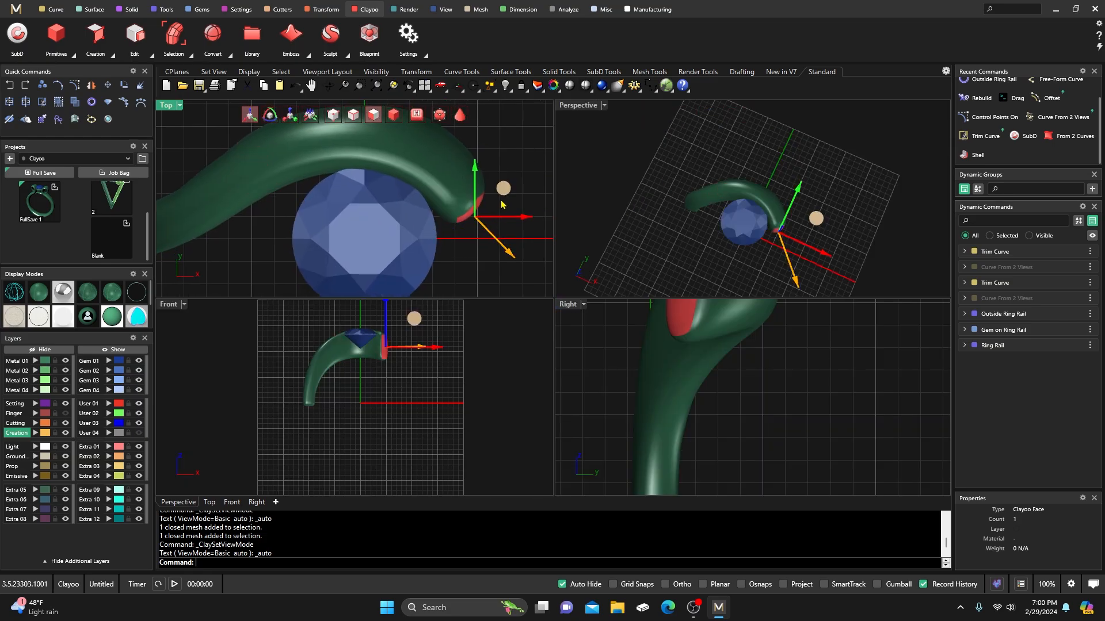
left_click_drag(504, 191, 501, 198)
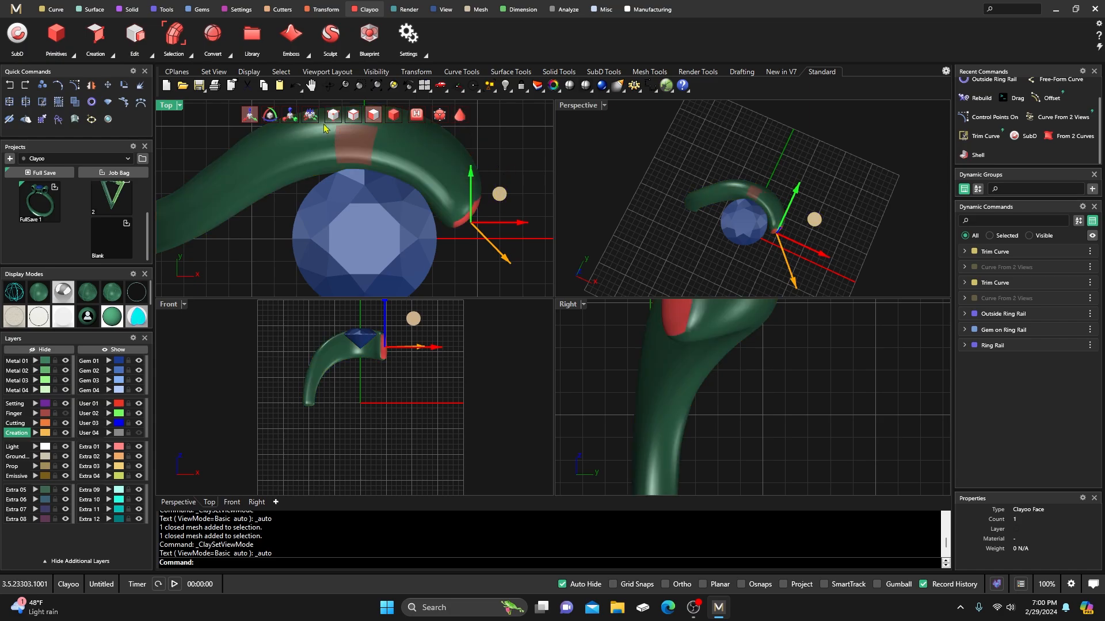
Step: Rotate the tip face slightly clockwise about the vertical axis in the top view and clear the selection
left_click(270, 114)
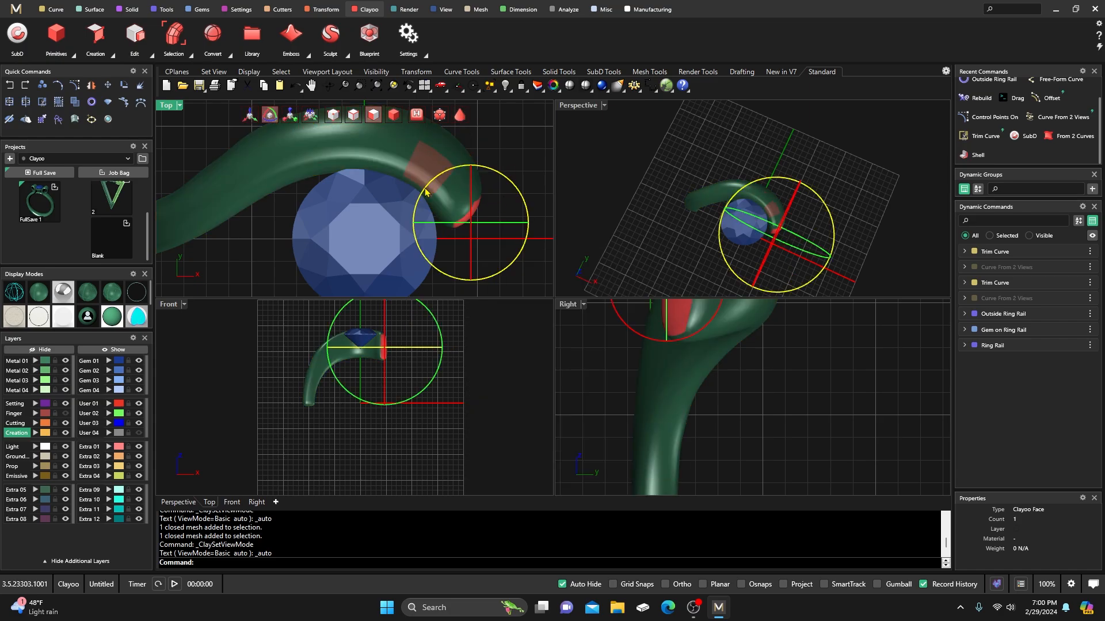
left_click_drag(507, 178, 519, 202)
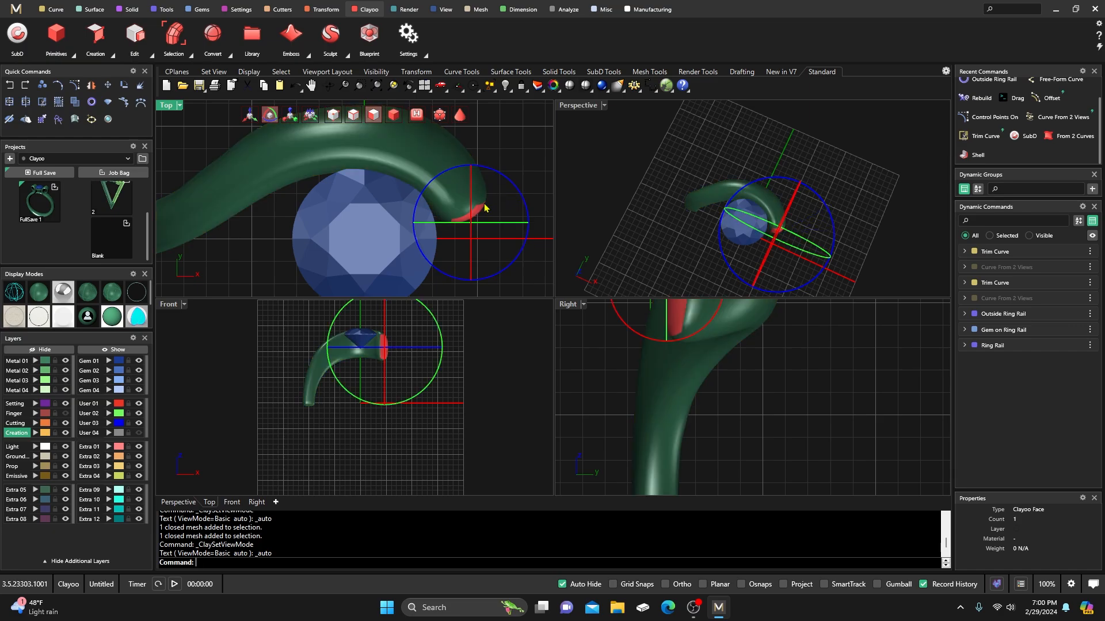
left_click(490, 144)
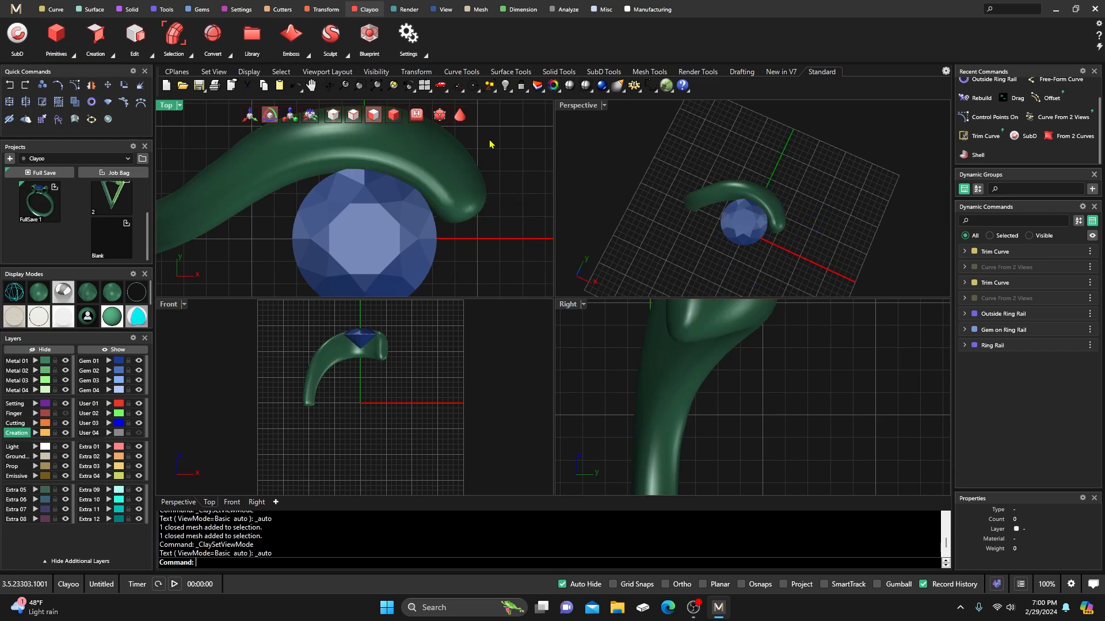
Step: Show the Finger layer's ring circles and inspect how the smooth band follows them in perspective
scroll(506, 177, "down", 5)
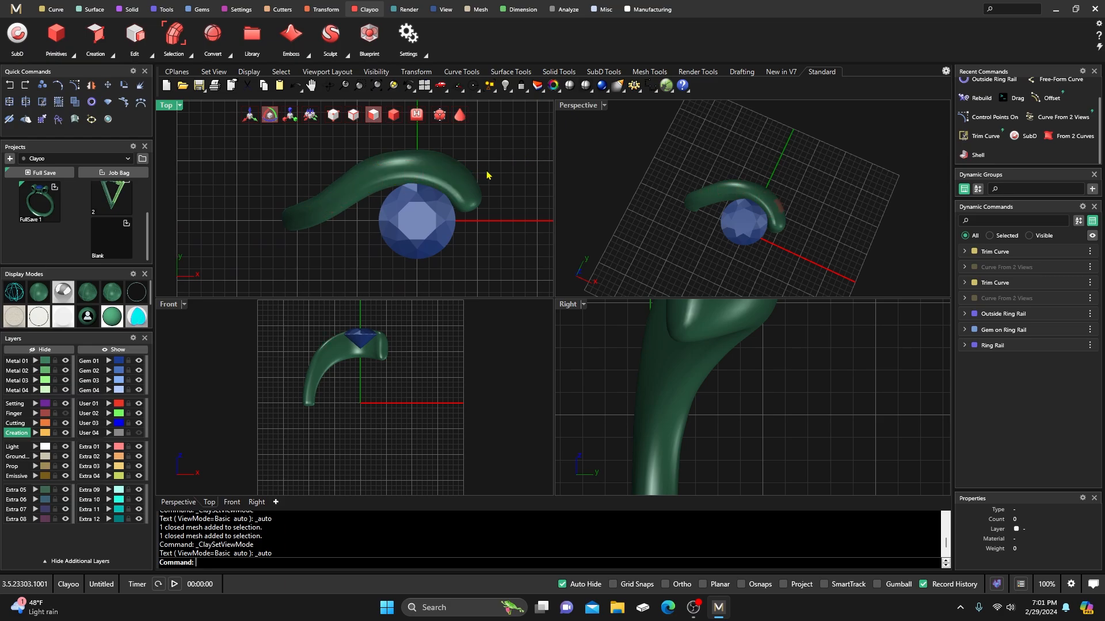
double_click(578, 105)
right_click_drag(552, 213, 378, 318)
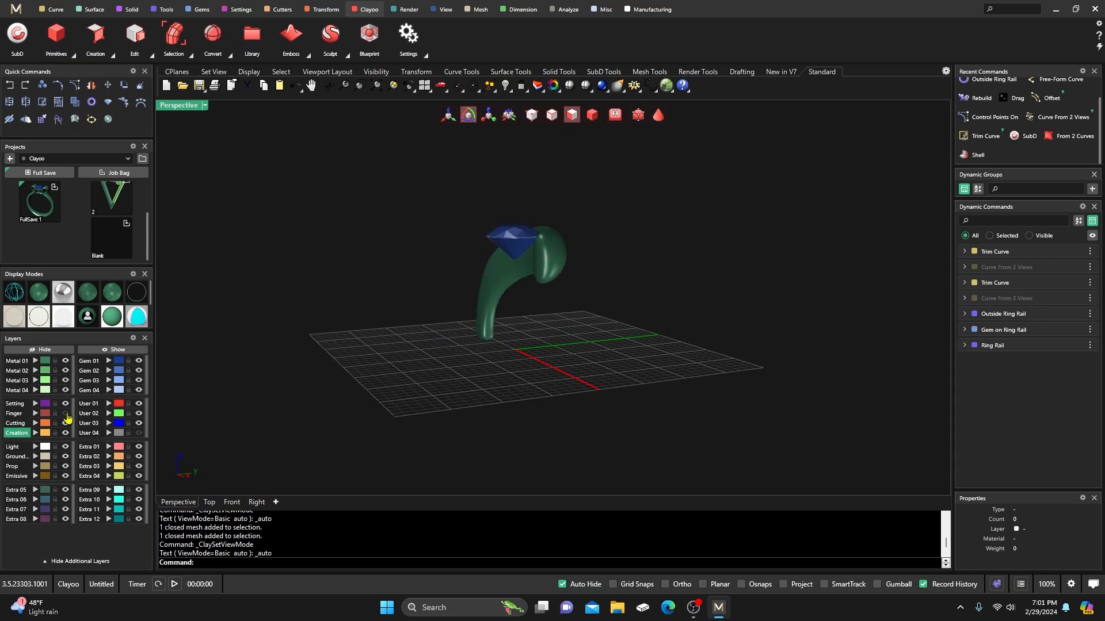
right_click_drag(321, 378, 419, 334)
right_click_drag(401, 286, 460, 283)
Step: Select the vertices at the band's narrow end in the front view and move them slightly down along the vertical axis
double_click(179, 107)
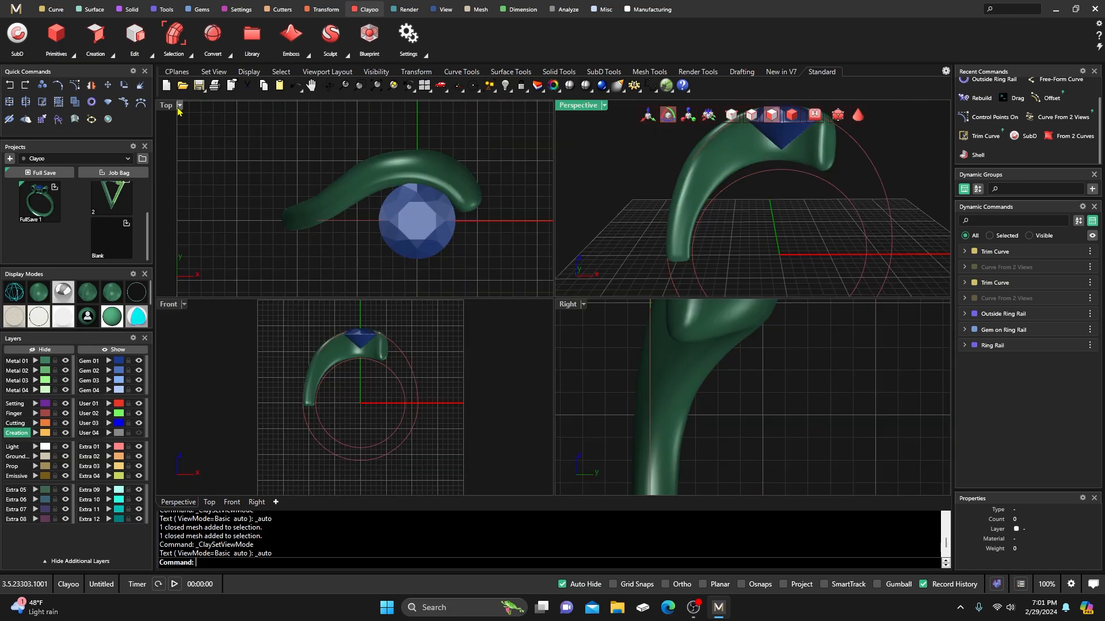
scroll(285, 386, "up", 8)
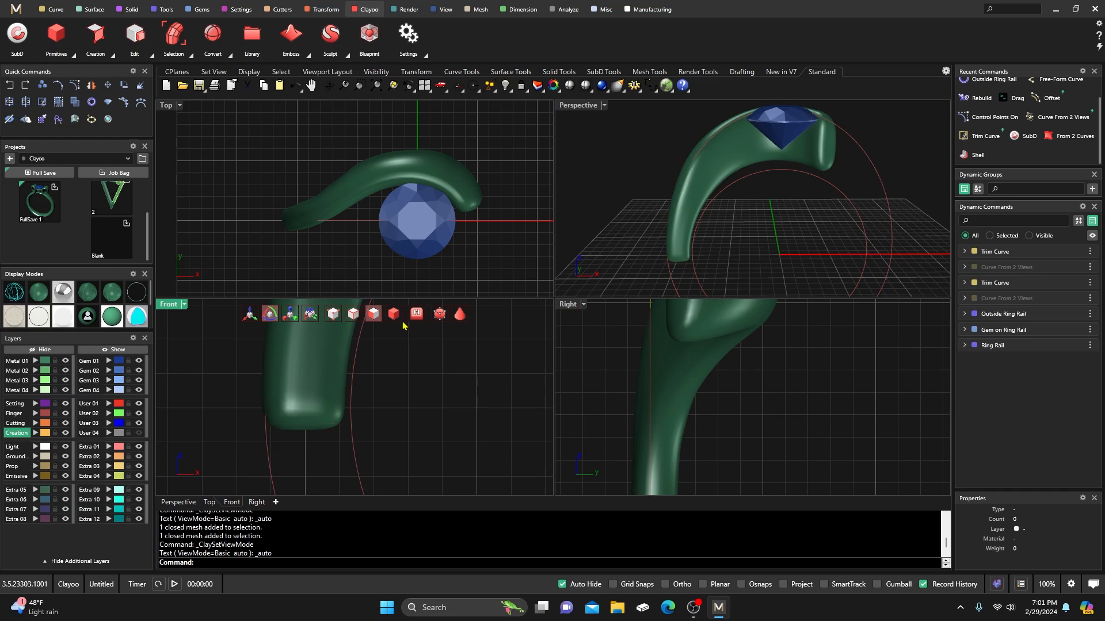
left_click(333, 317)
left_click_drag(258, 441, 399, 405)
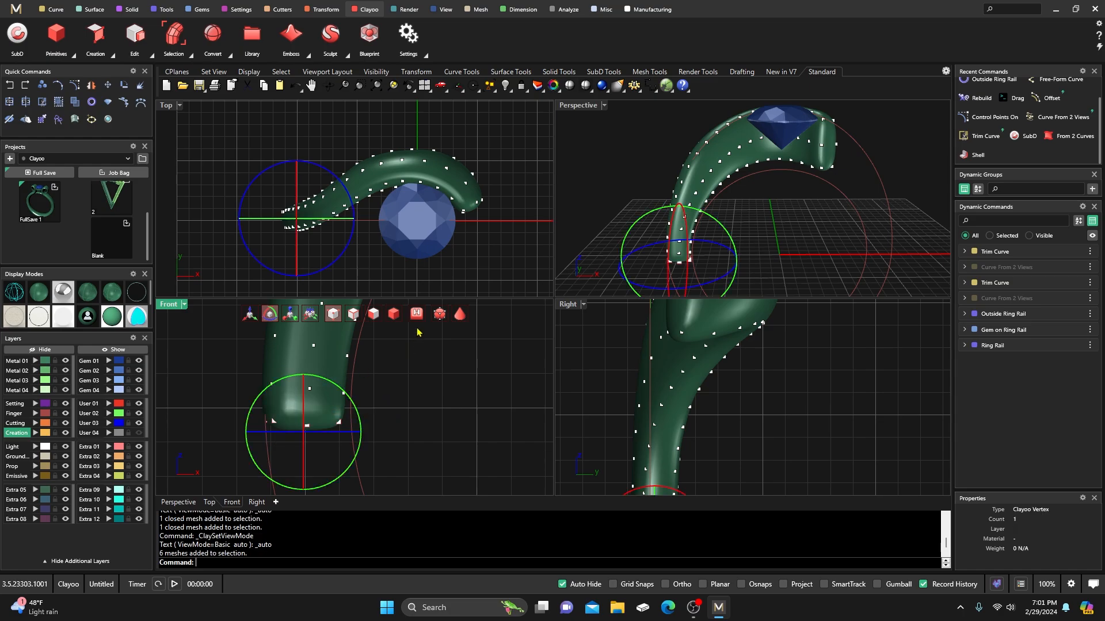
left_click(249, 315)
scroll(368, 379, "down", 4)
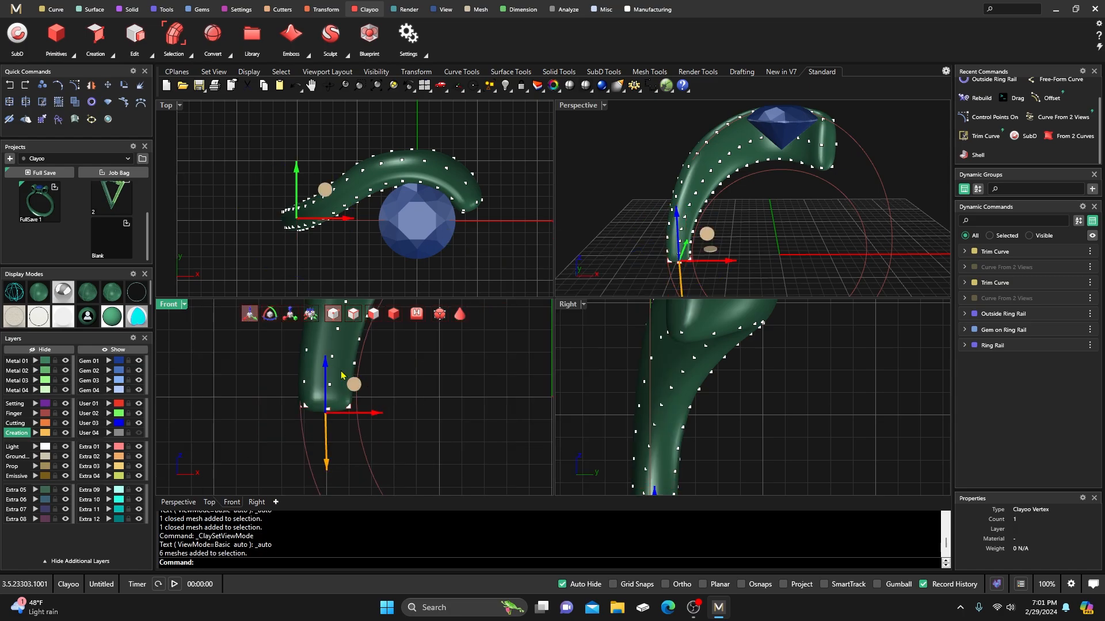
mouse_move(325, 366)
left_mouse_down()
mouse_move(324, 386)
mouse_move(351, 383)
mouse_move(341, 374)
left_mouse_up()
left_click(366, 389)
Step: Lock the Finger layer and shift the inner-edge vertices just above the narrow end along X to the inner finger rail
scroll(357, 412, "up", 3)
left_click(373, 388)
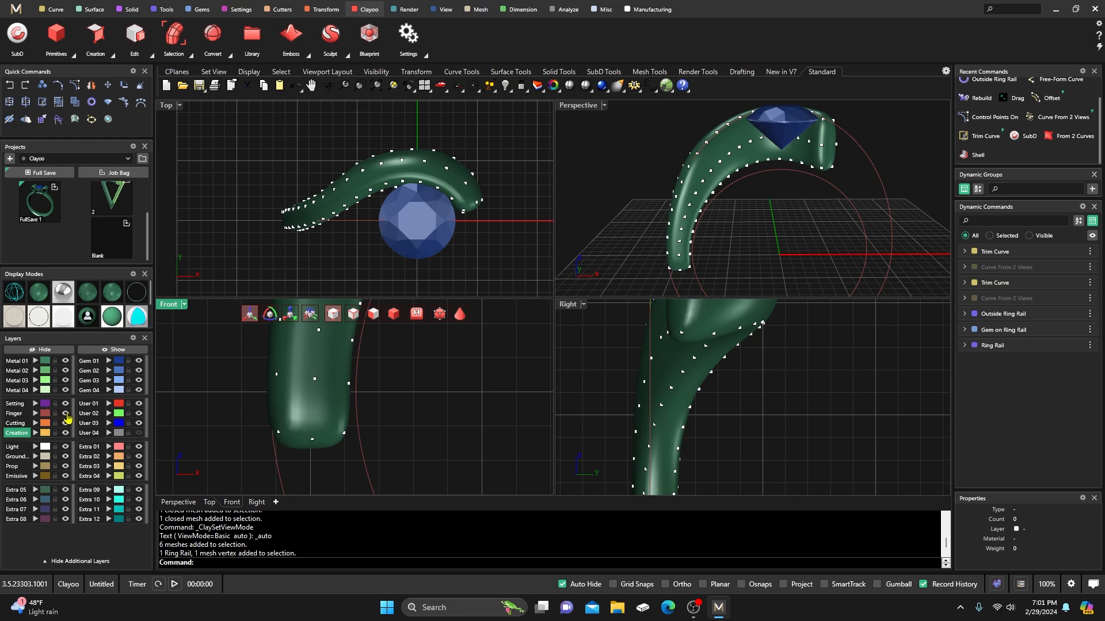
left_click_drag(377, 398, 342, 375)
left_click_drag(408, 383, 418, 383)
left_click(353, 461)
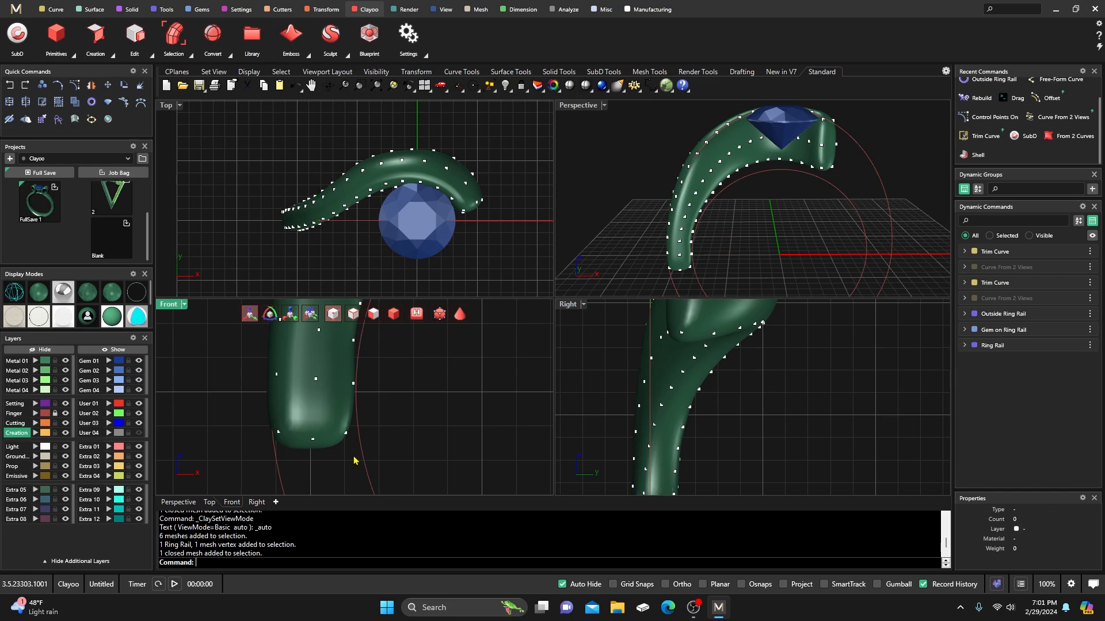
Step: Shift the inner corner vertices at the bottom of the narrow end along X toward the inner finger rail
left_click_drag(337, 457, 370, 417)
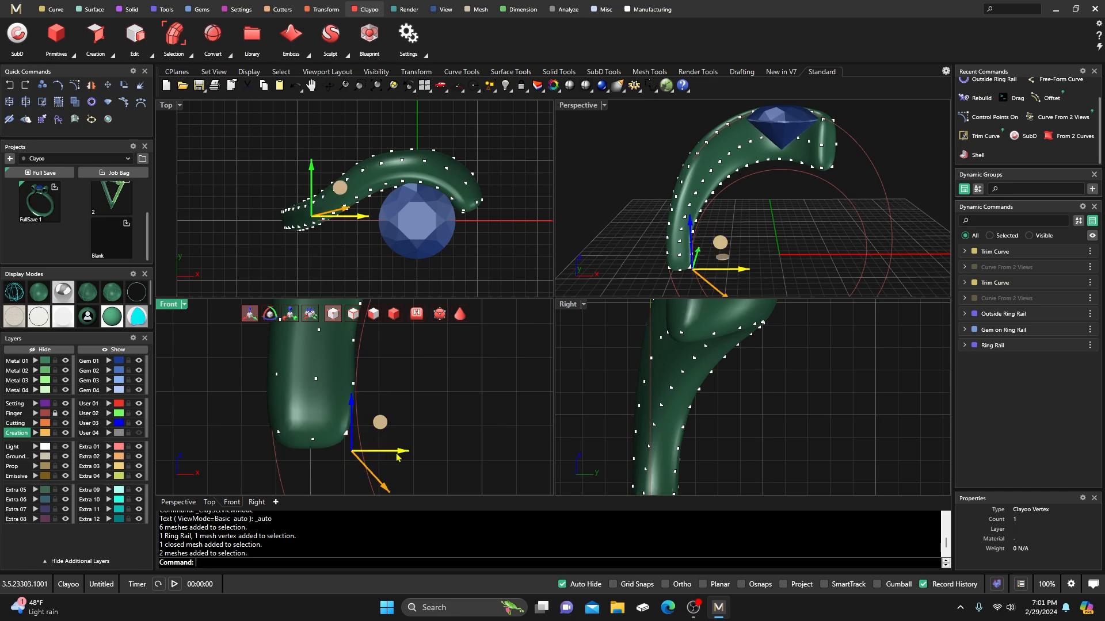
left_click_drag(398, 453, 408, 453)
left_click(417, 402)
Step: Adjust the lower shank's successive inner-edge vertices along X in the front view so they follow the inner finger rail
right_click_drag(417, 402, 401, 442)
left_click_drag(349, 399, 396, 387)
right_click_drag(425, 356, 417, 406)
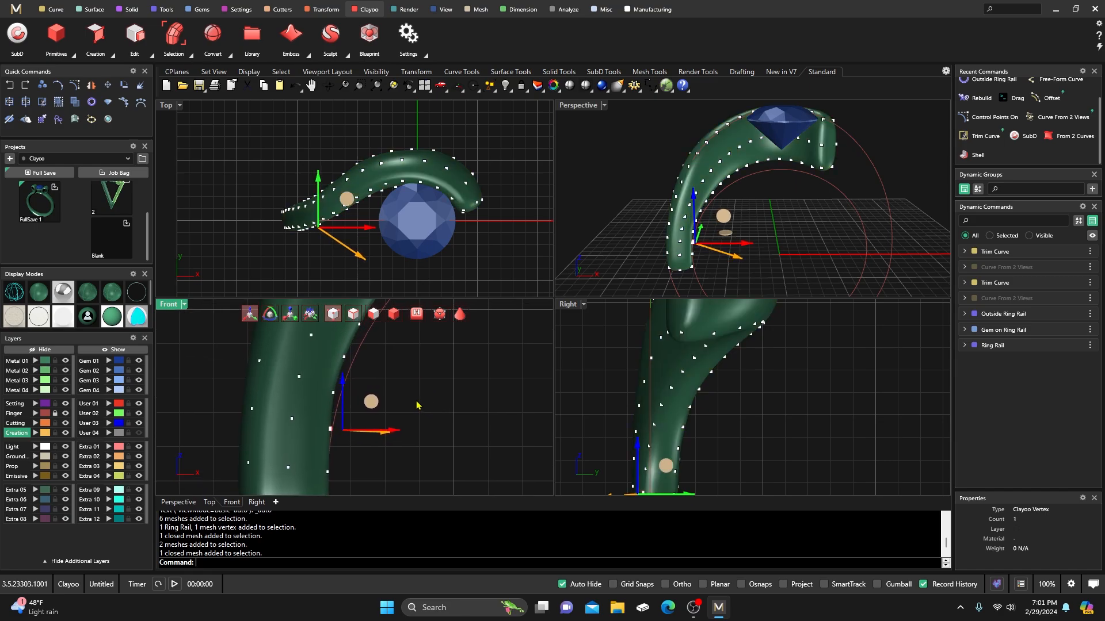
left_click(366, 409)
mouse_move(367, 403)
left_mouse_down()
mouse_move(319, 389)
mouse_move(387, 396)
left_mouse_up()
right_click_drag(453, 384, 442, 411)
left_click(378, 398)
left_click_drag(336, 386, 403, 390)
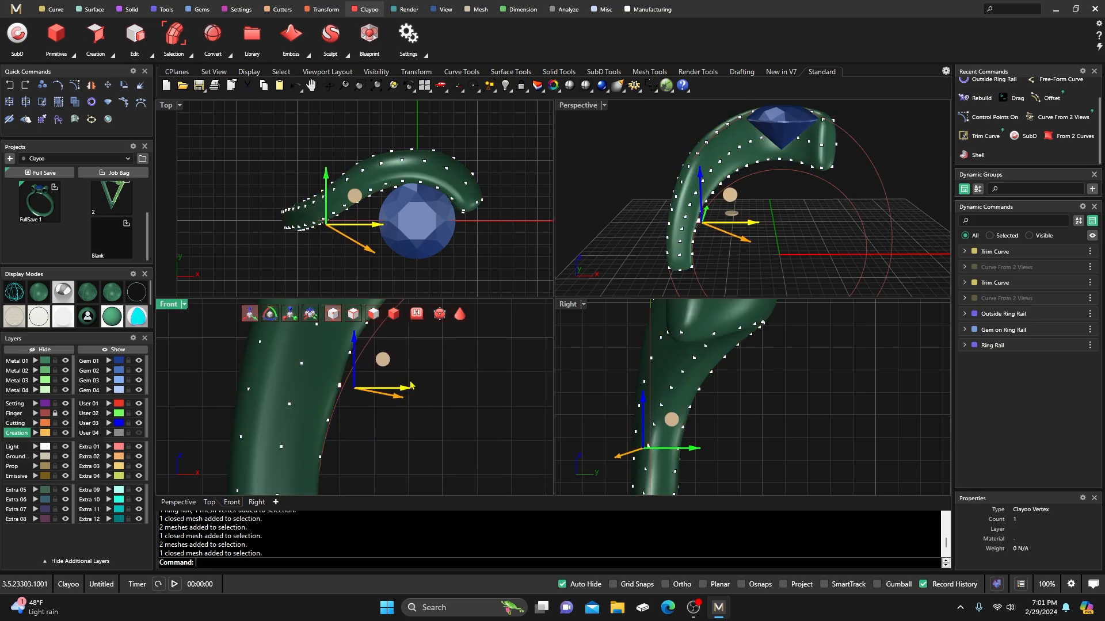
right_click_drag(427, 380, 420, 403)
left_click(382, 399)
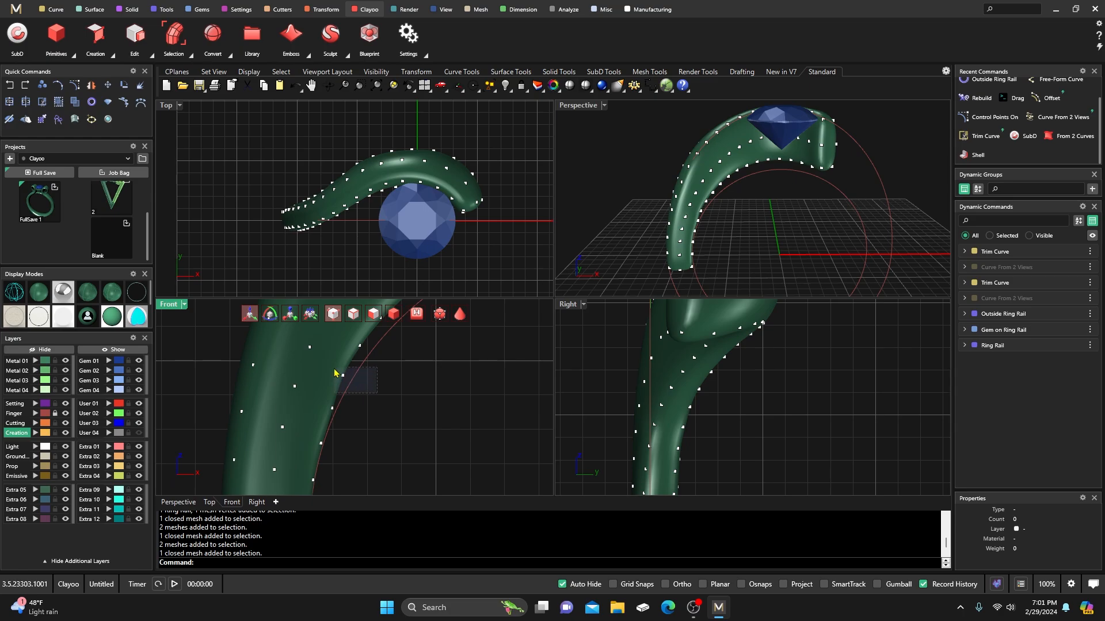
Step: Continue up the shank's curve in the front view, shifting each next inner-edge vertex along X onto the inner finger rail
left_click_drag(334, 370, 420, 392)
right_click_drag(439, 362, 424, 397)
left_click(408, 401)
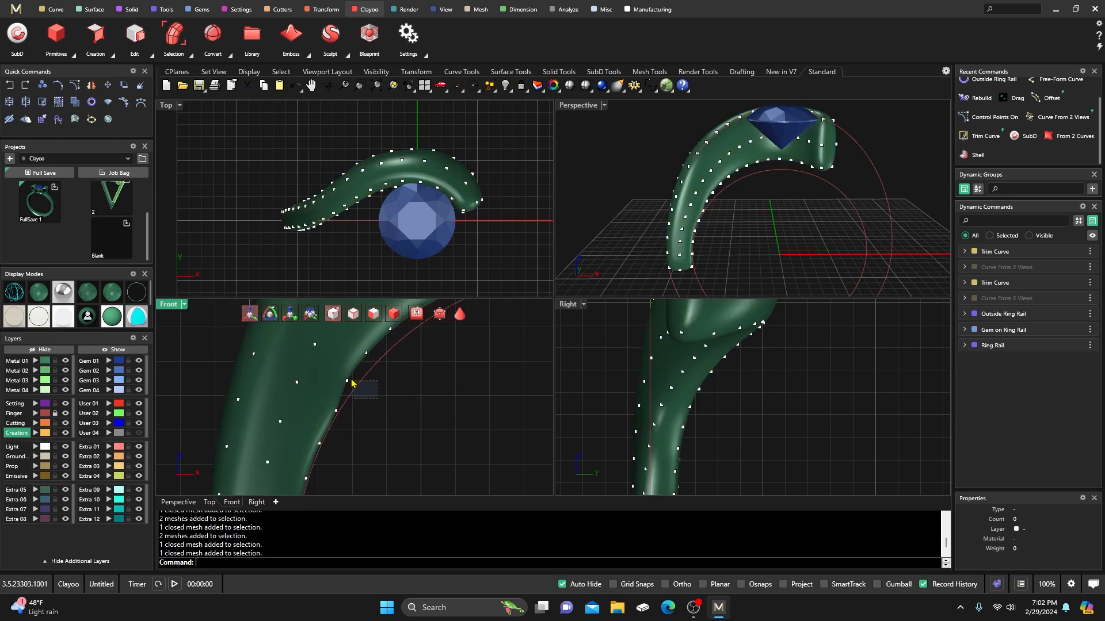
left_click_drag(344, 372, 344, 372)
left_click_drag(410, 390, 434, 392)
right_click_drag(461, 386, 437, 401)
left_click(437, 401)
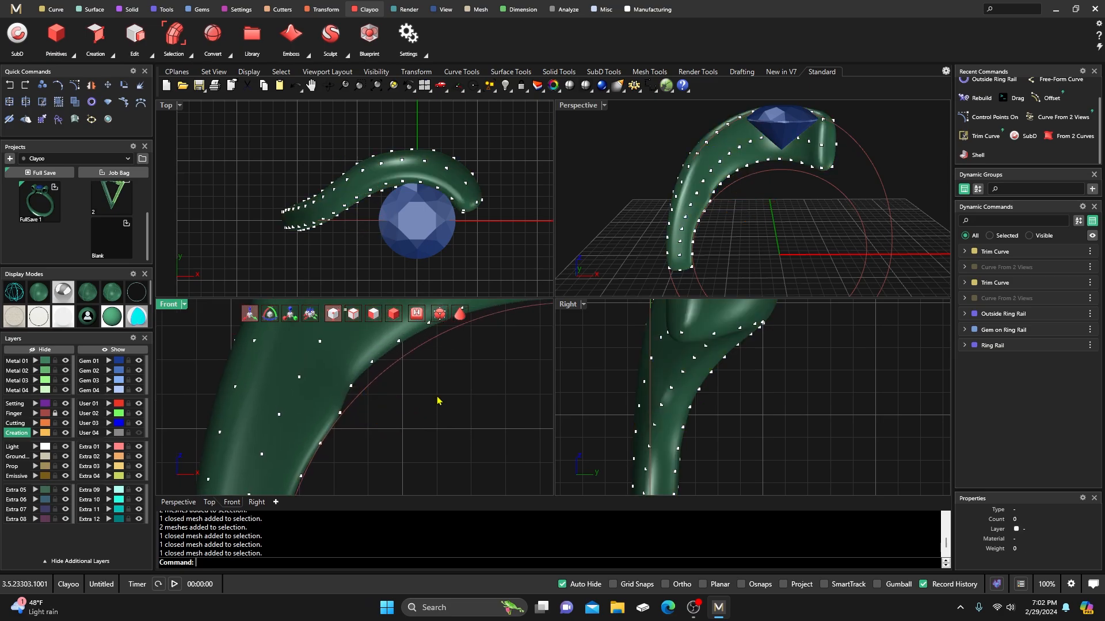
left_click_drag(353, 386, 346, 380)
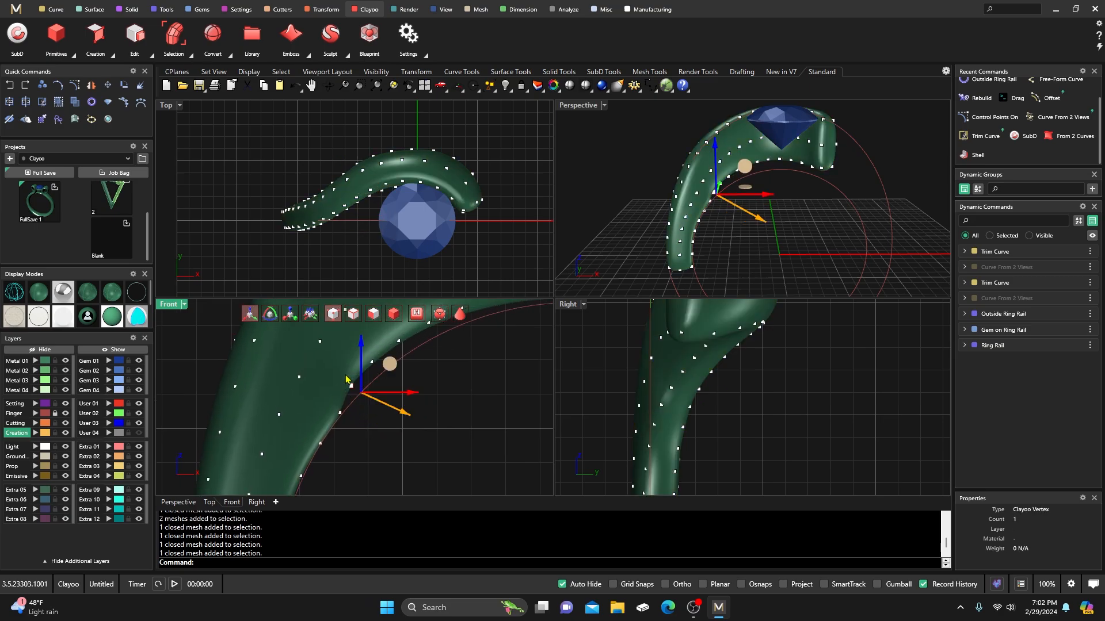
left_click_drag(413, 394, 433, 401)
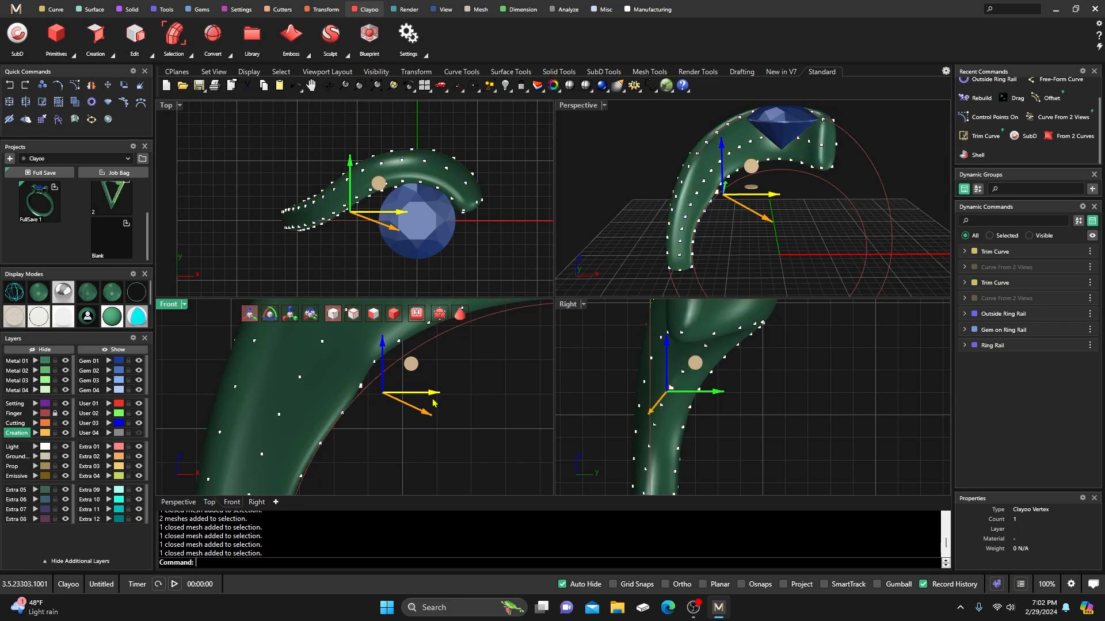
left_click(458, 393)
Step: Pull the next two inner-edge vertices on the shank's upper curve outward along their normals to the inner finger rail
right_click_drag(457, 393, 442, 414)
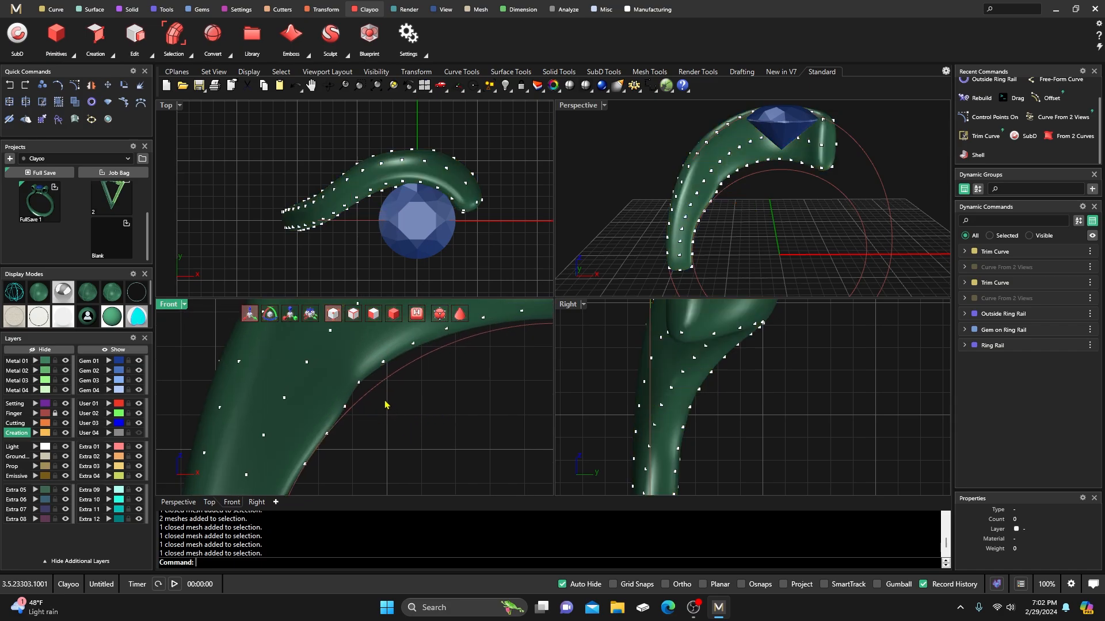
left_click_drag(353, 373, 353, 373)
left_click_drag(403, 413, 424, 436)
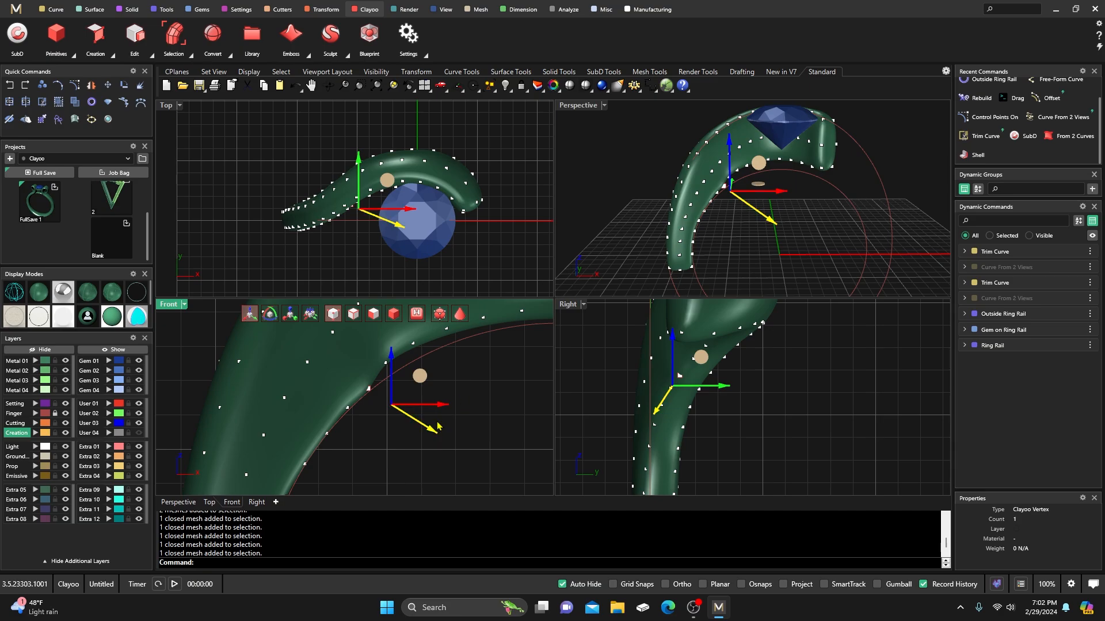
left_click(467, 401)
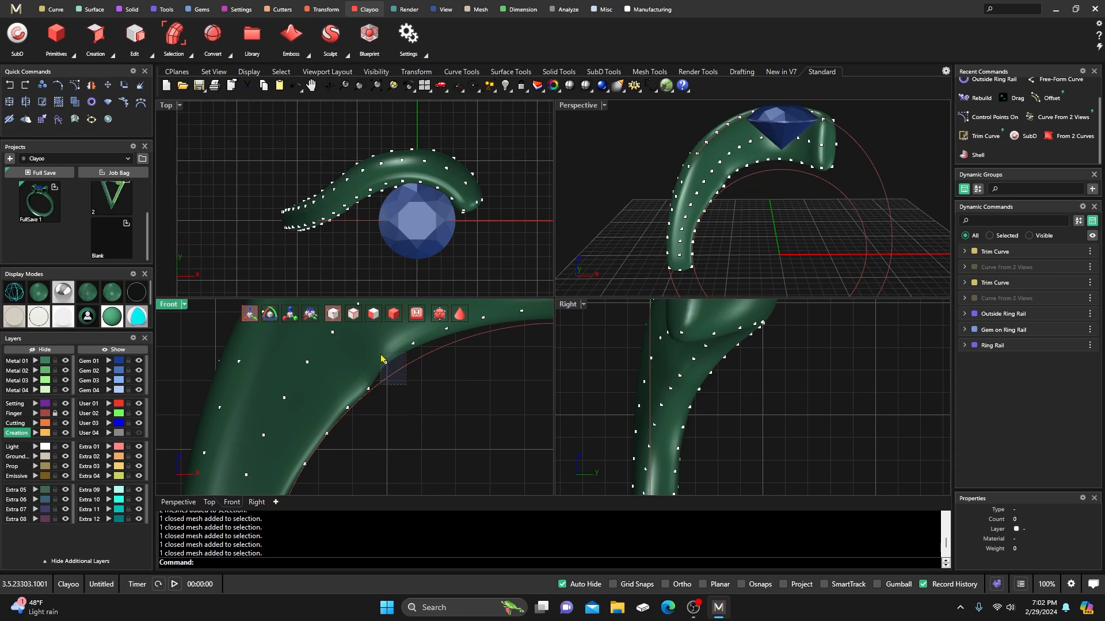
left_click_drag(380, 354, 381, 353)
left_click_drag(428, 395, 441, 418)
left_click(411, 391)
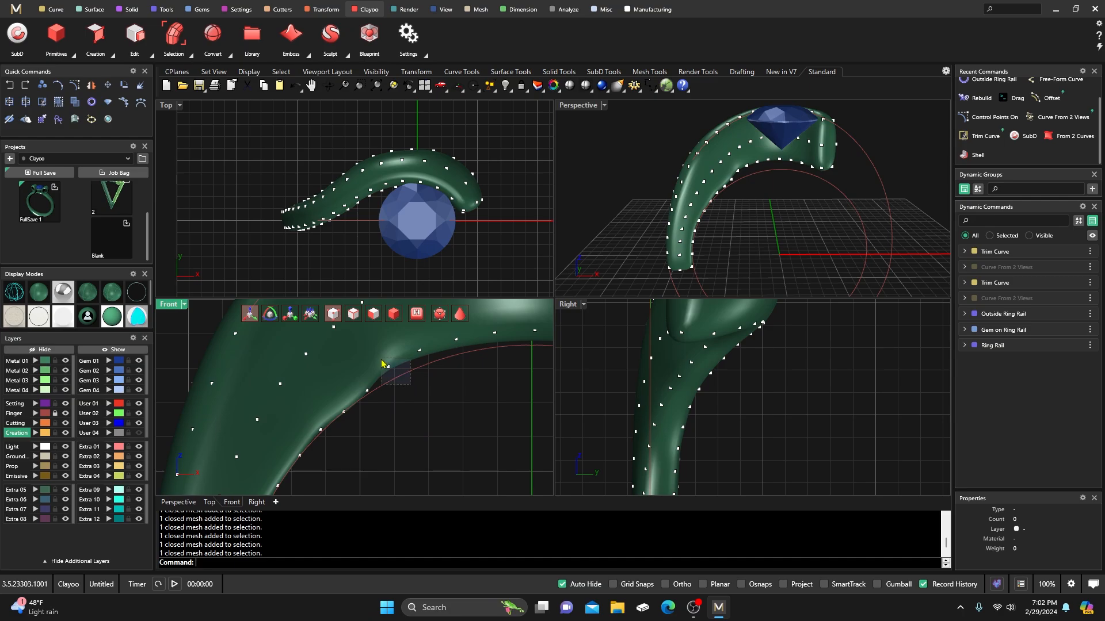
Step: Pull the two inner-edge vertices where the shank bends toward the top along their normals to the inner finger rail
left_click_drag(381, 364, 382, 362)
left_click_drag(423, 401, 439, 435)
left_click(406, 413)
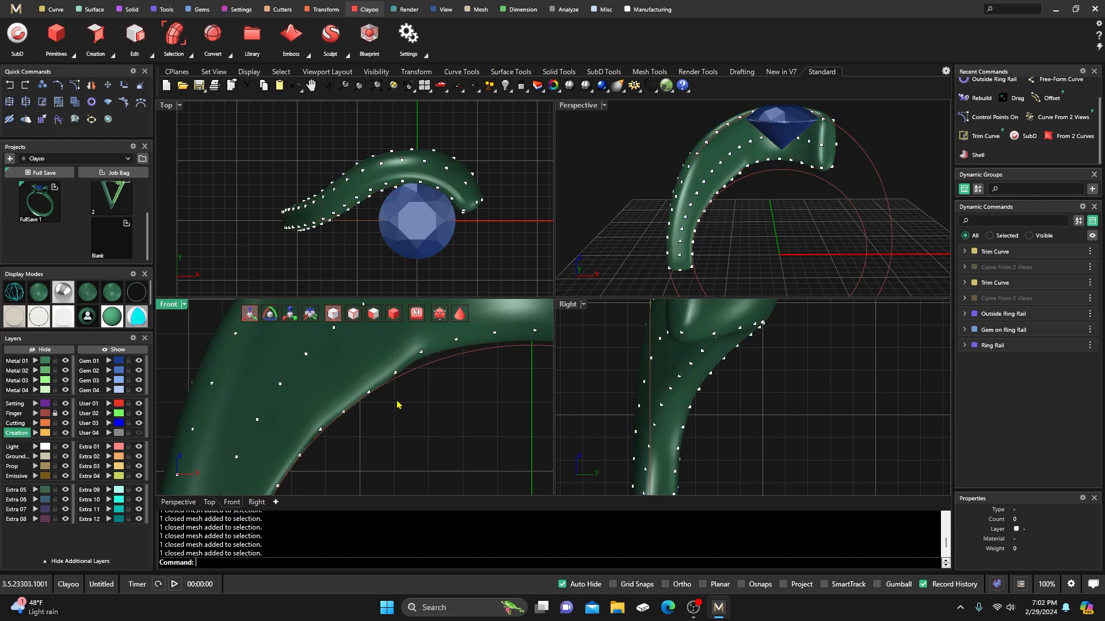
left_click_drag(402, 364, 402, 363)
left_click_drag(437, 416, 441, 421)
left_click(414, 419)
Step: Pull the underside vertices approaching the ring's vertical center line along their normals down to the inner finger rail
right_click_drag(423, 405, 398, 423)
left_click(398, 372)
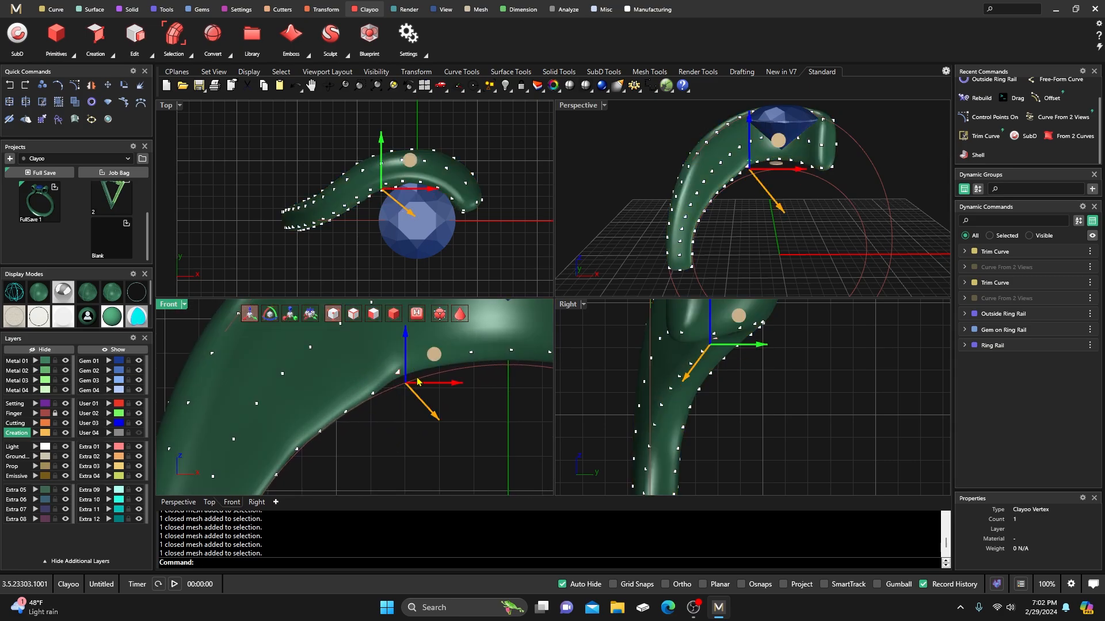
left_click_drag(427, 417, 438, 430)
left_click(402, 425)
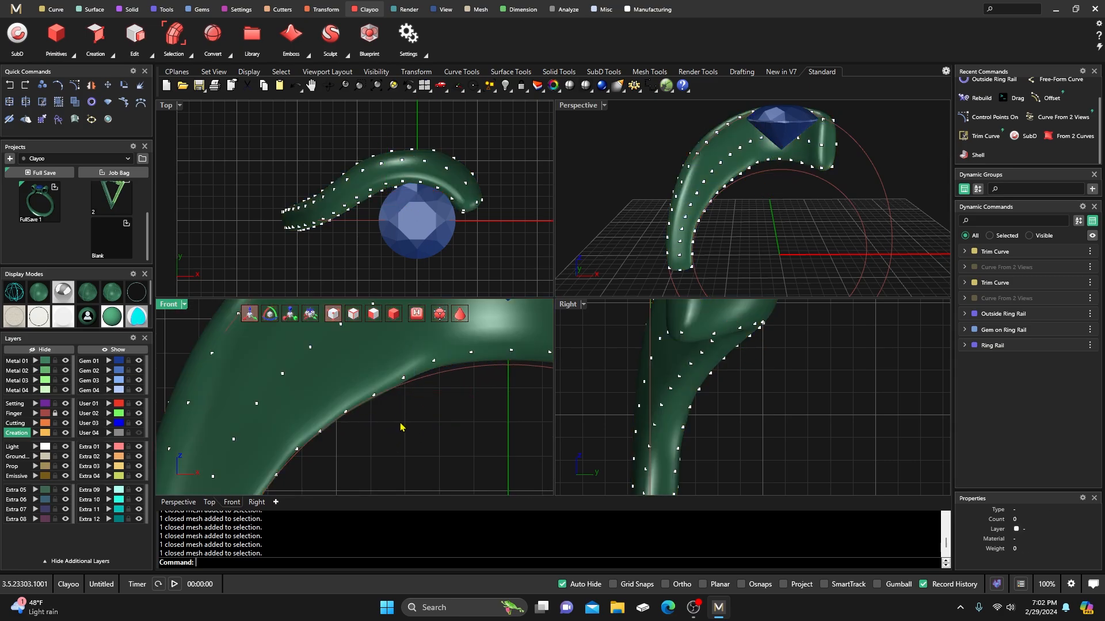
right_click_drag(410, 420, 369, 428)
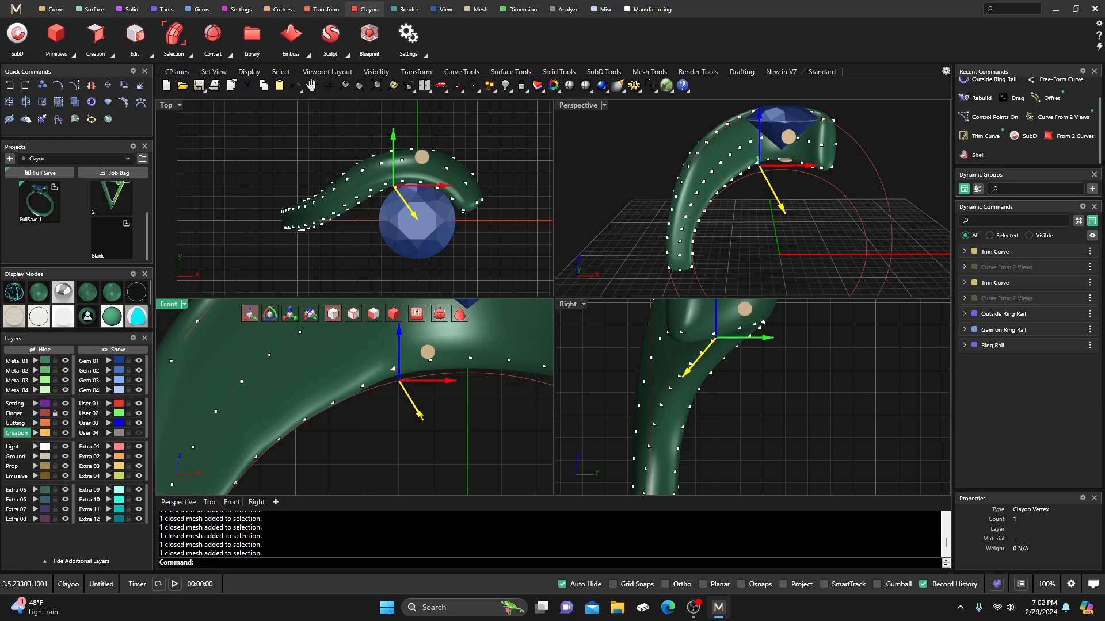
left_click_drag(419, 411, 426, 422)
right_click_drag(390, 420, 348, 415)
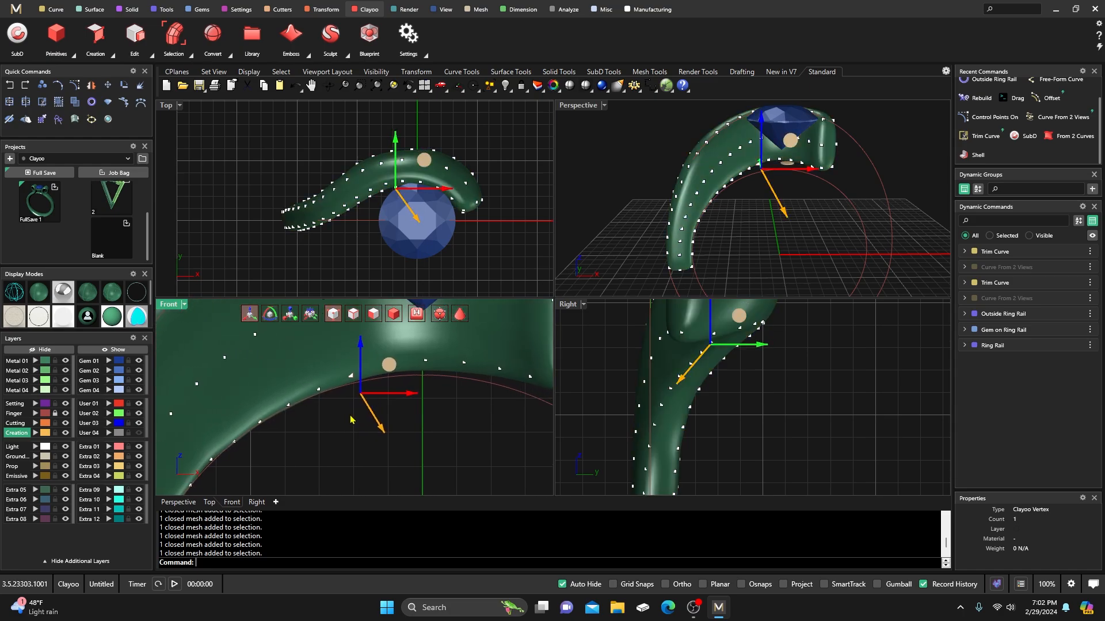
left_click(407, 415)
Step: Adjust the underside vertices on both sides of the ring's center line along their normals to match the inner finger rail
left_click(389, 383)
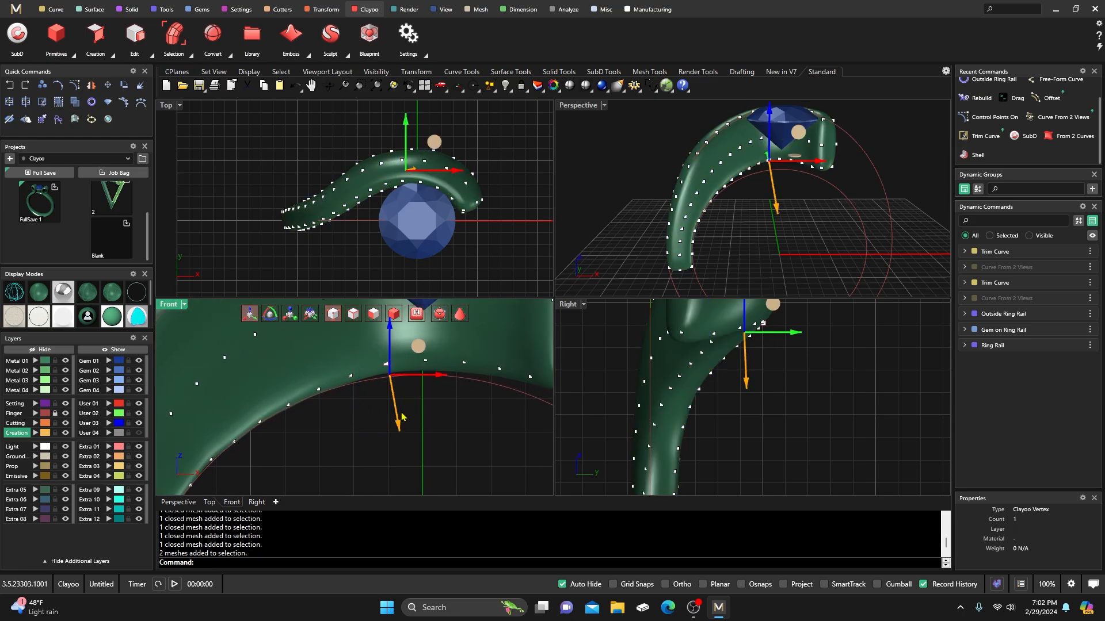
left_click_drag(400, 431, 423, 419)
left_click(428, 420)
left_click(426, 380)
left_click(395, 414)
right_click_drag(395, 414, 354, 404)
left_click(426, 370)
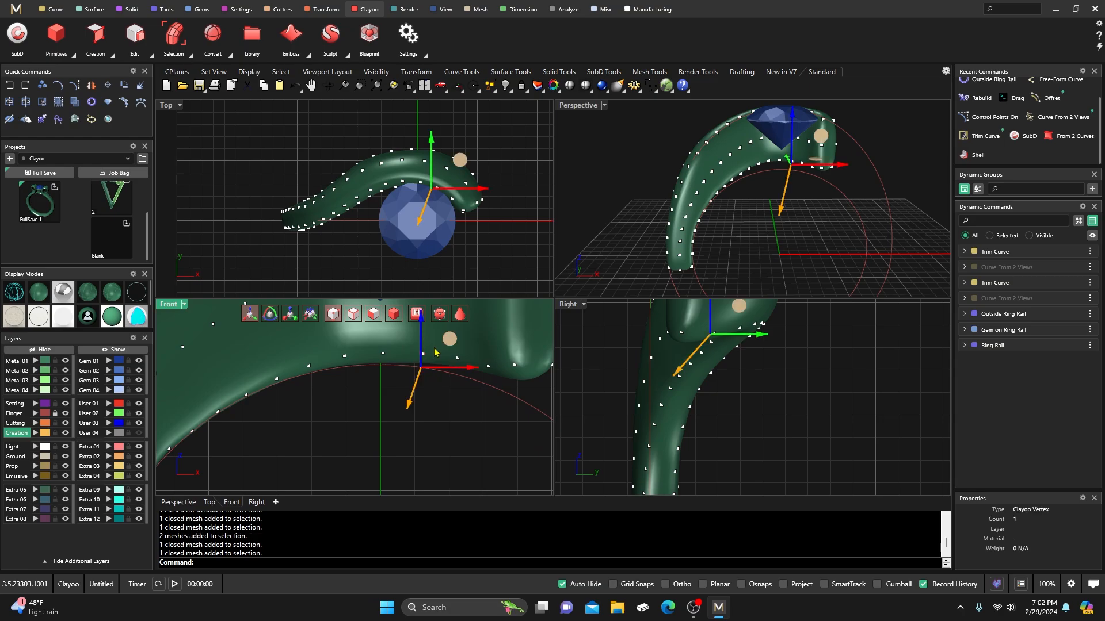
left_click_drag(403, 410, 462, 420)
left_click(473, 416)
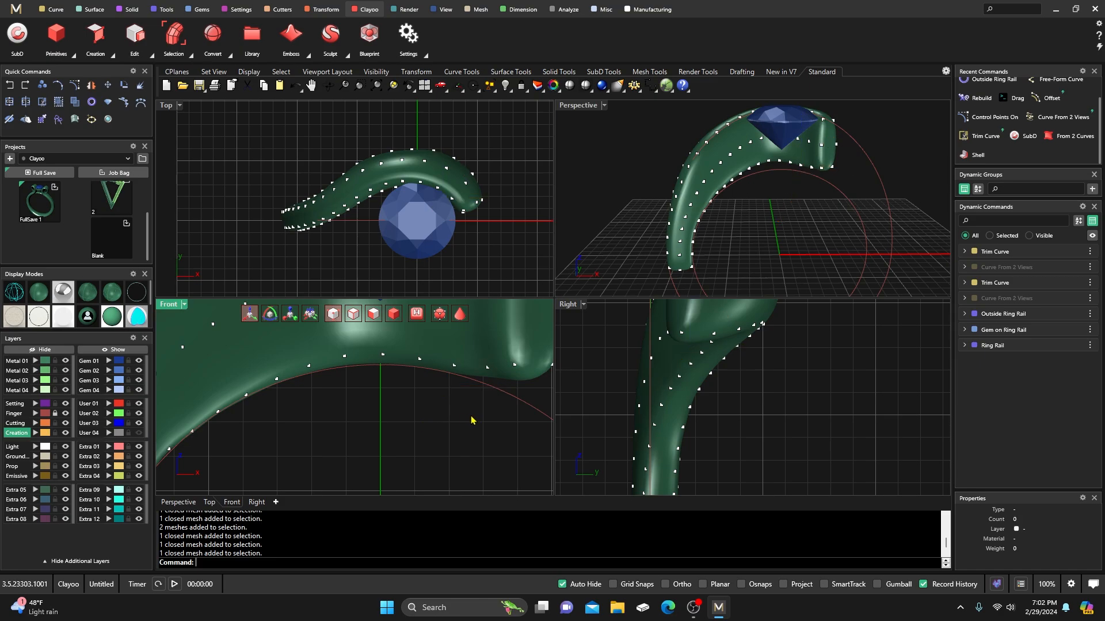
Step: Pull the underside vertices near the band's wide tip along their normals toward the inner finger rail in the front view
right_click_drag(469, 416, 412, 409)
left_click(431, 360)
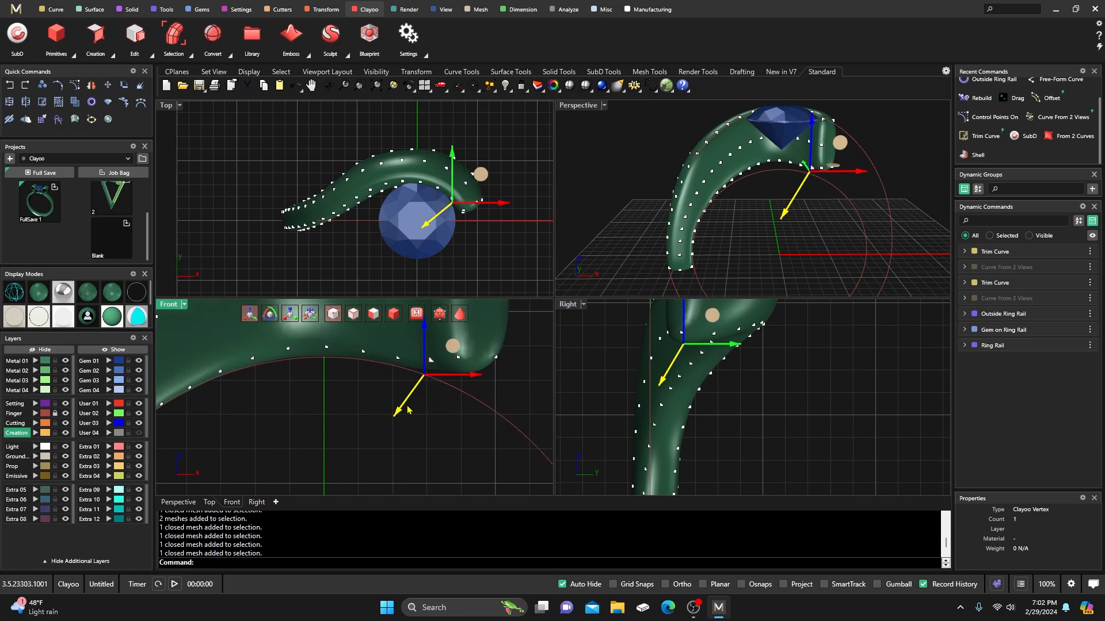
left_click_drag(405, 407, 392, 422)
left_click(428, 430)
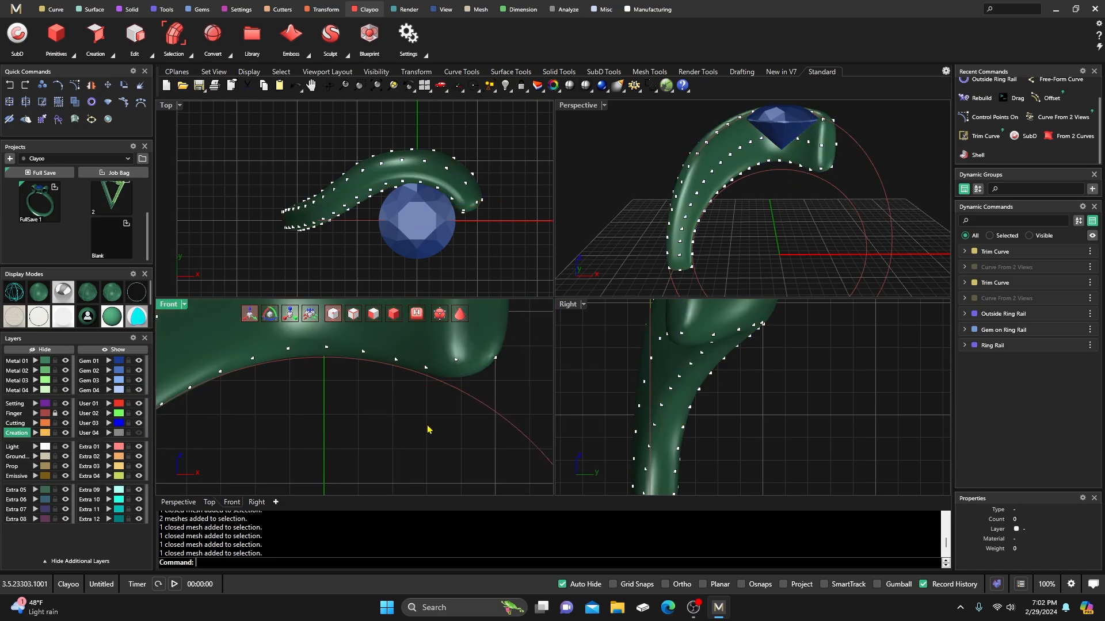
left_click(464, 360)
left_click_drag(439, 403, 426, 425)
left_click(471, 419)
Step: Pull the outer corner vertices under the wide tip outward and down along their normal and clear the selection
left_click_drag(509, 357, 507, 356)
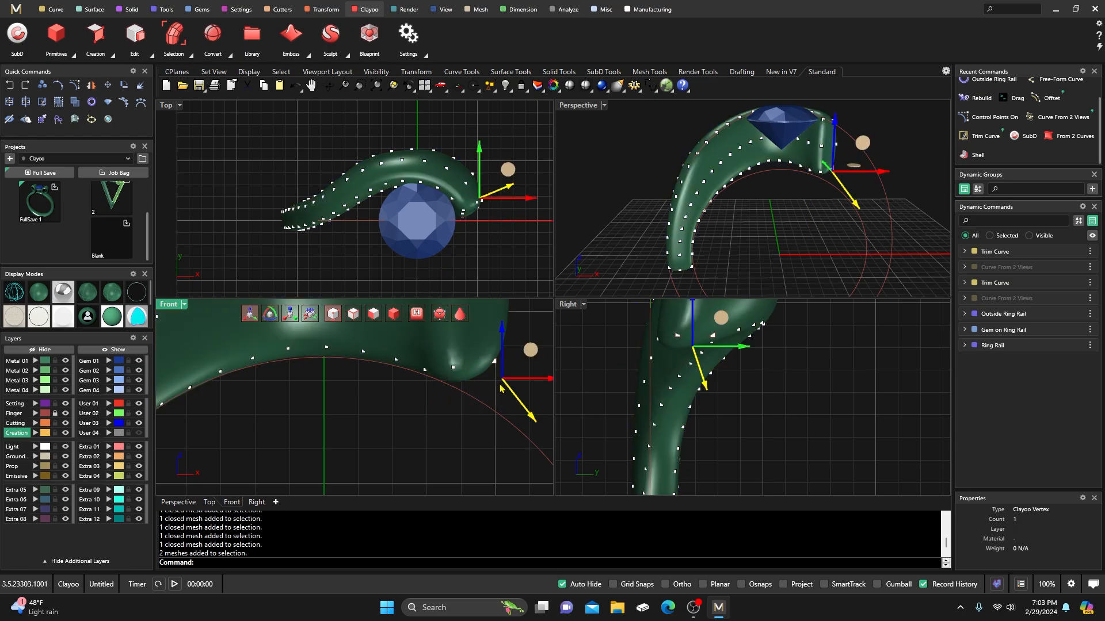
left_click_drag(517, 401, 524, 419)
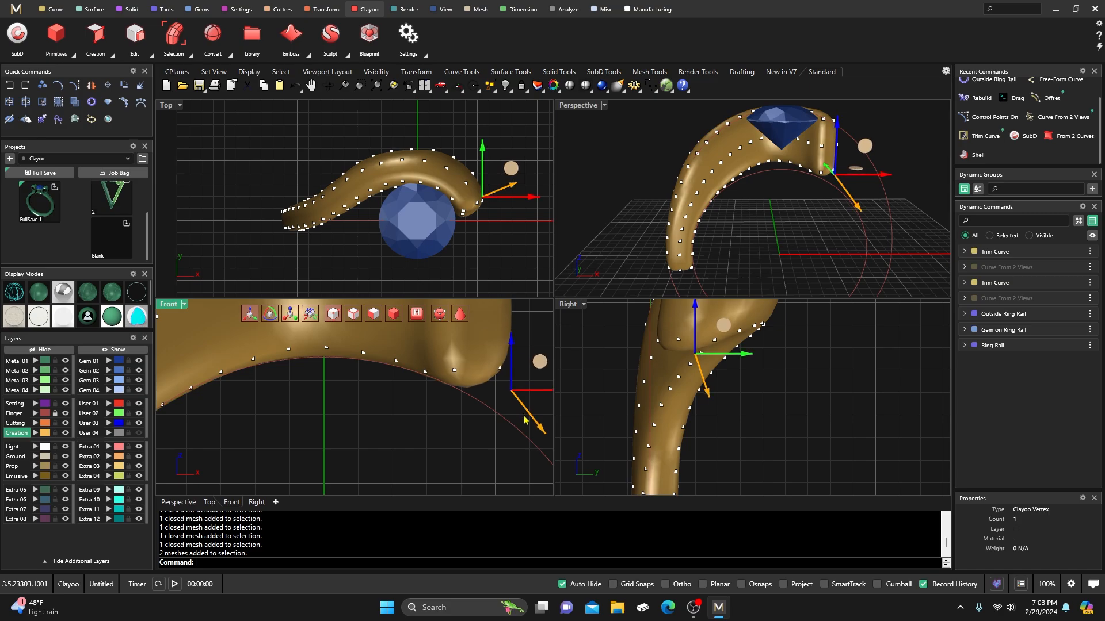
left_click(582, 150)
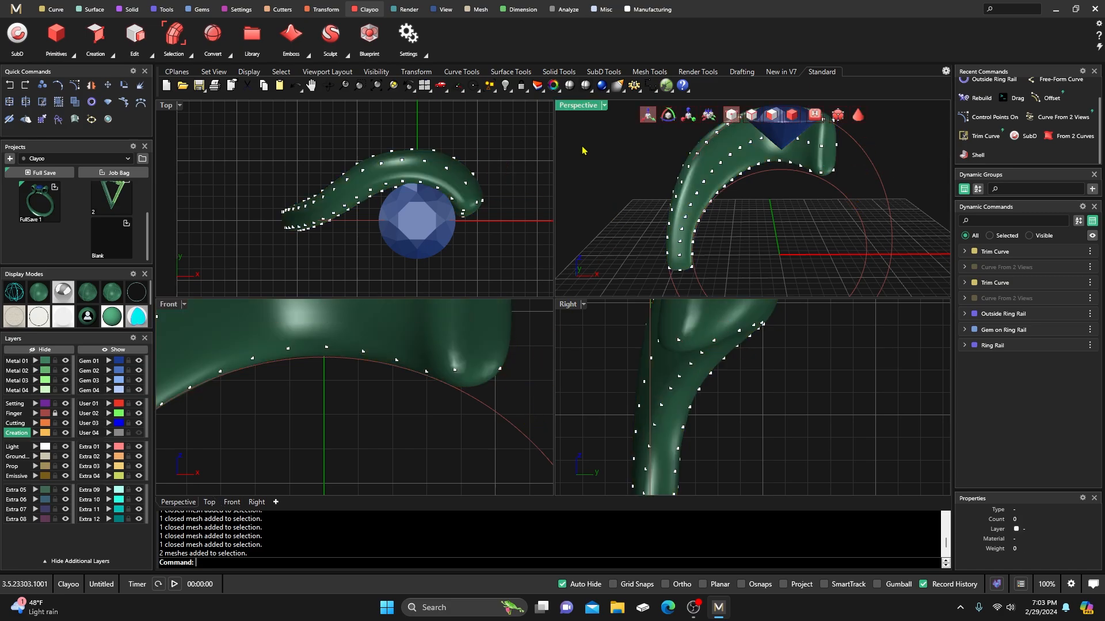
Step: Inspect the adjusted band around the gem and finger rails from several perspective angles, comparing box and smooth display
double_click(576, 107)
right_click_drag(639, 309, 496, 341)
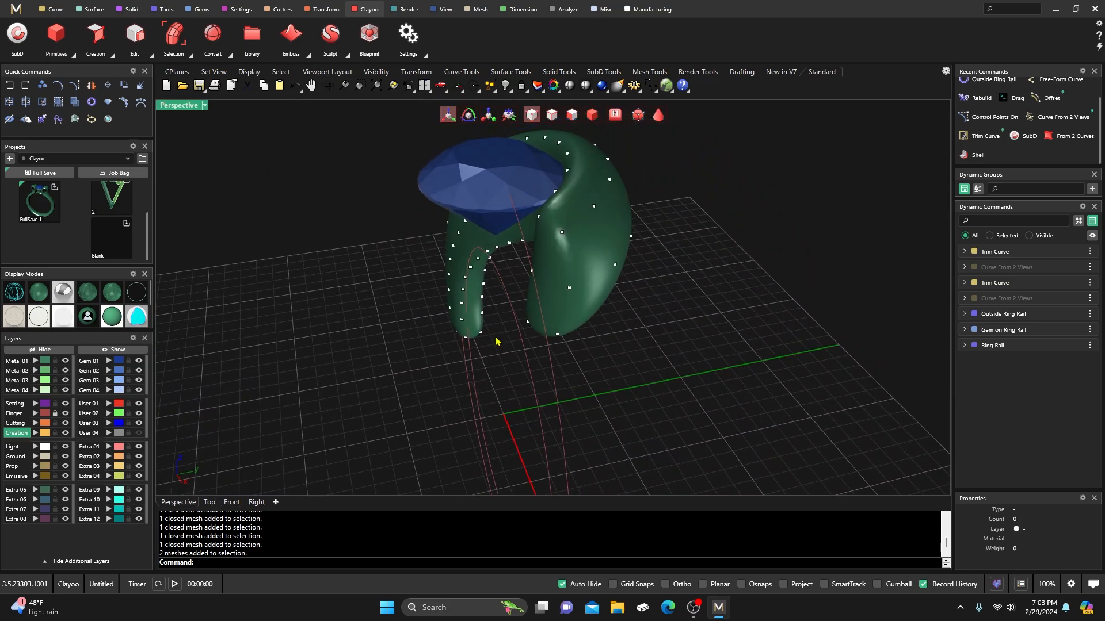
right_click_drag(455, 299, 554, 340)
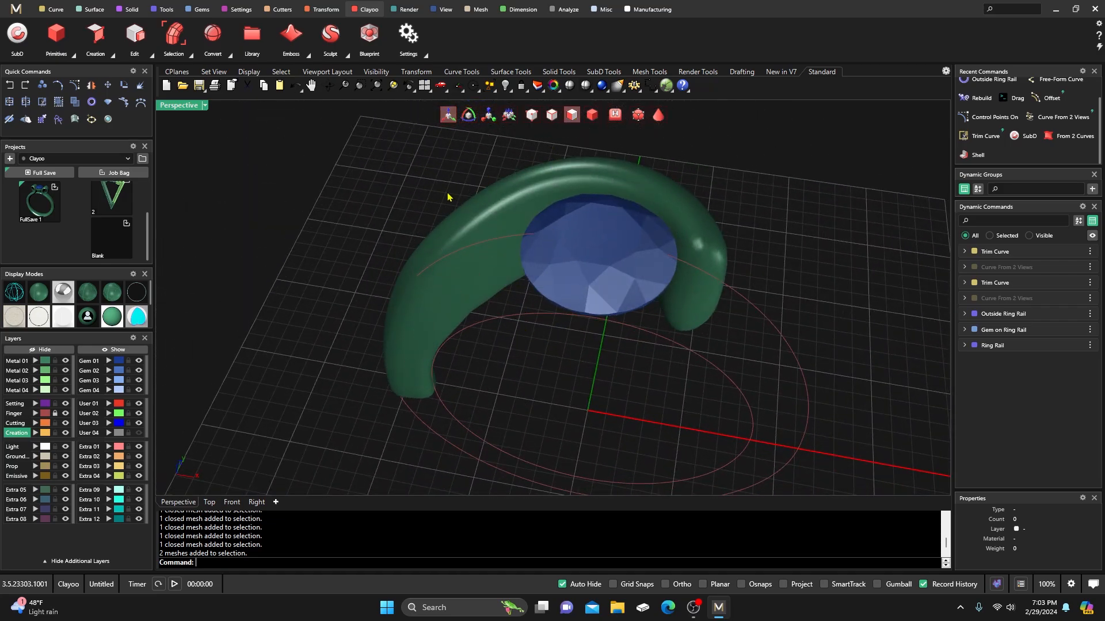
right_click_drag(448, 197, 563, 326)
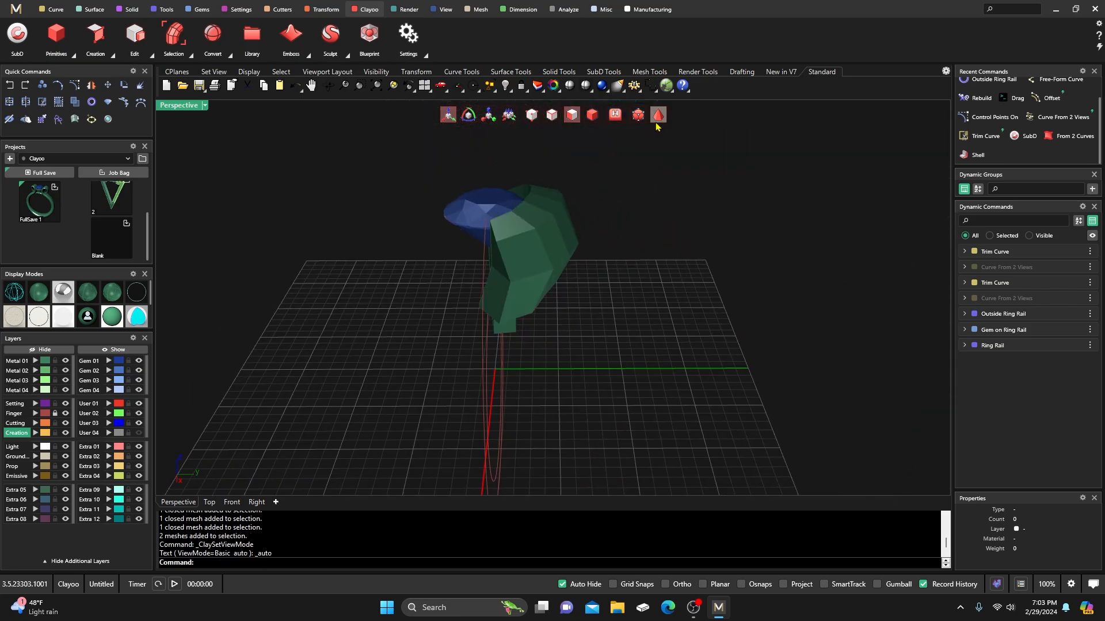
right_click_drag(604, 234, 326, 309)
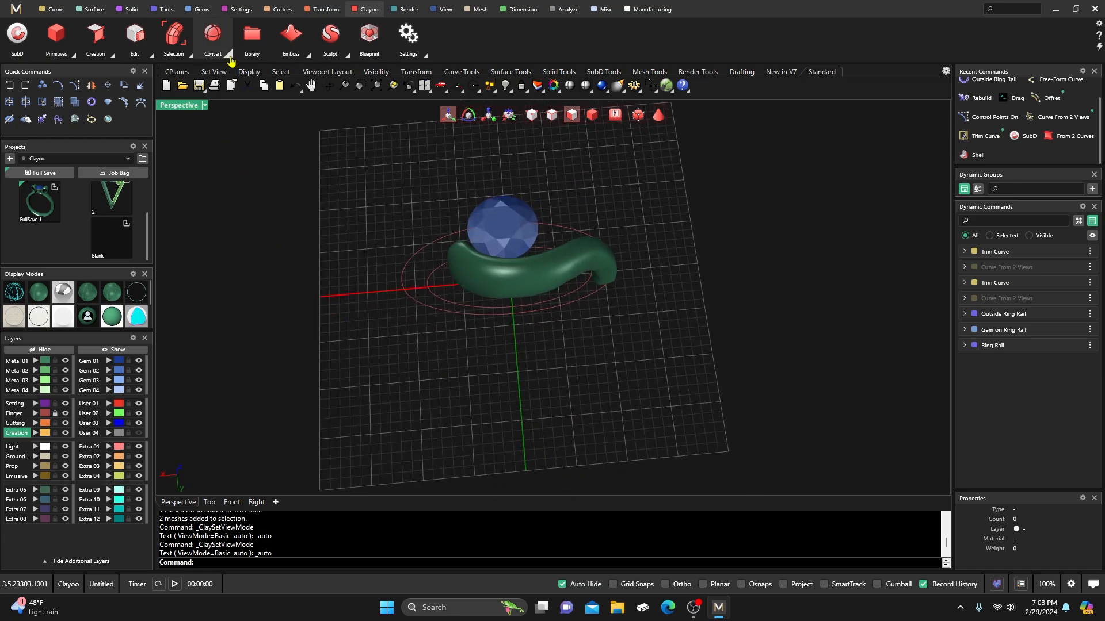
Step: Convert the SubD band to a NURBS polysurface and keep the original Clayoo object
left_click(213, 39)
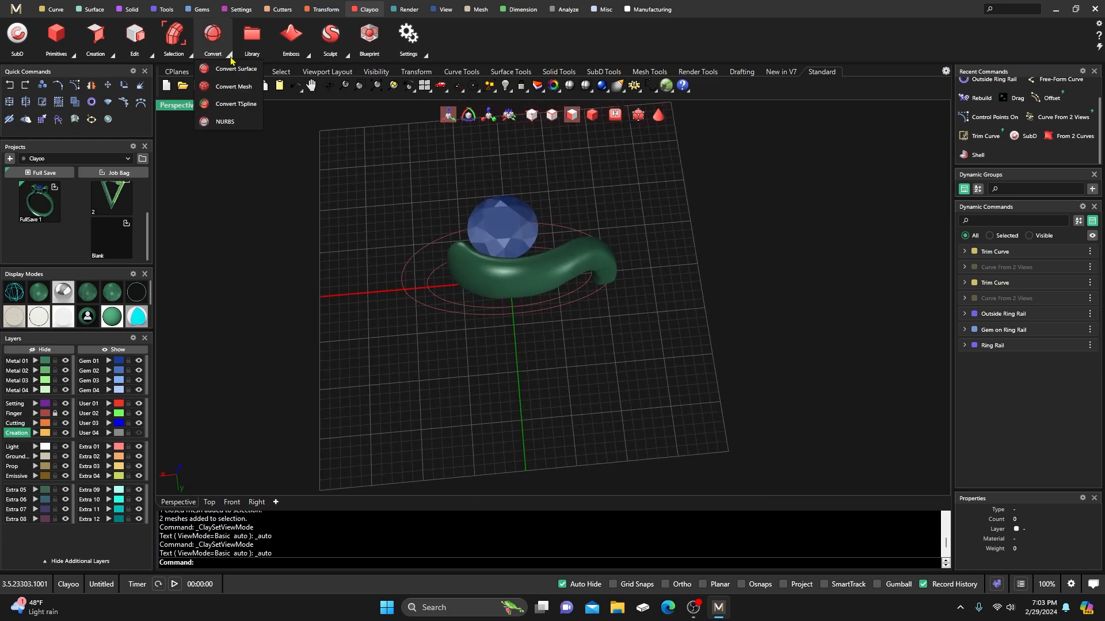
left_click(225, 121)
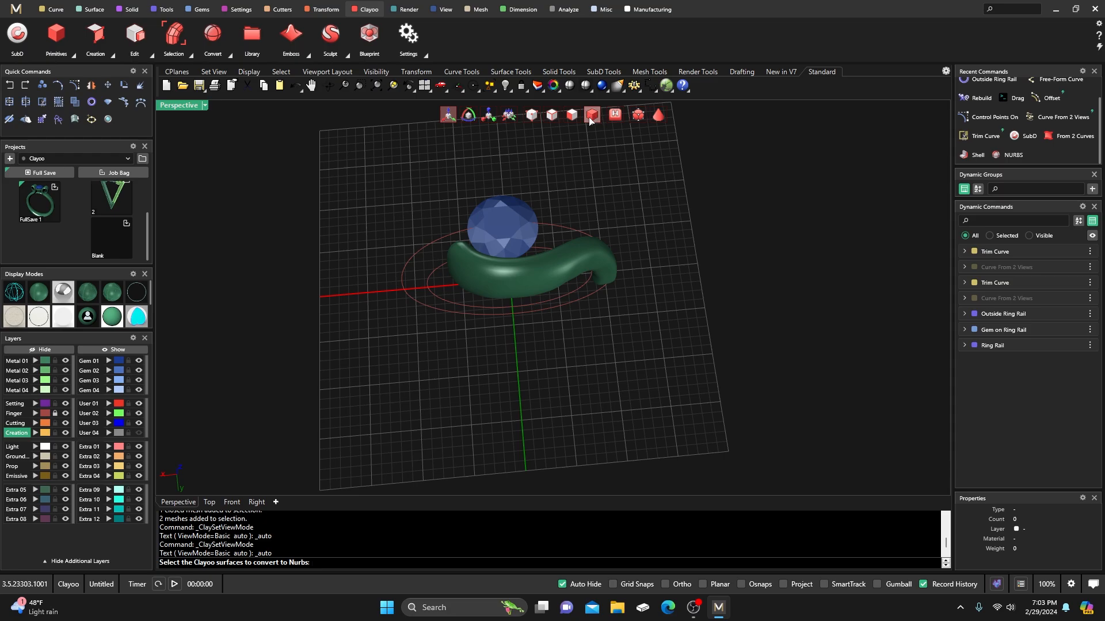
left_click(541, 275)
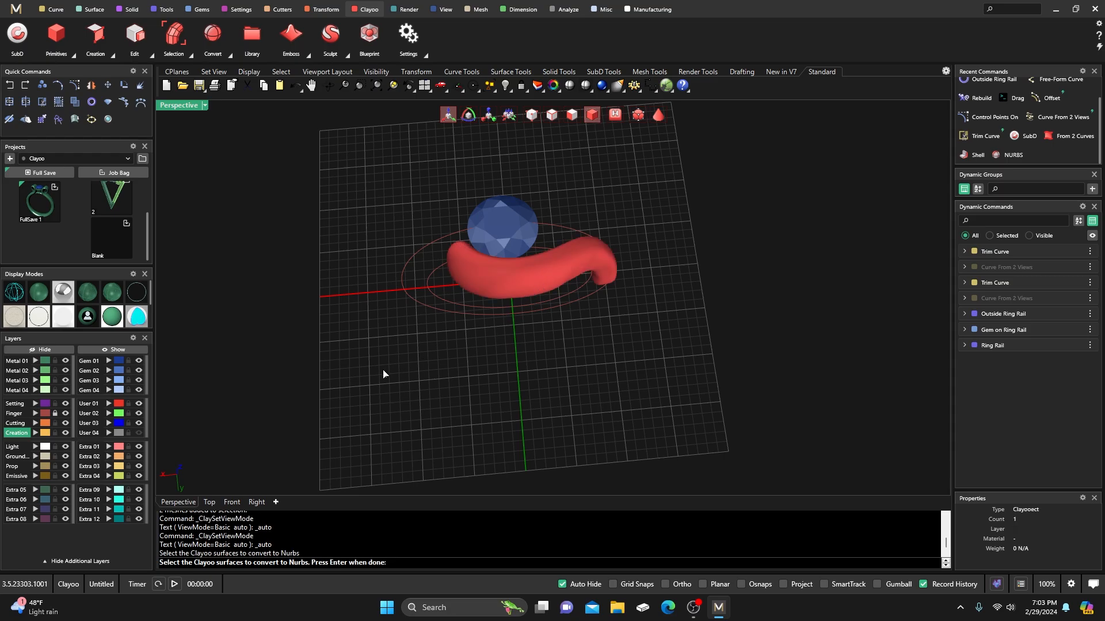
key("Return")
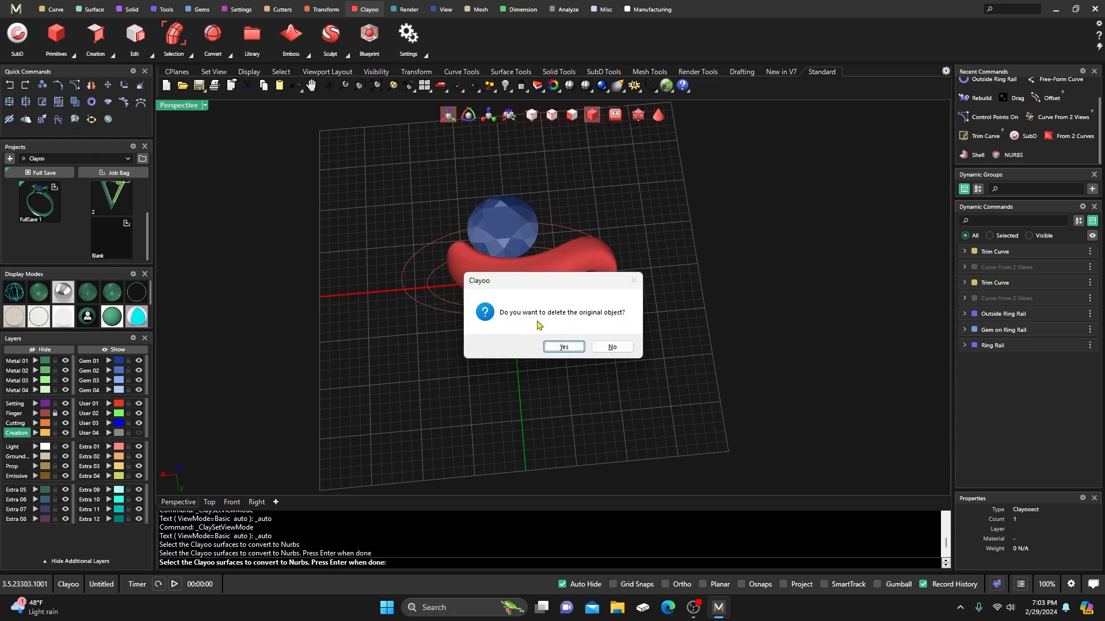
left_click(621, 345)
Step: Move the original SubD band to layer Extra 01 and hide that layer
right_click_drag(568, 377, 504, 323)
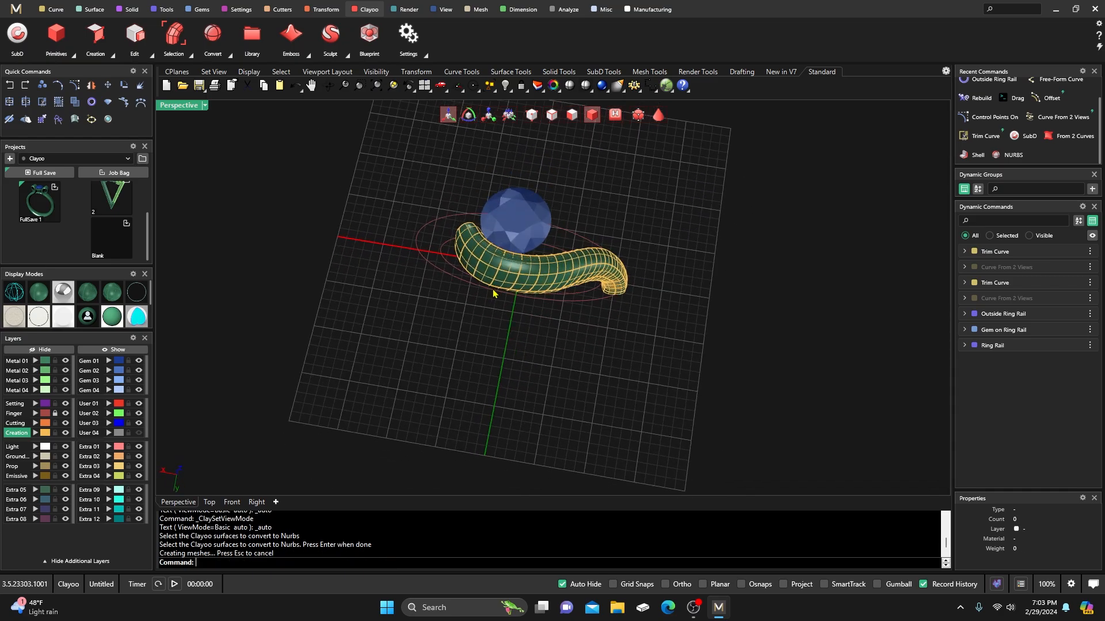
mouse_move(483, 250)
right_mouse_down()
mouse_move(527, 328)
mouse_move(507, 357)
right_mouse_up()
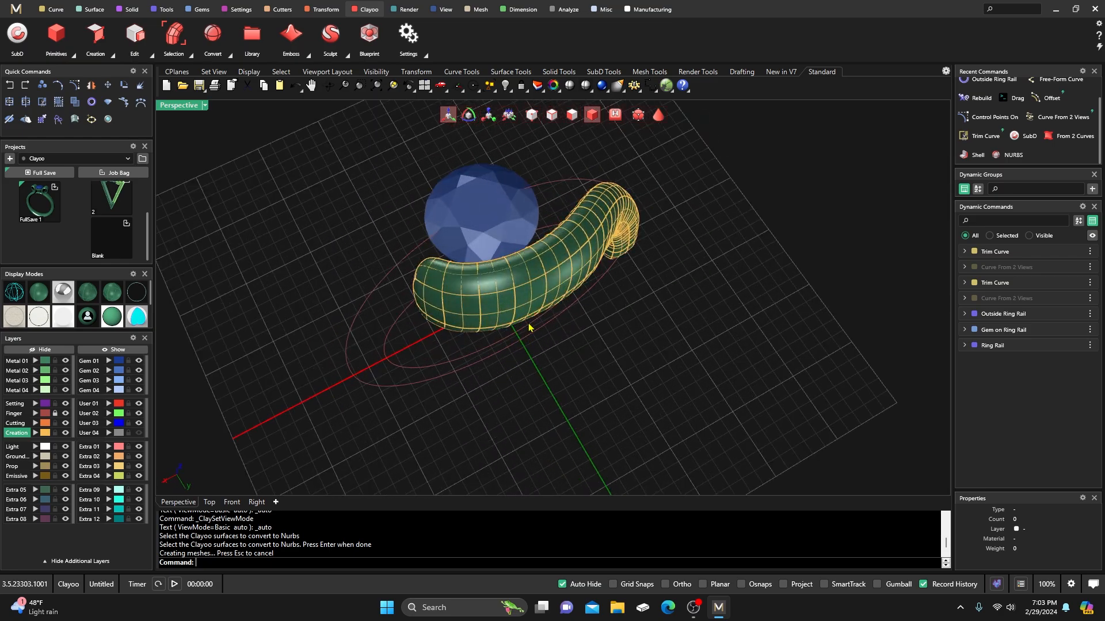
left_click(530, 292)
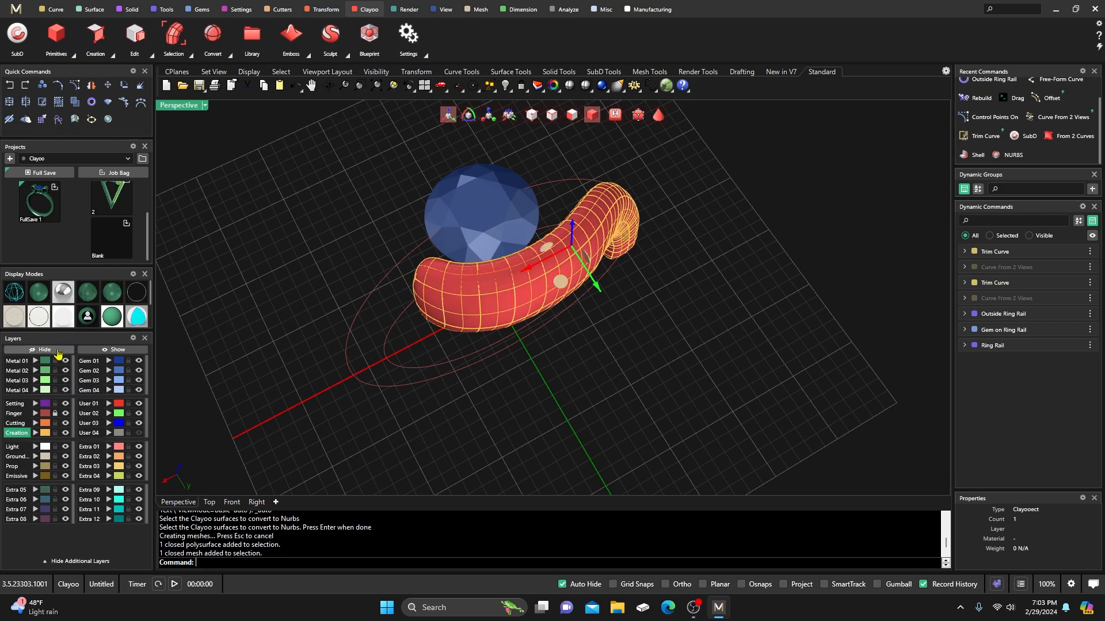
left_click(119, 448)
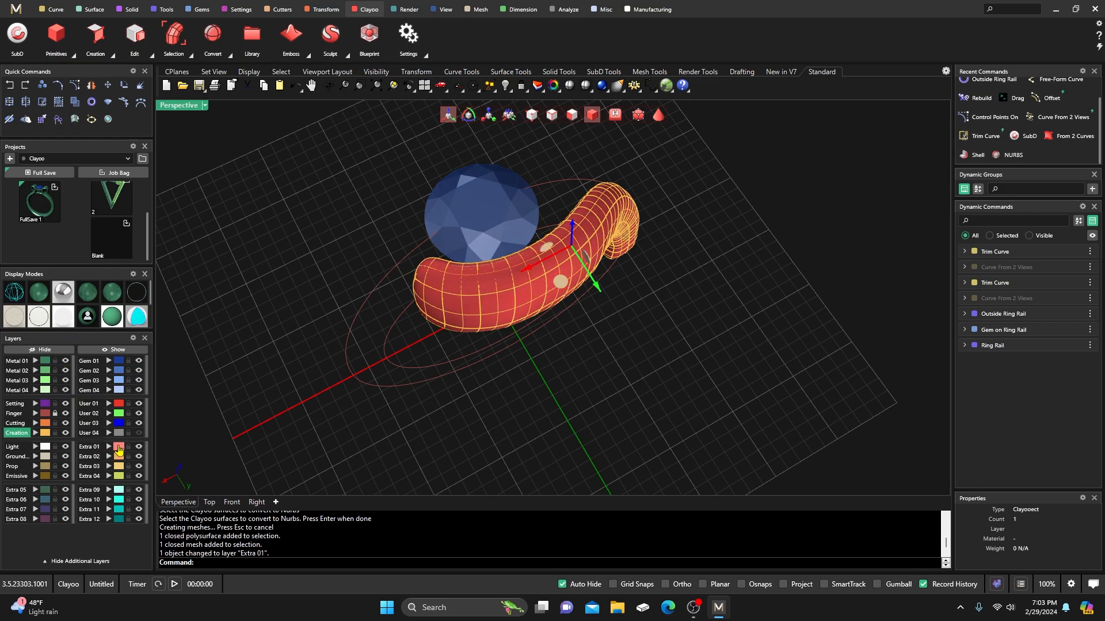
left_click(138, 450)
Step: Assign the converted NURBS band to layer Metal 01 and clear the selection
left_click(494, 313)
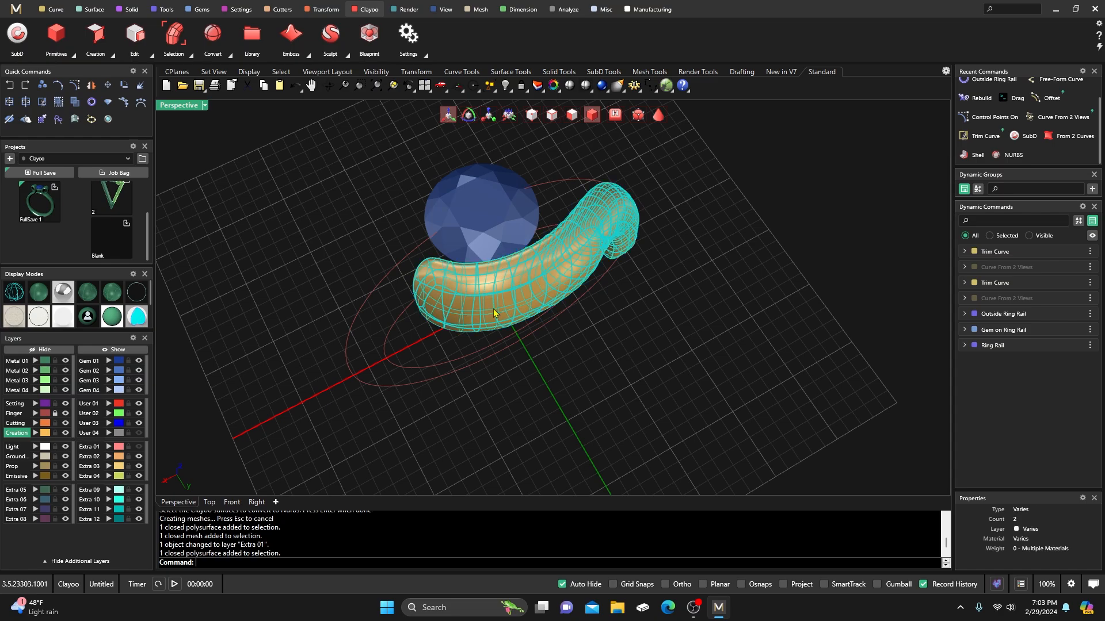
left_click(583, 349)
left_click(527, 286)
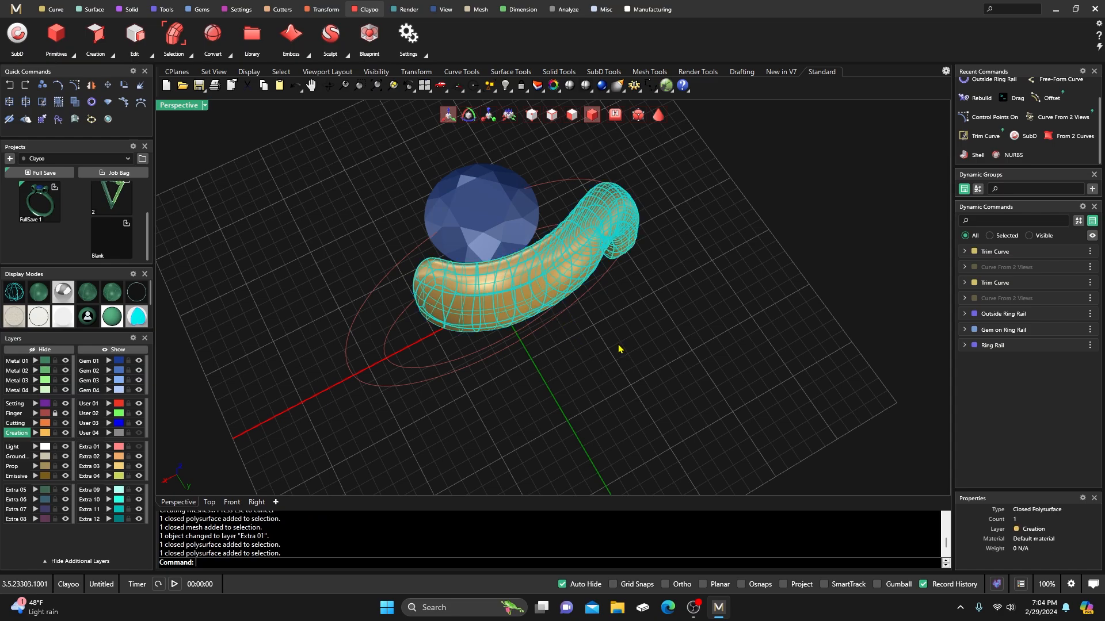
left_click(714, 414)
left_click(489, 301)
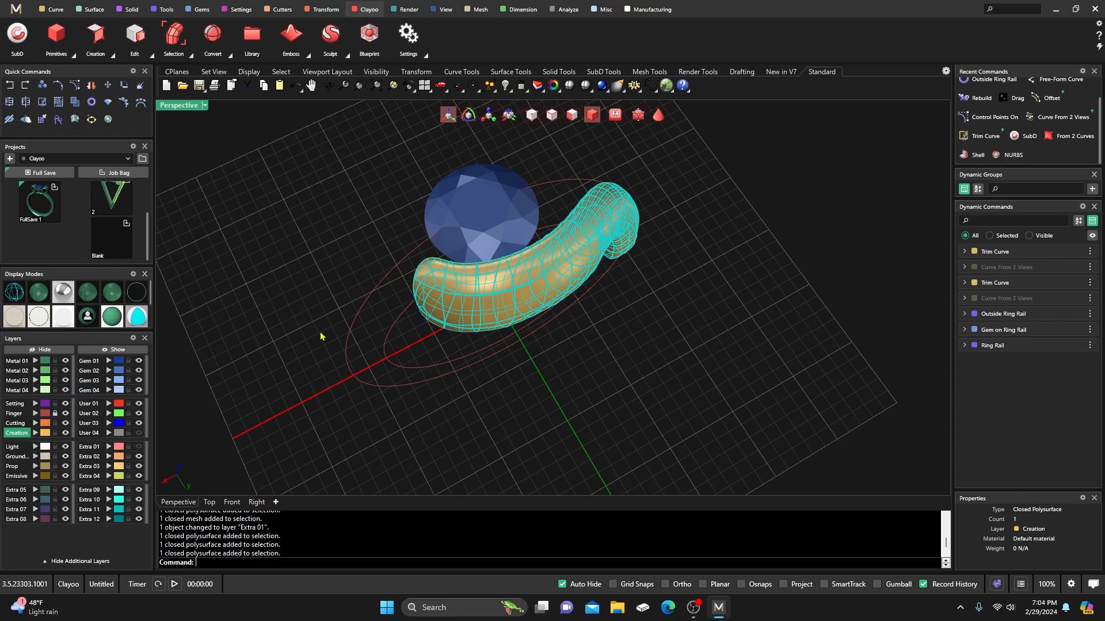
left_click(35, 362)
left_click(162, 365)
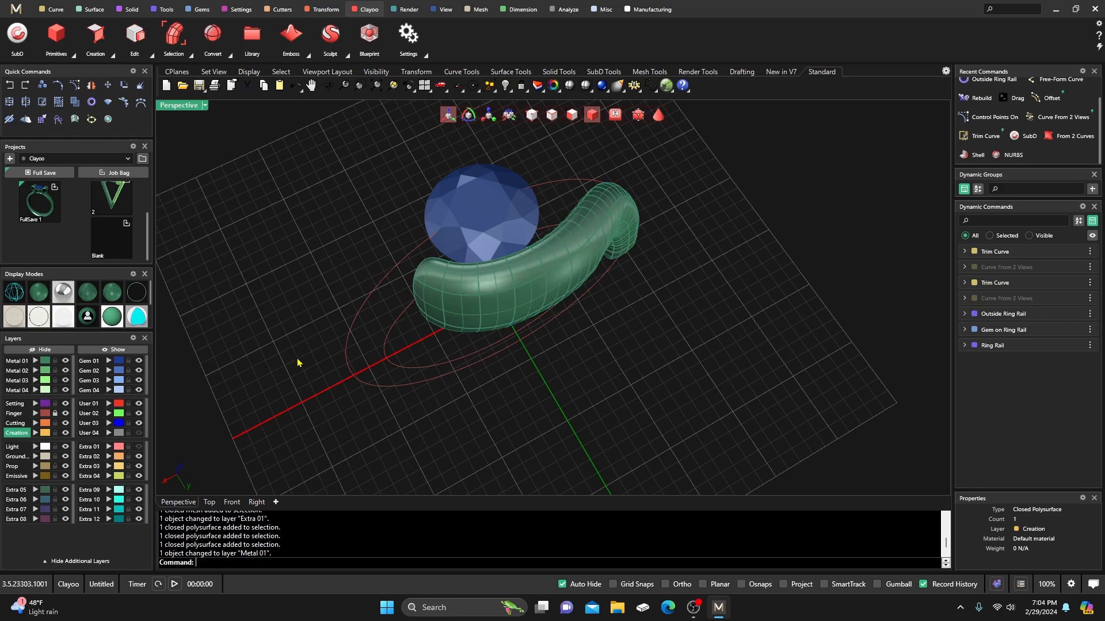
Step: Draw a horizontal line with its midpoint at 0,0,0 in the front view, extending past the band's lower end and the outer rail
right_click_drag(296, 365, 513, 284)
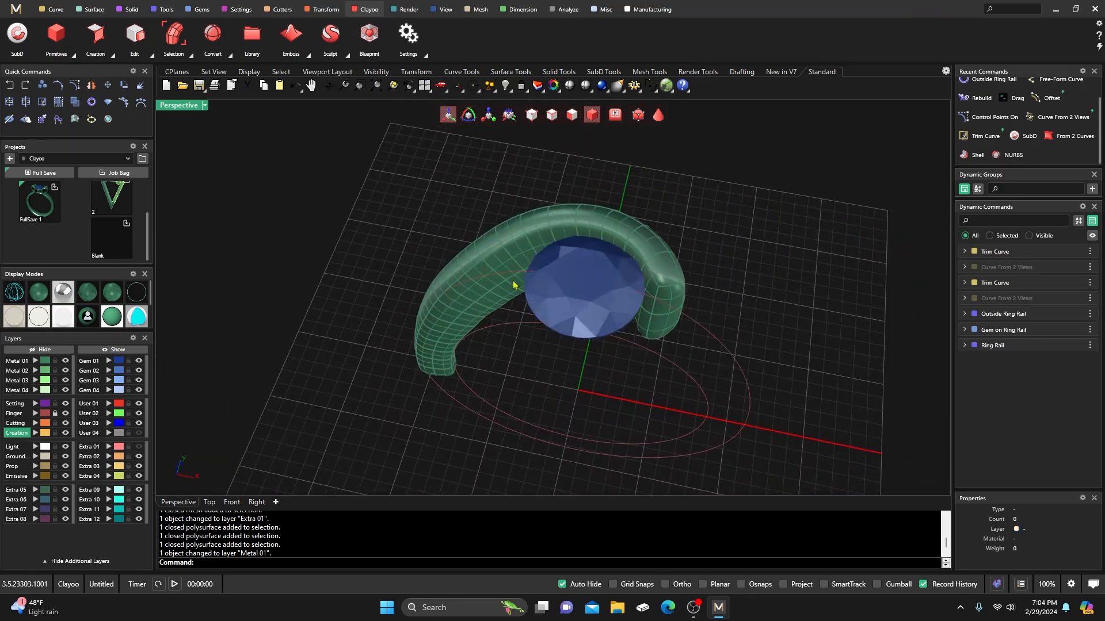
scroll(454, 231, "down", 6)
right_click_drag(463, 247, 498, 311)
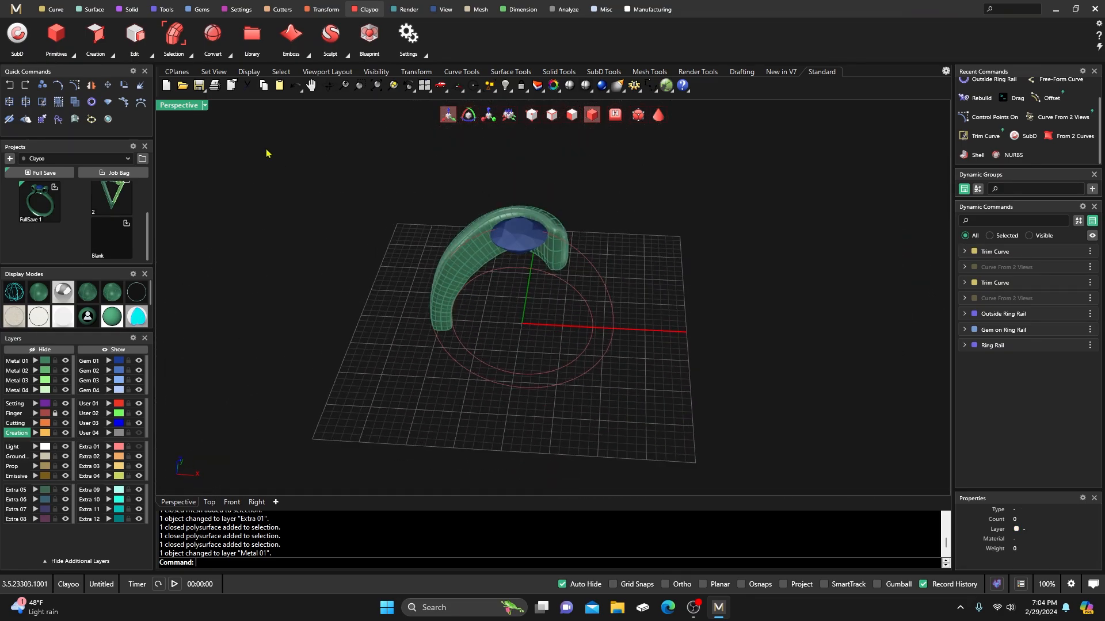
double_click(179, 107)
scroll(328, 357, "down", 10)
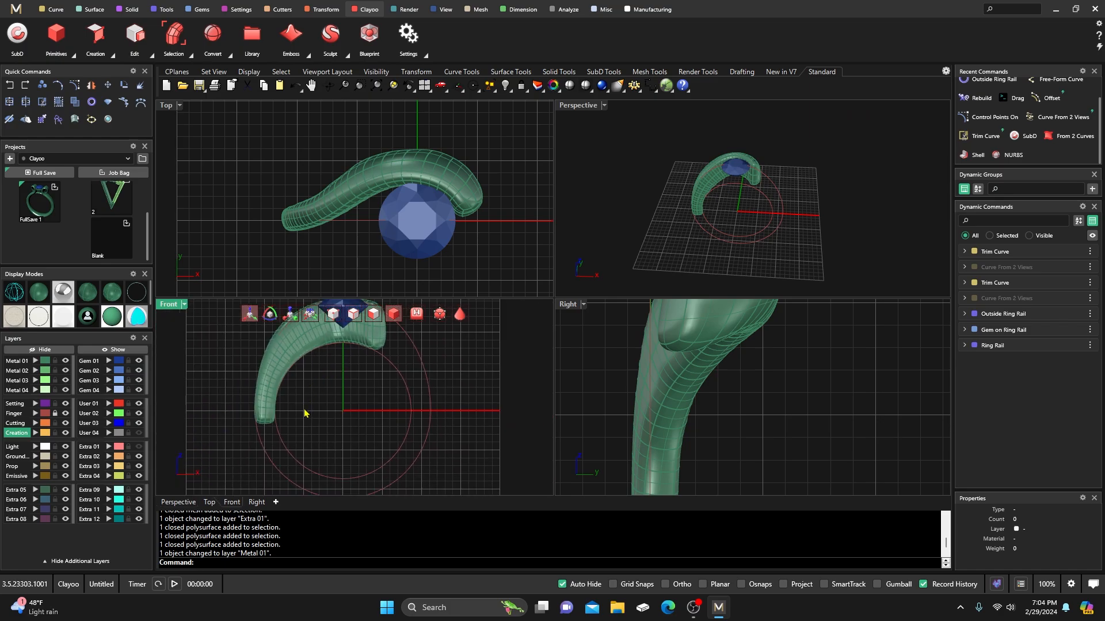
left_click(54, 10)
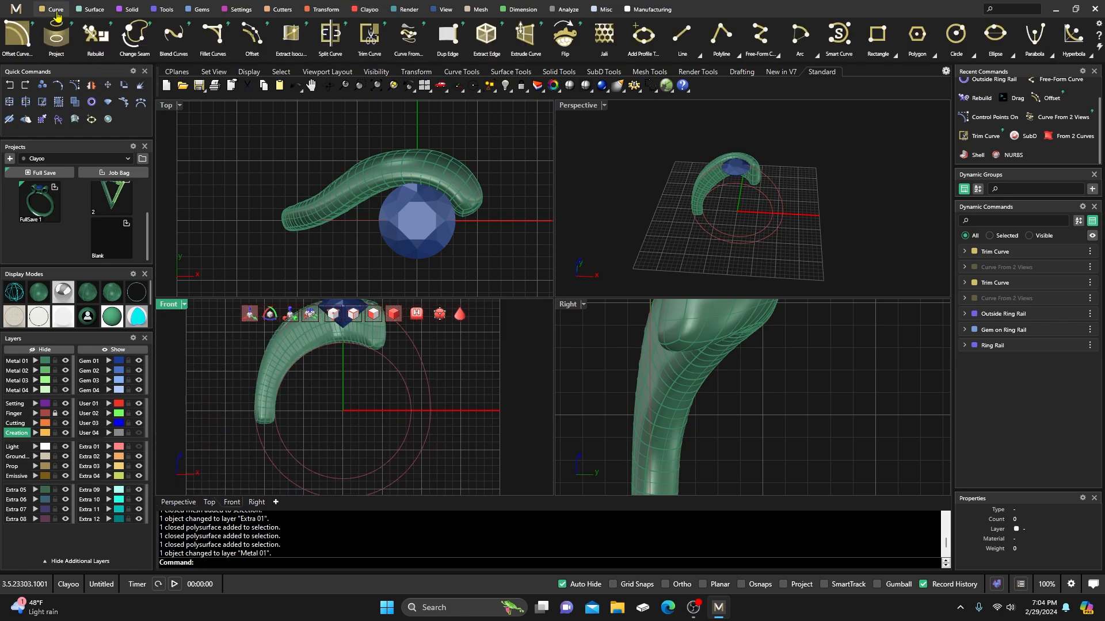
left_click(682, 35)
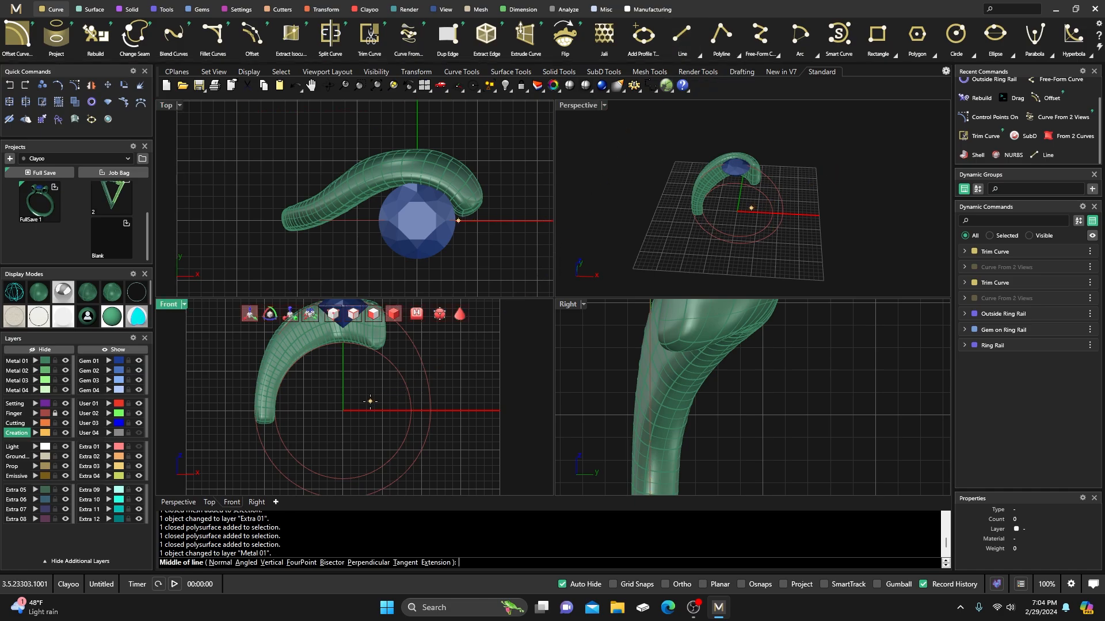
type("0,0,0")
key("Return")
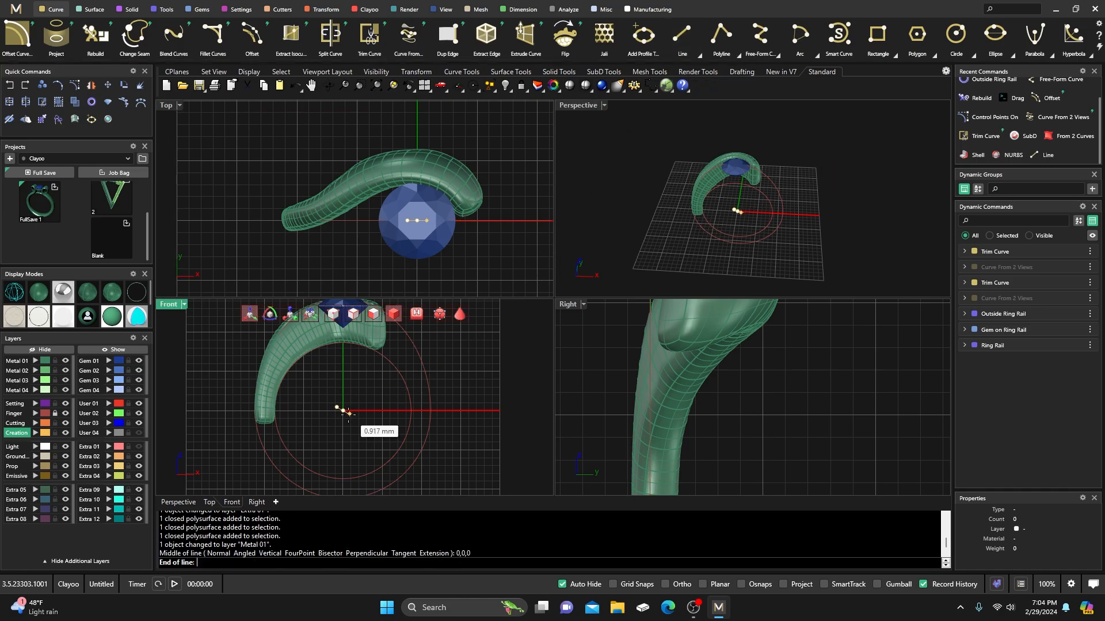
left_click(220, 408)
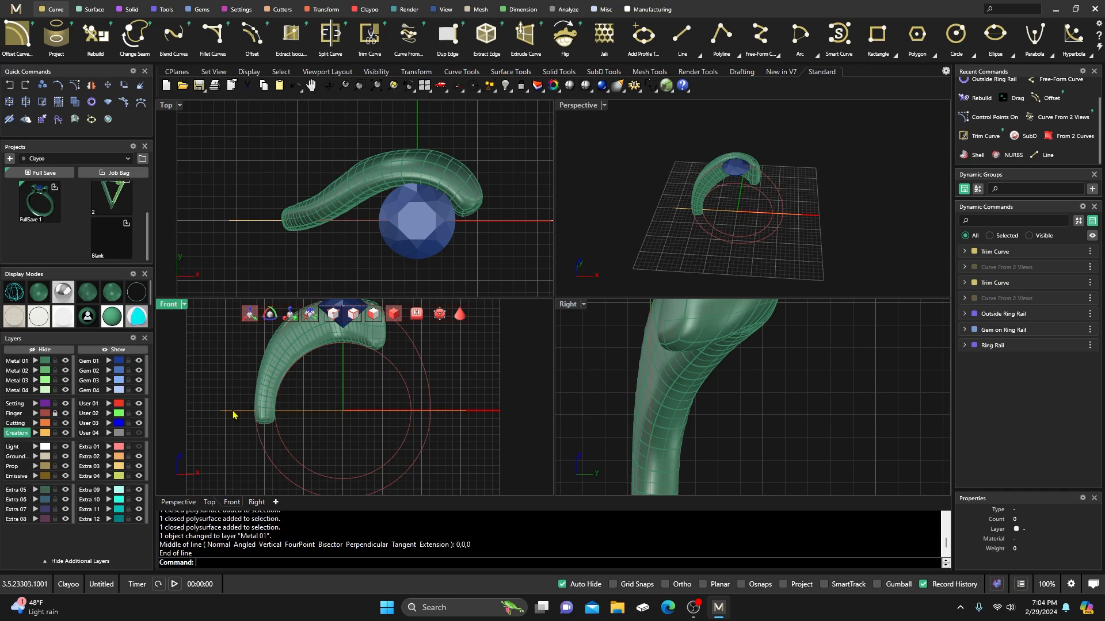
Step: Trim off the band's lower end below the horizontal line in the front view and delete the line
left_click_drag(302, 441, 249, 402)
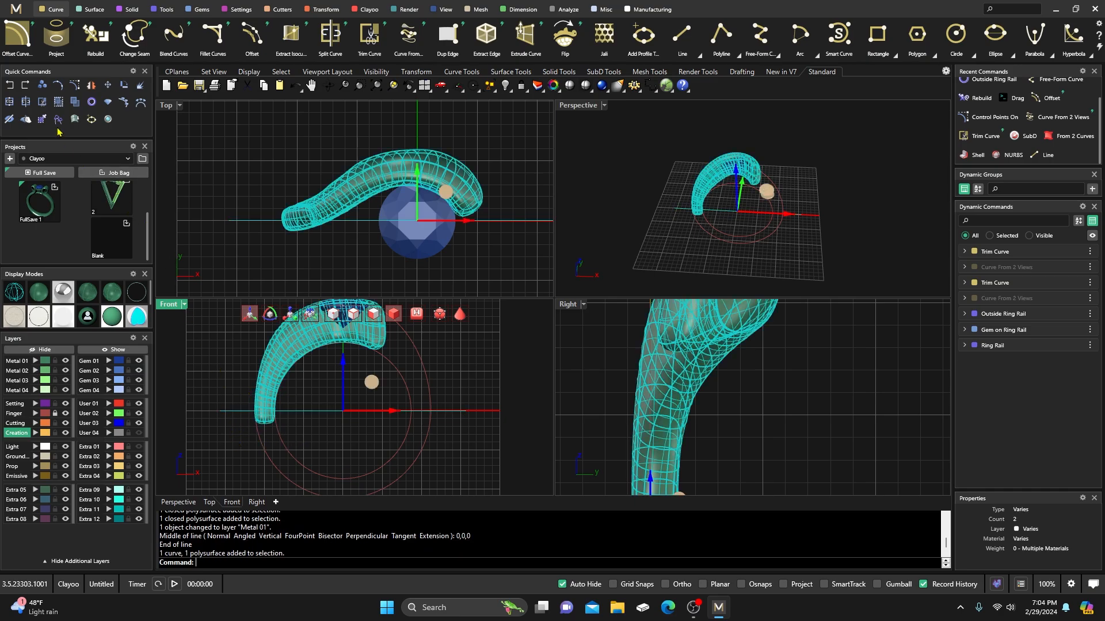
left_click(42, 102)
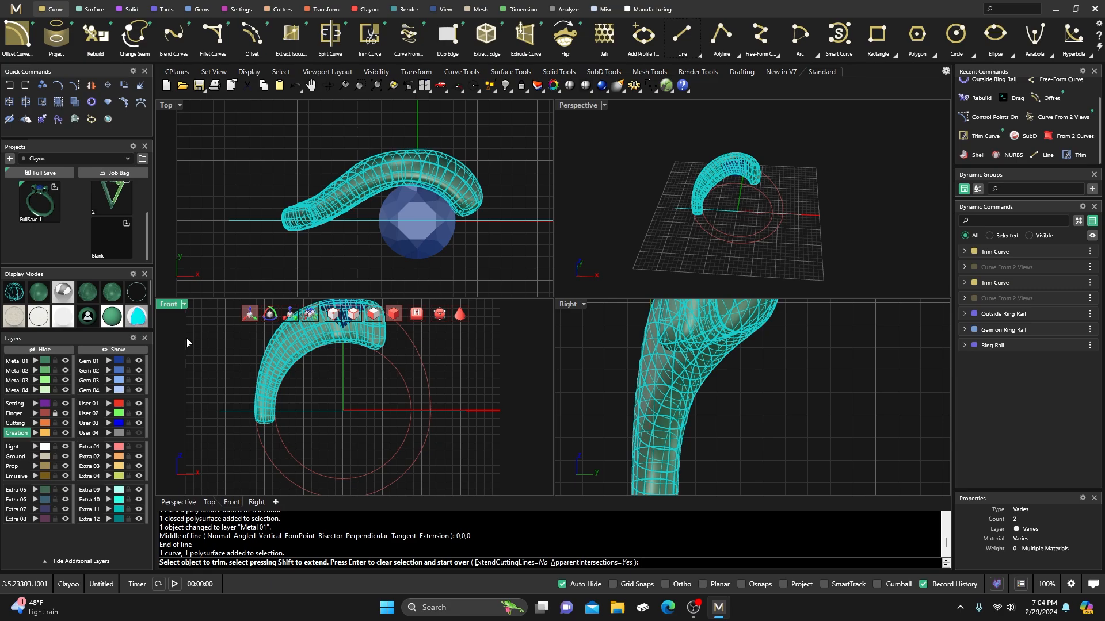
left_click(262, 423)
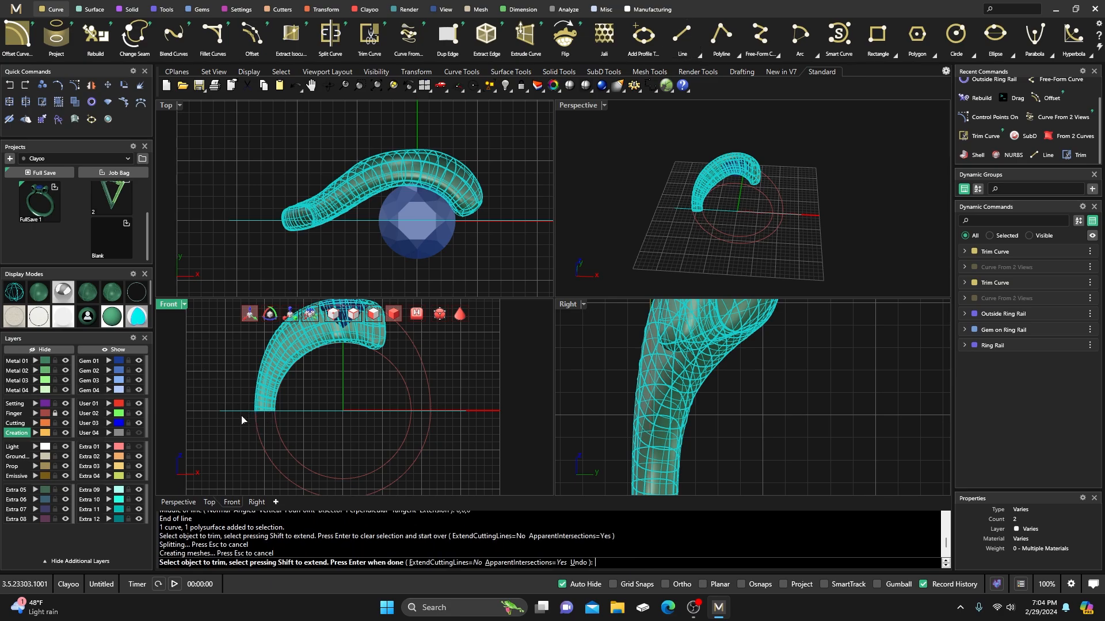
key("Return")
left_click(240, 412)
key("Delete")
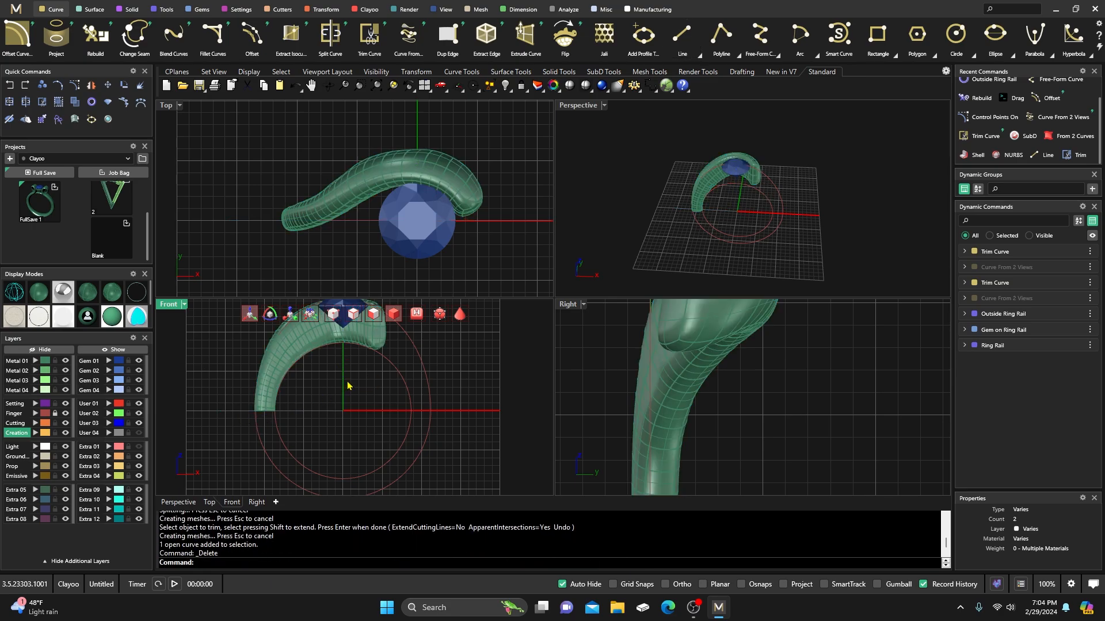
Step: Turn off Clayoo's SubD edit mode
left_click(371, 183)
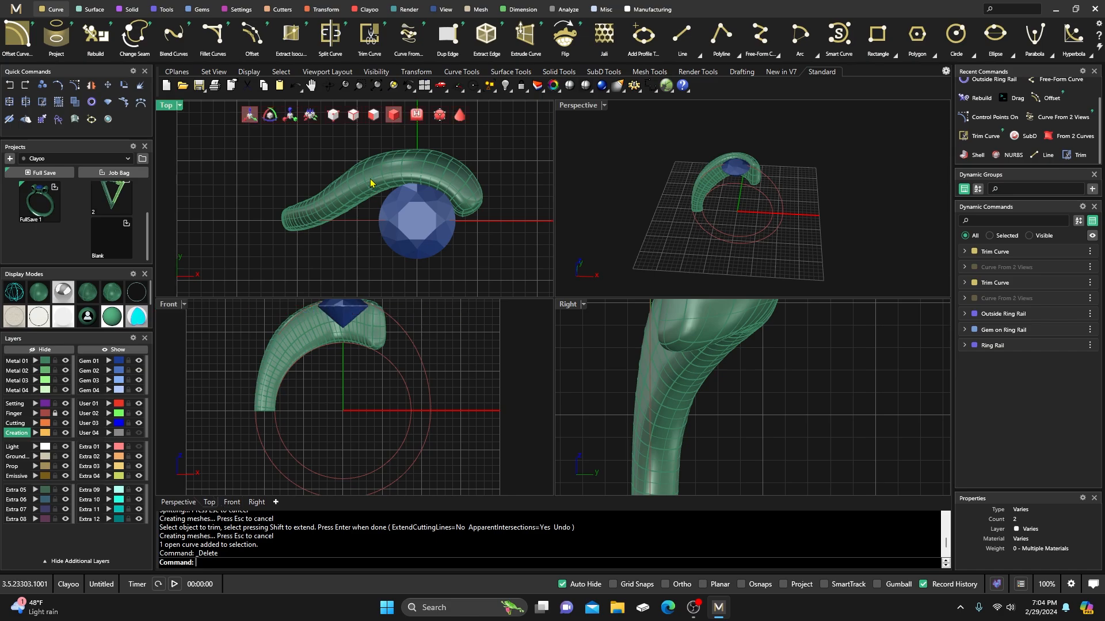
left_click(366, 10)
left_click(26, 38)
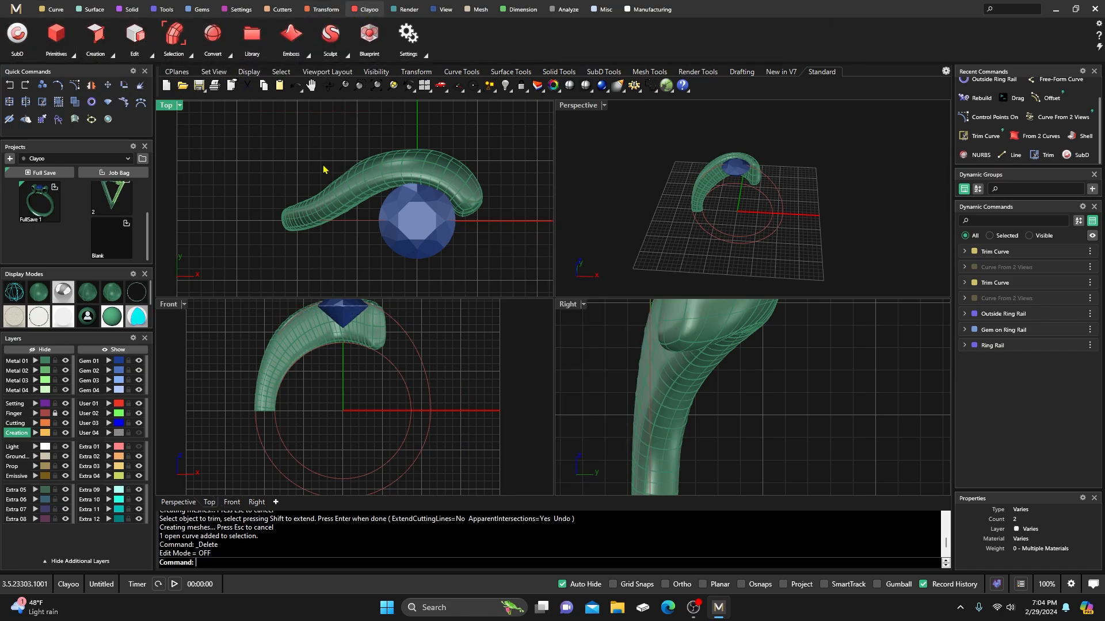
Step: Mirror the trimmed NURBS band to the opposite side of the gem with X Mirror and Y Mirror on
left_click(306, 338)
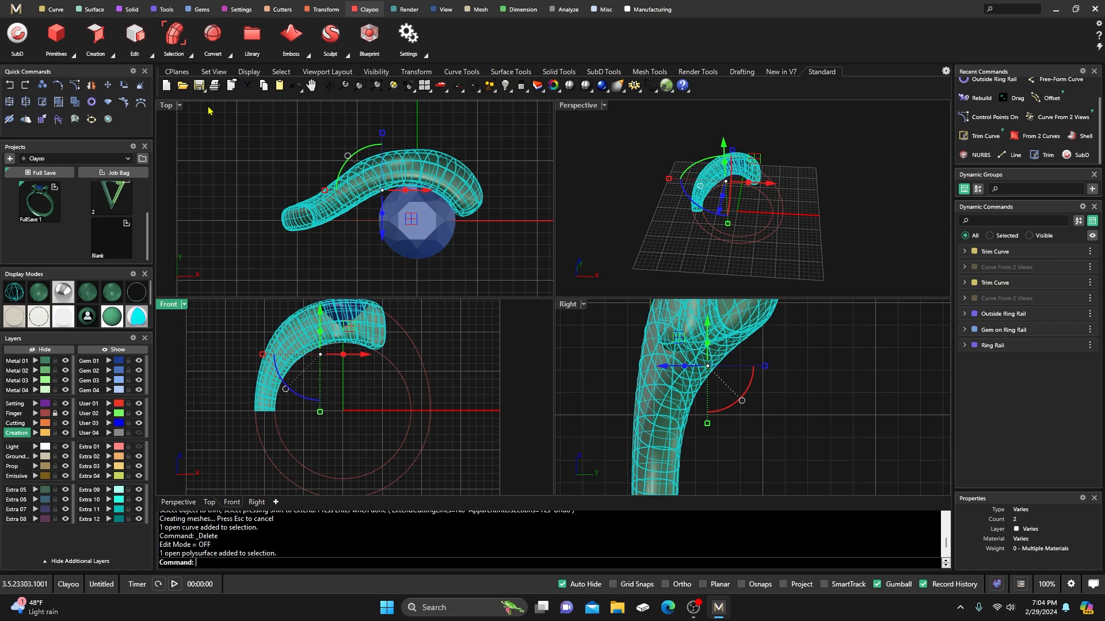
left_click(123, 88)
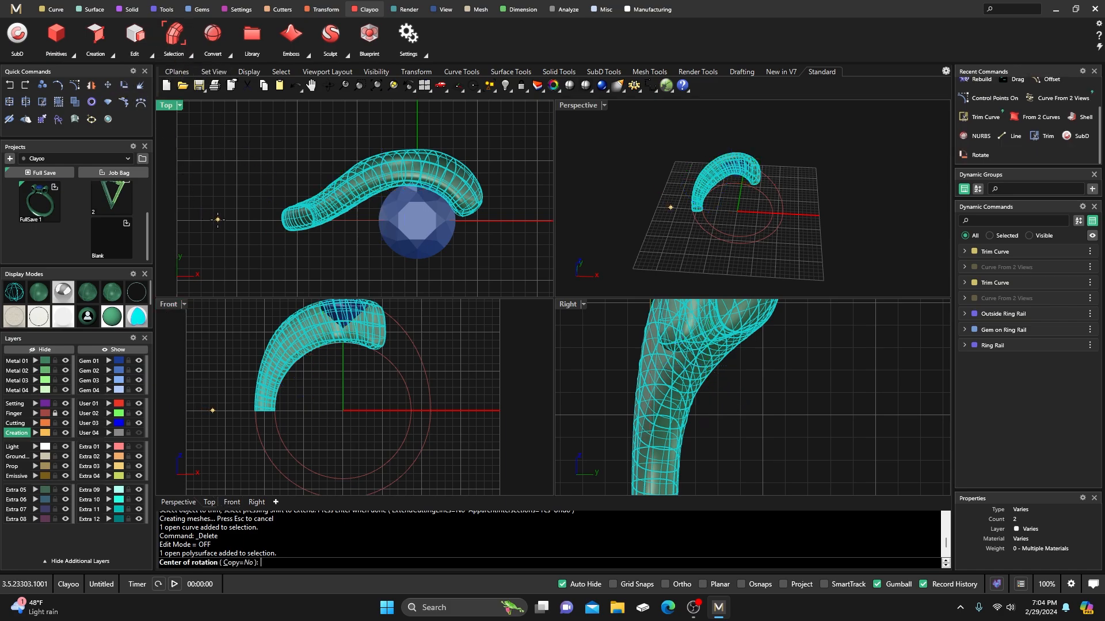
key("Escape")
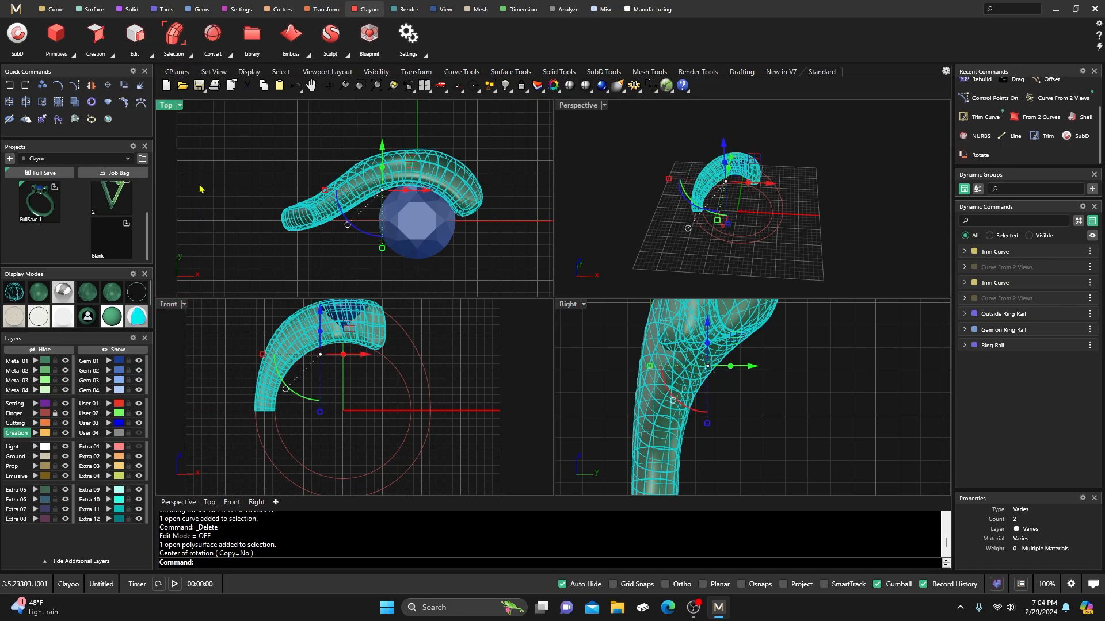
left_click(319, 9)
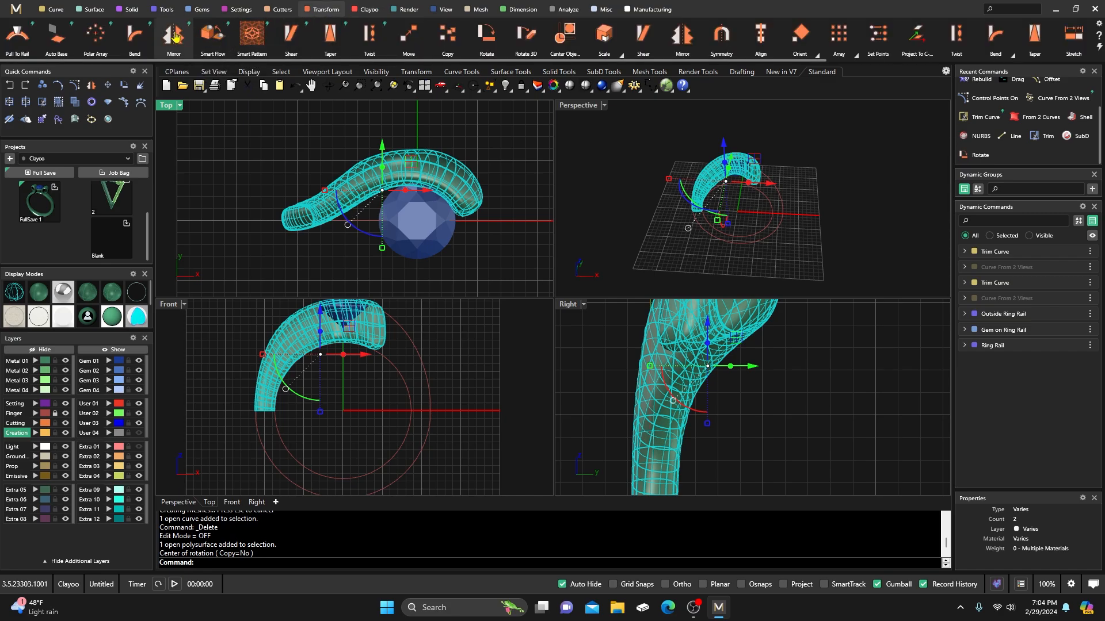
left_click(174, 35)
left_click(1086, 311)
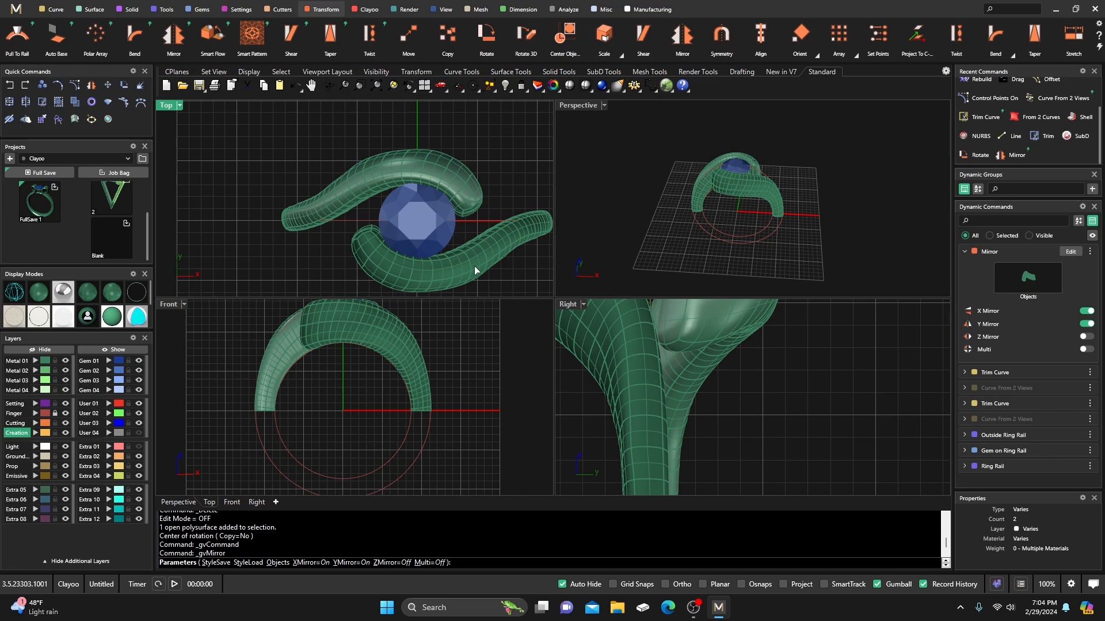
right_click(843, 240)
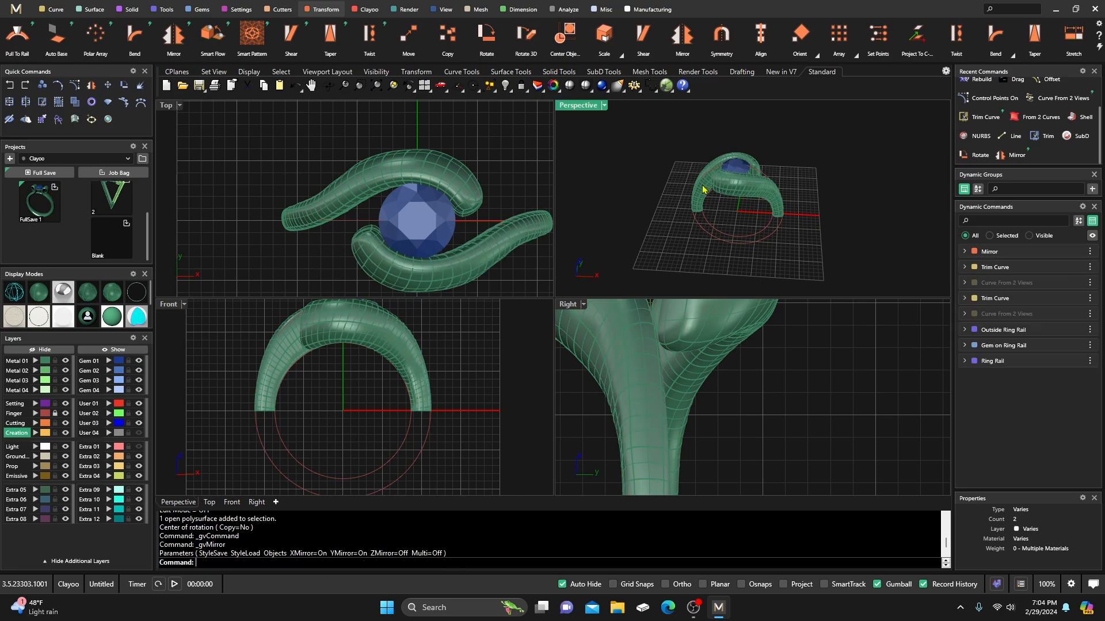
double_click(579, 108)
mouse_move(605, 271)
right_mouse_down()
mouse_move(562, 279)
mouse_move(447, 220)
mouse_move(585, 269)
right_mouse_up()
scroll(499, 359, "up", 4)
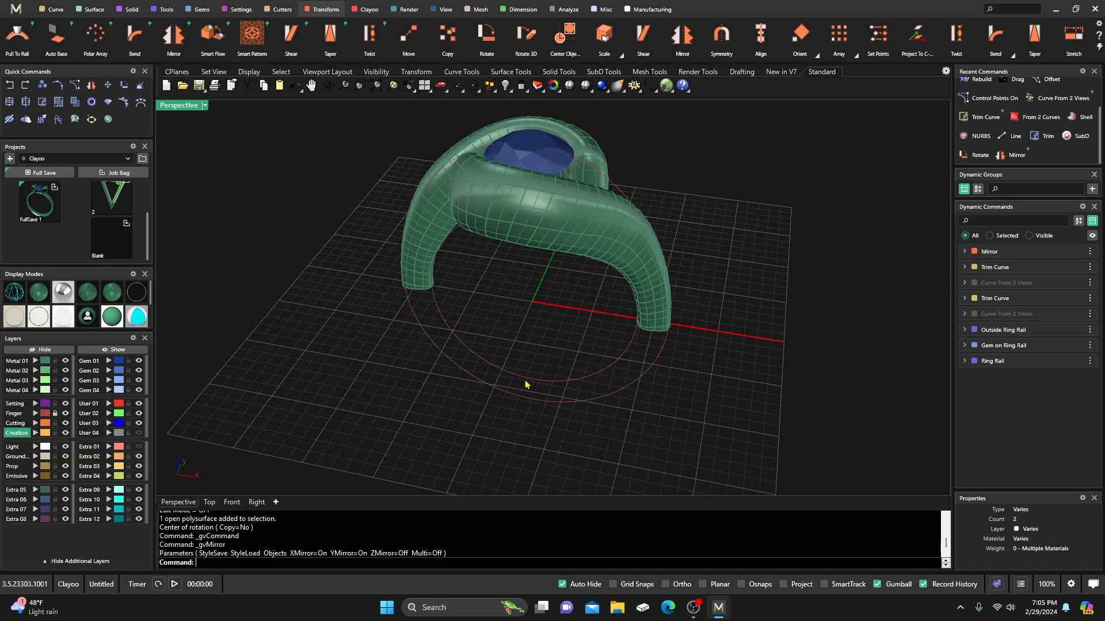
right_click_drag(540, 342, 524, 344)
right_click(525, 341)
scroll(521, 362, "up", 4)
key("Escape")
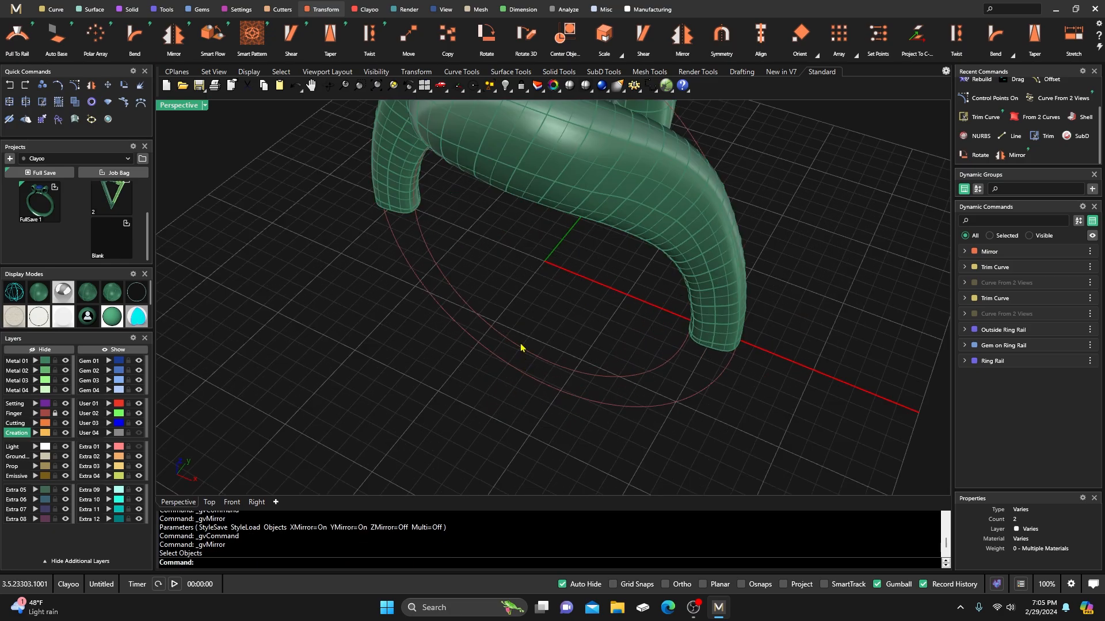
right_click_drag(444, 387, 532, 355)
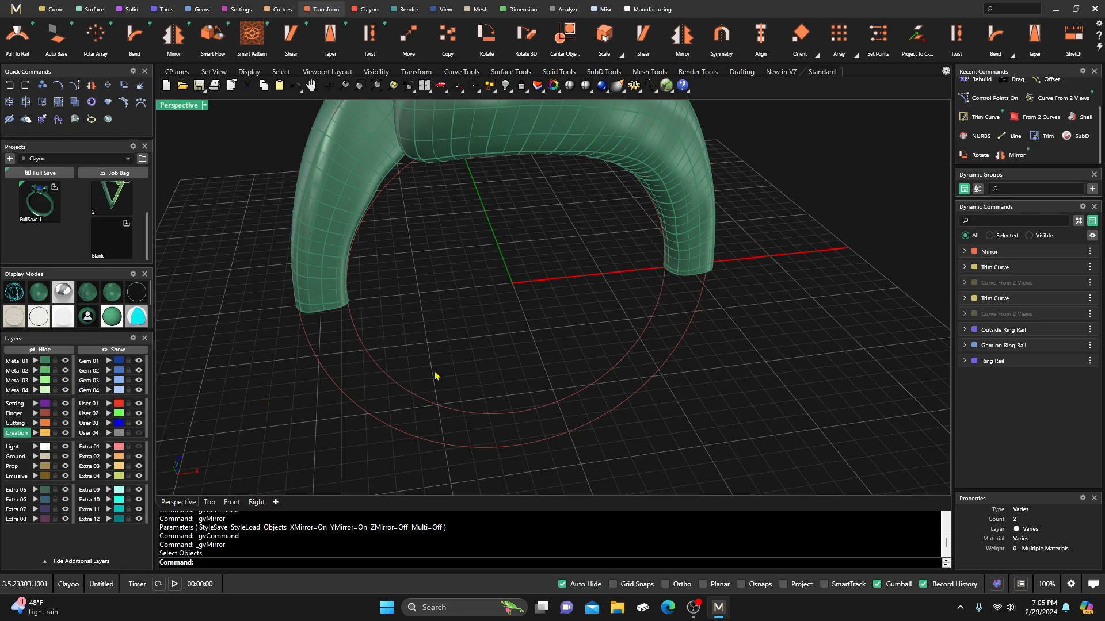
Step: Place an elliptical profile on the inner ring rail with Profile Placer and move it to profile position 0.5 at the shank's base
left_click(466, 414)
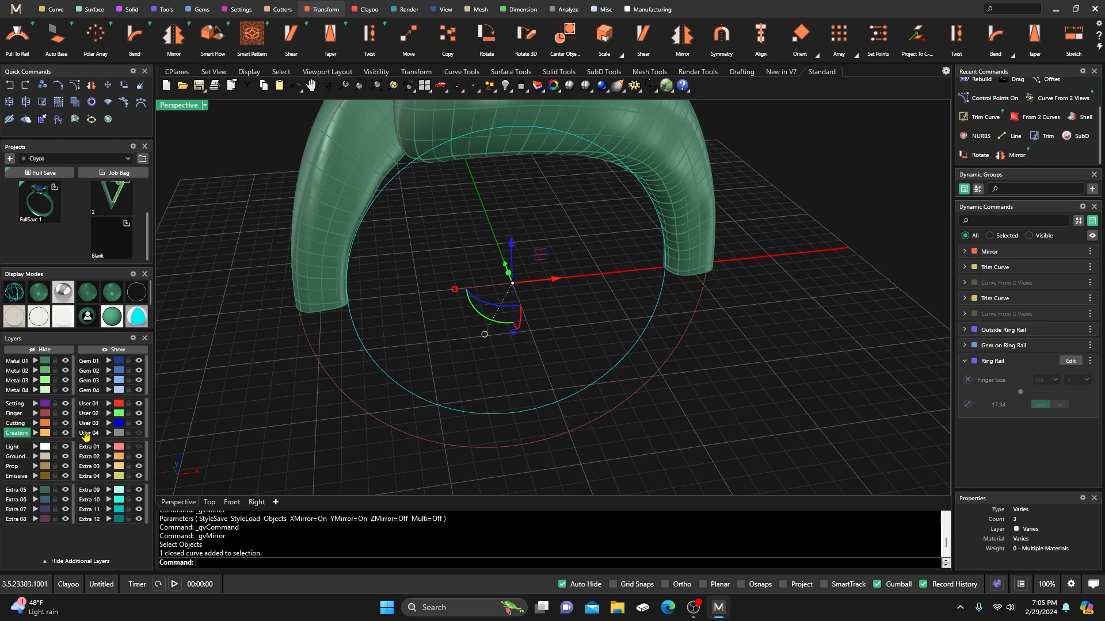
scroll(439, 377, "down", 2)
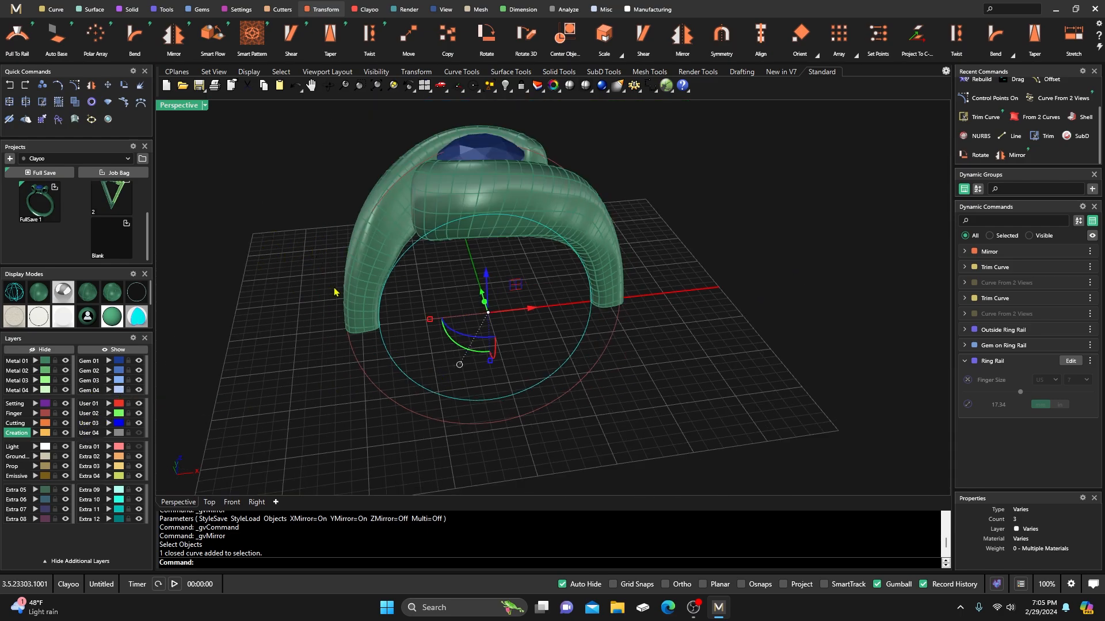
right_click_drag(334, 291, 291, 365)
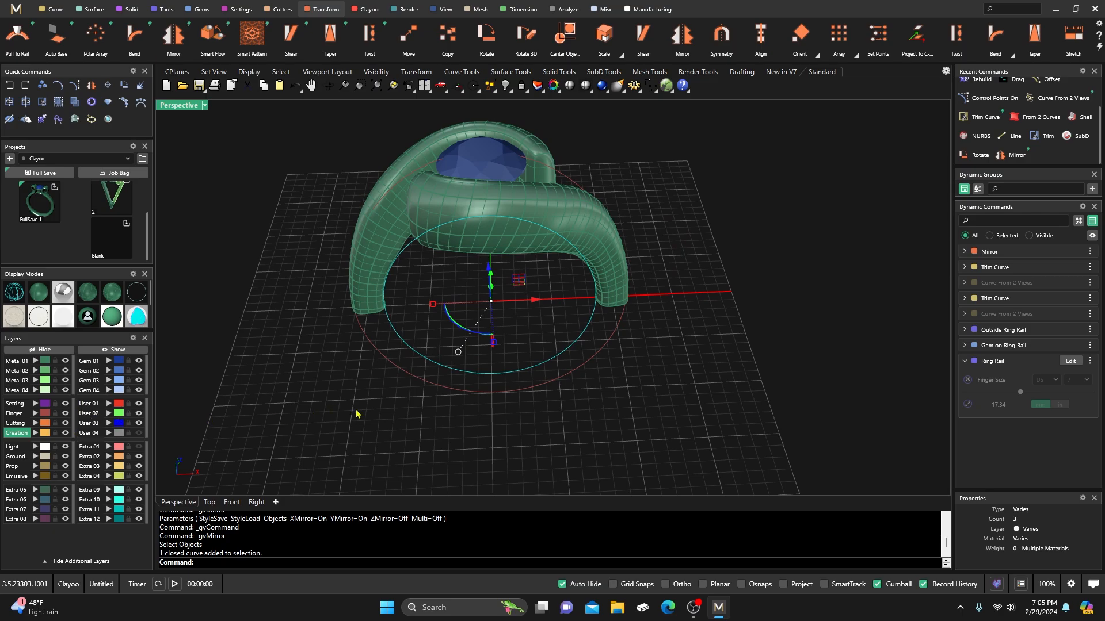
scroll(453, 346, "up", 2)
scroll(410, 393, "down", 2)
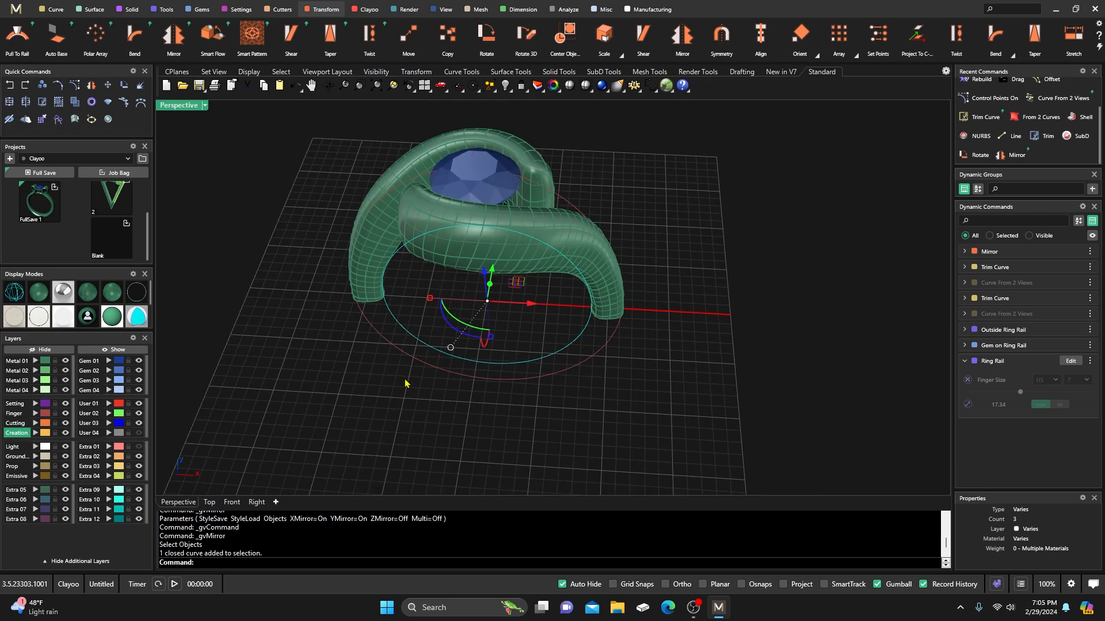
right_click_drag(430, 411, 409, 384)
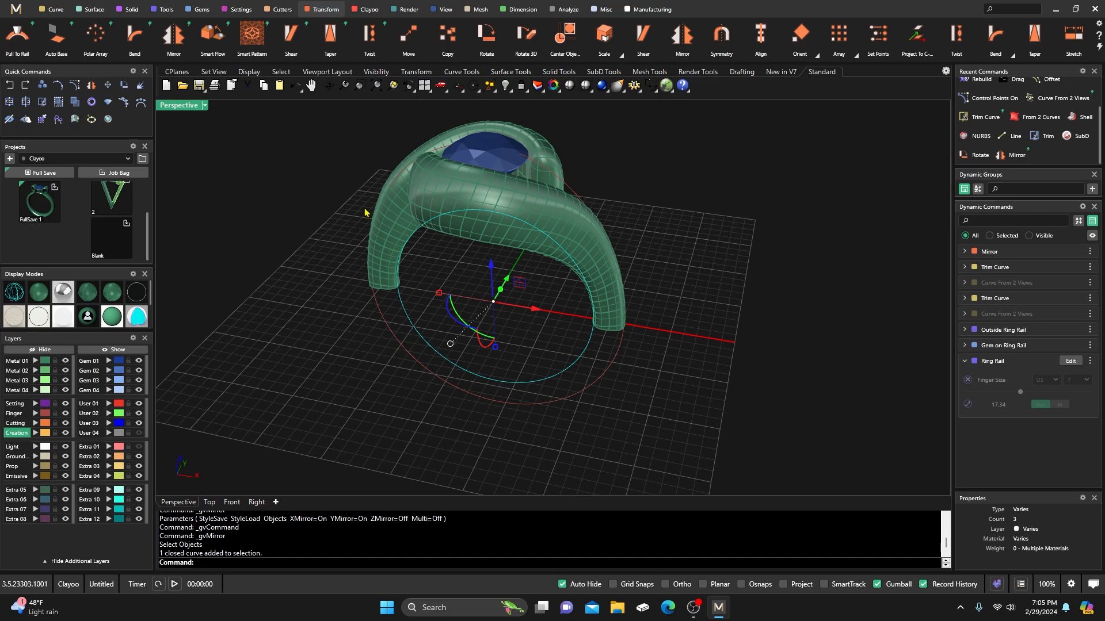
left_click(166, 9)
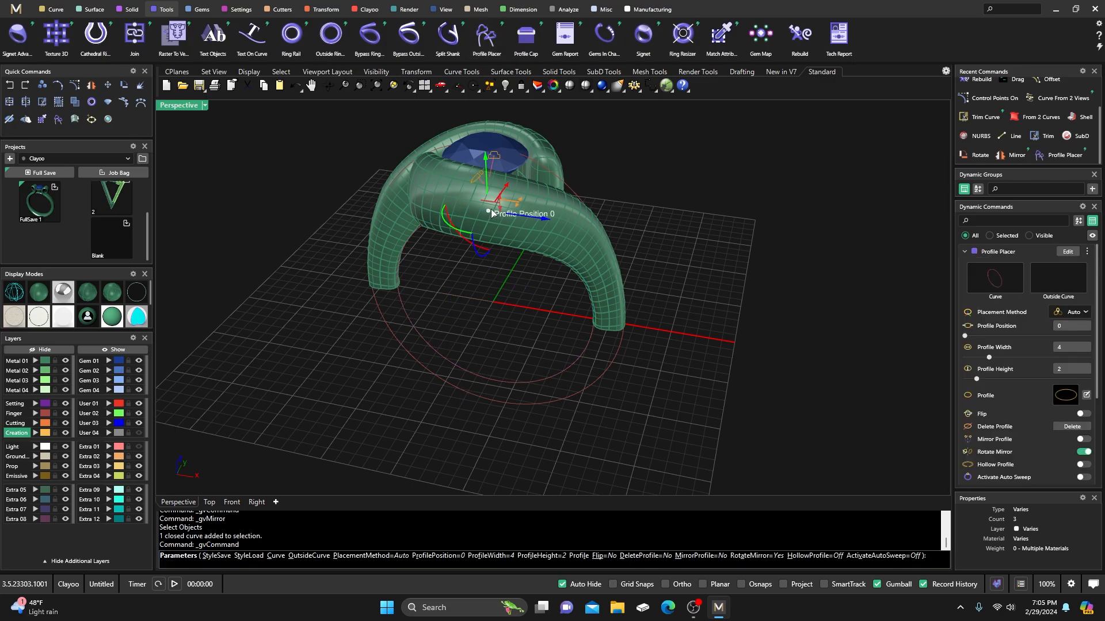
left_click_drag(488, 215, 498, 380)
scroll(498, 356, "down", 4)
mouse_move(498, 356)
right_mouse_down()
mouse_move(439, 352)
mouse_move(486, 354)
right_mouse_up()
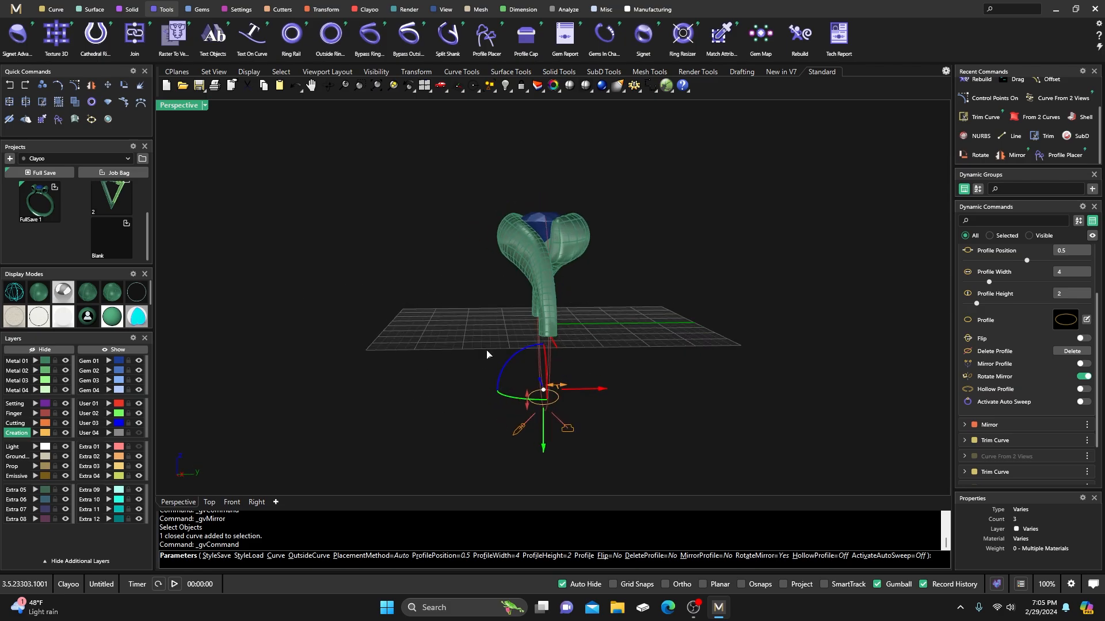
Step: Assign the outer ring rail as the profile's outside curve
scroll(1023, 276, "up", 2)
left_click(1060, 273)
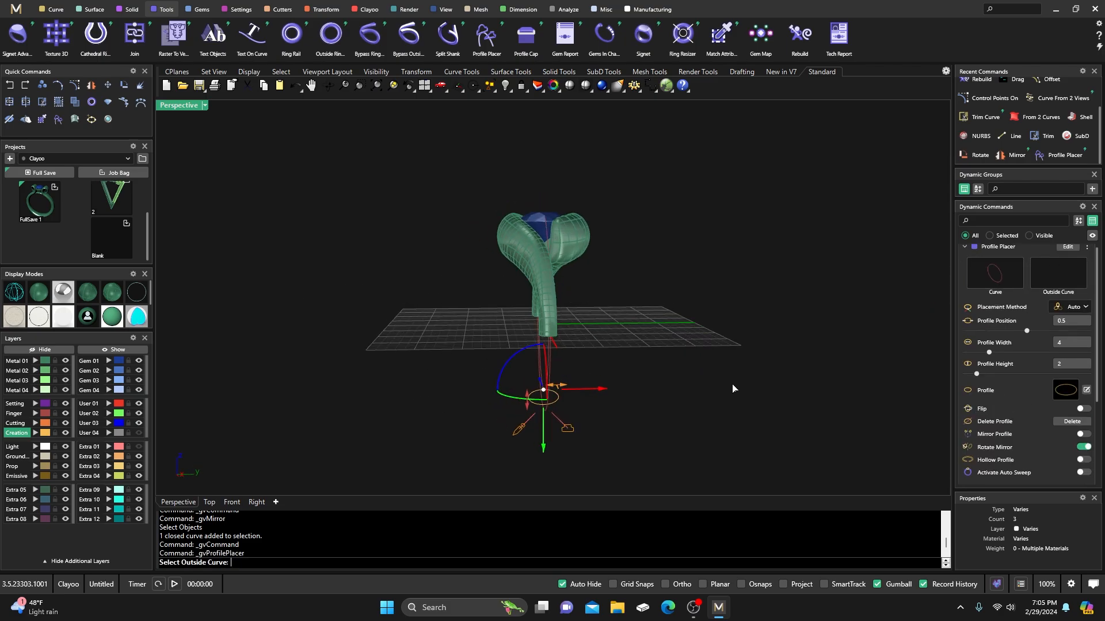
right_click_drag(732, 388, 620, 387)
scroll(592, 423, "up", 4)
left_click(557, 407)
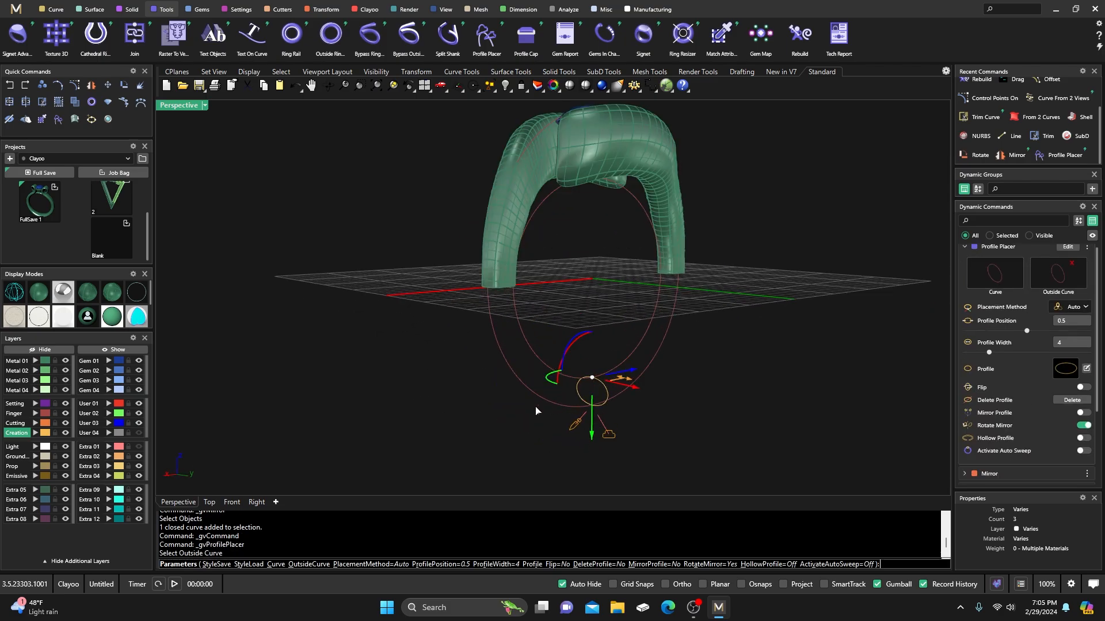
Step: Set the profile width to 5 mm and finish the profile placement
right_click_drag(537, 412, 546, 381)
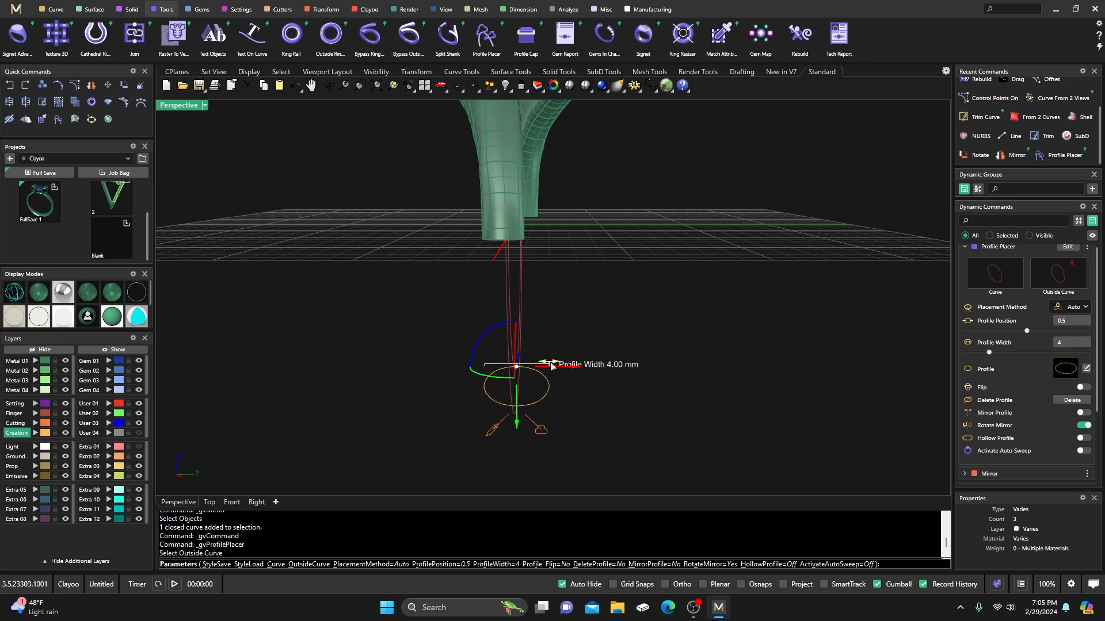
scroll(553, 360, "up", 3)
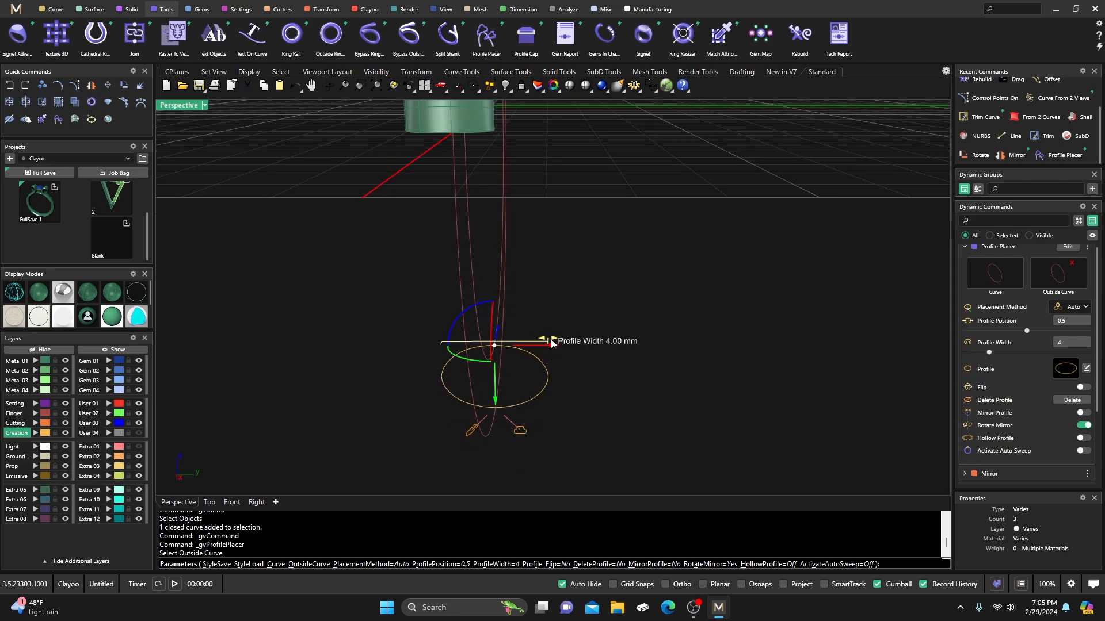
left_click_drag(549, 343, 573, 348)
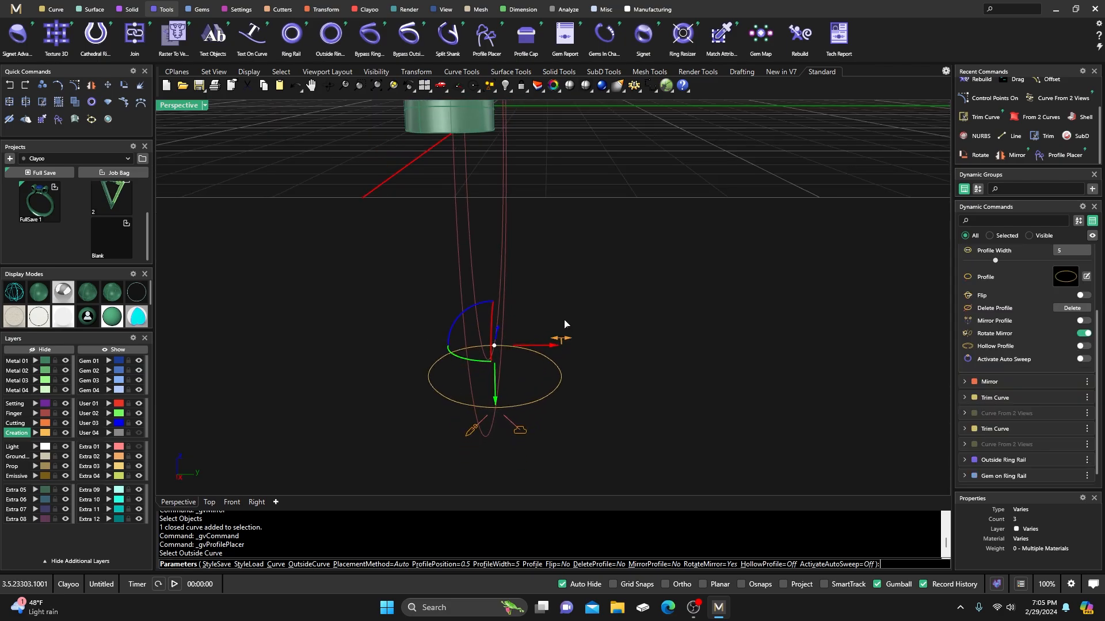
scroll(565, 322, "down", 4)
right_click_drag(564, 322, 612, 331)
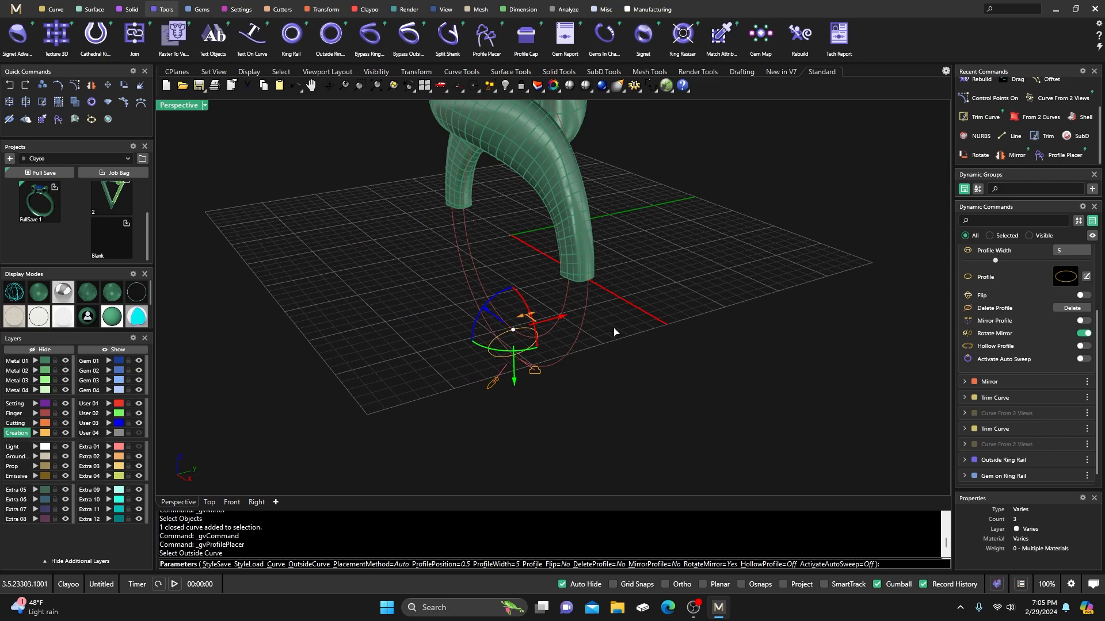
right_click(614, 332)
Step: With Duplicate Edge, select only the trimmed lower end edges of the band on the negative X side in the front view
right_click_drag(493, 377, 520, 372)
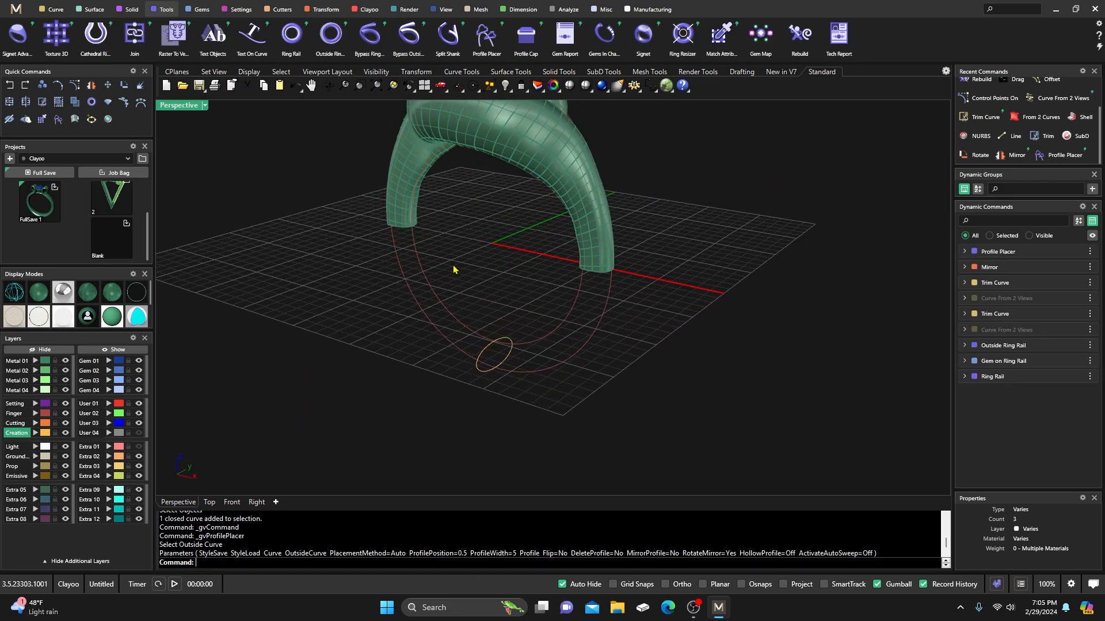
right_click_drag(453, 270, 426, 222)
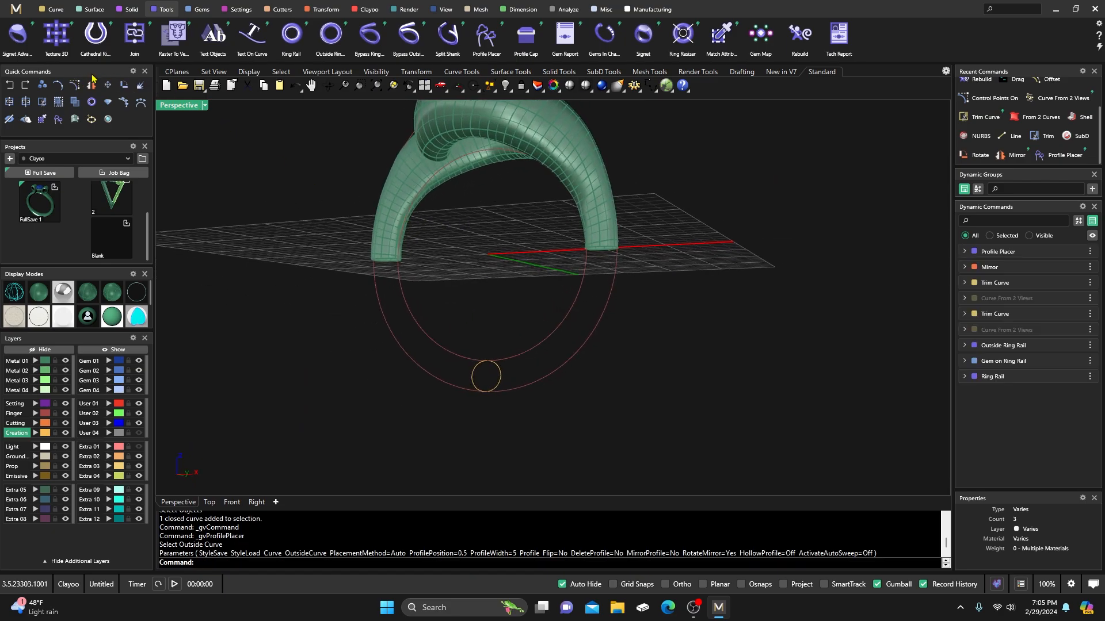
left_click(56, 9)
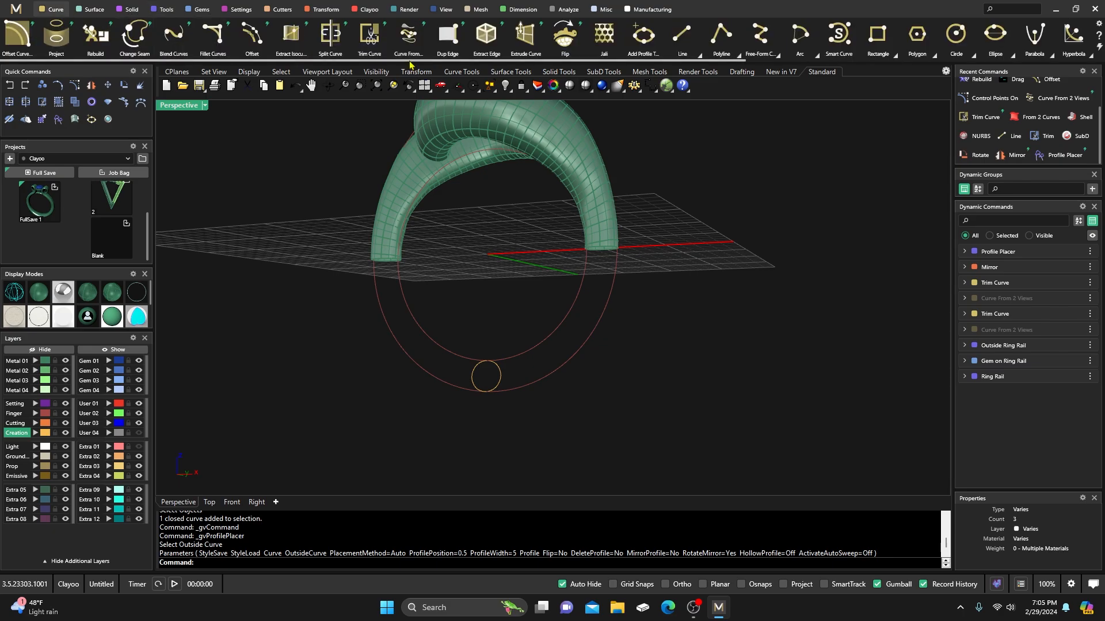
scroll(980, 49, "down", 4)
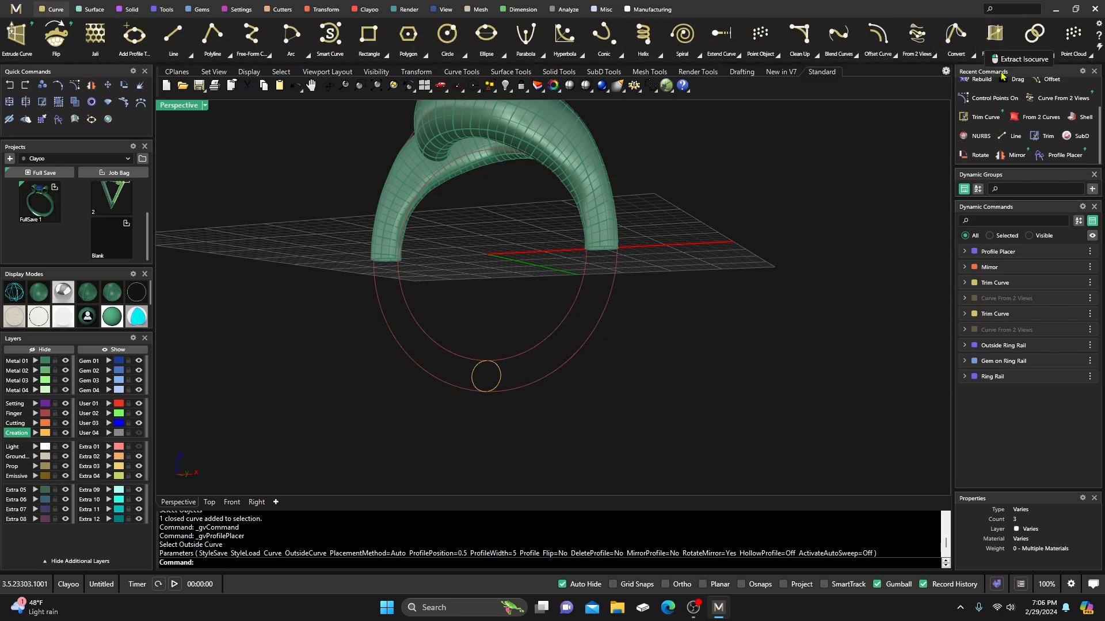
left_click(1008, 53)
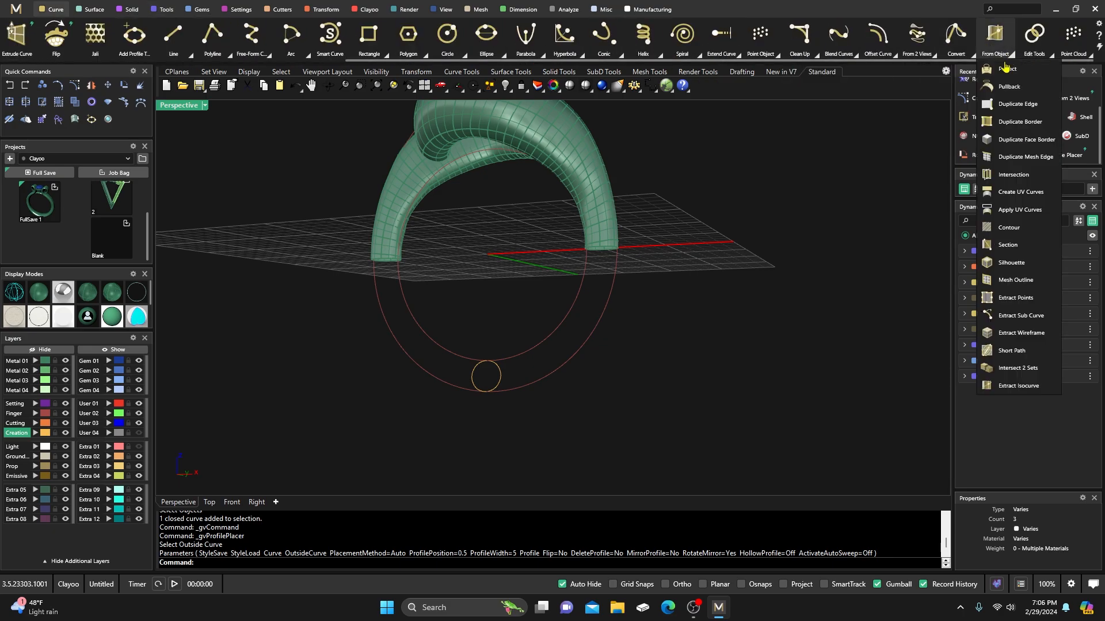
left_click(1014, 105)
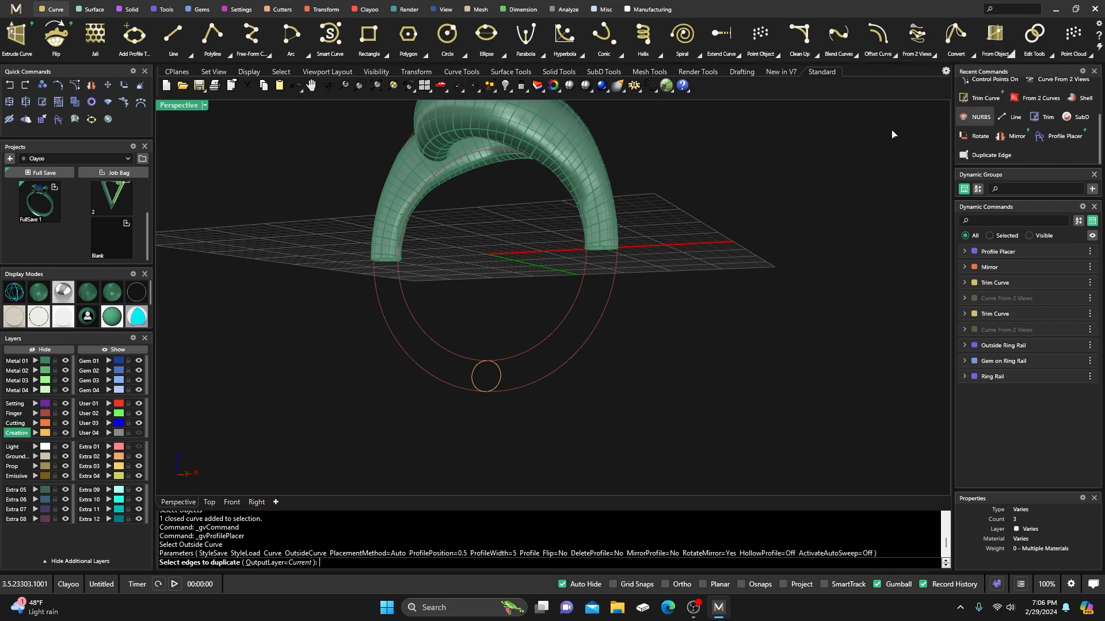
right_click_drag(389, 272, 432, 287)
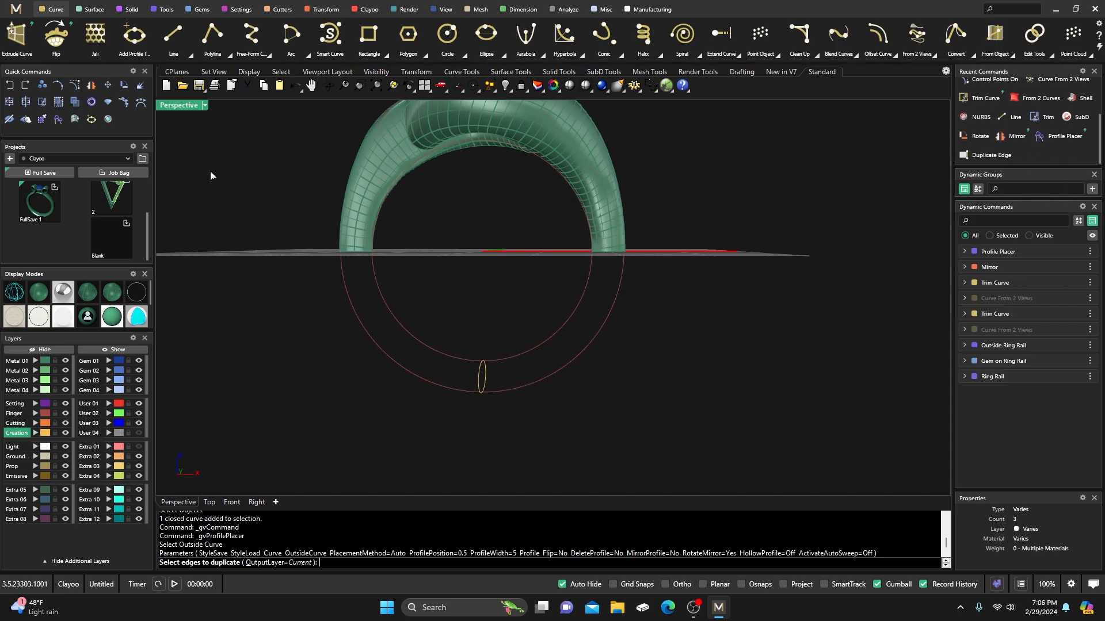
double_click(179, 108)
left_click(263, 415)
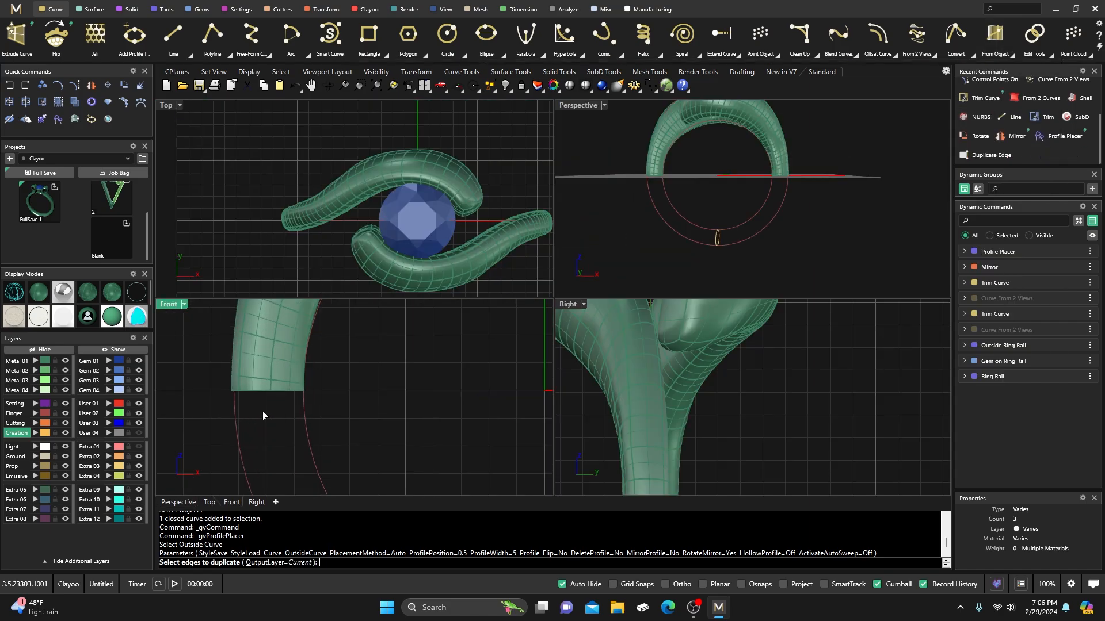
left_click_drag(221, 413, 312, 392)
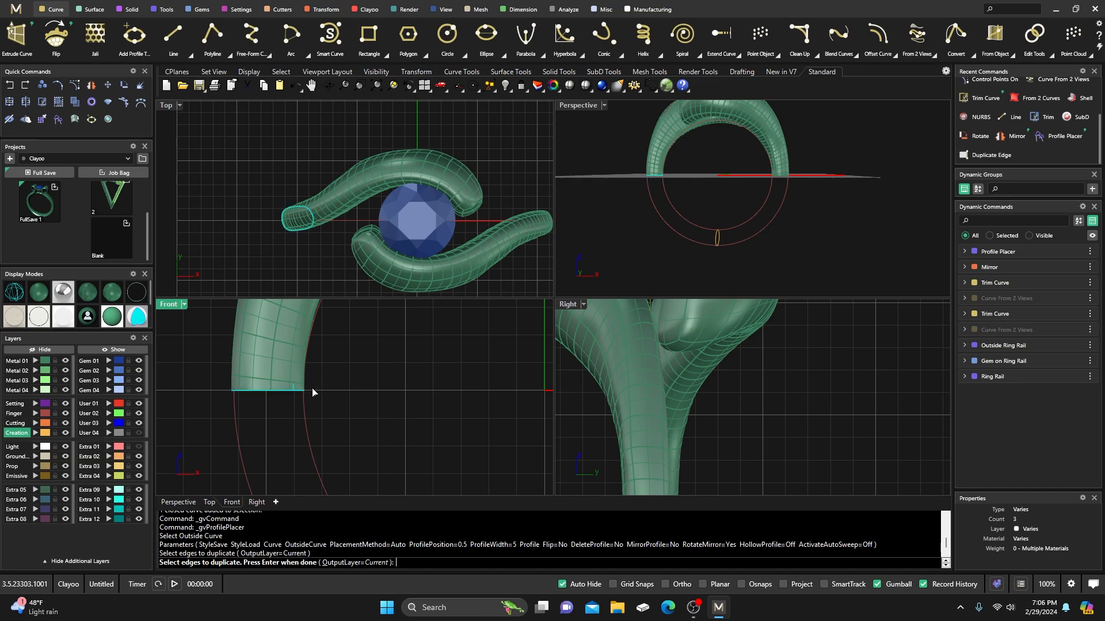
scroll(293, 393, "up", 5)
left_click(297, 387, "ctrl")
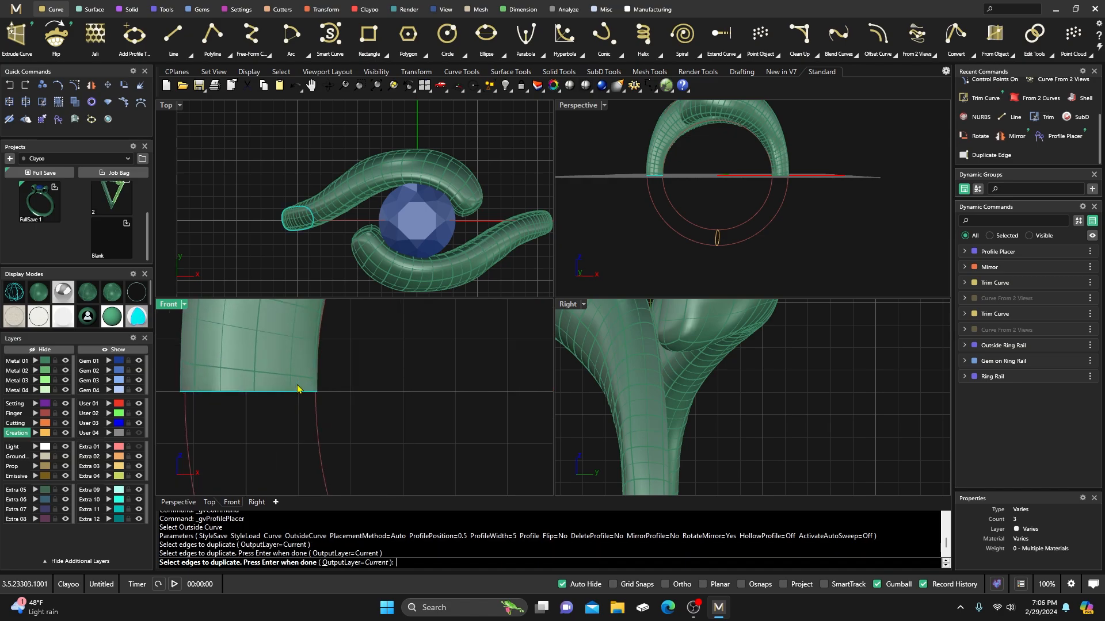
Step: Add the trimmed lower end edges of the opposite band to the Duplicate Edge selection
scroll(249, 354, "down", 5)
scroll(250, 353, "down", 7)
right_click_drag(431, 375, 318, 391)
scroll(362, 390, "up", 7)
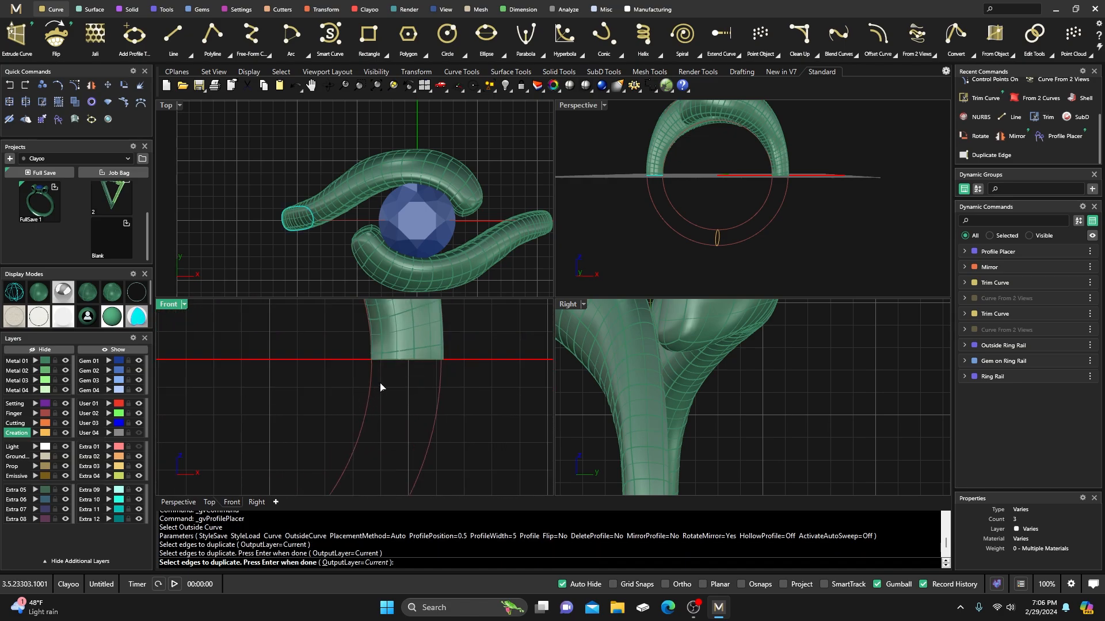
left_click_drag(358, 380, 455, 359)
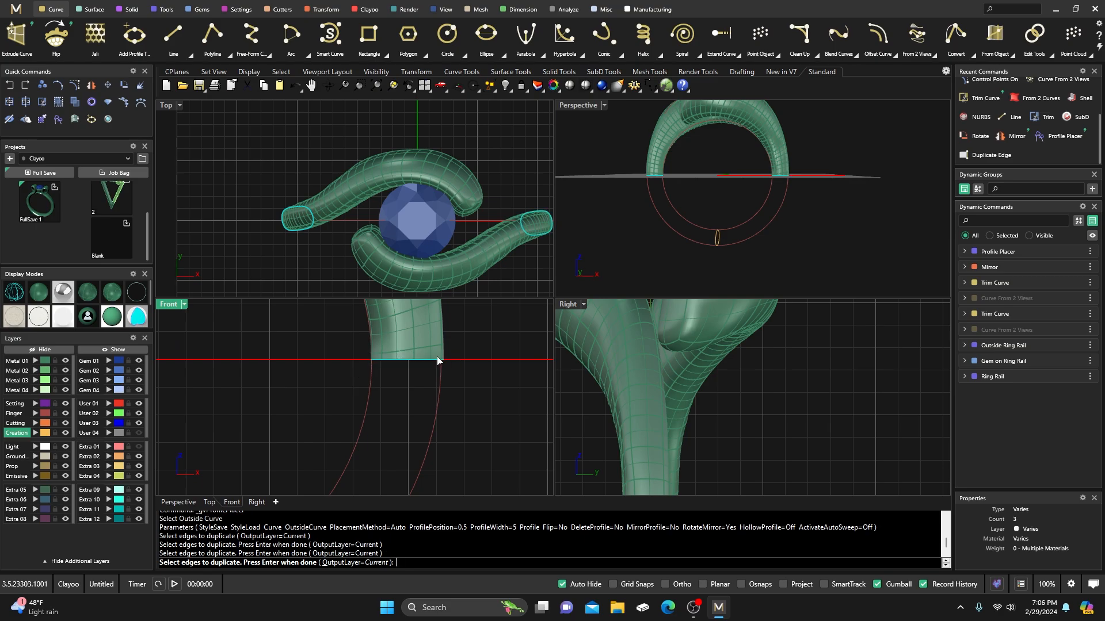
Step: In wireframe display, finish duplicating the edges and join them into one closed curve per band end
left_click(16, 295)
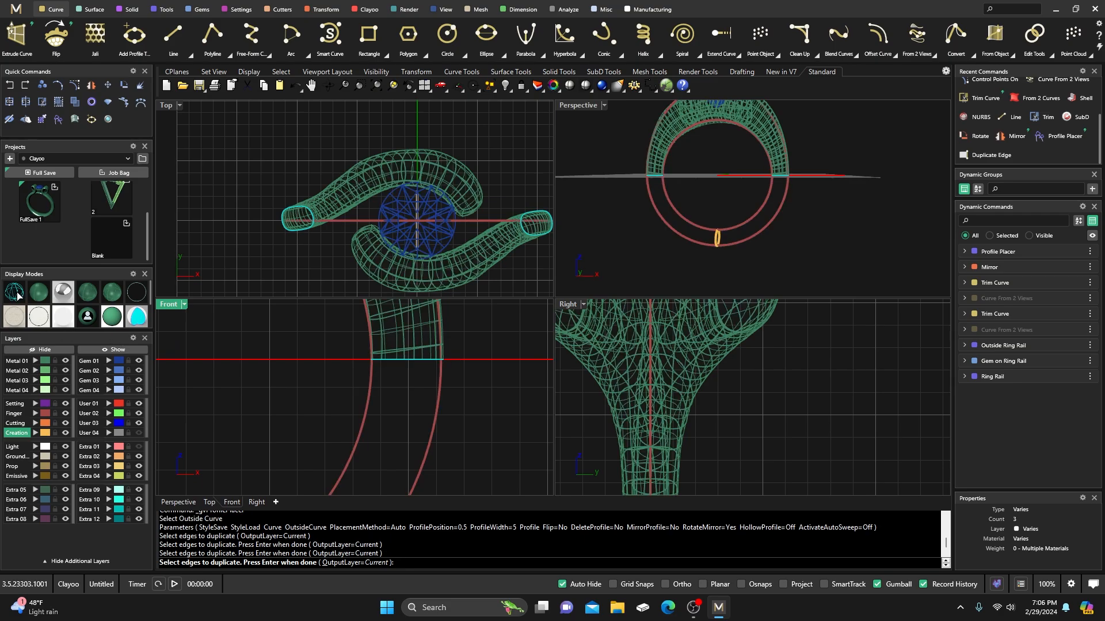
scroll(367, 375, "down", 5)
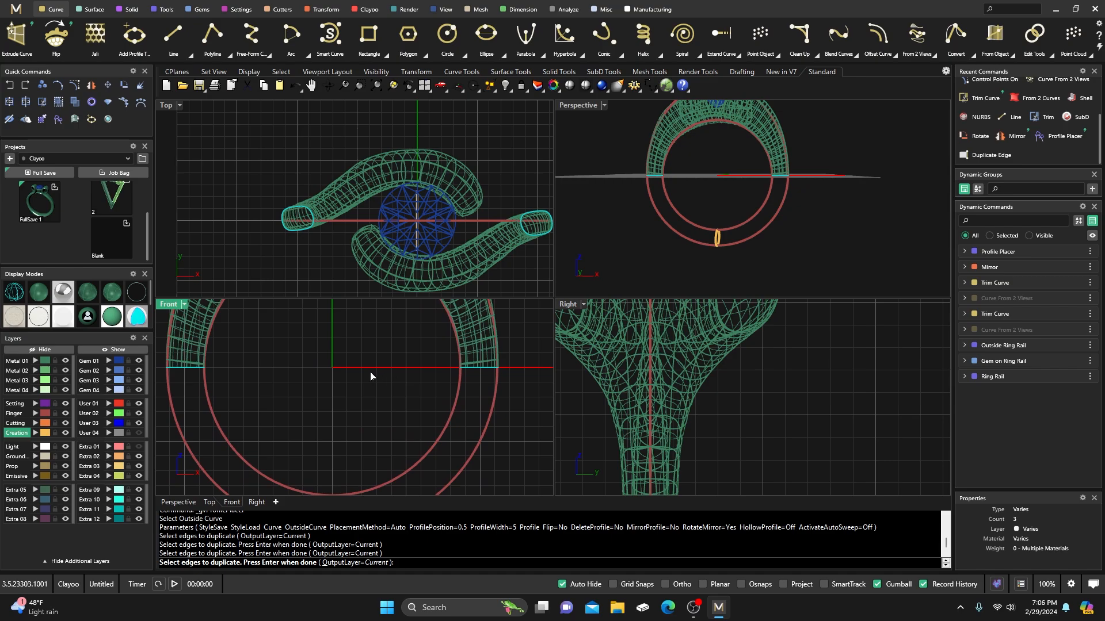
key("Return")
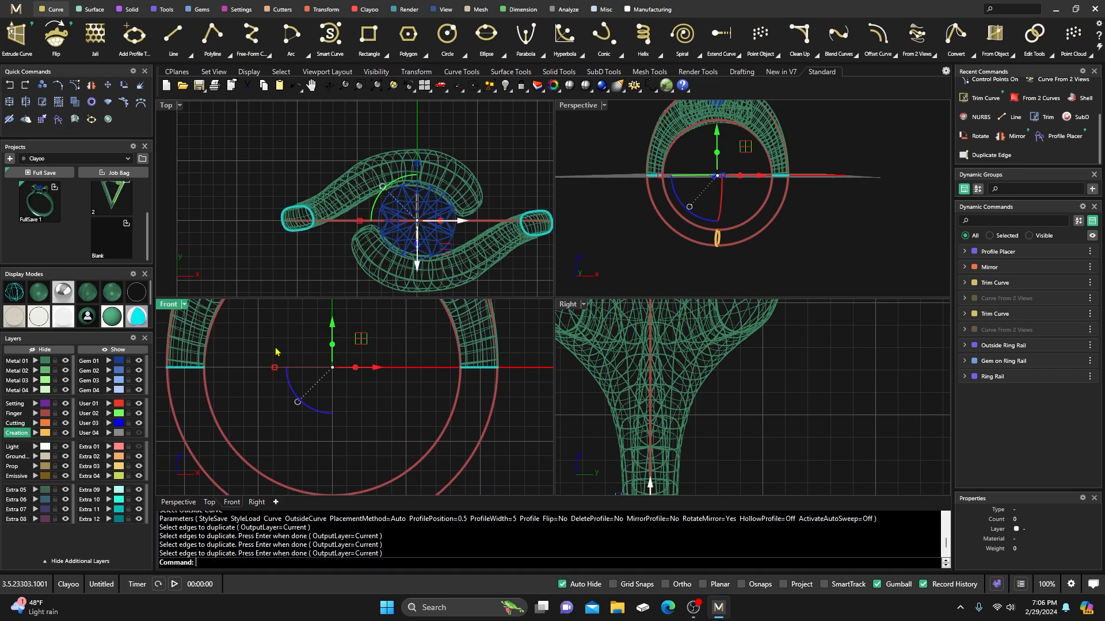
left_click(42, 119)
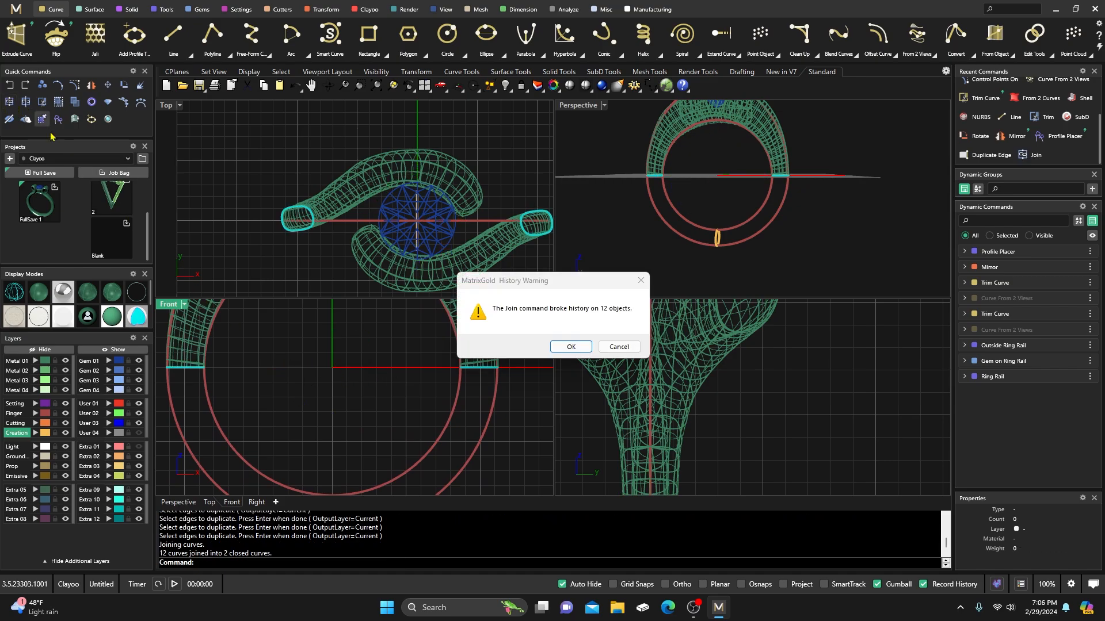
left_click(570, 346)
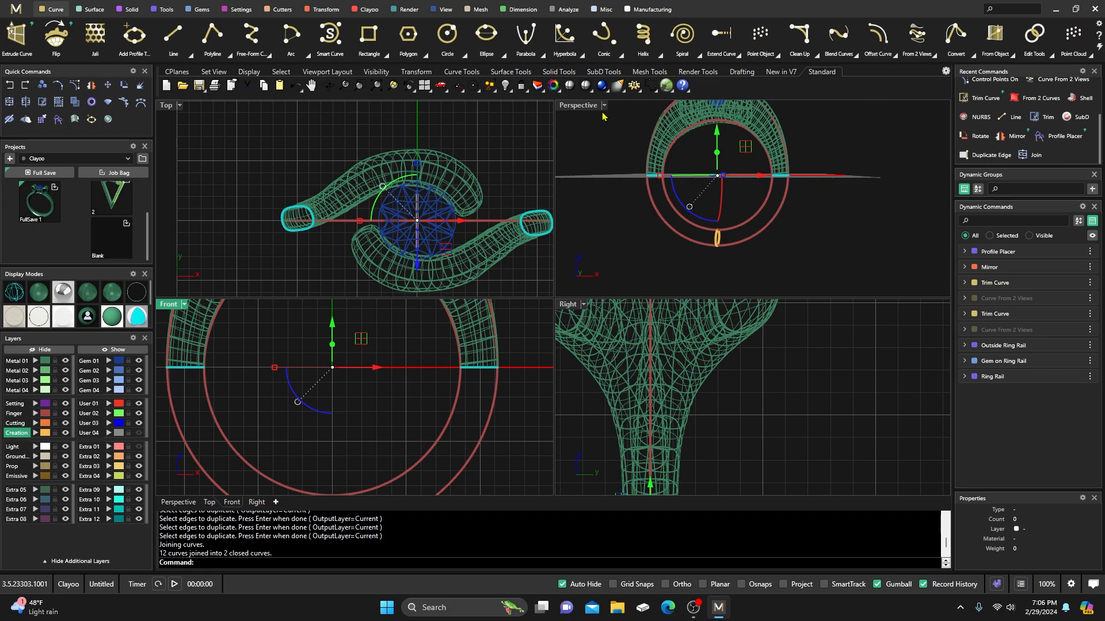
Step: In the enlarged perspective view, use Adjust Closed Curve Seam with Quad snap to move the positive X band-end curve's seam to the inner rail
double_click(584, 106)
right_click_drag(625, 320, 663, 313)
scroll(601, 266, "up", 4)
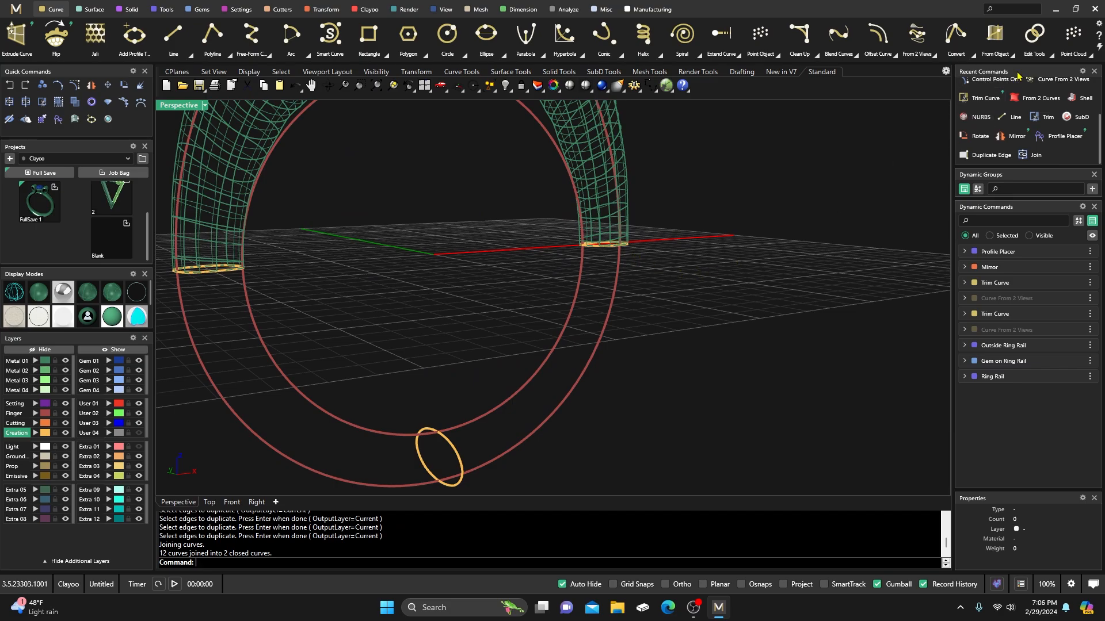
left_click(1049, 55)
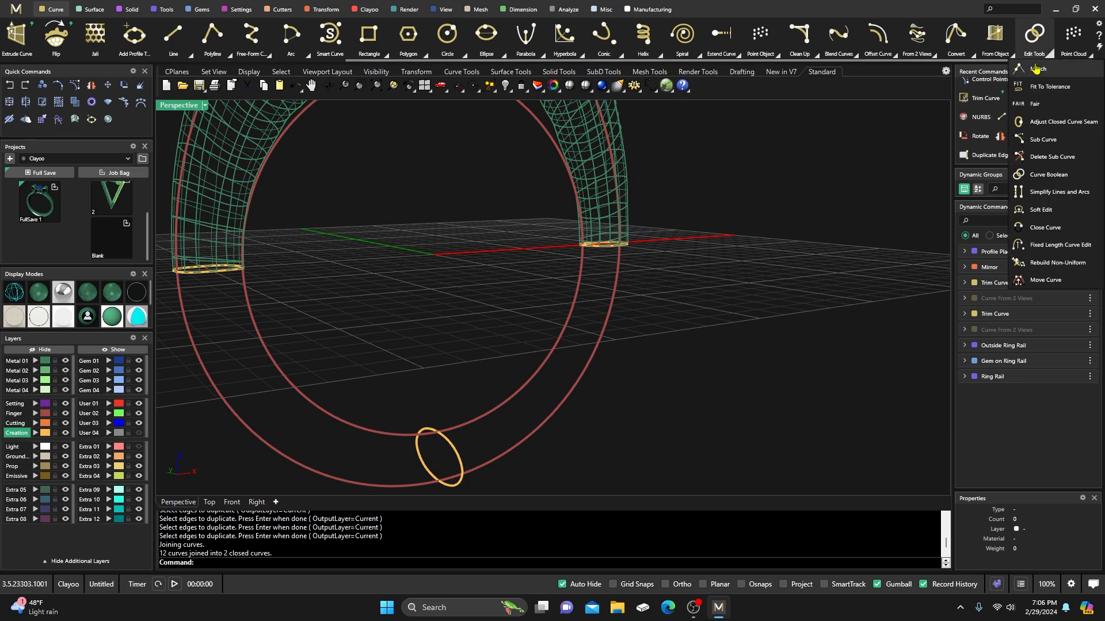
left_click(1044, 122)
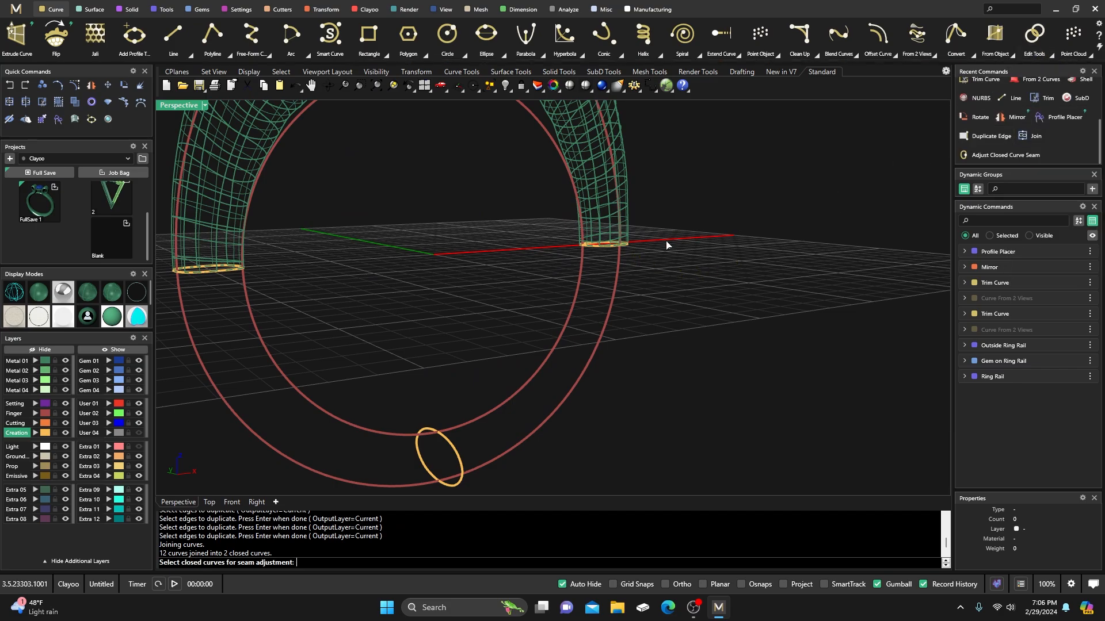
scroll(611, 257, "up", 5)
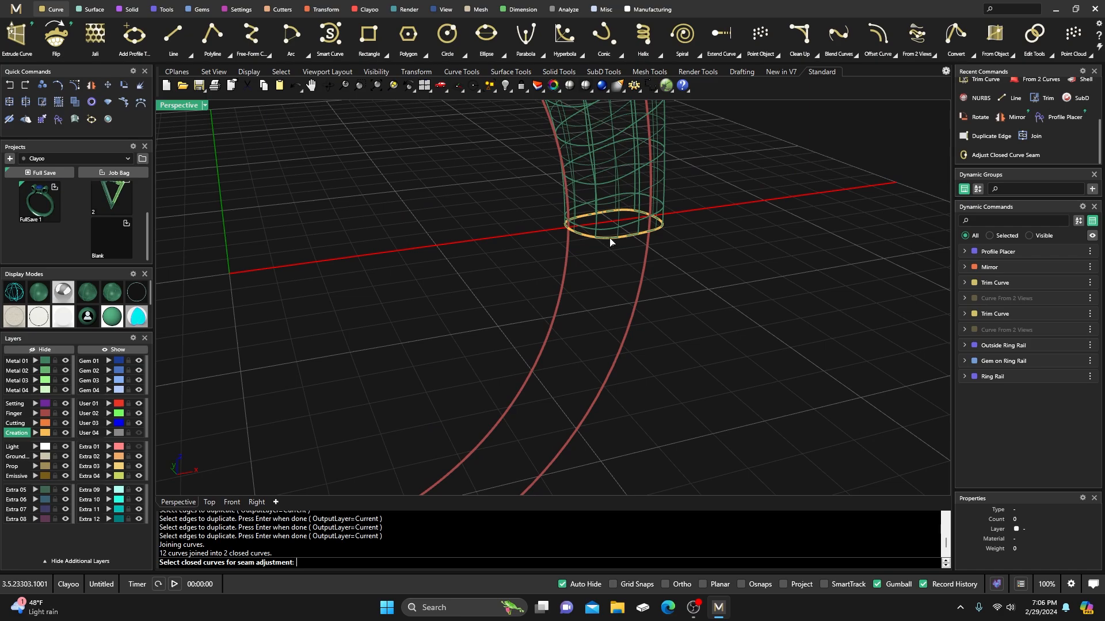
left_click(610, 239)
key("Return")
right_click_drag(593, 279, 656, 286)
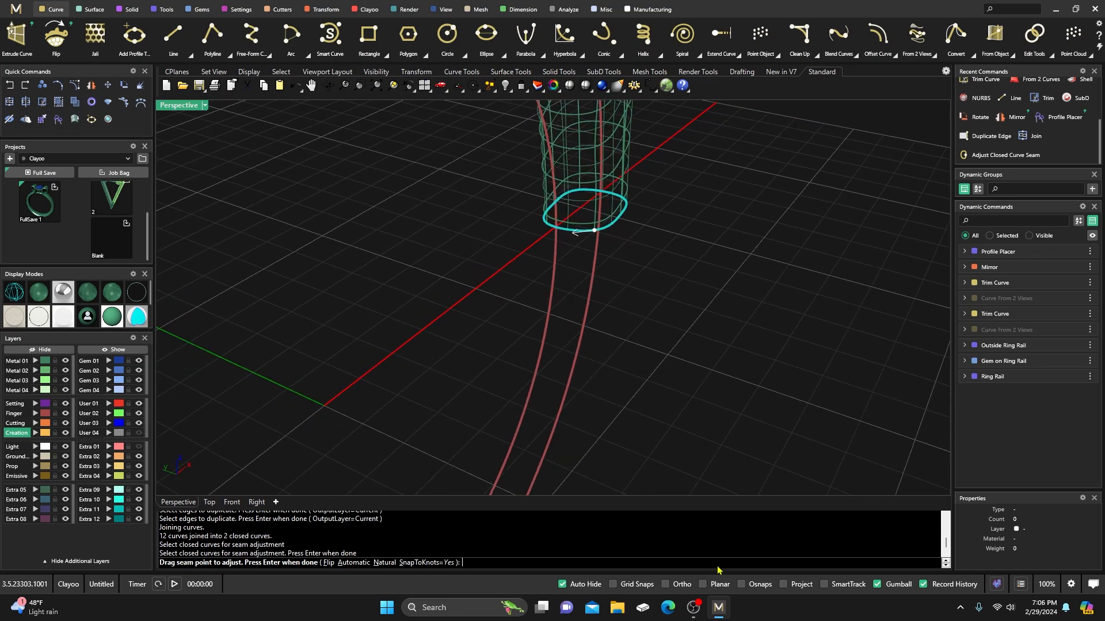
left_click(745, 585)
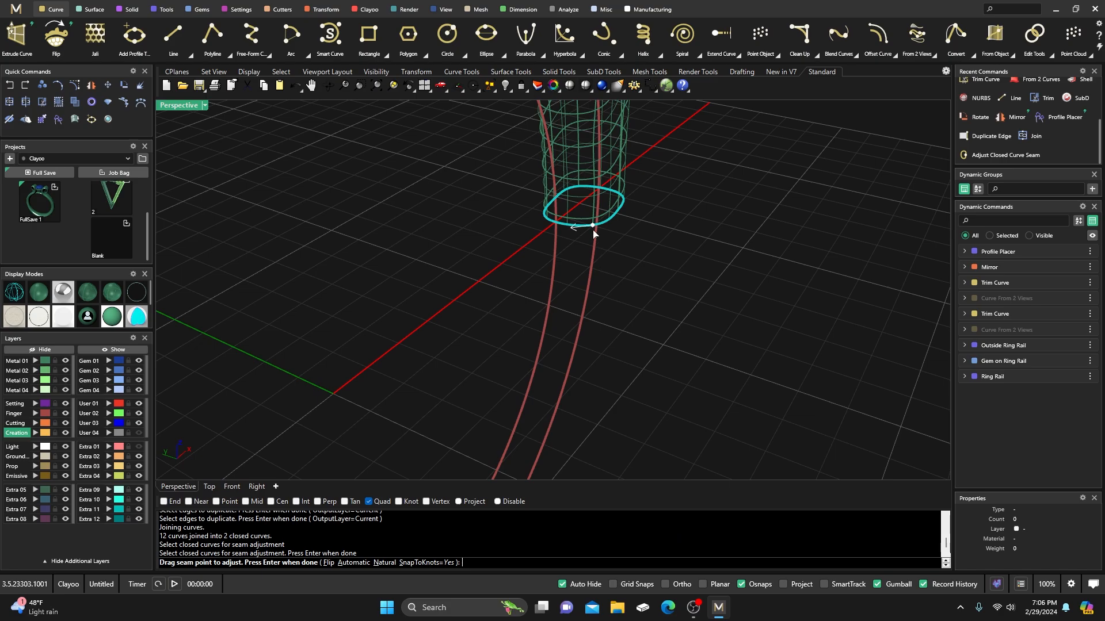
left_click_drag(593, 225, 560, 225)
scroll(570, 276, "down", 7)
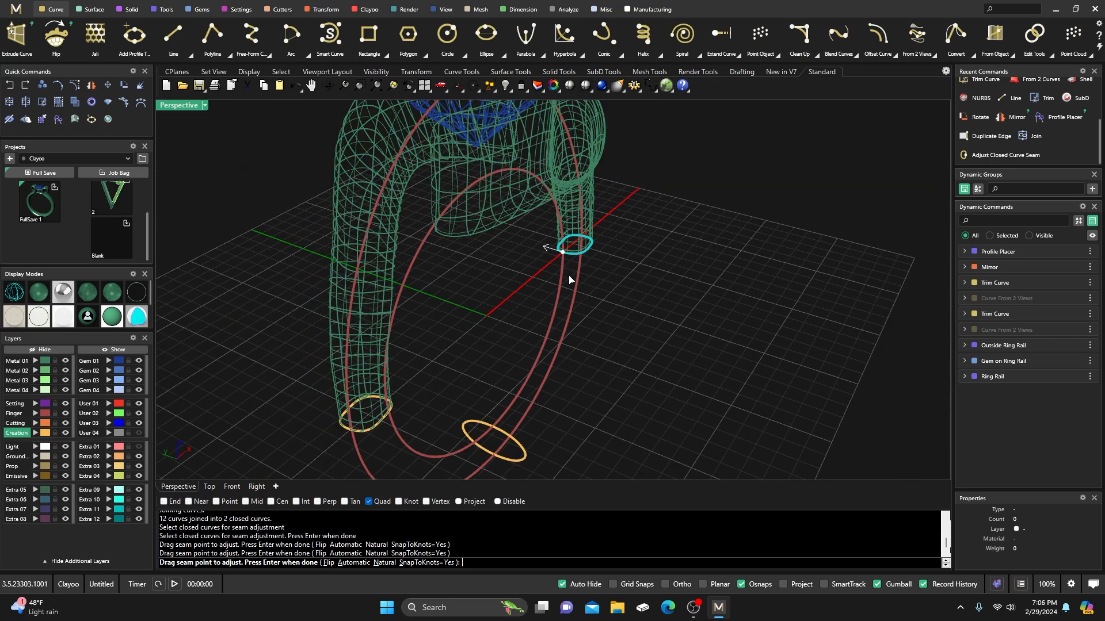
right_click_drag(570, 279, 396, 272)
scroll(380, 230, "up", 4)
key("Return")
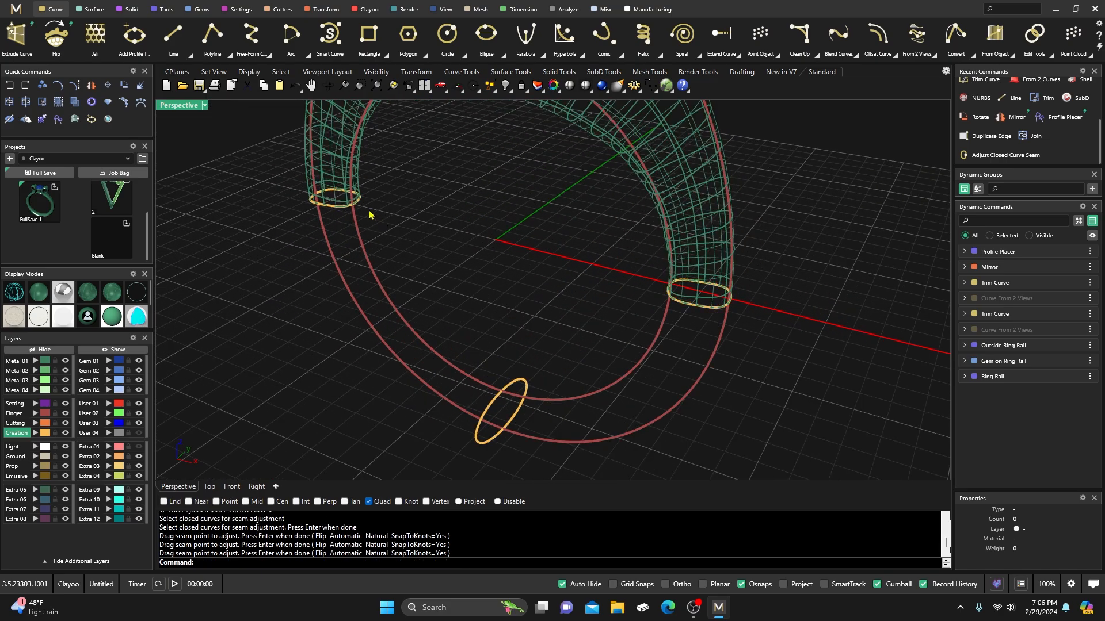
Step: Move the negative X band-end curve's seam to the quadrant point at the inner rail and flip its direction
scroll(342, 213, "up", 3)
left_click(340, 217)
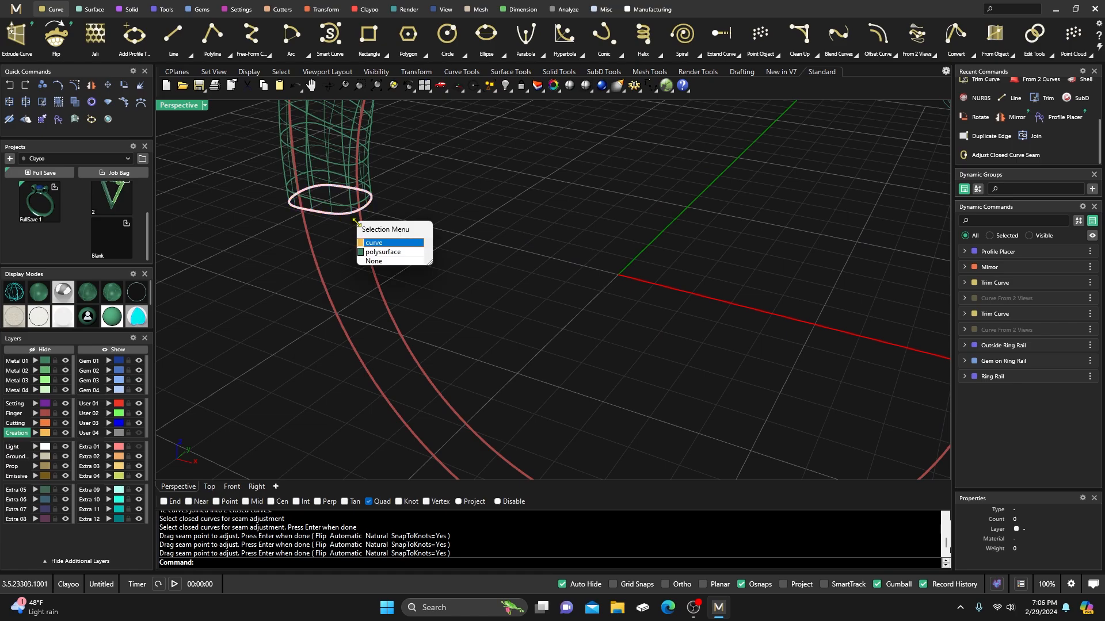
left_click(369, 245)
key("Return")
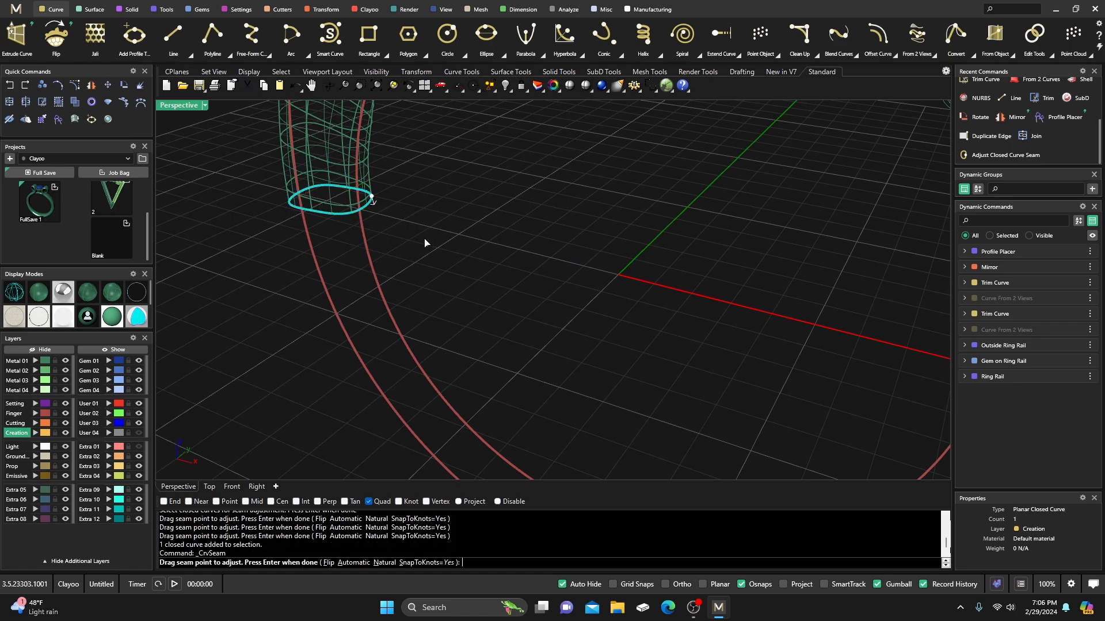
scroll(424, 242, "down", 3)
scroll(447, 225, "up", 3)
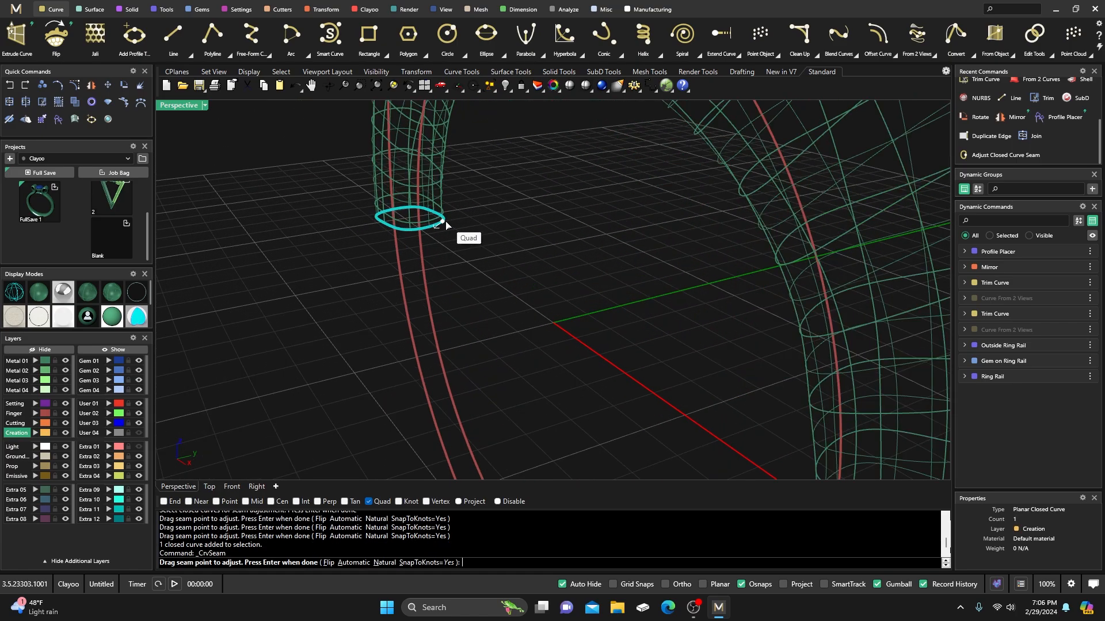
left_click(443, 223)
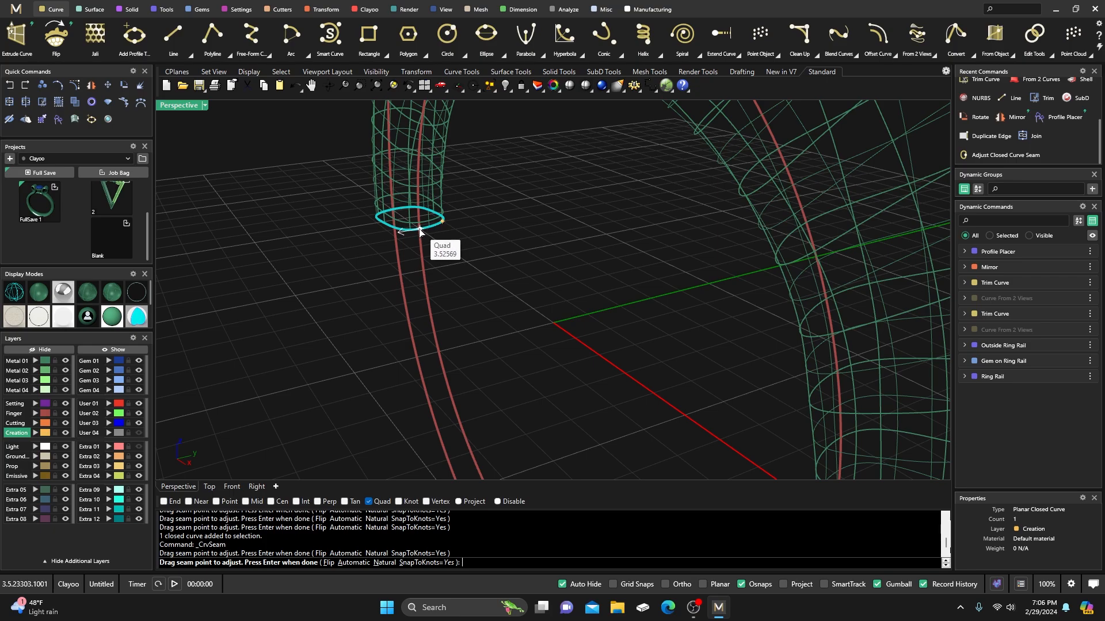
left_click(420, 229)
left_click(439, 232)
scroll(365, 295, "down", 3)
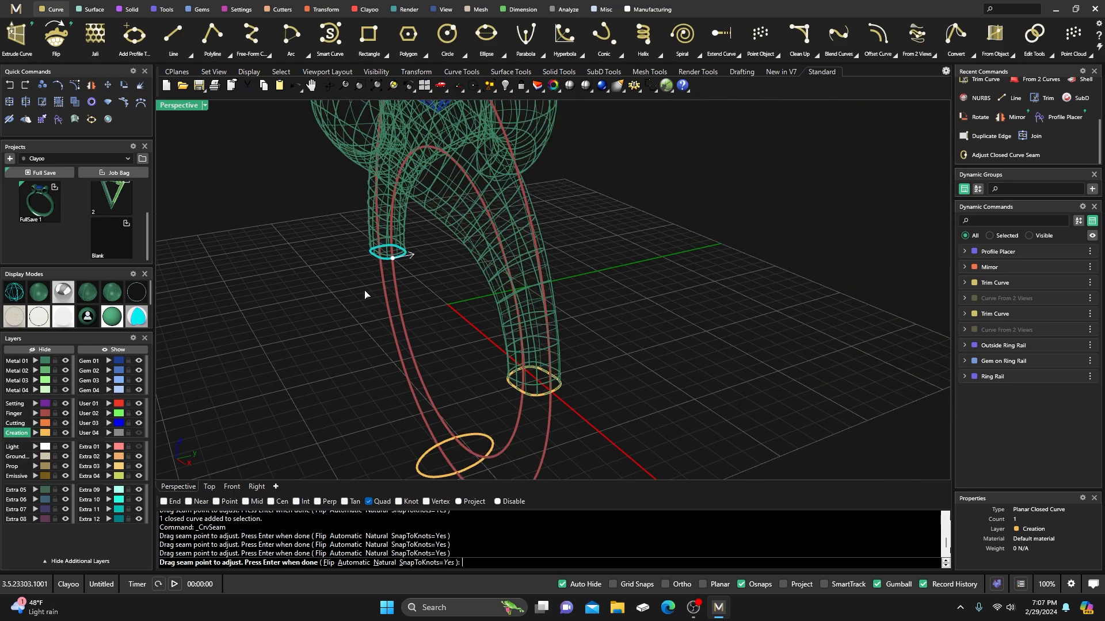
key("Return")
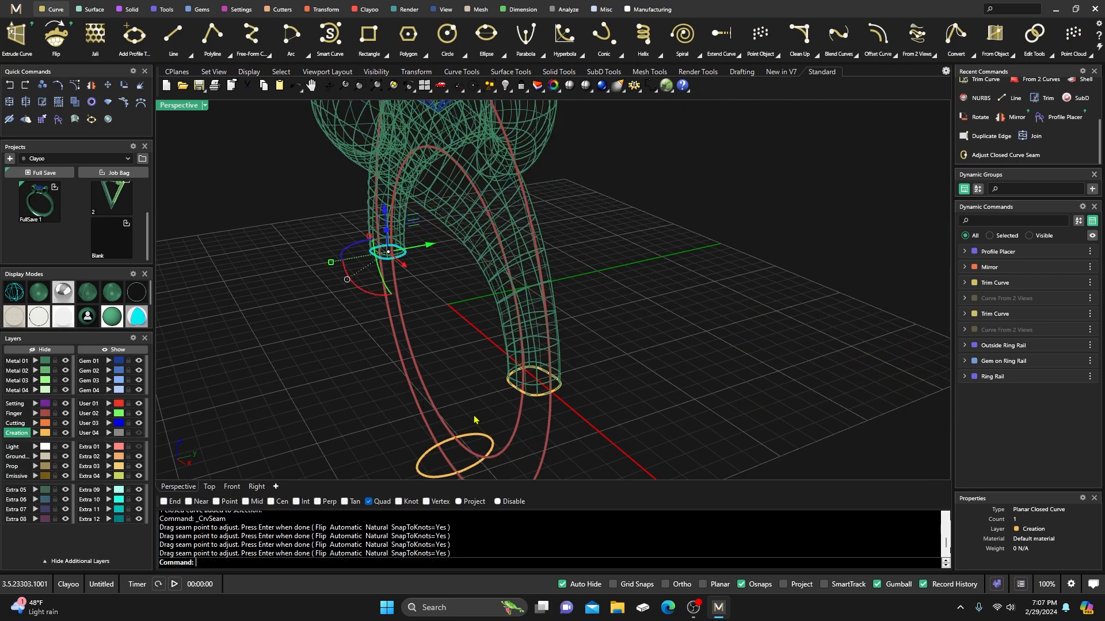
Step: Flip the seam direction of the elliptical base profile to match the band-end curves
left_click(470, 435)
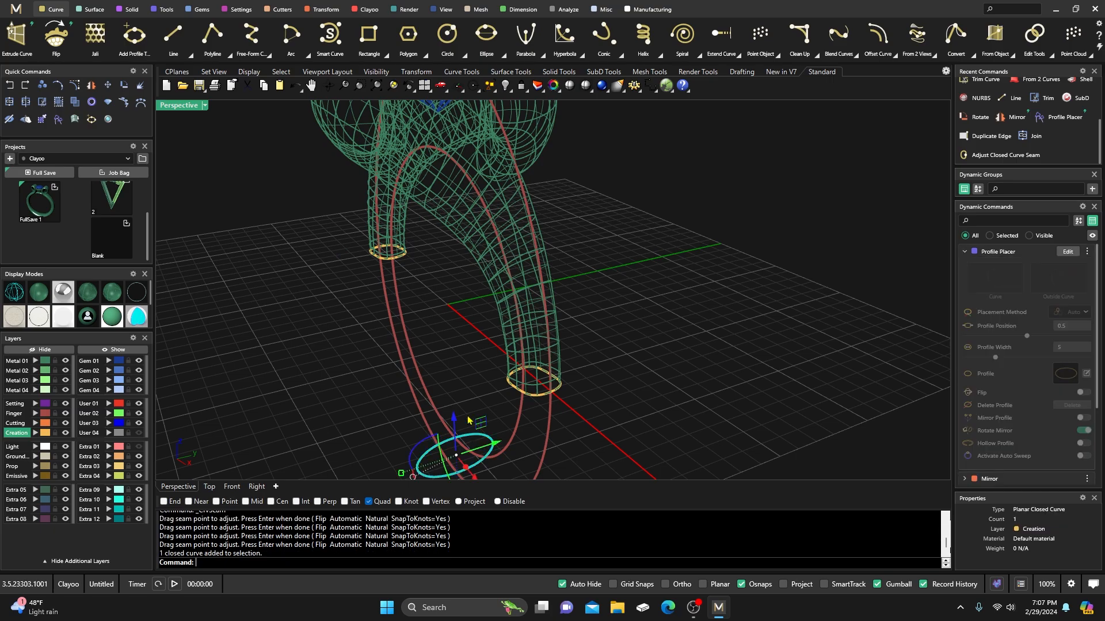
scroll(464, 369, "down", 3)
key("Return")
scroll(460, 424, "up", 4)
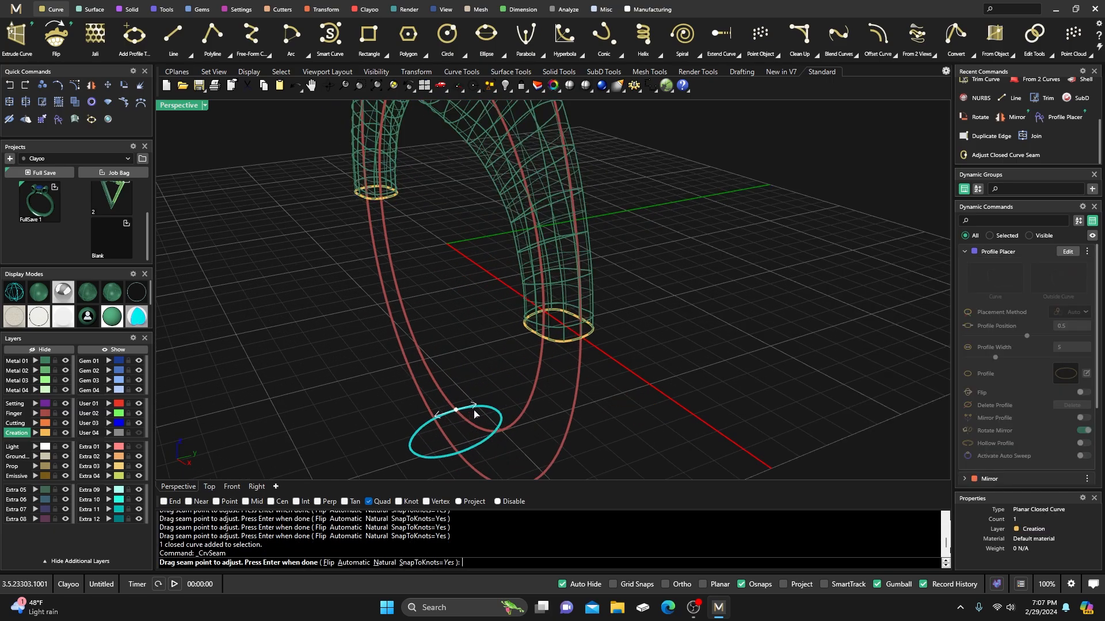
left_click(472, 410)
key("Return")
scroll(470, 306, "down", 5)
right_click_drag(470, 306, 507, 299)
left_click(591, 250)
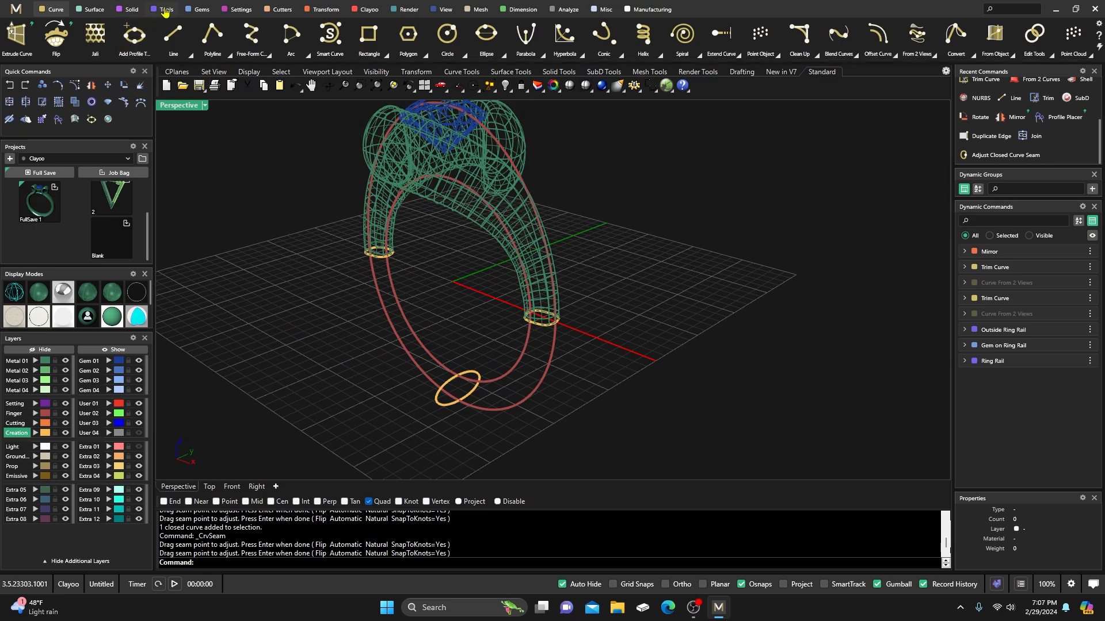
Step: Sweep the lower shank with Sweep 2 along the ring rails, through one band-end curve, the base profile and the other band-end curve
left_click(92, 9)
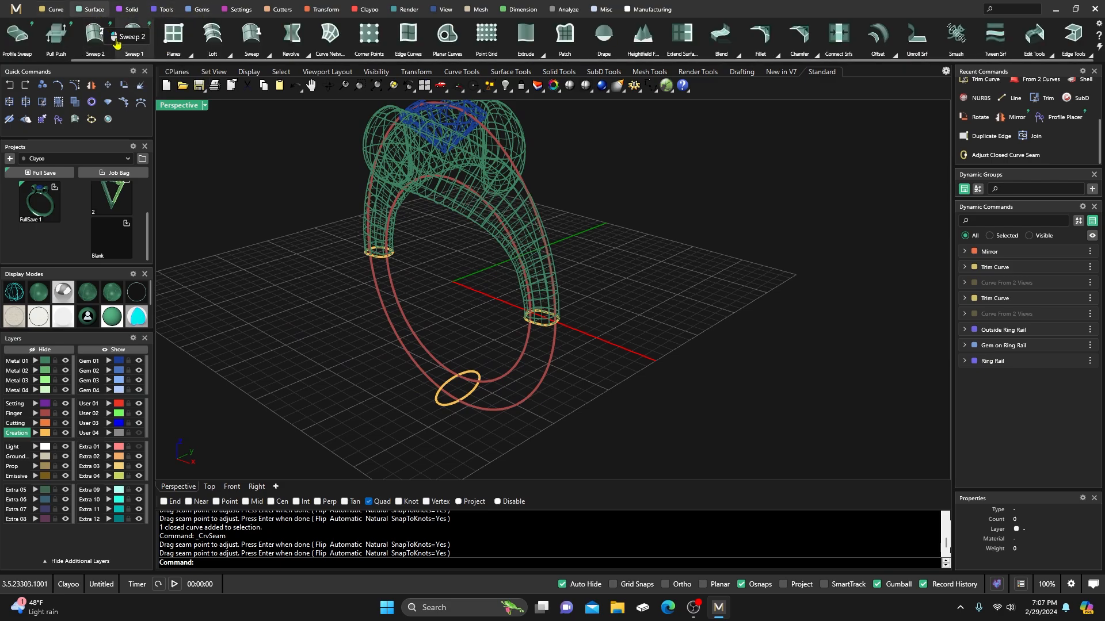
left_click(134, 36)
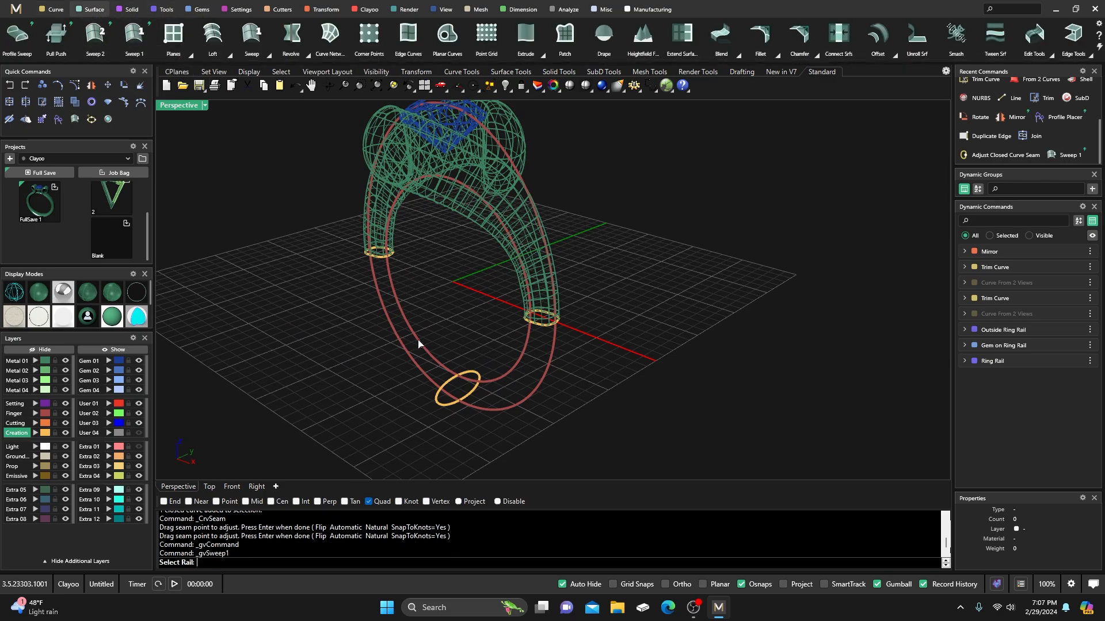
key("Escape")
left_click(95, 36)
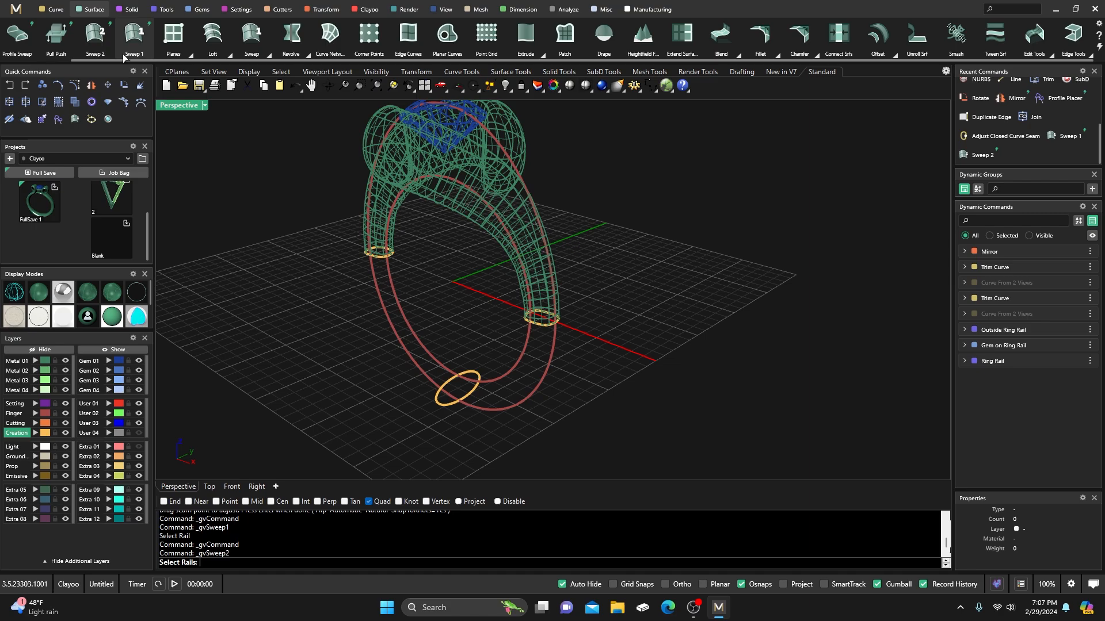
left_click(386, 327)
key("Return")
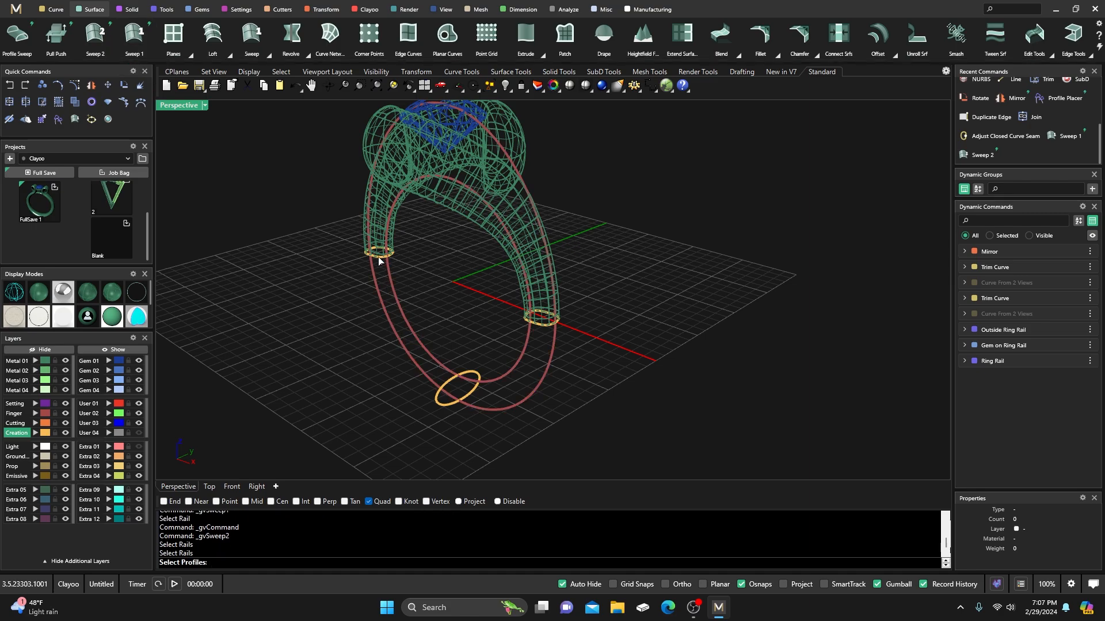
left_click(378, 259)
left_click(444, 389)
left_click(544, 329)
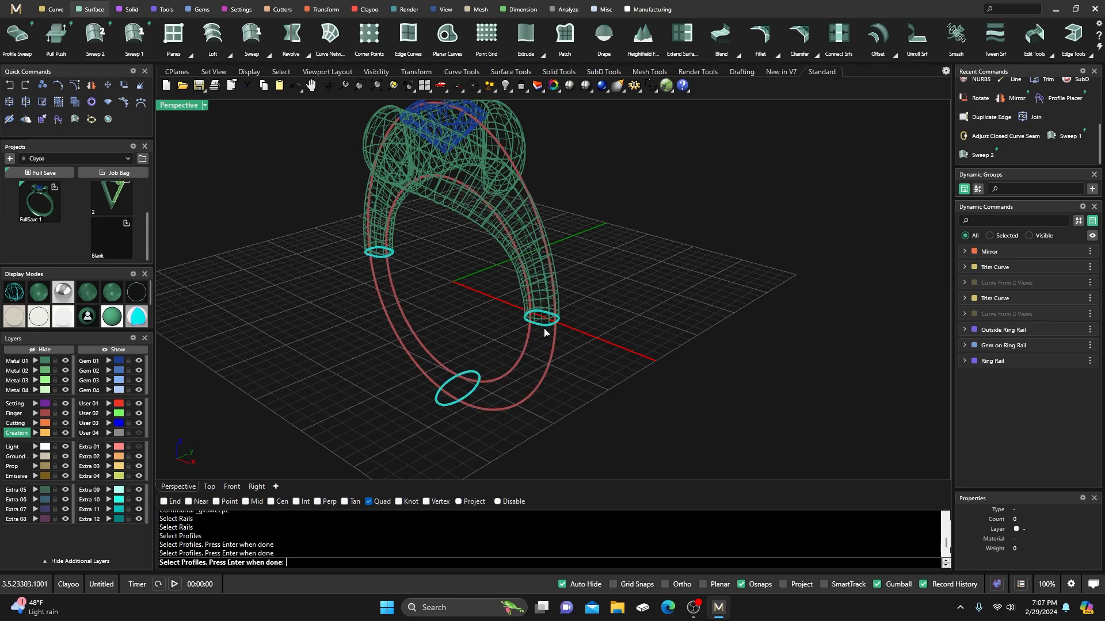
key("Return")
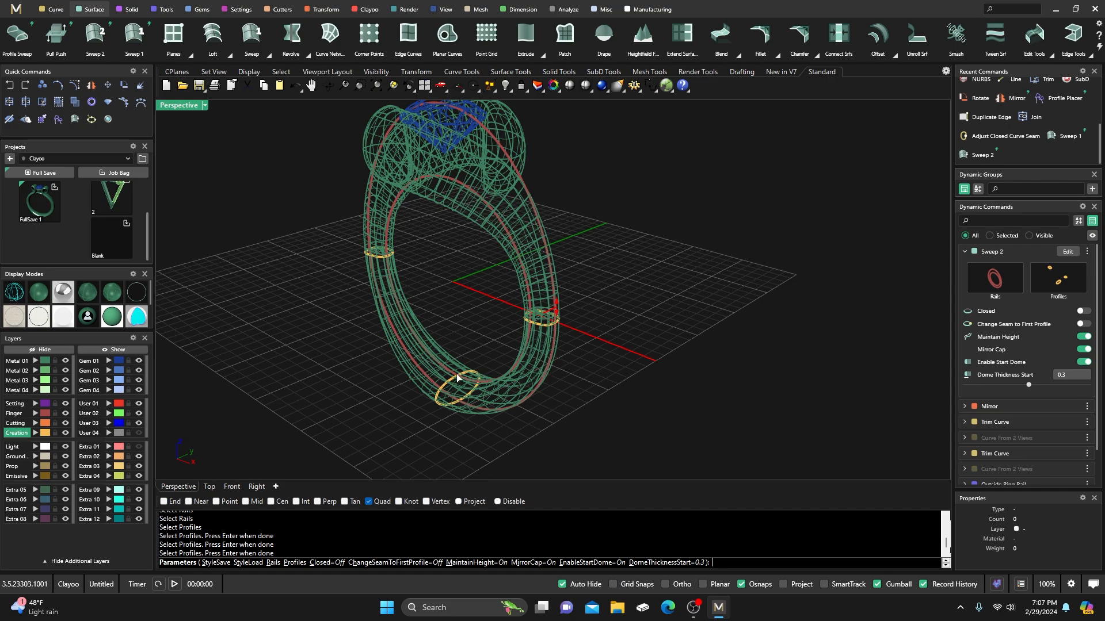
Step: In shaded display, turn off the sweep's Maintain Height, Mirror Cap, start dome and end dome, and finish the sweep
right_click_drag(457, 378, 377, 349)
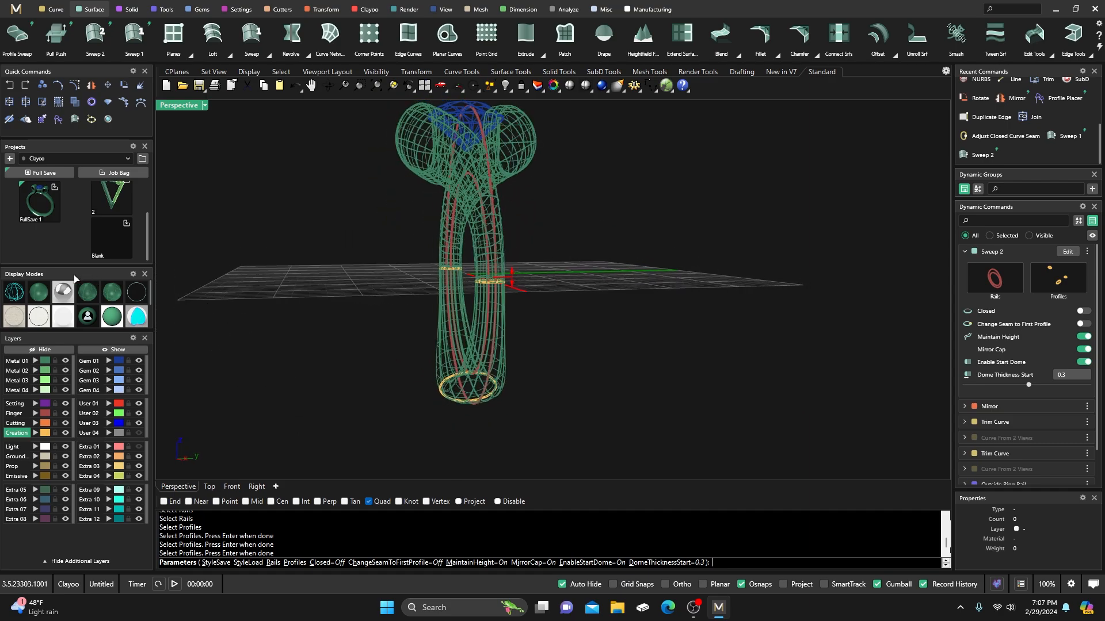
left_click(37, 295)
mouse_move(283, 304)
right_mouse_down()
mouse_move(265, 306)
mouse_move(316, 328)
mouse_move(341, 361)
right_mouse_up()
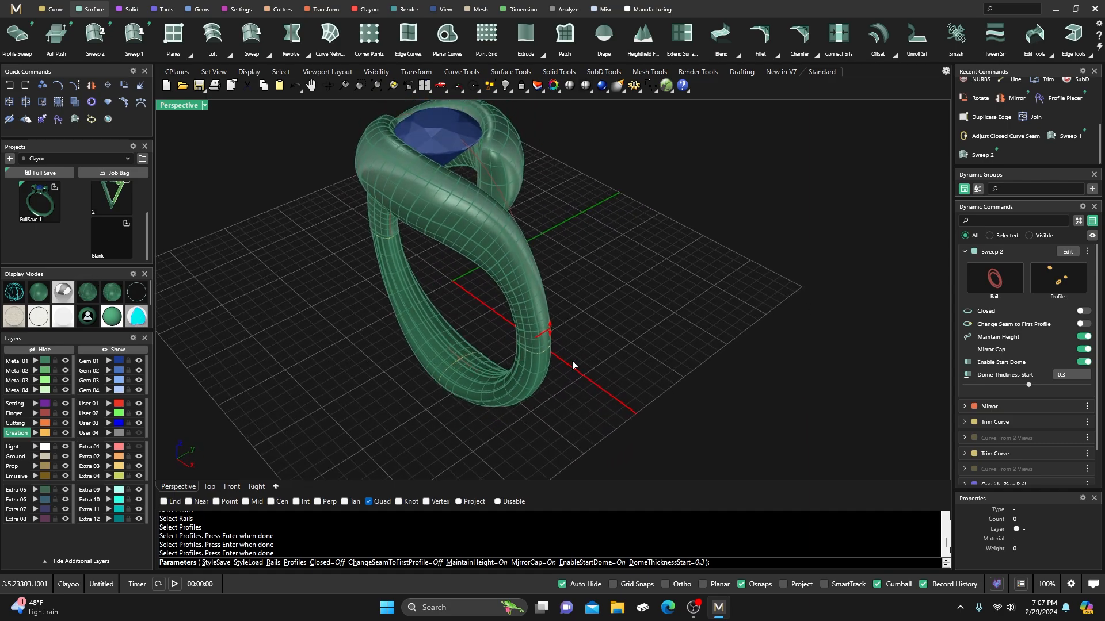
left_click(1084, 336)
left_click(1084, 349)
left_click(1084, 362)
left_click(1084, 375)
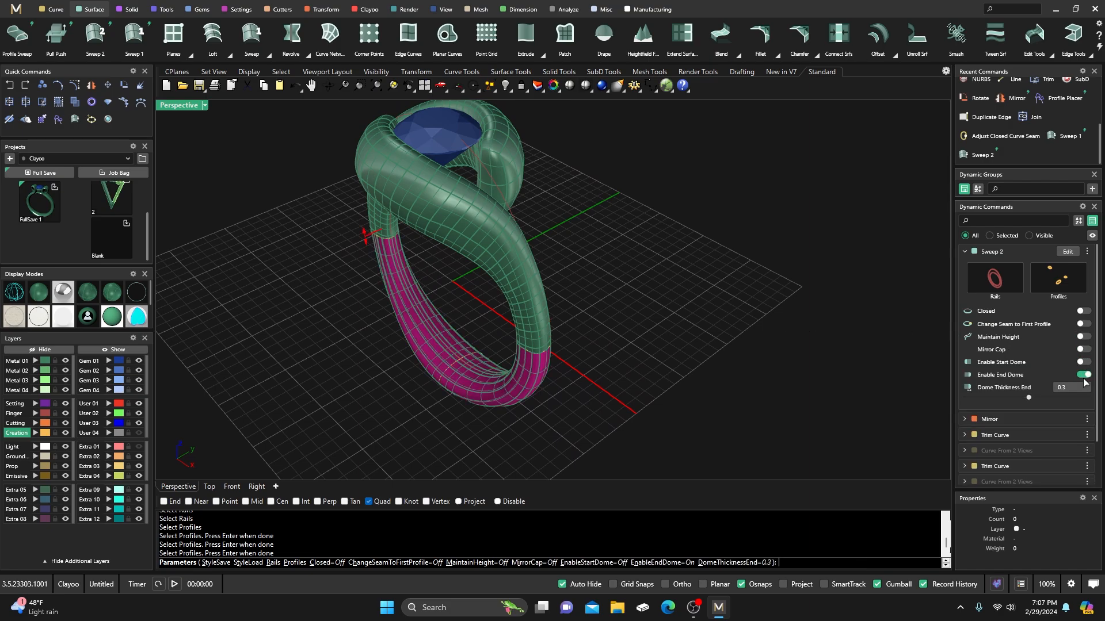
left_click(1084, 374)
right_click_drag(663, 362, 714, 333)
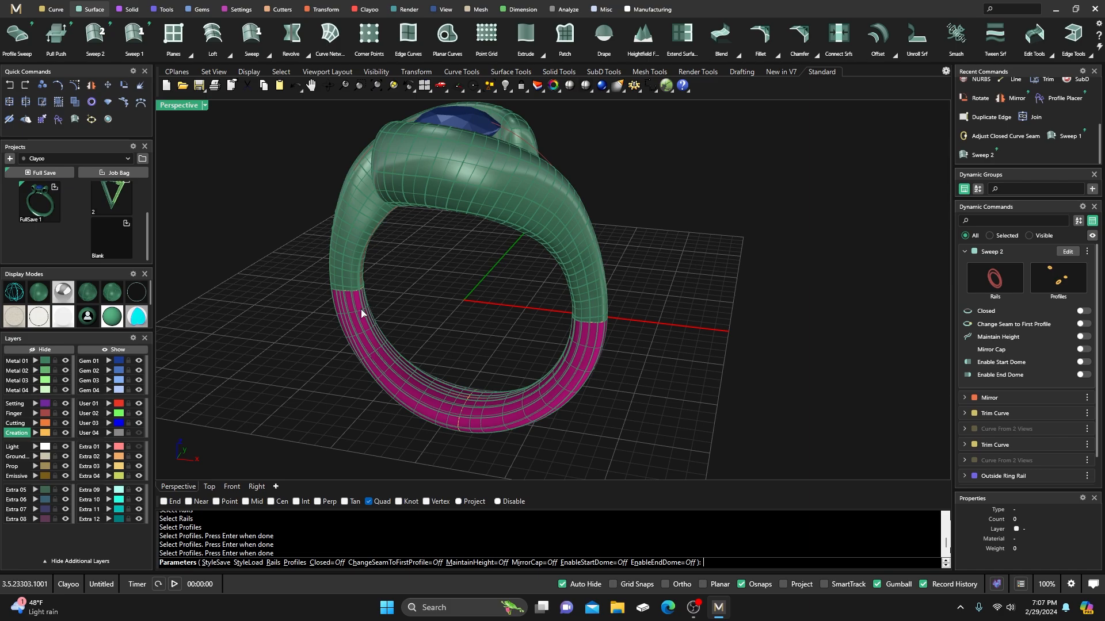
right_click_drag(439, 315, 485, 313)
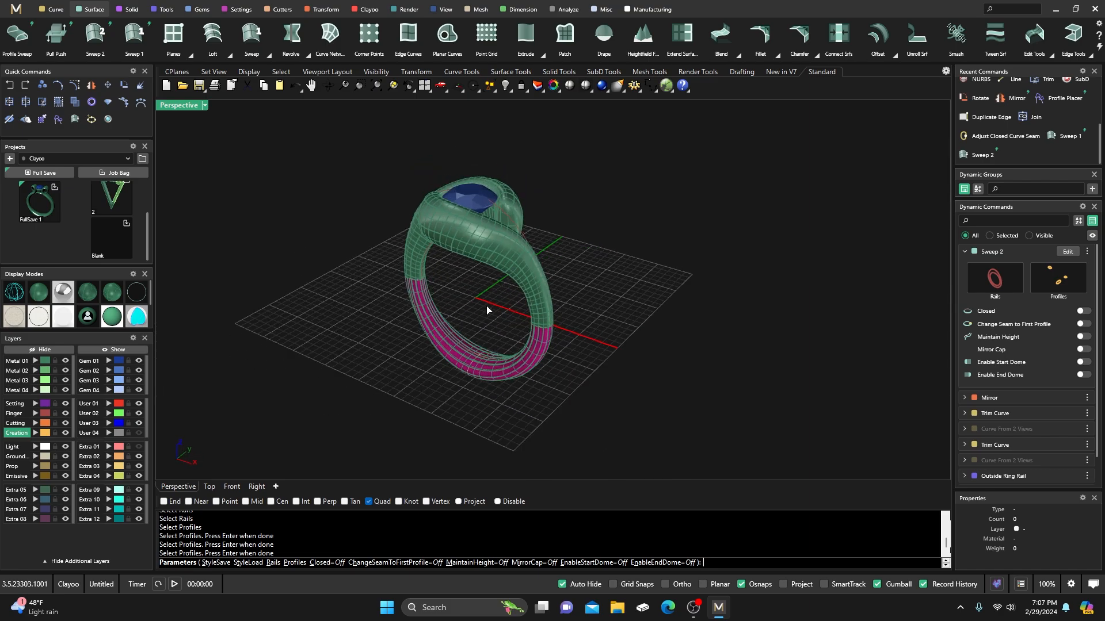
right_click(487, 310)
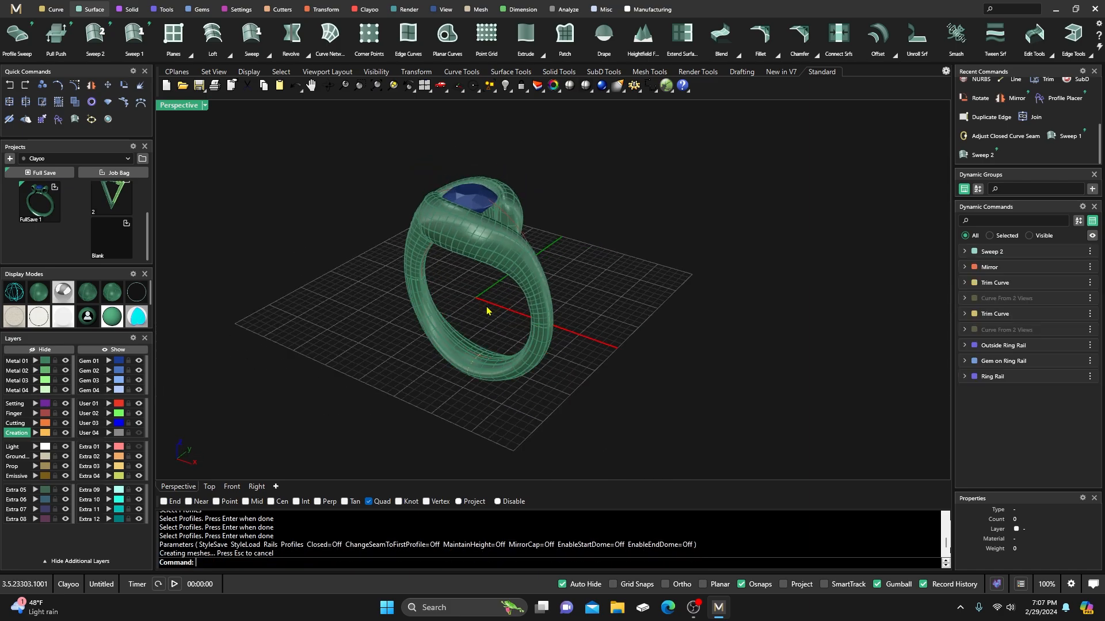
Step: Inspect the lower shank and the two bypass bands individually to check their object types
left_click(433, 331)
key("Escape")
left_click(422, 261)
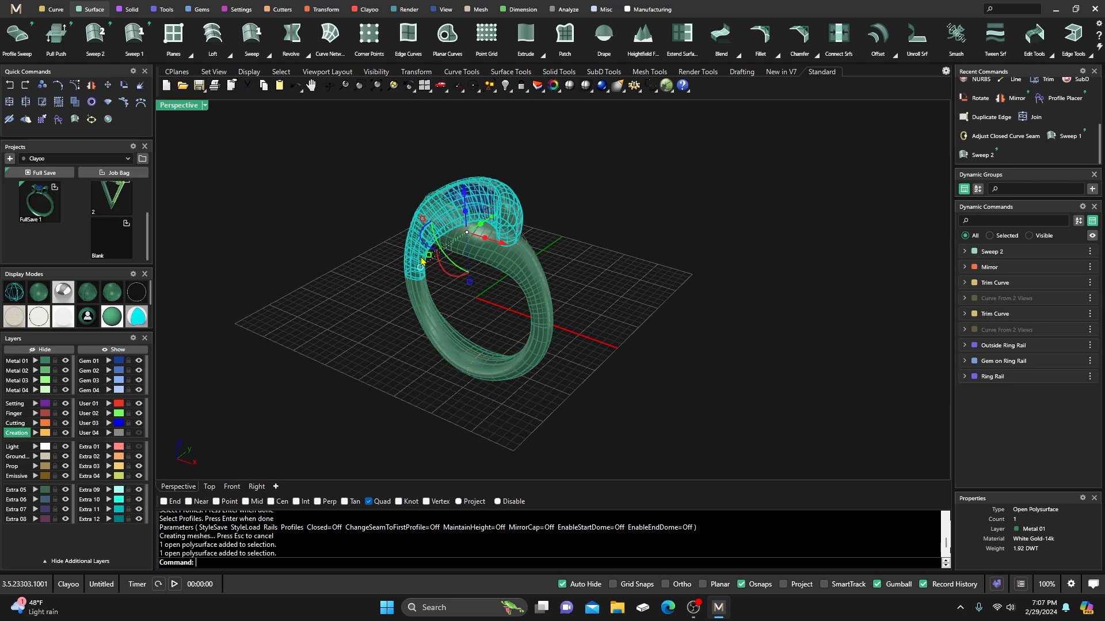
left_click(522, 269)
left_click(564, 241)
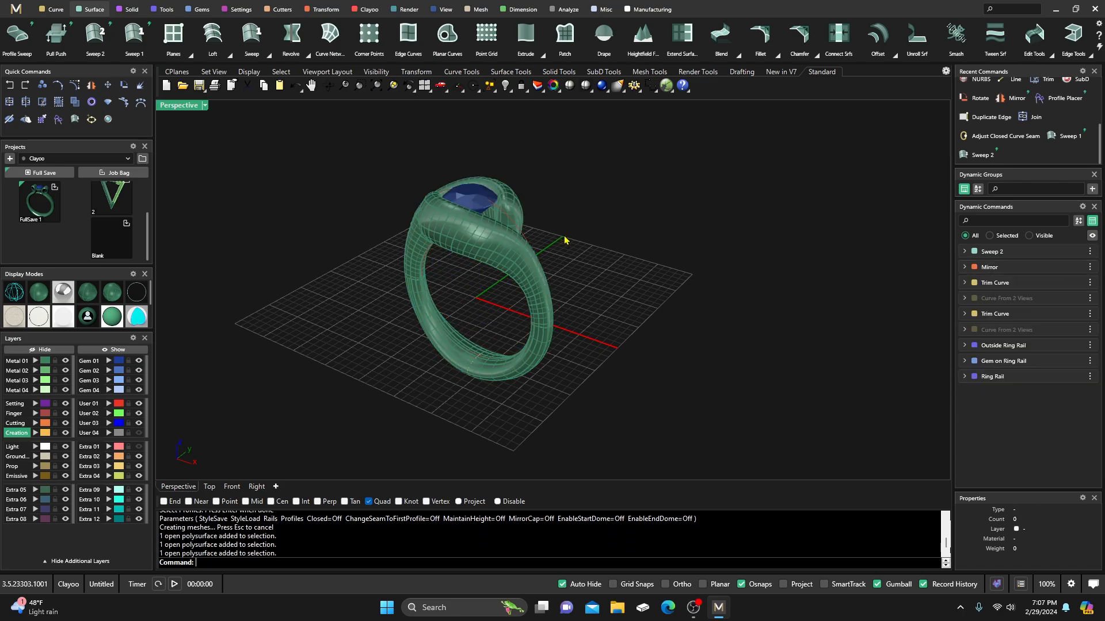
Step: Join both bypass bands and the lower shank into one polysurface and select it to check the result
left_click(453, 241)
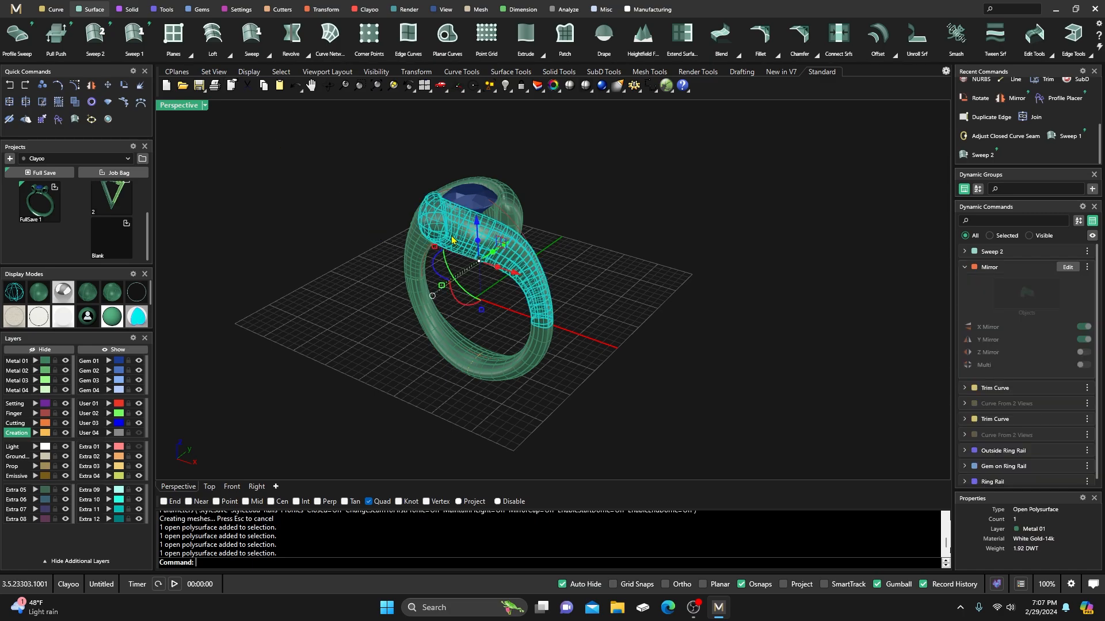
left_click(517, 214, "shift")
left_click(453, 358, "shift")
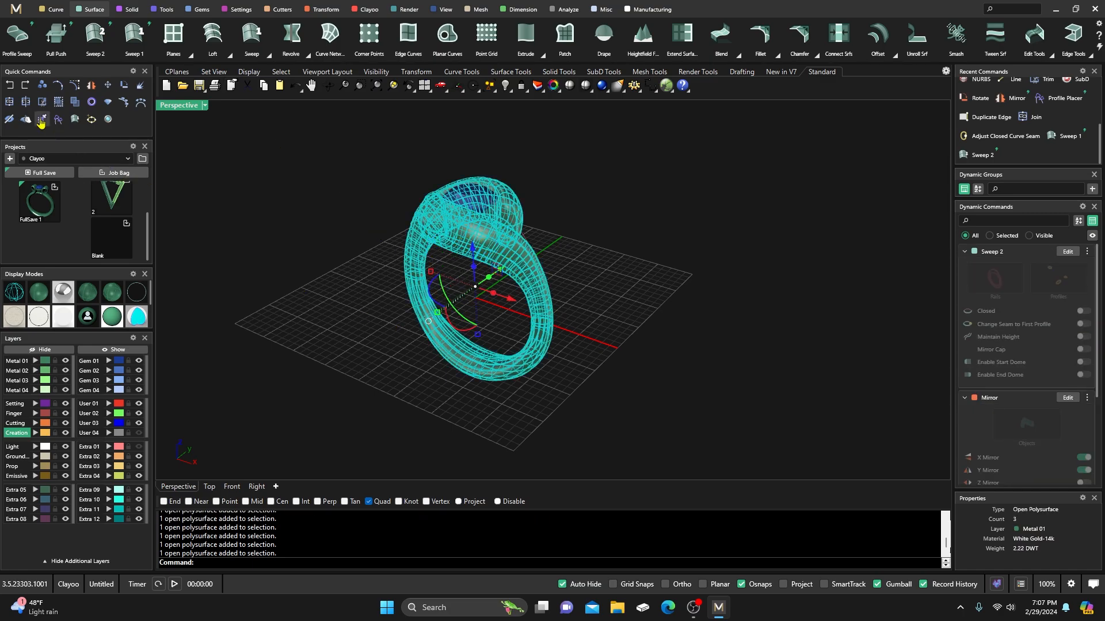
left_click(59, 120)
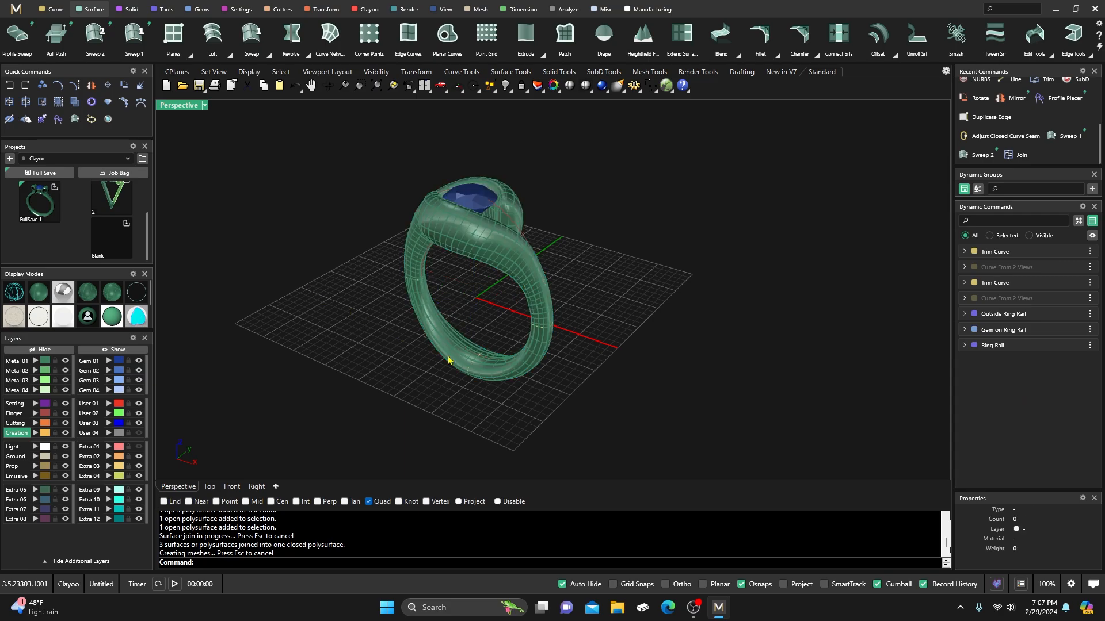
left_click(470, 368)
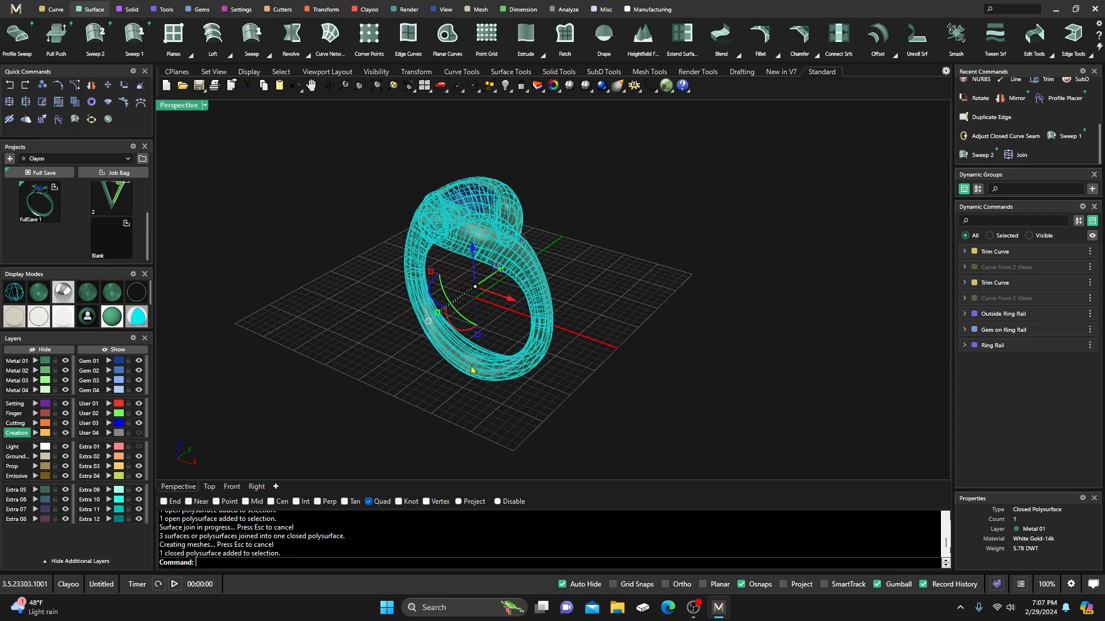
Step: Add an under bezel beneath the ring's round center gem
left_click(694, 334)
right_click_drag(636, 363, 675, 385)
scroll(524, 271, "up", 7)
right_click_drag(579, 351, 534, 342)
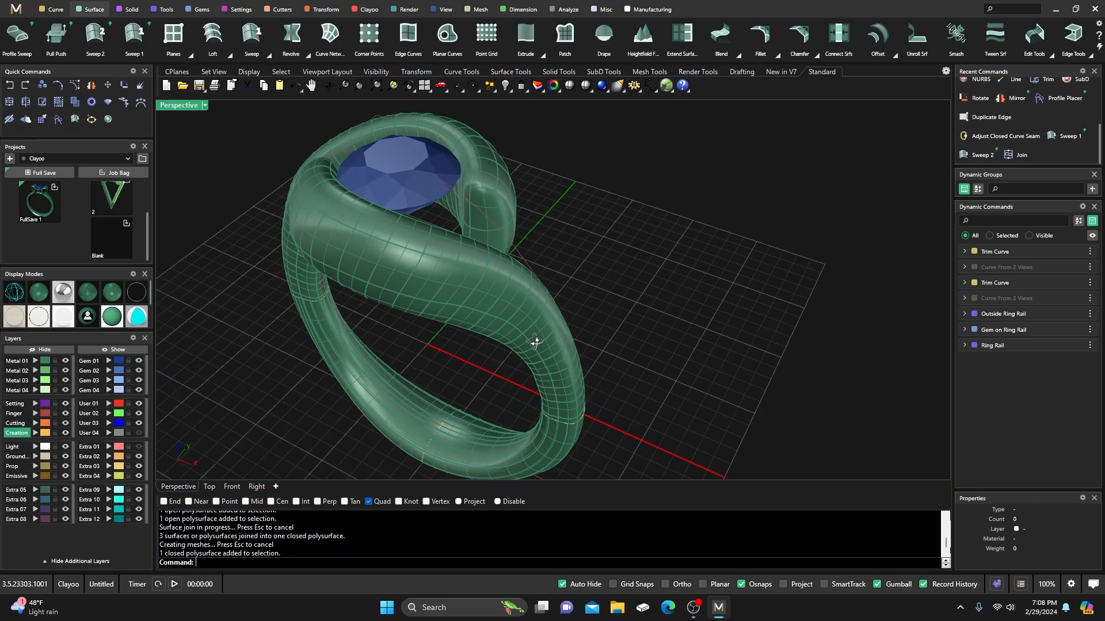
scroll(535, 343, "down", 6)
left_click(446, 206)
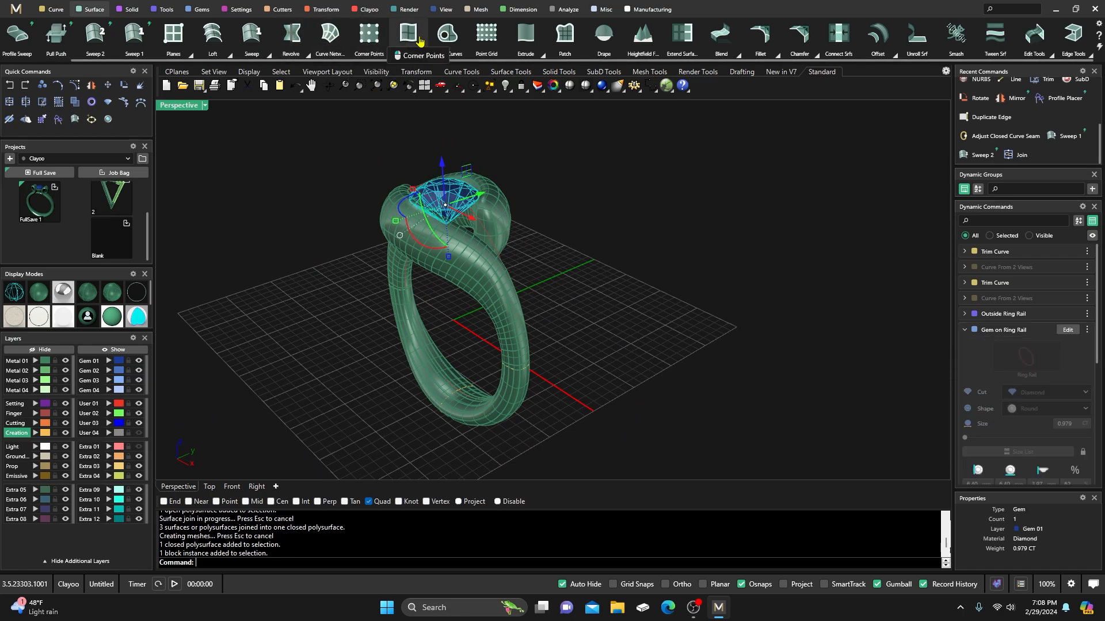
left_click(240, 11)
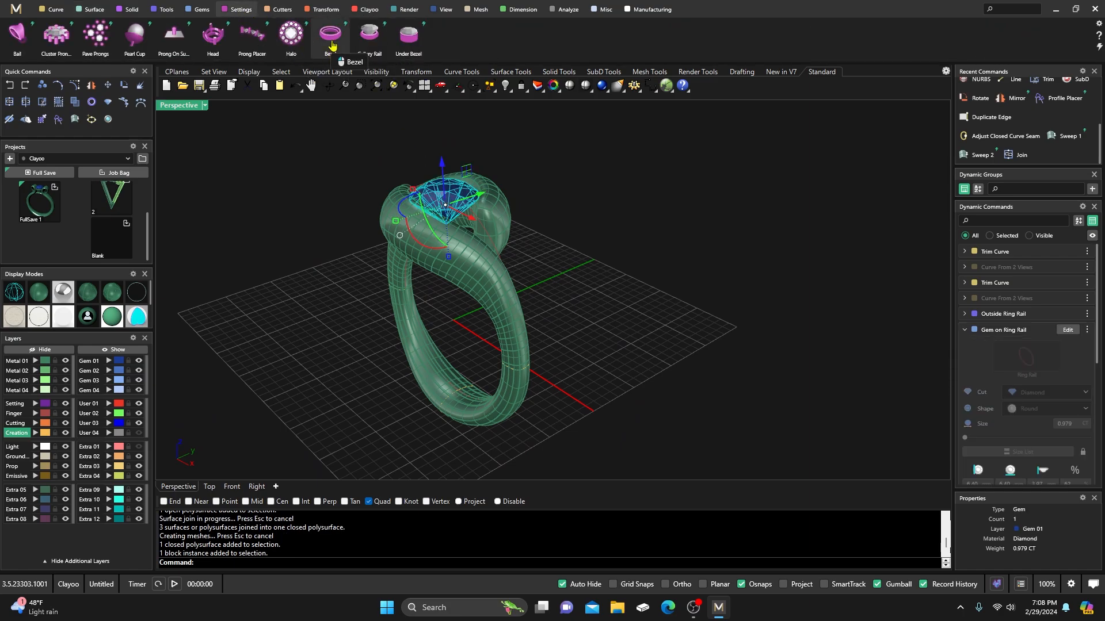
left_click(411, 39)
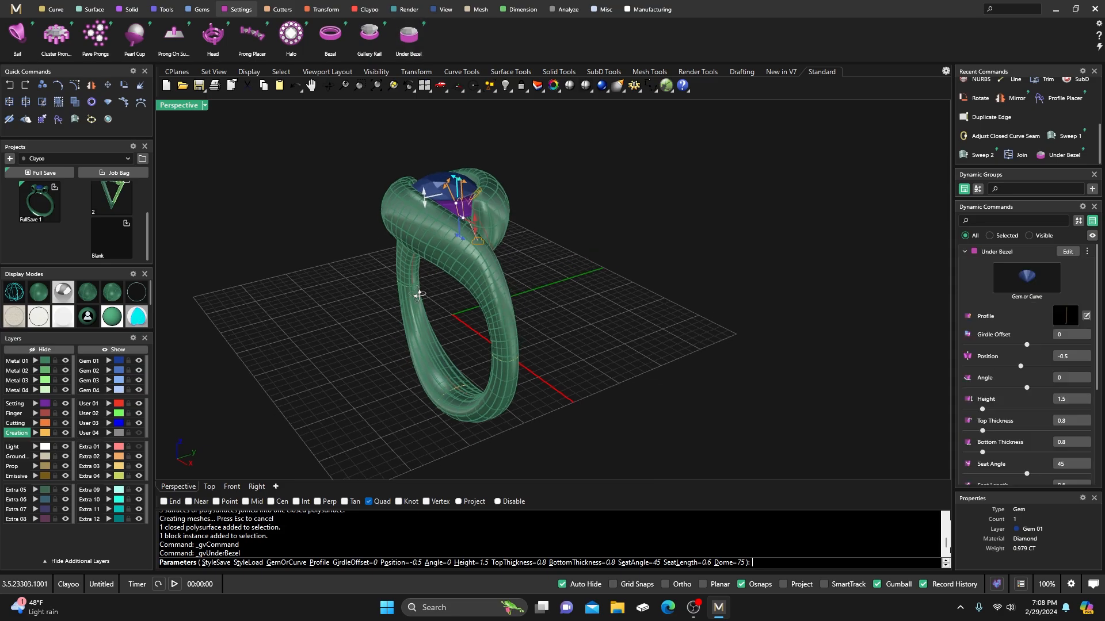
Step: Display the model in wireframe, close up on the under bezel's profile beneath the gem
scroll(454, 227, "up", 5)
right_click_drag(449, 246, 427, 270)
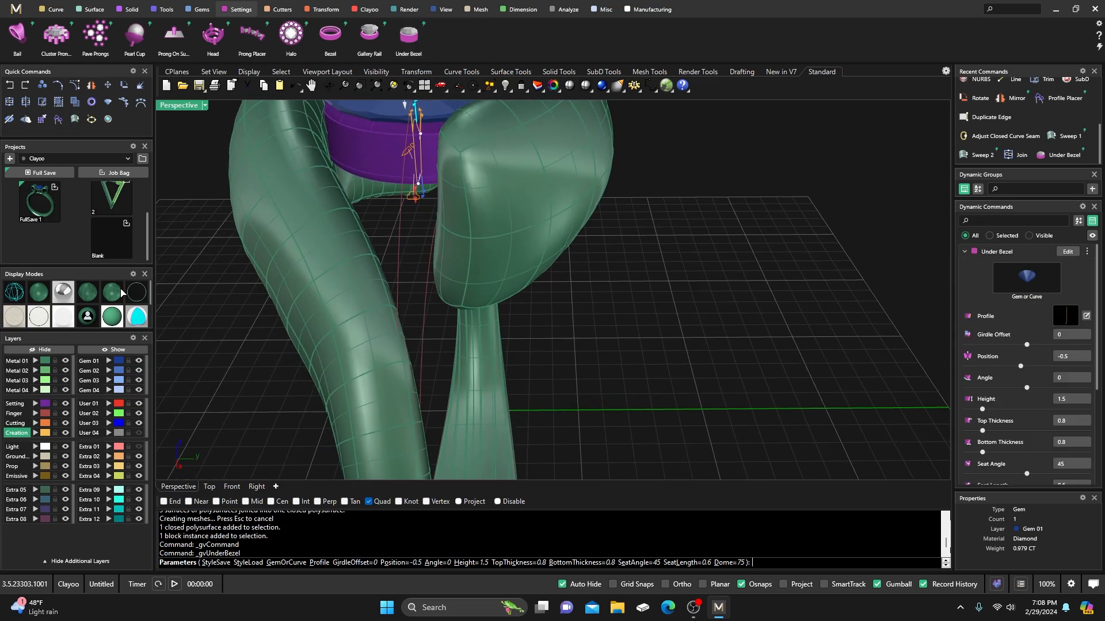
left_click(17, 293)
scroll(439, 338, "down", 10)
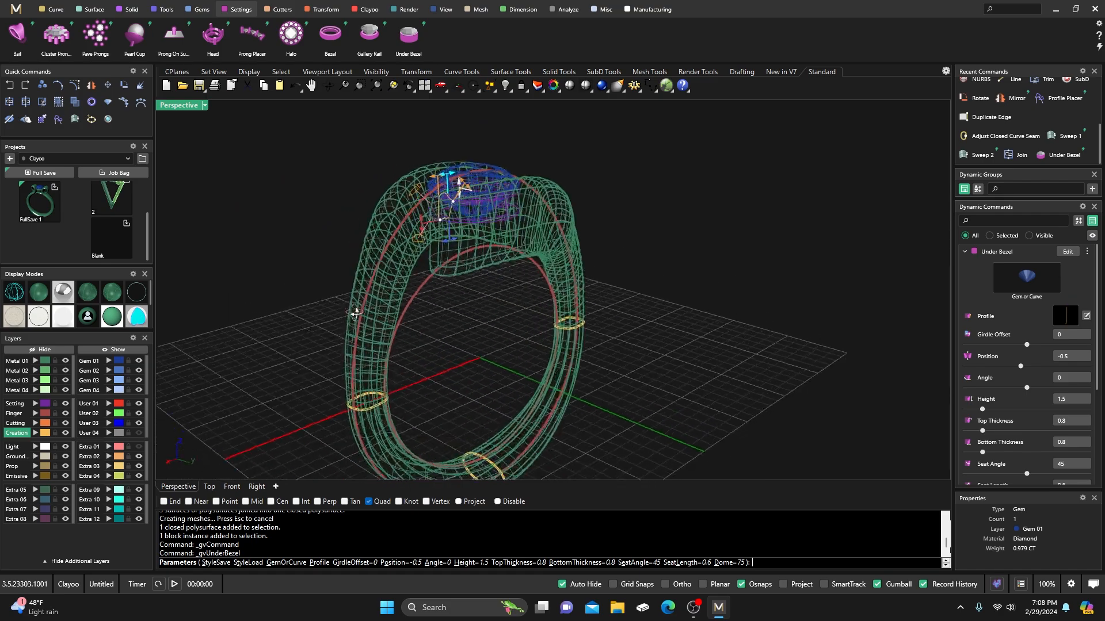
scroll(502, 232, "up", 6)
right_click_drag(503, 239, 473, 226)
scroll(471, 224, "up", 5)
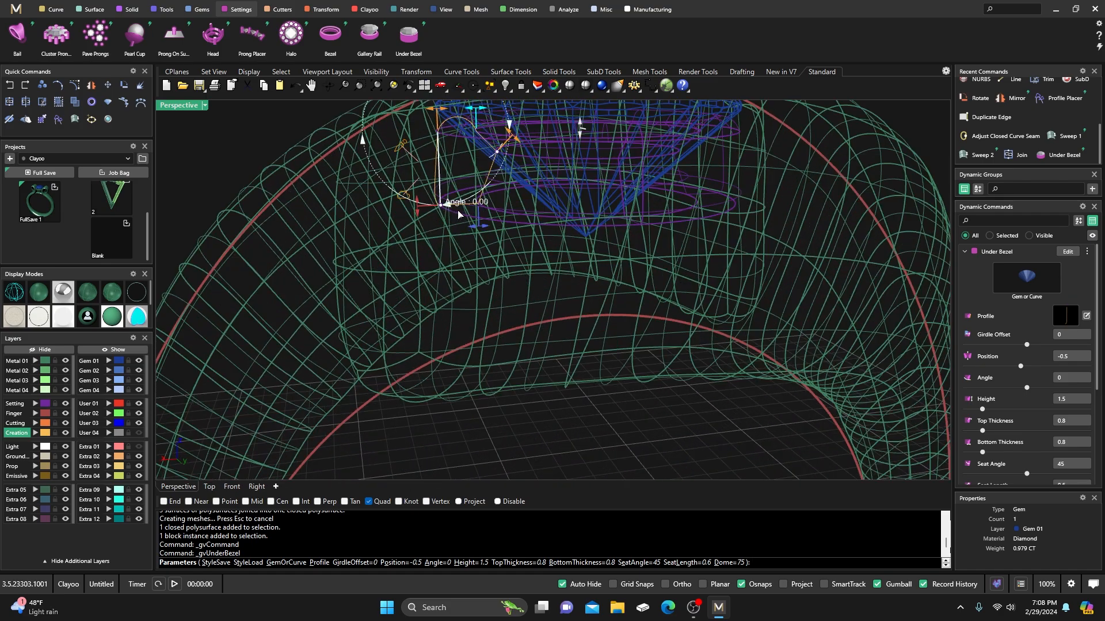
left_click(91, 293)
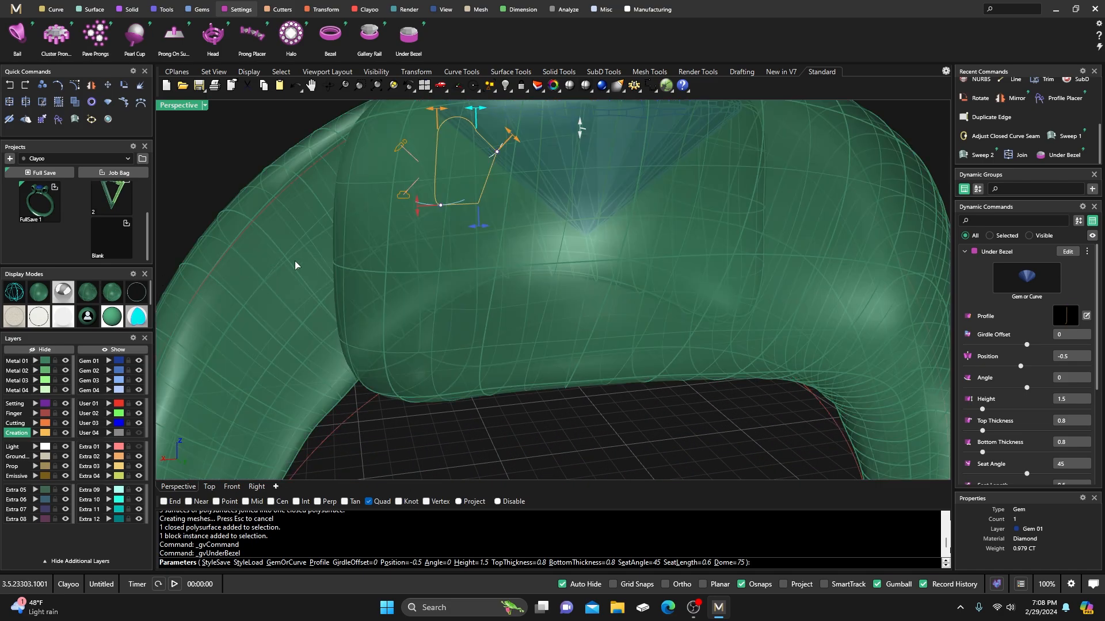
left_click(115, 296)
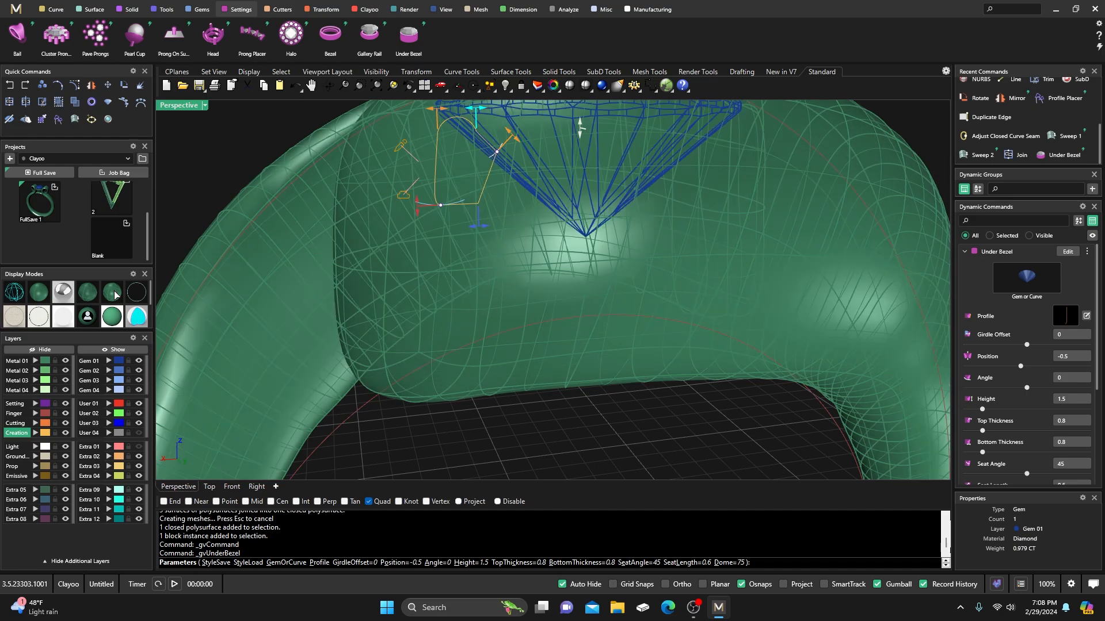
left_click(15, 294)
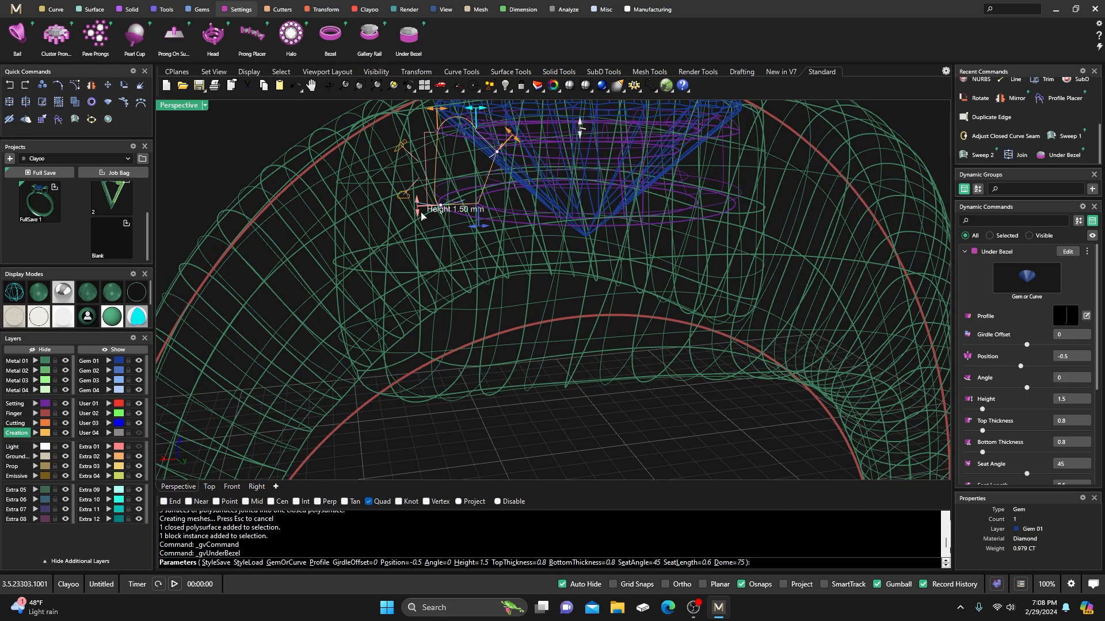
Step: Set the under bezel's angle to -20 and its position to -0.65, and finish it
mouse_move(475, 229)
mouse_move(443, 215)
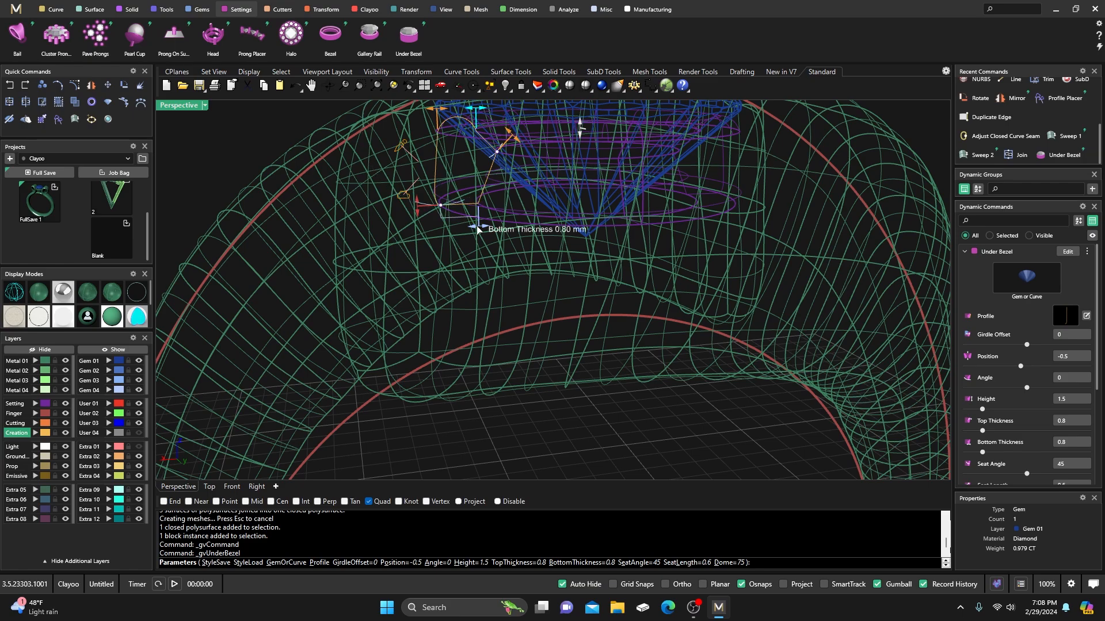
right_click_drag(484, 247, 473, 247)
mouse_move(476, 209)
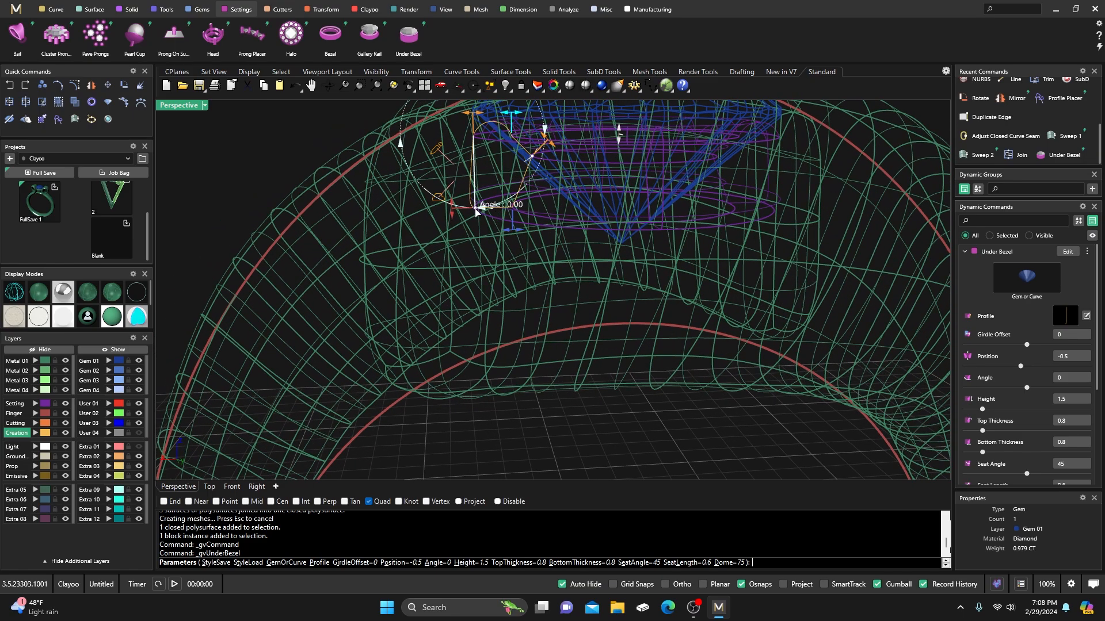
left_click_drag(476, 209, 504, 217)
right_click_drag(511, 233, 548, 189)
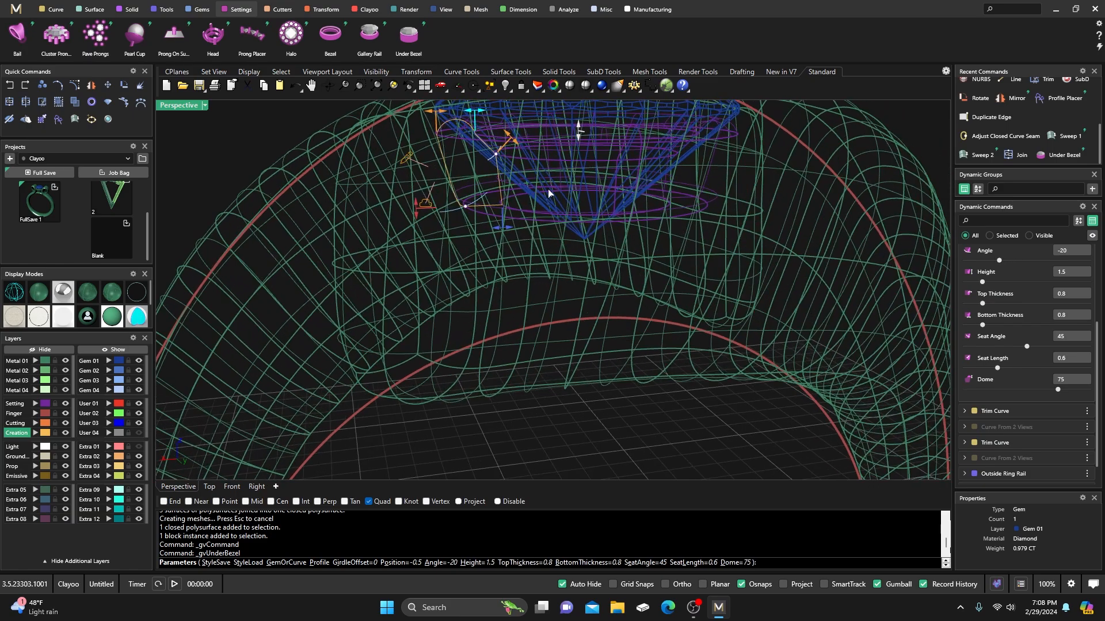
left_click_drag(580, 134, 583, 139)
mouse_move(499, 190)
right_mouse_down()
mouse_move(483, 184)
mouse_move(505, 194)
right_mouse_up()
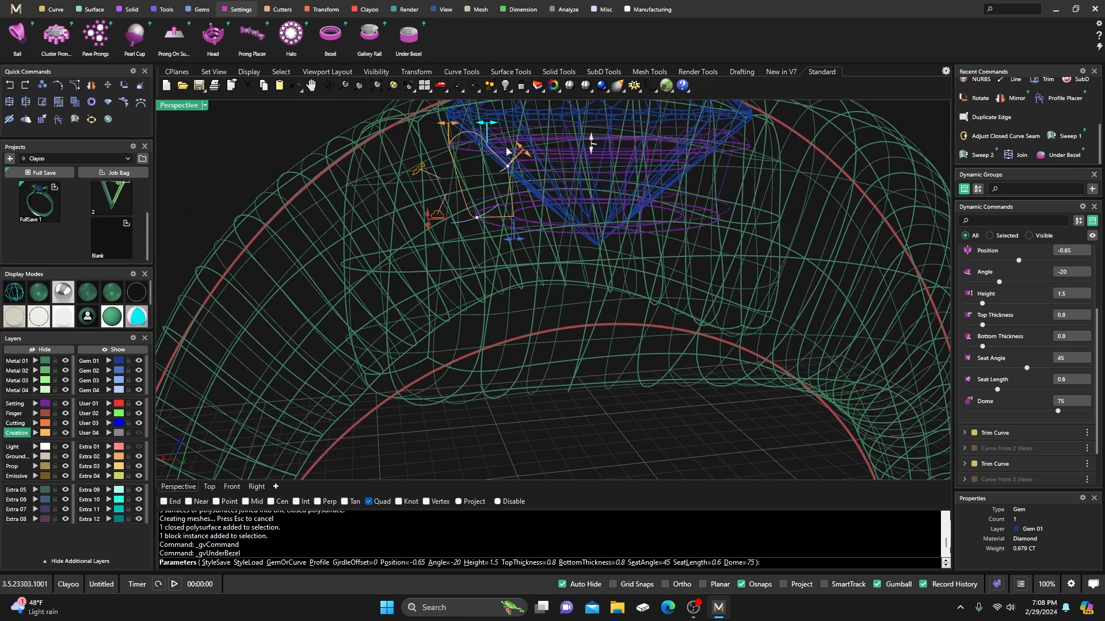
right_click(279, 141)
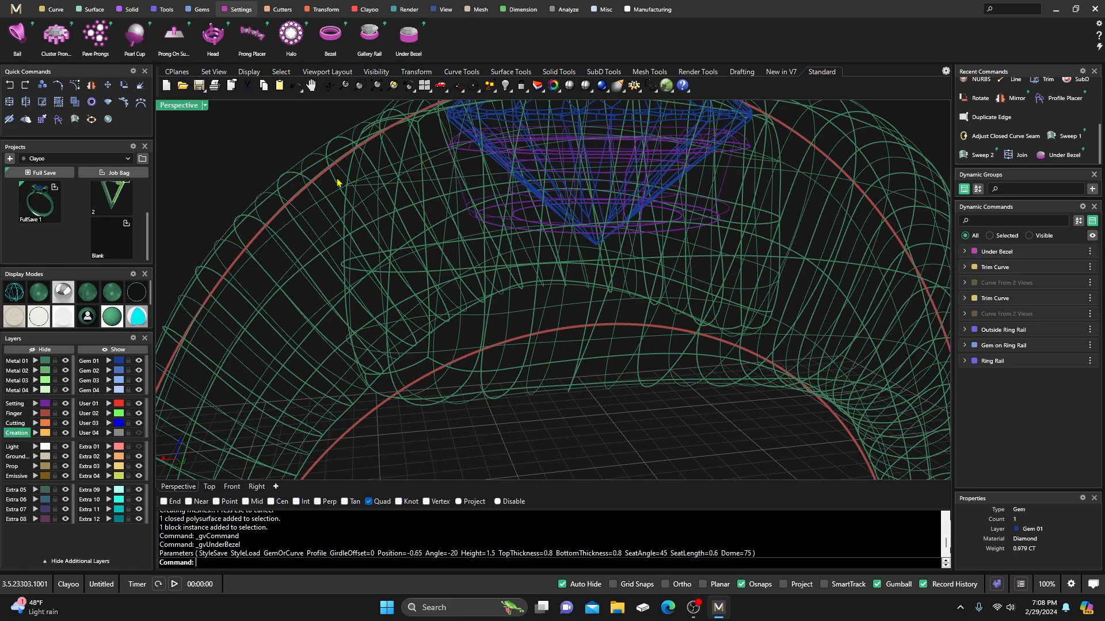
Step: Show the ring in smooth shaded display without surface lines and examine how the gem and bezel sit between the bypass bands
scroll(345, 187, "down", 5)
left_click(34, 293)
scroll(372, 249, "down", 5)
right_click_drag(372, 248, 216, 319)
scroll(420, 323, "down", 6)
scroll(86, 305, "down", 2)
left_click(63, 298)
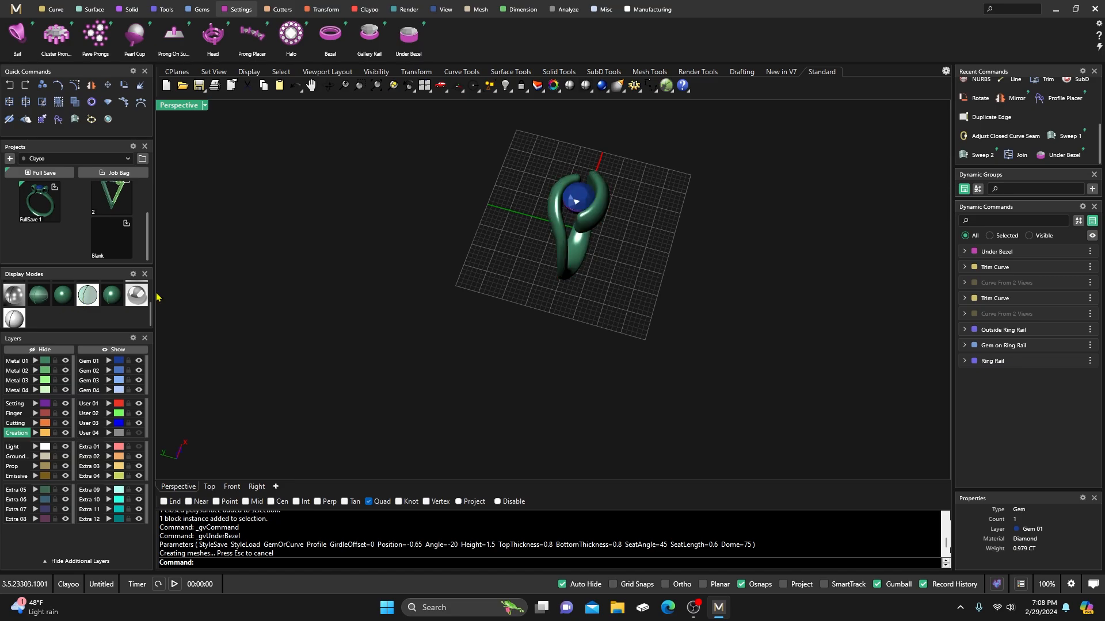
scroll(441, 299, "down", 5)
right_click_drag(460, 308, 351, 309)
scroll(558, 230, "up", 18)
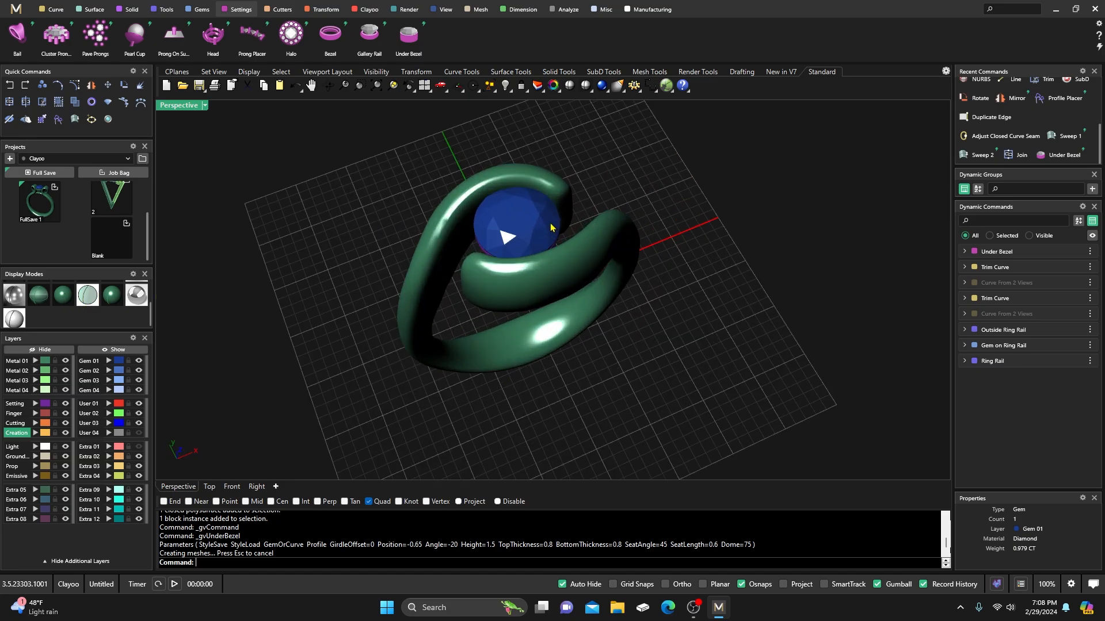
right_click_drag(577, 259, 506, 242)
scroll(527, 233, "down", 10)
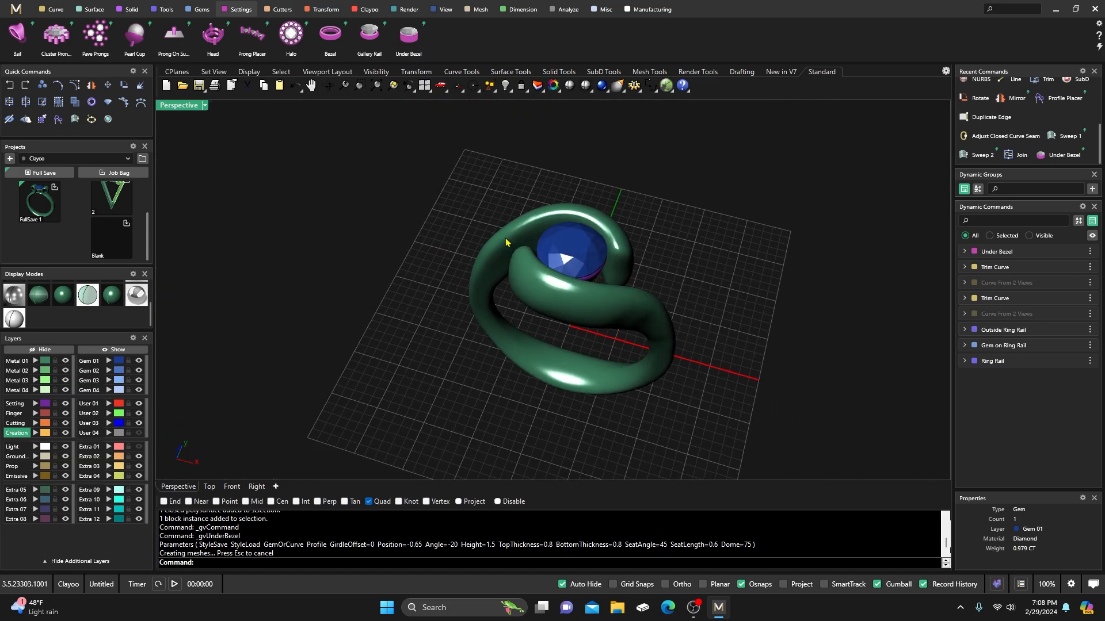
Step: Preview the ring in the reflective rendered display, and return to smooth green shading
left_click(136, 295)
mouse_move(457, 332)
right_mouse_down()
mouse_move(446, 298)
mouse_move(470, 319)
mouse_move(454, 316)
right_mouse_up()
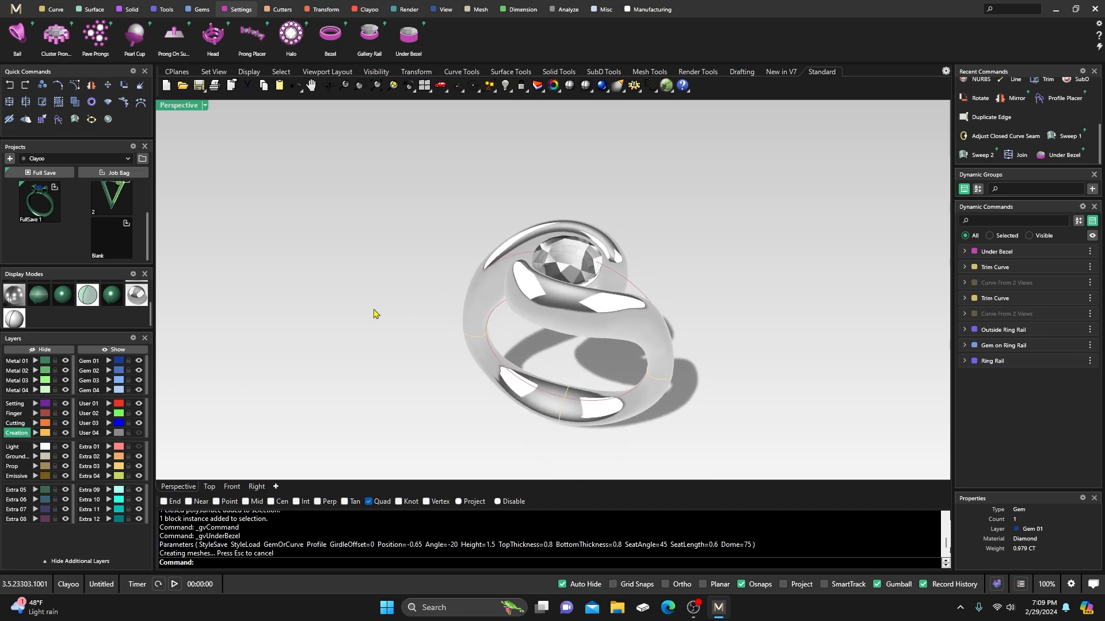
left_click(62, 298)
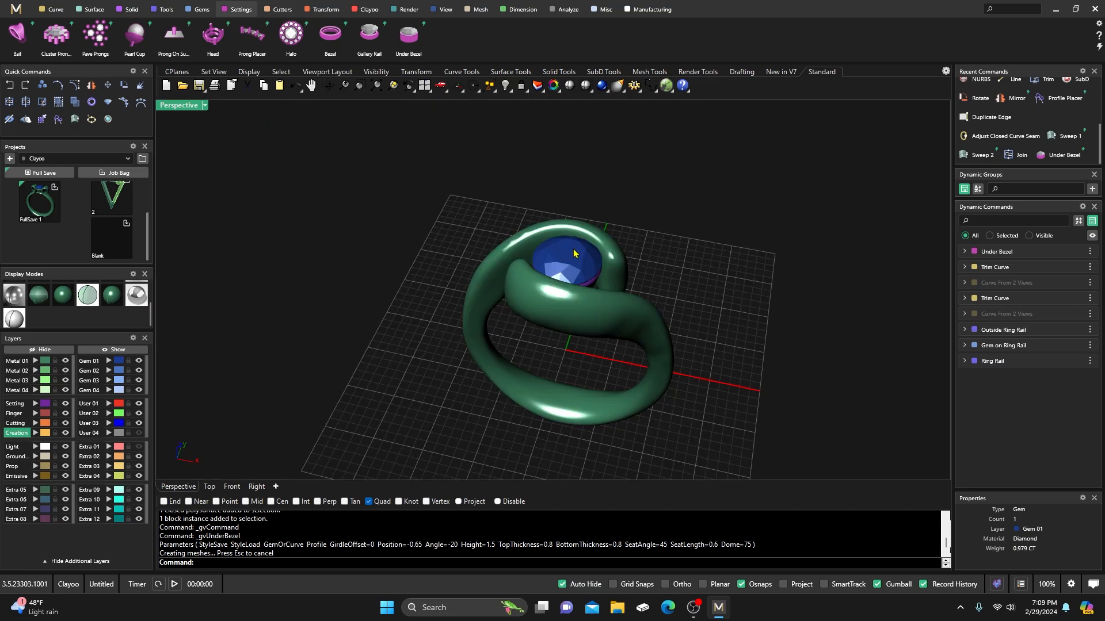
Step: Examine the under bezel and the lower shank of the ring from the side and up close
scroll(580, 249, "up", 8)
right_click_drag(602, 265, 461, 305)
scroll(543, 230, "down", 6)
scroll(550, 232, "down", 5)
scroll(483, 289, "down", 3)
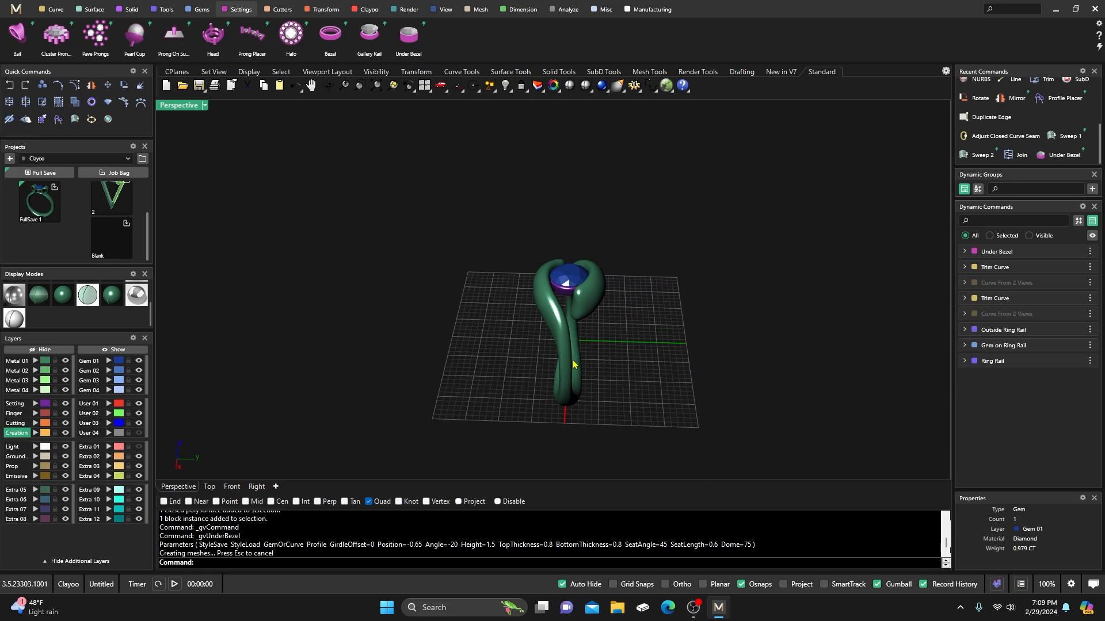
right_click_drag(573, 364, 536, 231)
scroll(562, 365, "up", 4)
scroll(505, 316, "down", 5)
scroll(547, 345, "up", 5)
scroll(557, 302, "up", 2)
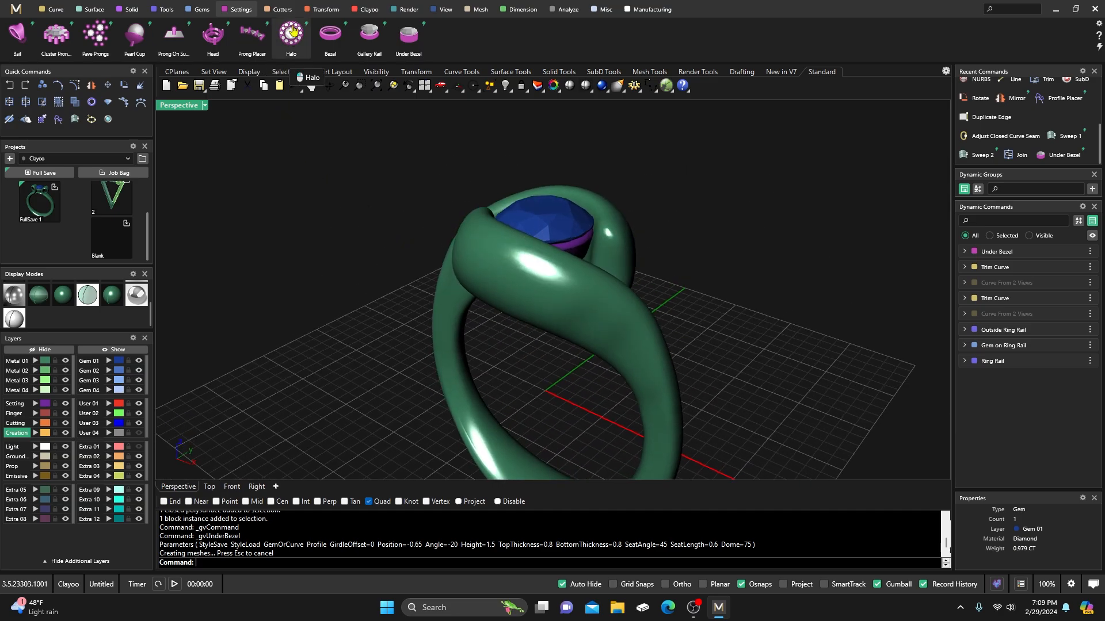
Step: Review the Clayoo creation commands, such as Sweep 1, Sweep 2, Pipe and Ring
left_click(363, 12)
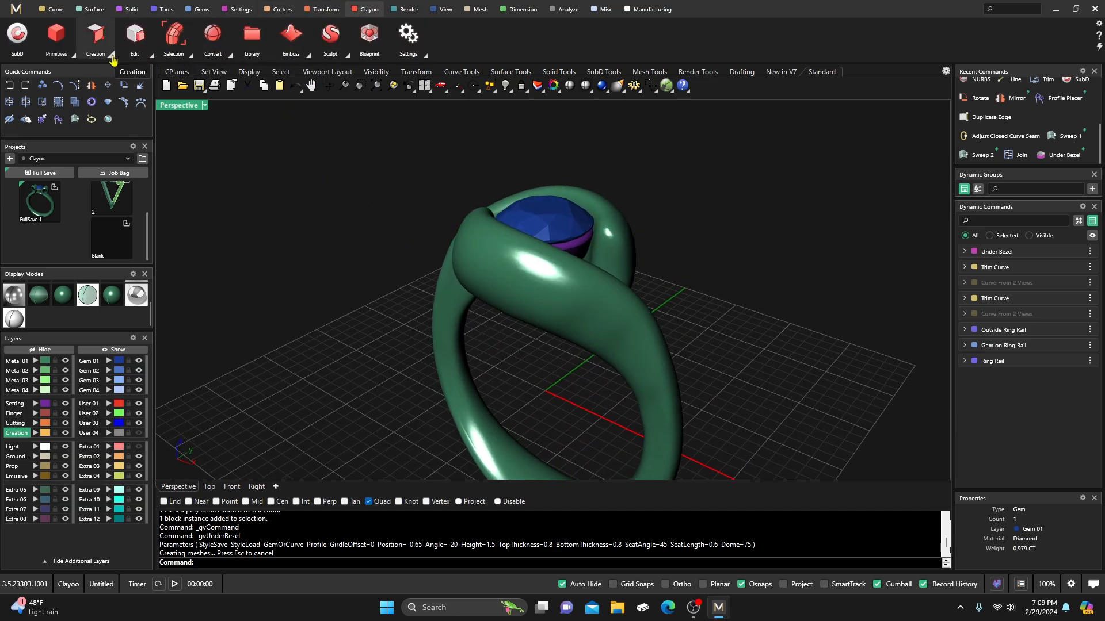
left_click(97, 41)
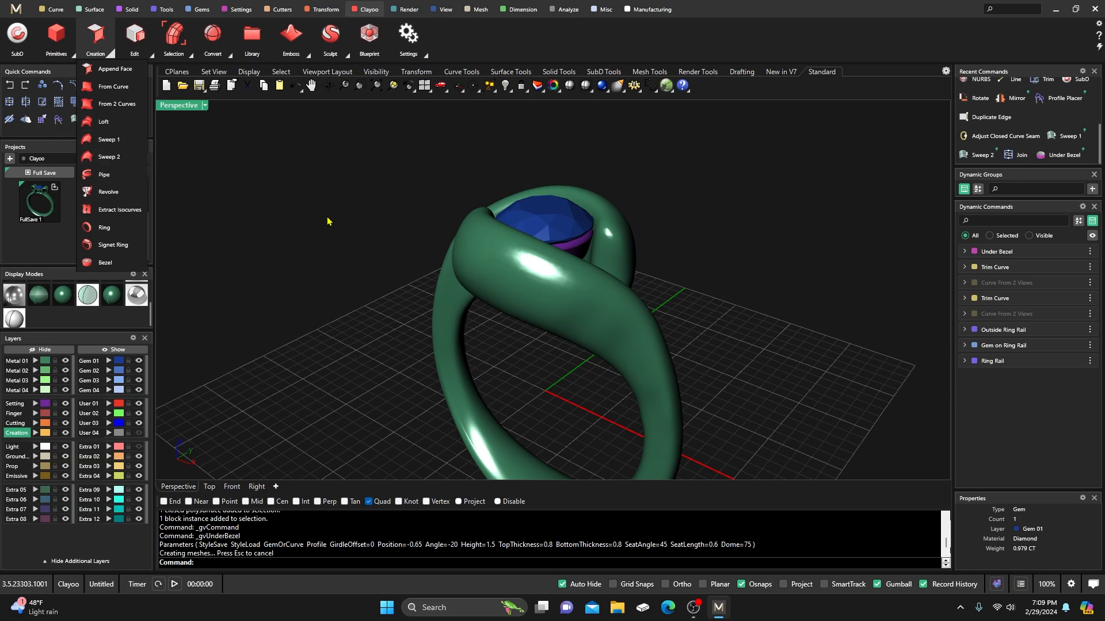
scroll(369, 226, "down", 7)
Step: Inspect the finished bypass ring from above, the front and the opposite side, checking how the bands curve around the gem
right_click_drag(370, 227, 380, 265)
scroll(453, 327, "up", 2)
scroll(460, 332, "up", 2)
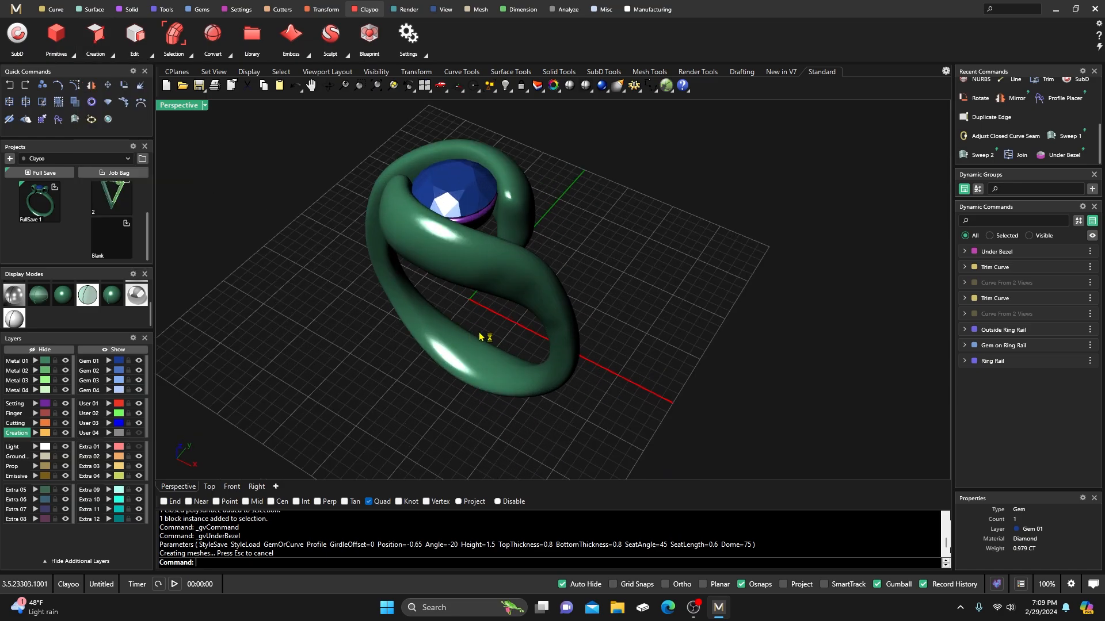
right_click_drag(484, 335, 533, 345)
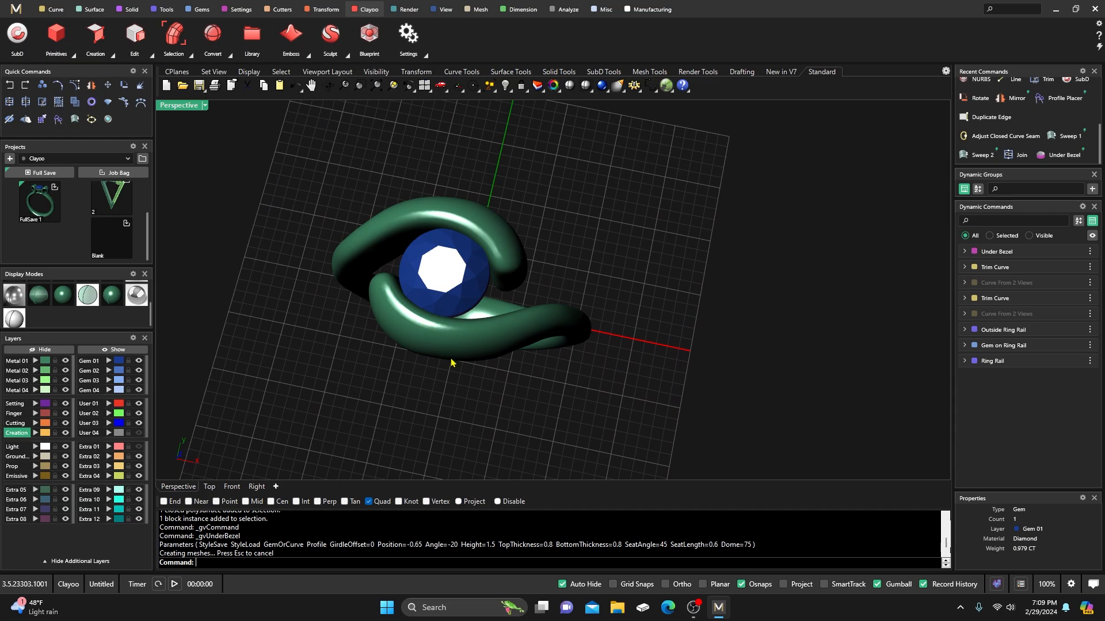
right_click_drag(451, 363, 436, 332)
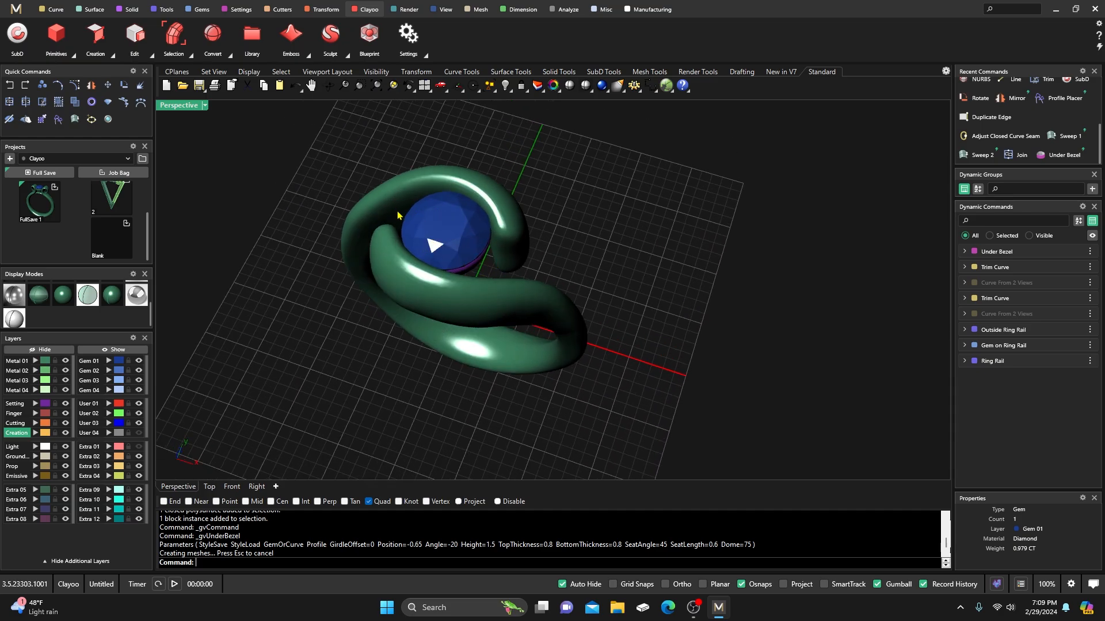
scroll(489, 298, "down", 2)
right_click_drag(489, 299, 488, 266)
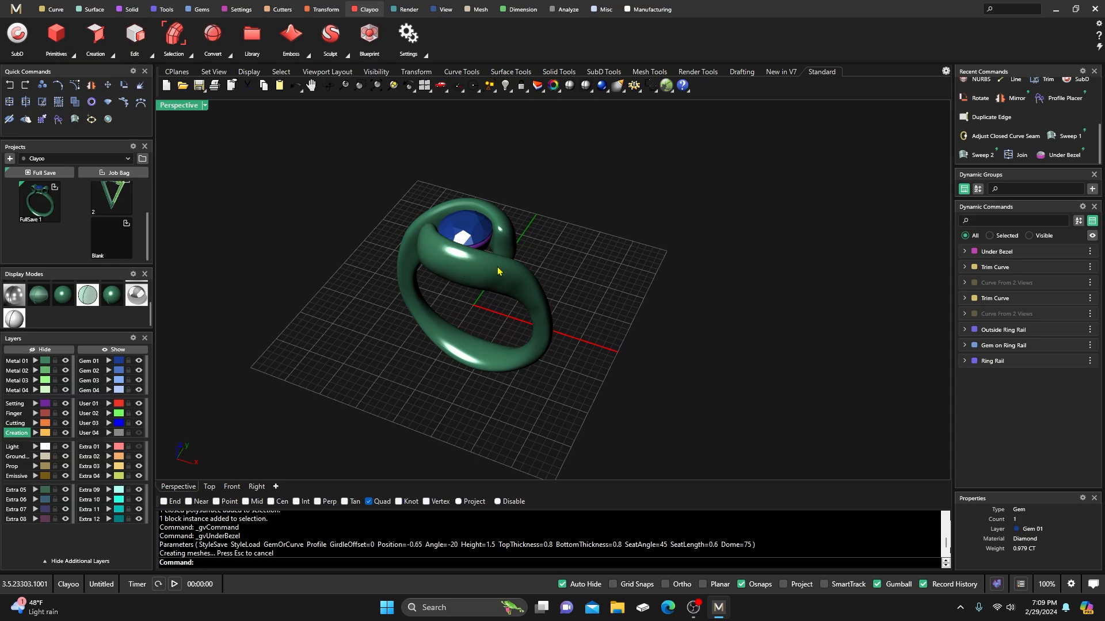
right_click_drag(499, 271, 433, 241)
right_click_drag(493, 329, 540, 318)
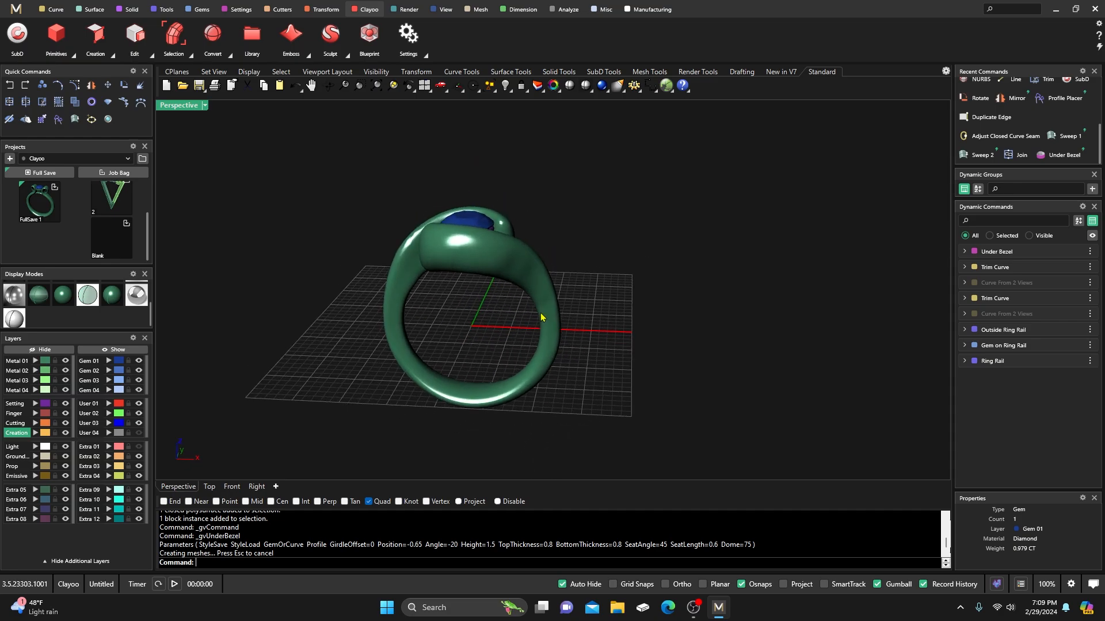
right_click_drag(570, 260, 551, 290)
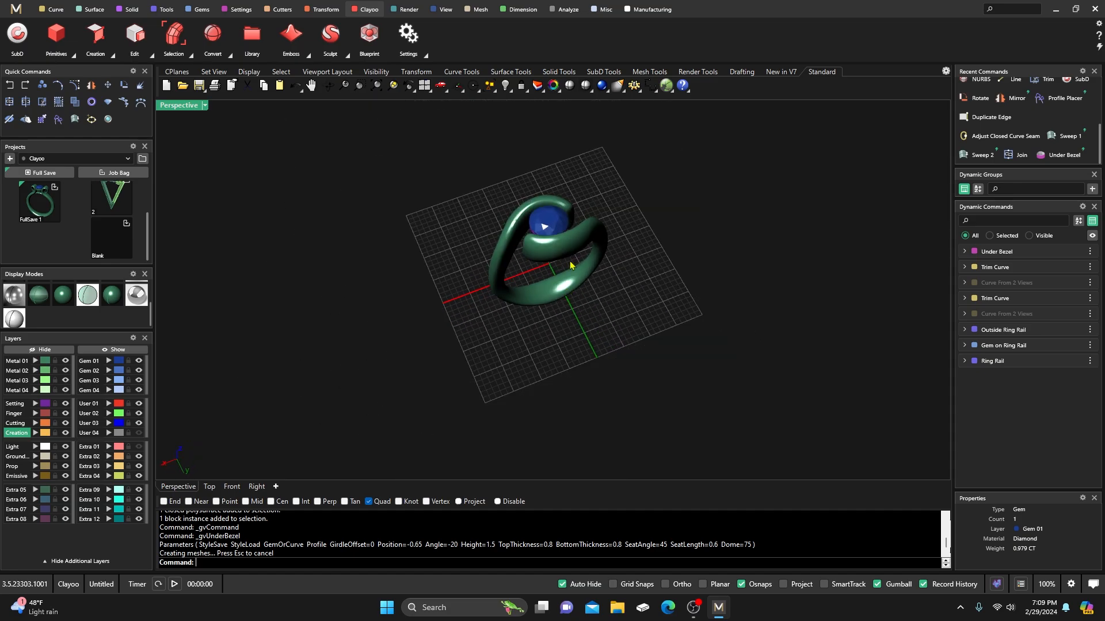
scroll(575, 212, "up", 2)
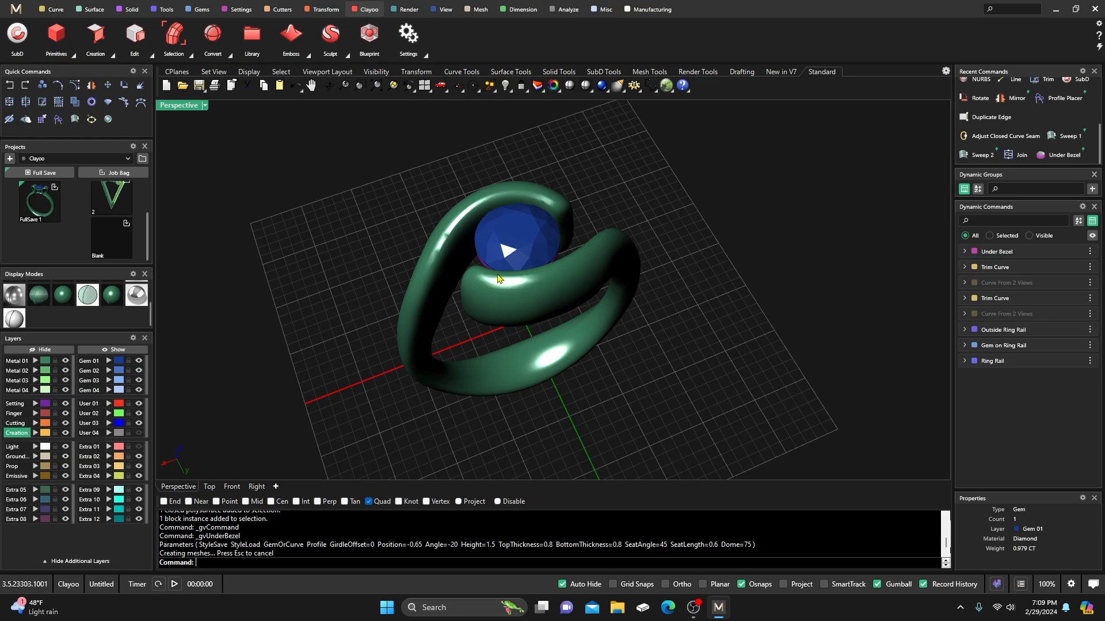